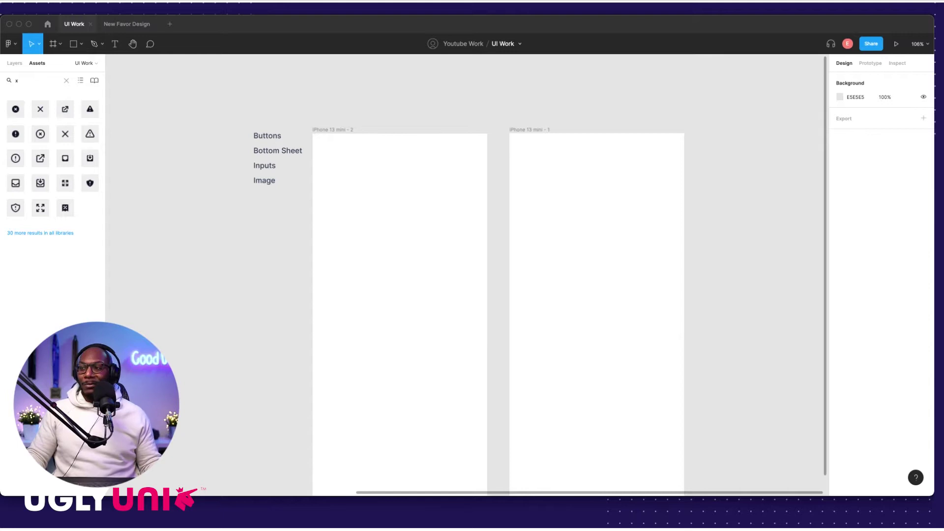
Step: Pan the canvas left to bring the sign-in labels, colour swatches, social icons and logo into view
scroll(196, 202, left, 3)
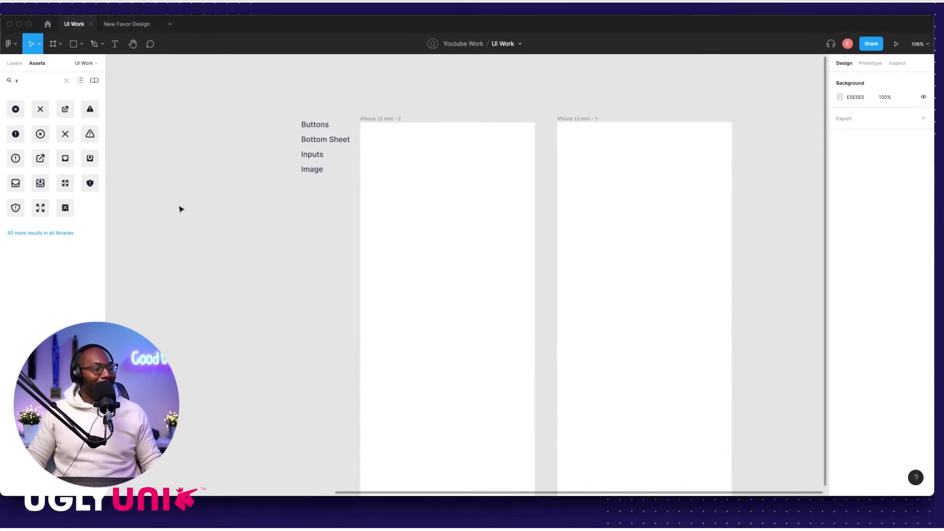
scroll(227, 203, left, 10)
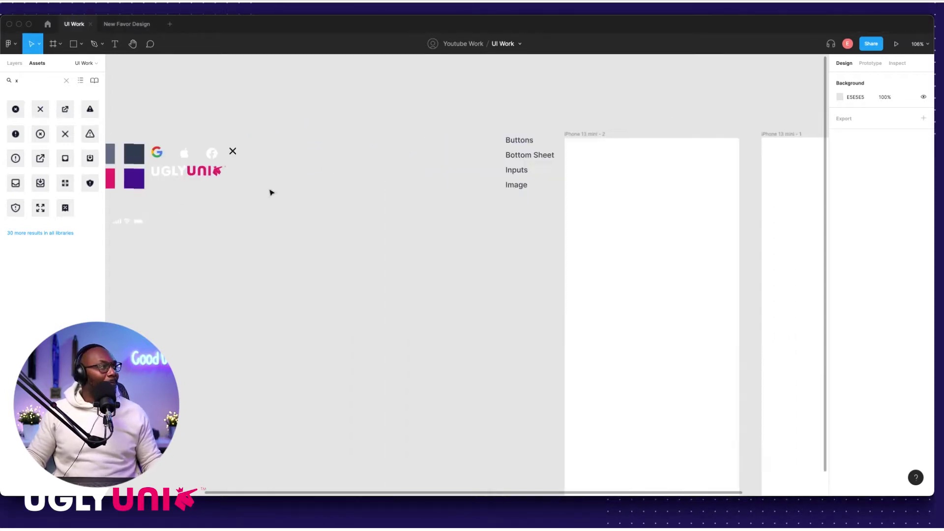
scroll(321, 180, left, 5)
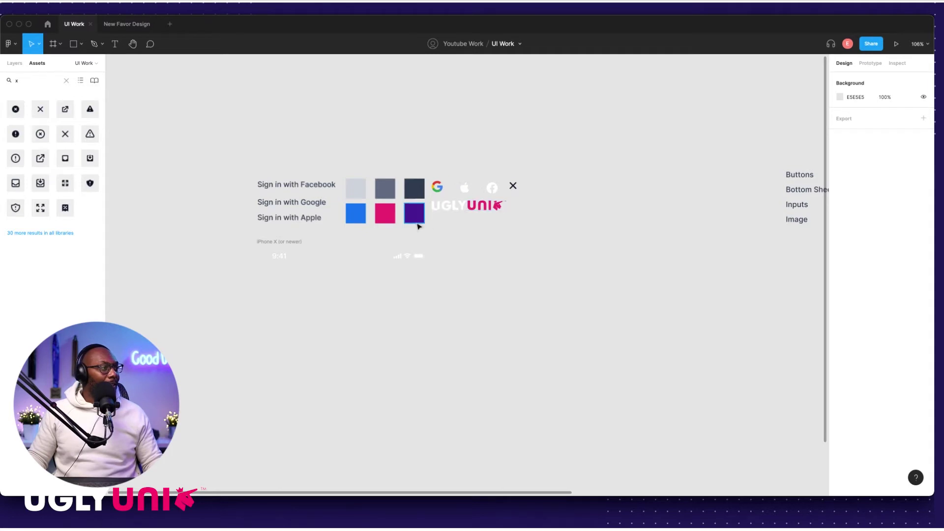
click(306, 189)
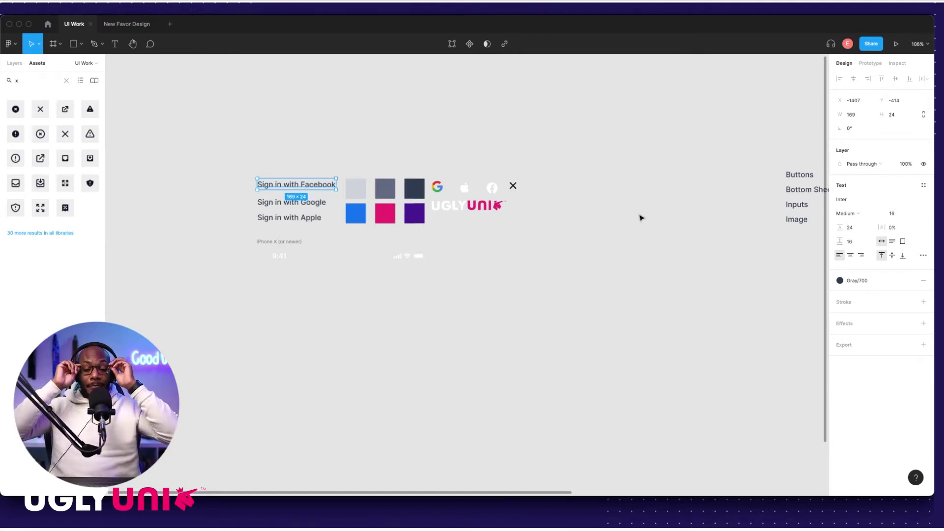
click(253, 150)
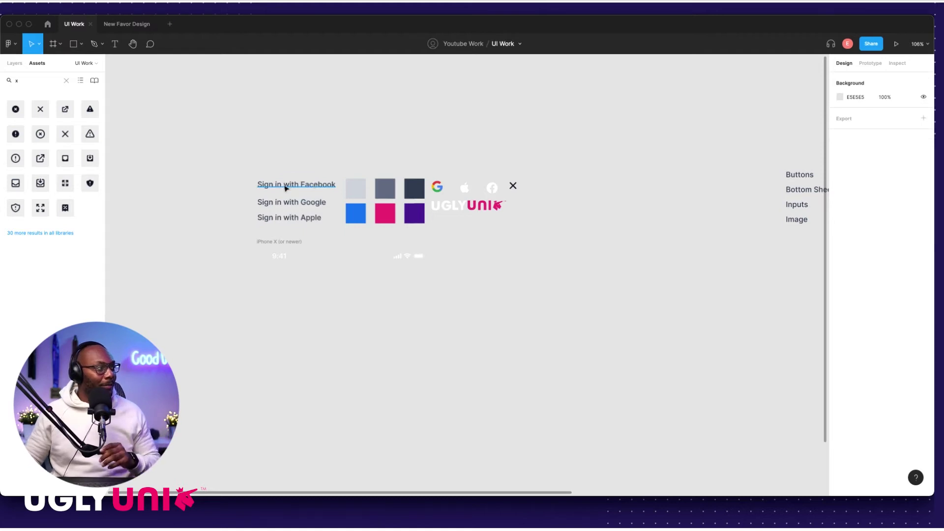
Step: Move the 'Sign in with Facebook' text down-right and place the white Facebook icon just left of it
drag(293, 186, 537, 257)
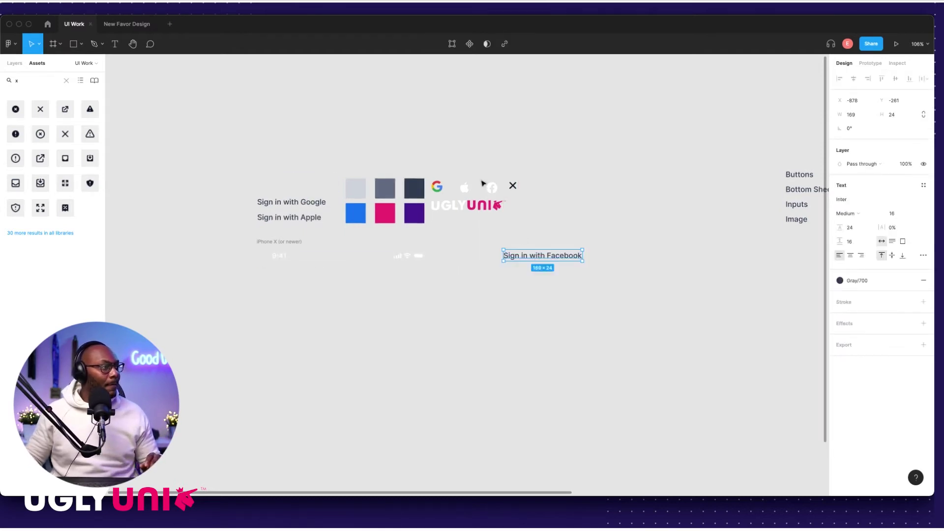
drag(492, 187, 488, 256)
scroll(496, 253, up, 5)
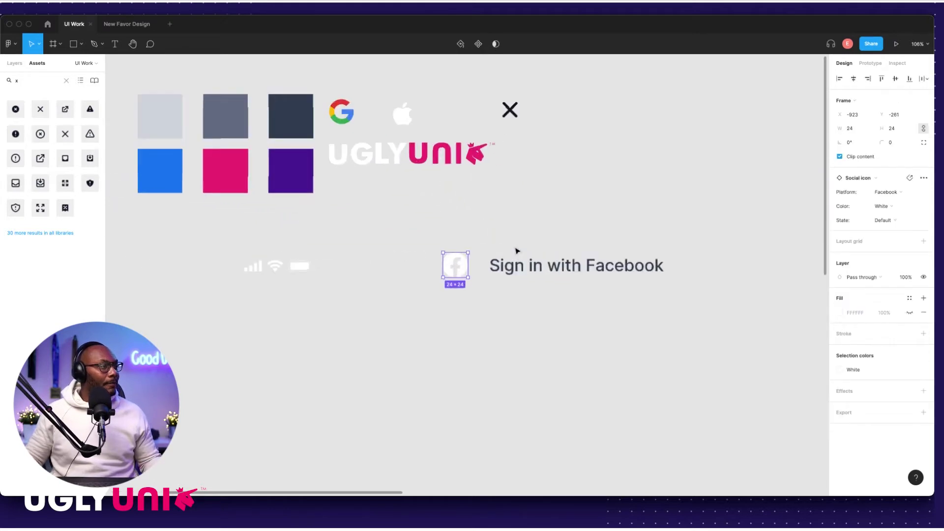
scroll(500, 255, right, 1)
click(856, 409)
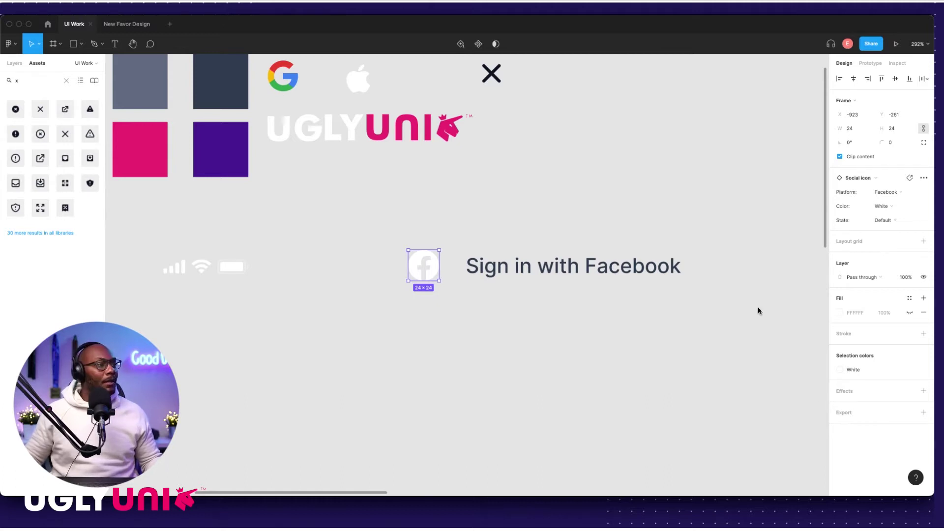
click(389, 237)
click(487, 266)
scroll(486, 266, up, 2)
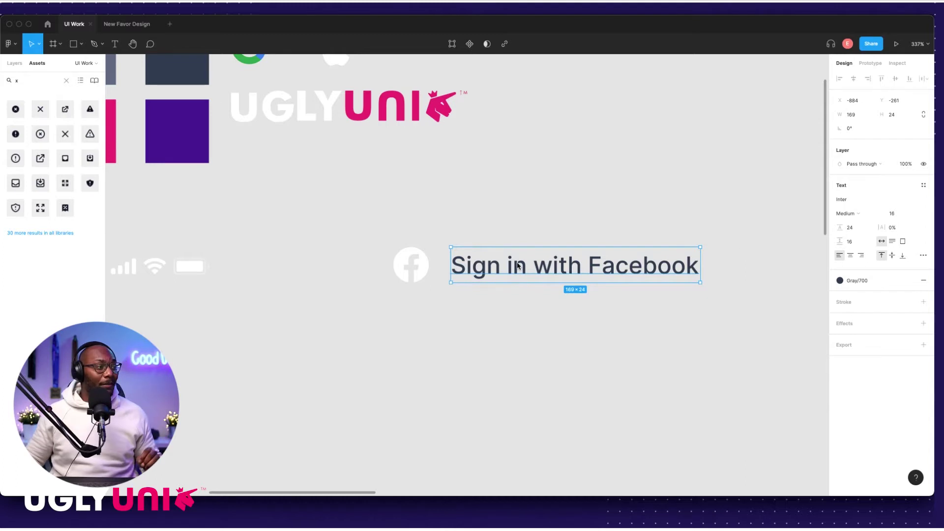
click(483, 233)
Step: Wrap the Facebook icon and text in a centred auto-layout frame with an 8 px gap
drag(476, 280, 532, 287)
key(shift+a)
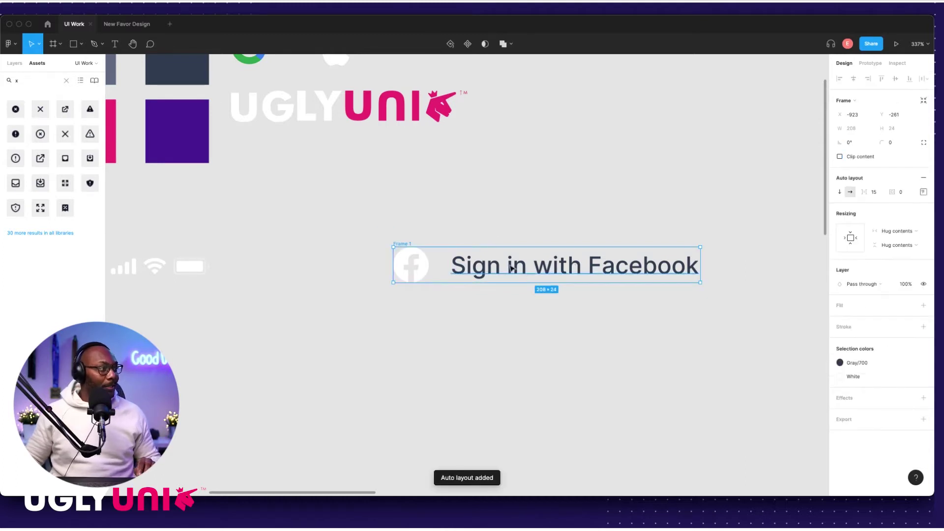
click(453, 223)
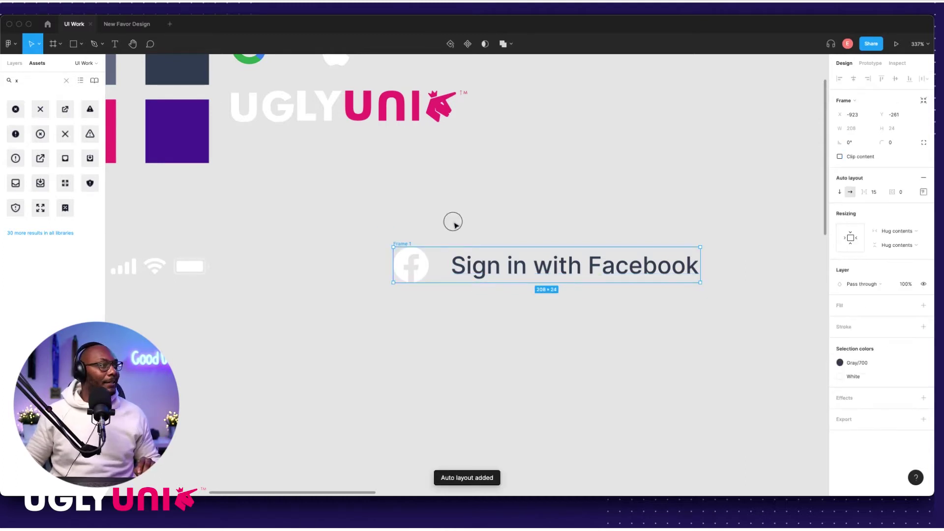
click(408, 244)
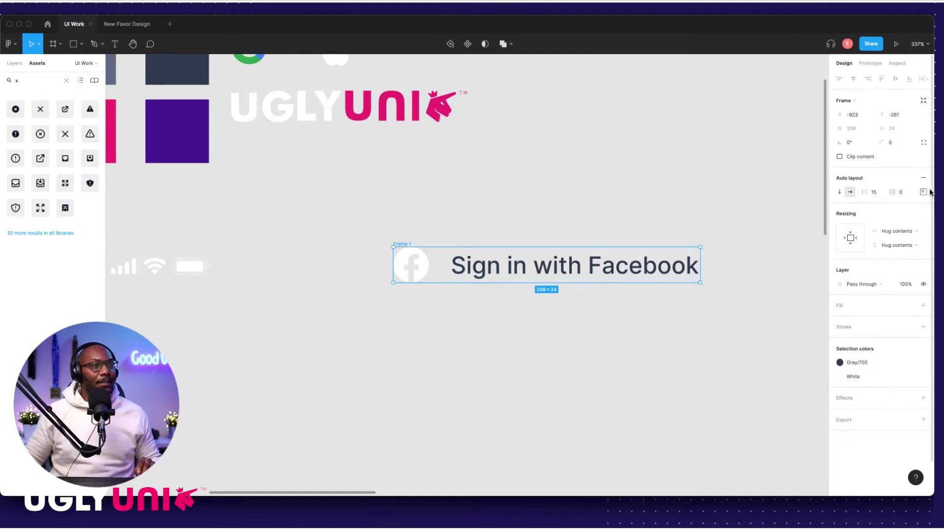
click(923, 192)
click(894, 229)
click(873, 192)
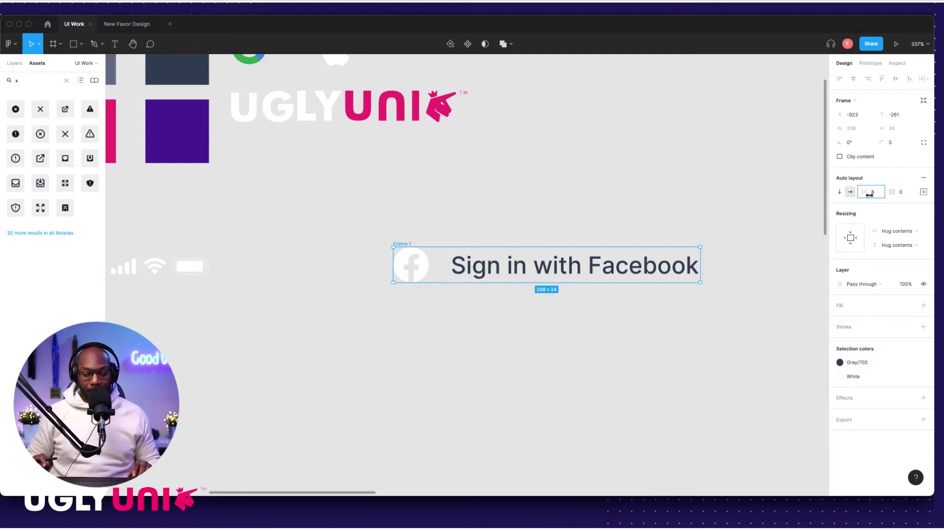
text(8)
key(Return)
Step: Give Frame 1 padding of 14 px top and bottom and 8 px left and right
click(552, 213)
click(406, 245)
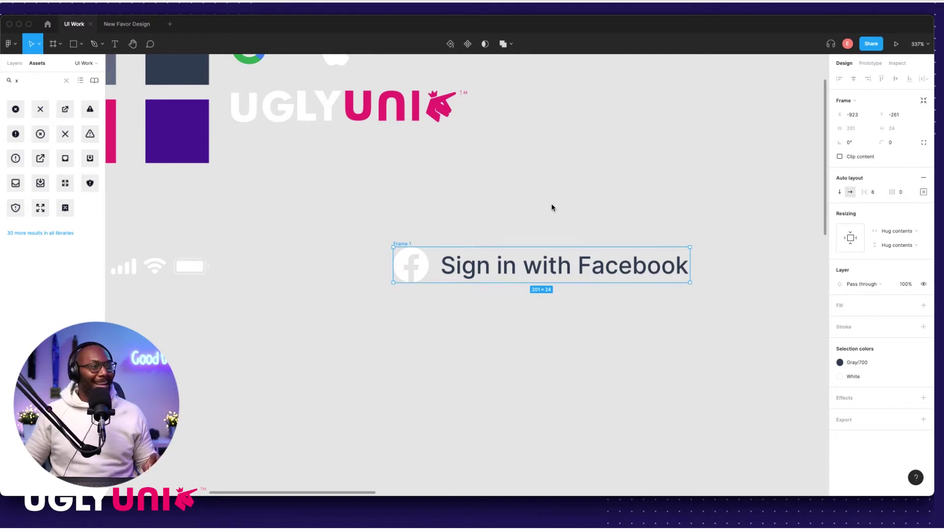
click(924, 192)
click(893, 208)
text(14)
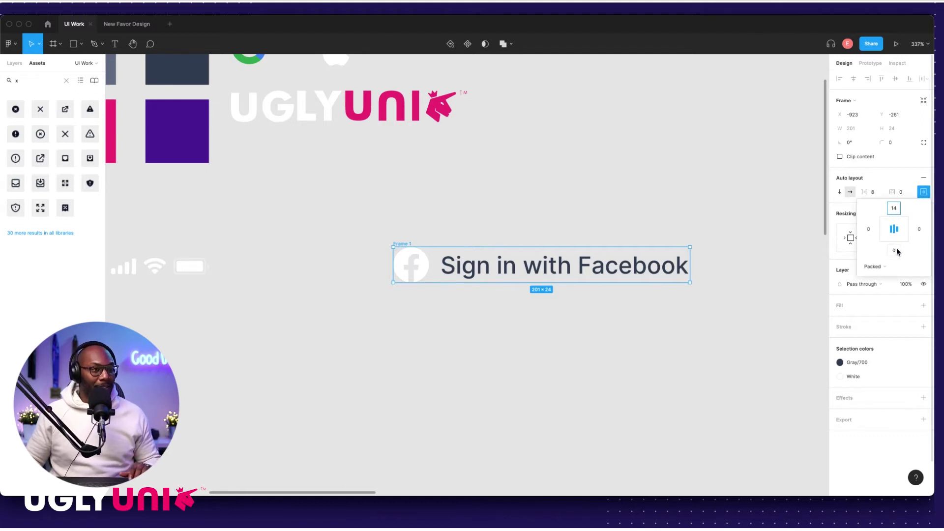
click(893, 250)
text(14)
click(868, 230)
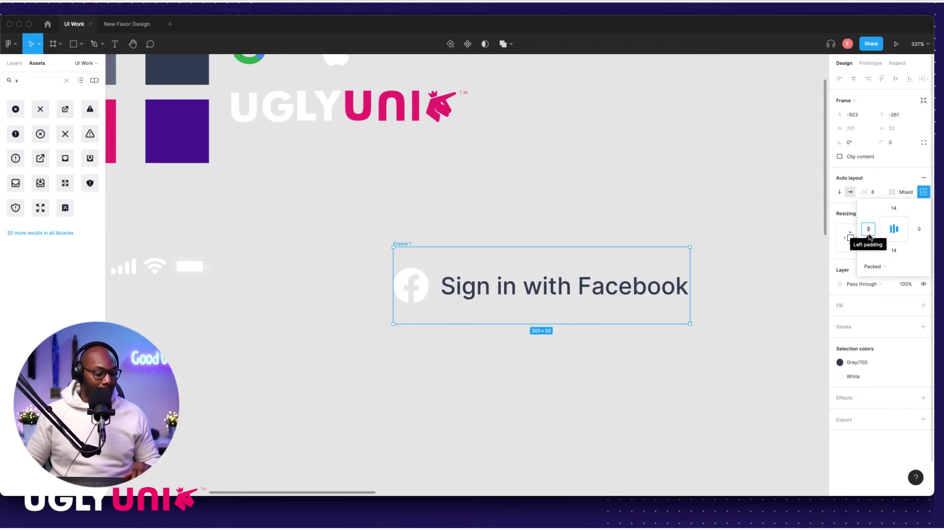
text(8)
key(Tab)
text(8)
click(728, 215)
scroll(424, 241, down, 5)
click(417, 247)
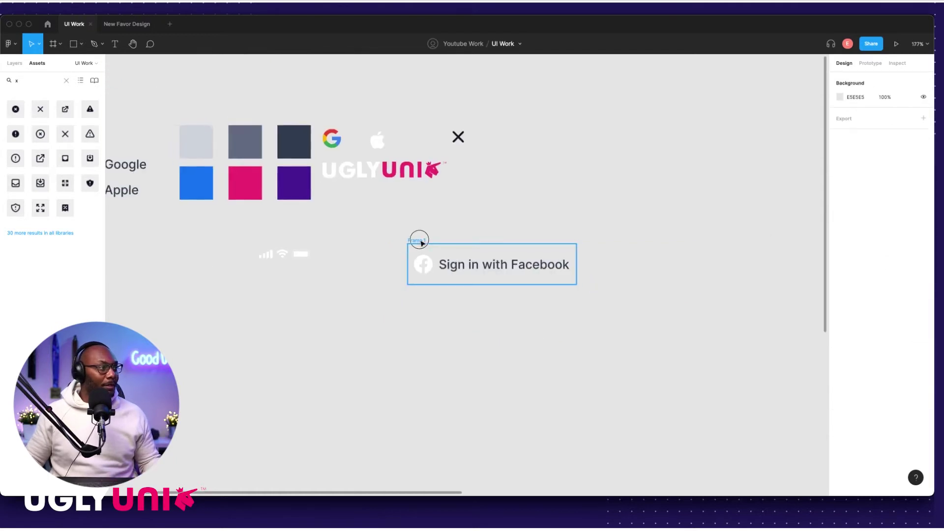
Step: Set Frame 1's top and bottom padding to 12 px and move it up-right
scroll(506, 244, right, 3)
scroll(513, 236, down, 5)
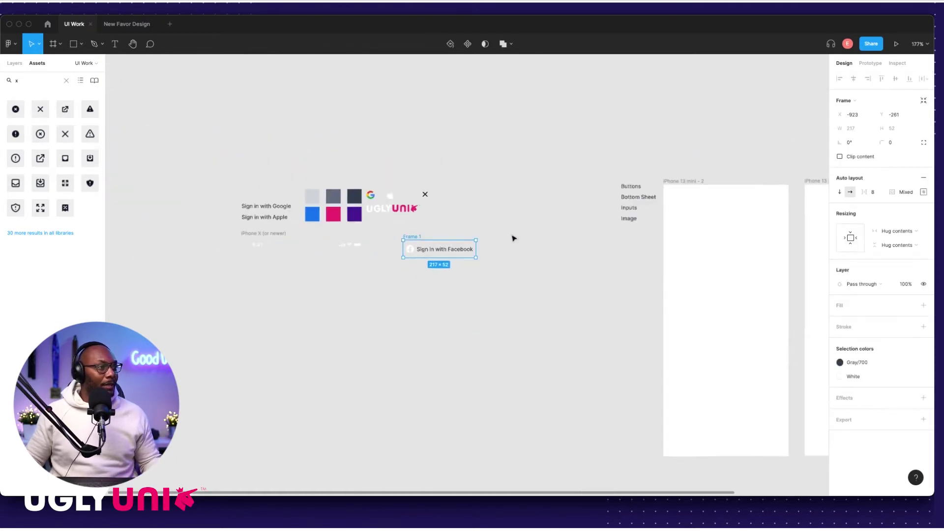
click(446, 230)
click(436, 235)
click(449, 231)
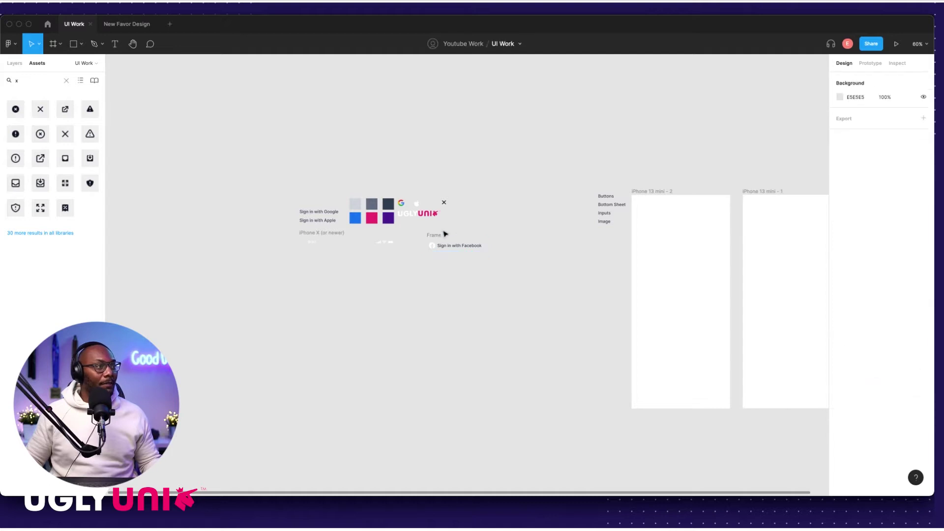
click(436, 235)
scroll(453, 235, up, 5)
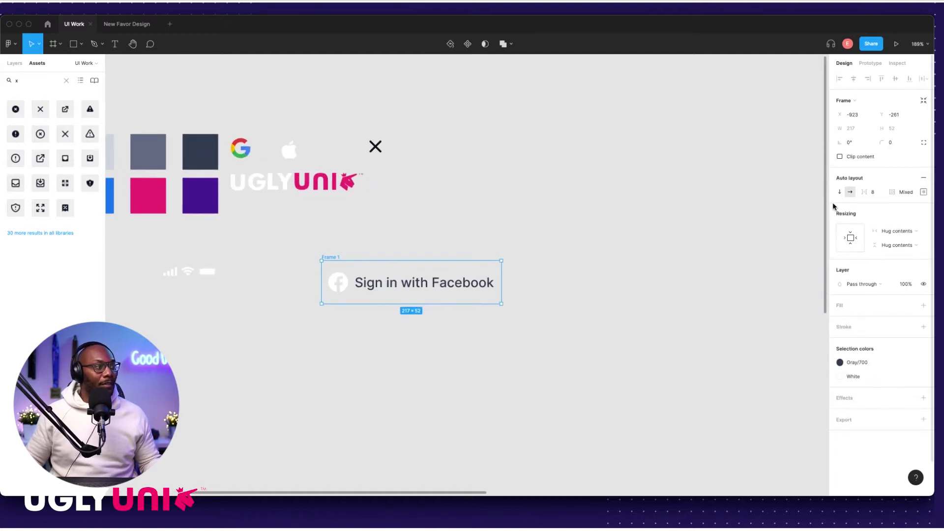
click(923, 192)
click(894, 208)
text(12)
click(894, 249)
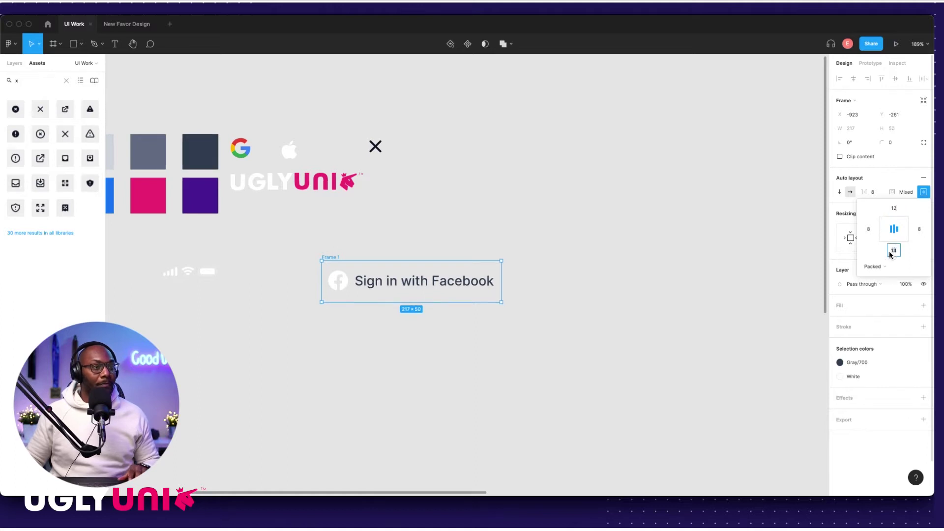
text(12)
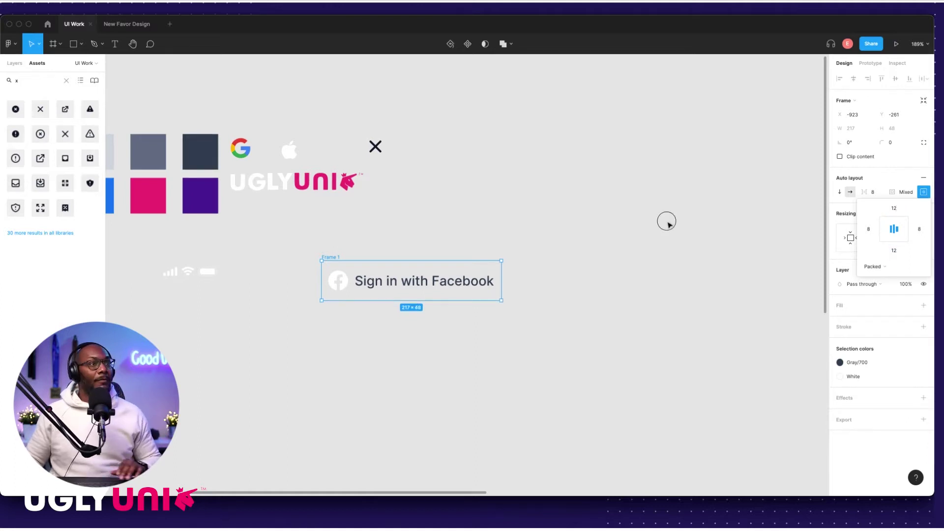
click(497, 237)
drag(331, 252, 368, 244)
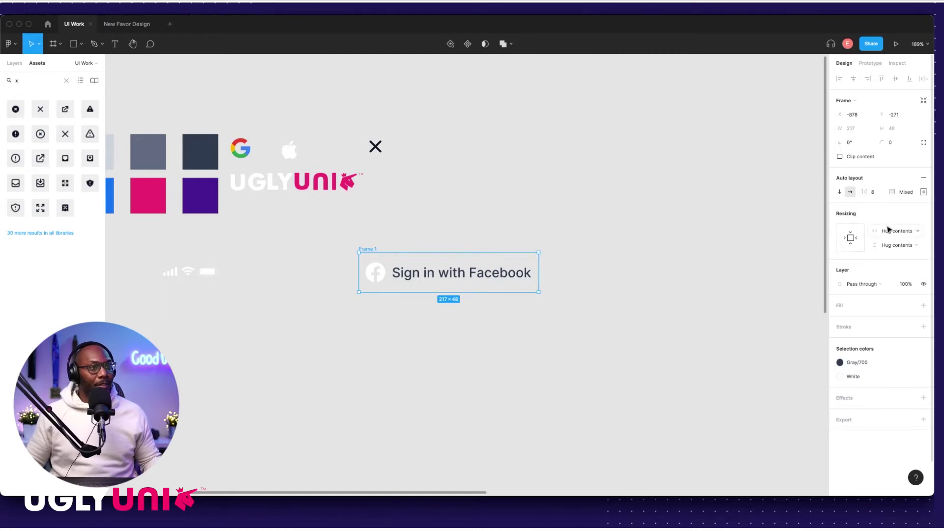
Step: Reduce the top and bottom padding to 10 px, making the button 217×44, and nudge it right
click(924, 192)
click(894, 208)
text(10)
click(893, 251)
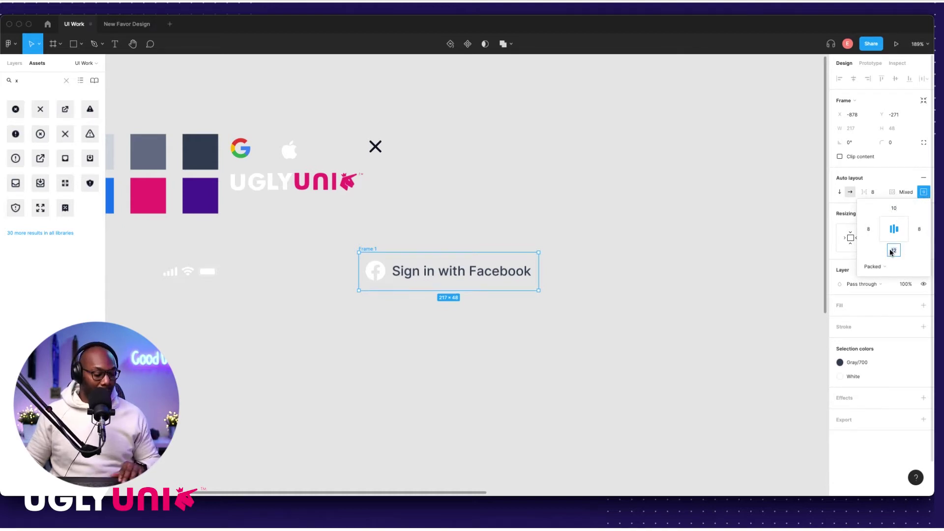
text(10)
key(Return)
click(432, 231)
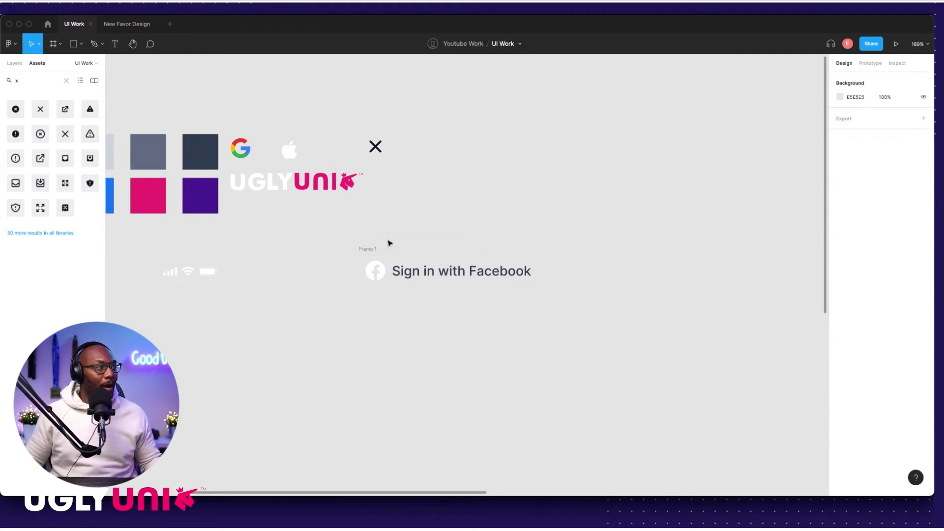
drag(372, 250, 386, 246)
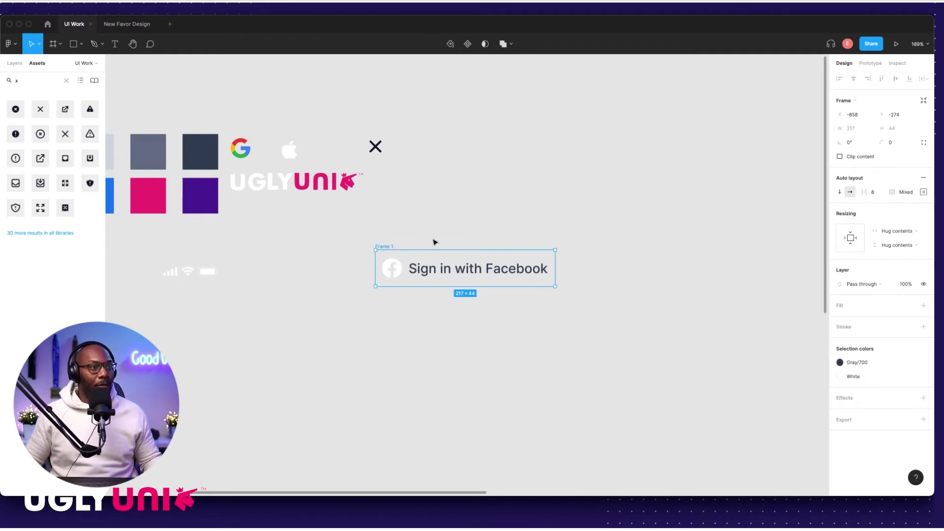
Step: Move the Facebook button frame left and down on the canvas
click(883, 144)
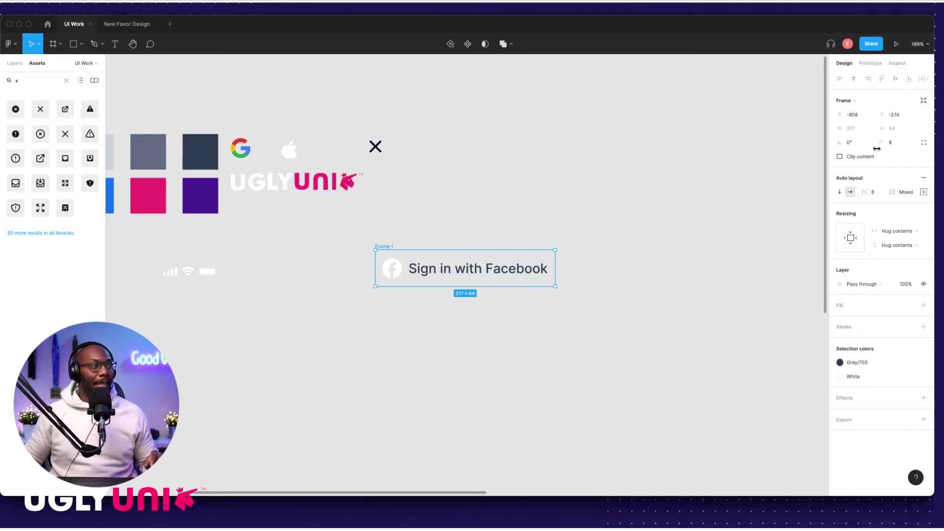
click(510, 222)
scroll(487, 256, left, 3)
drag(539, 234, 415, 283)
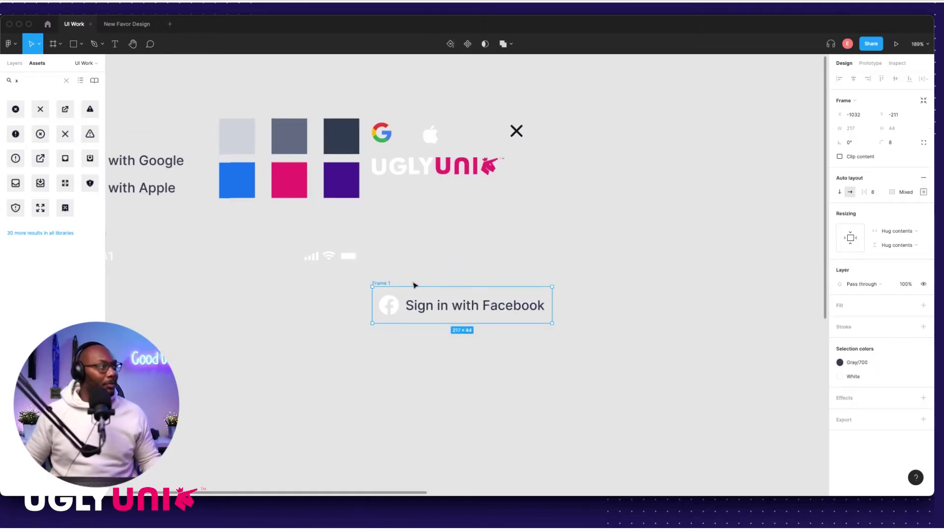
Step: Fill the button with blue #1877F2 sampled from the swatch, then move it up-right
click(910, 305)
click(924, 306)
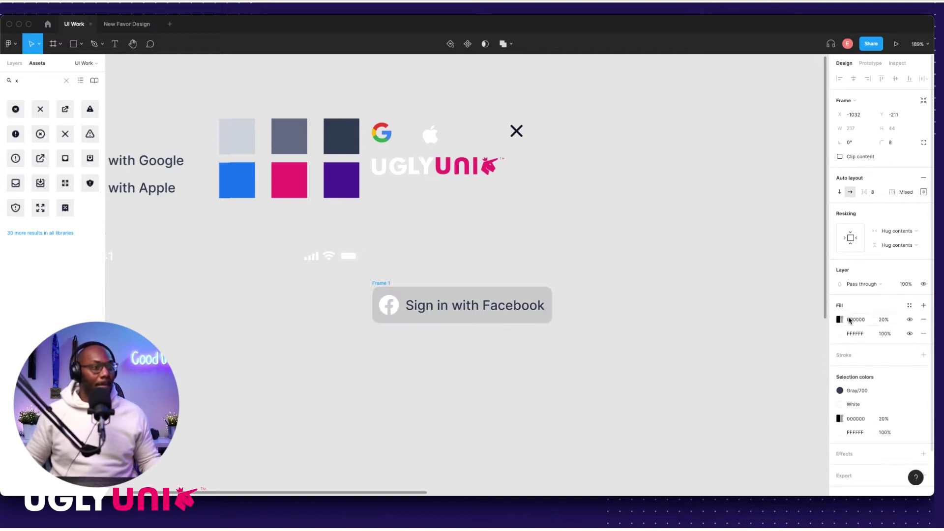
click(924, 319)
click(840, 319)
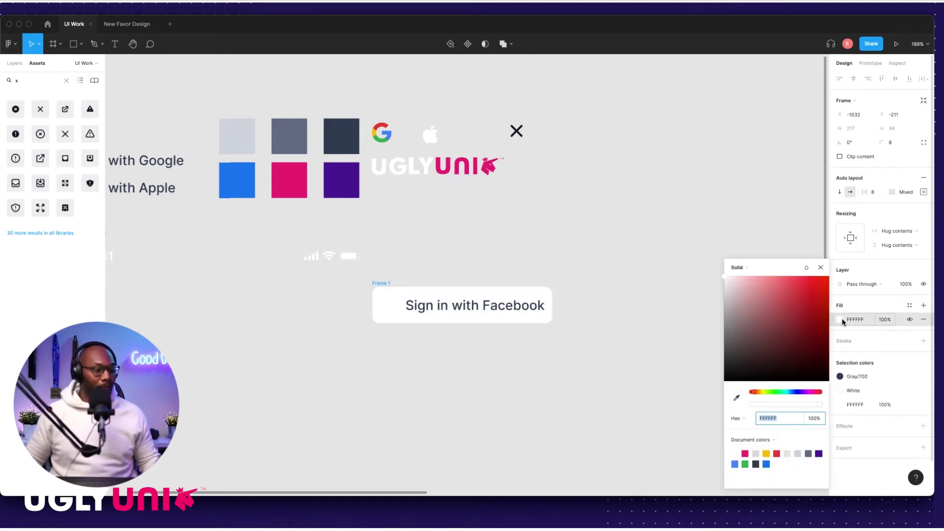
key(BackSpace)
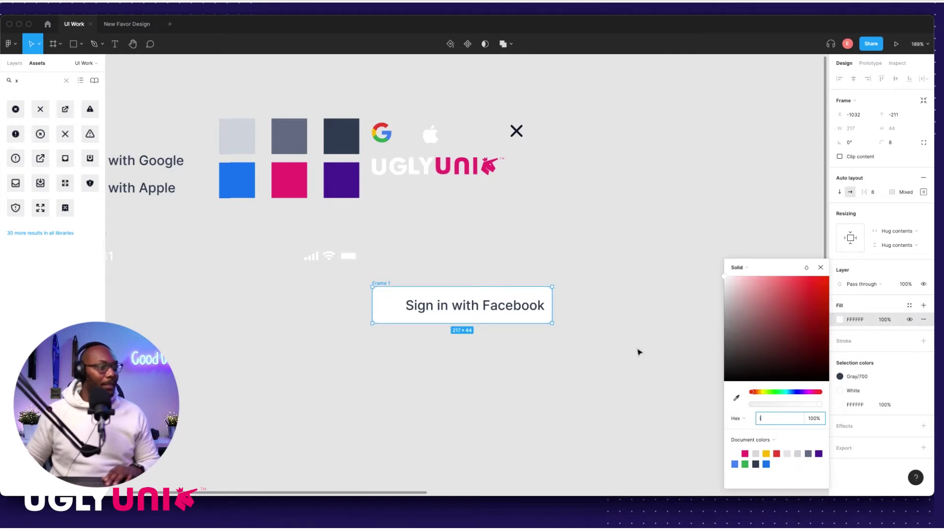
click(738, 397)
click(243, 193)
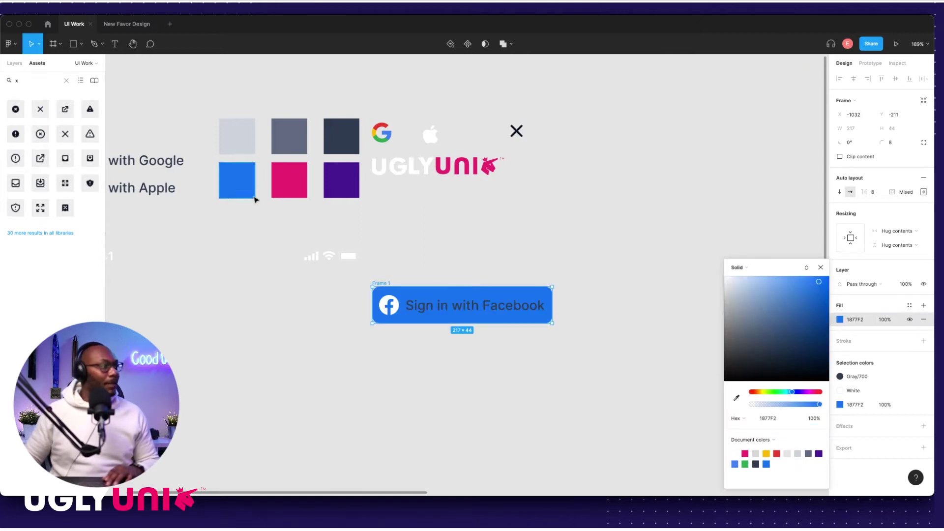
click(498, 256)
drag(389, 284, 497, 271)
scroll(495, 271, up, 5)
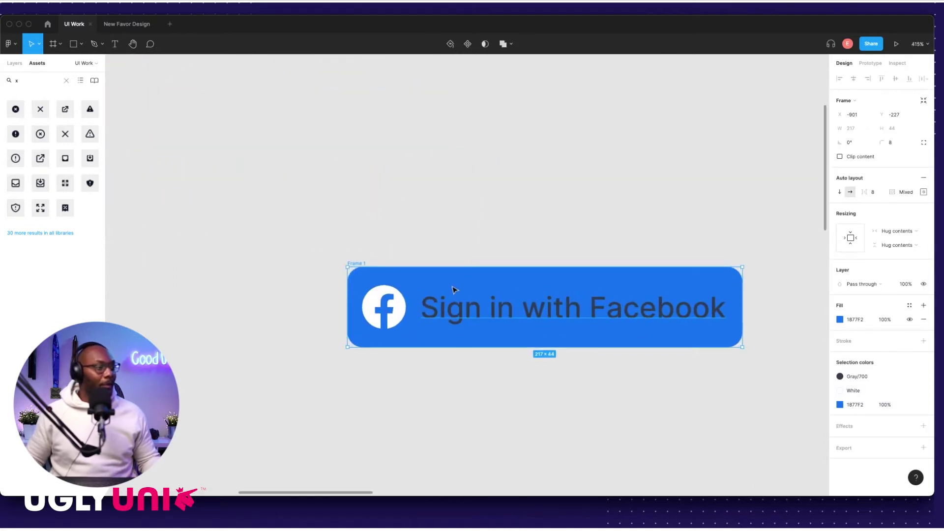
Step: Add a Drop shadow effect to the Facebook button
click(385, 248)
click(358, 268)
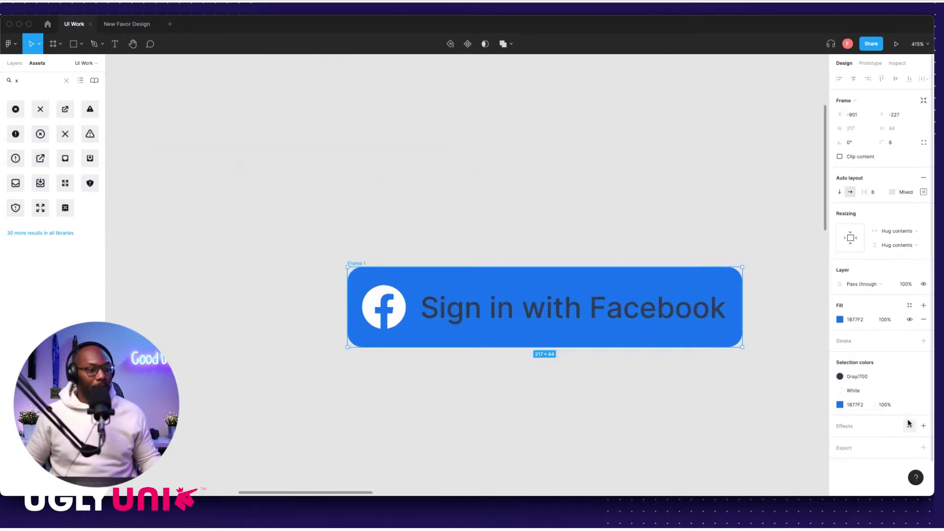
click(909, 427)
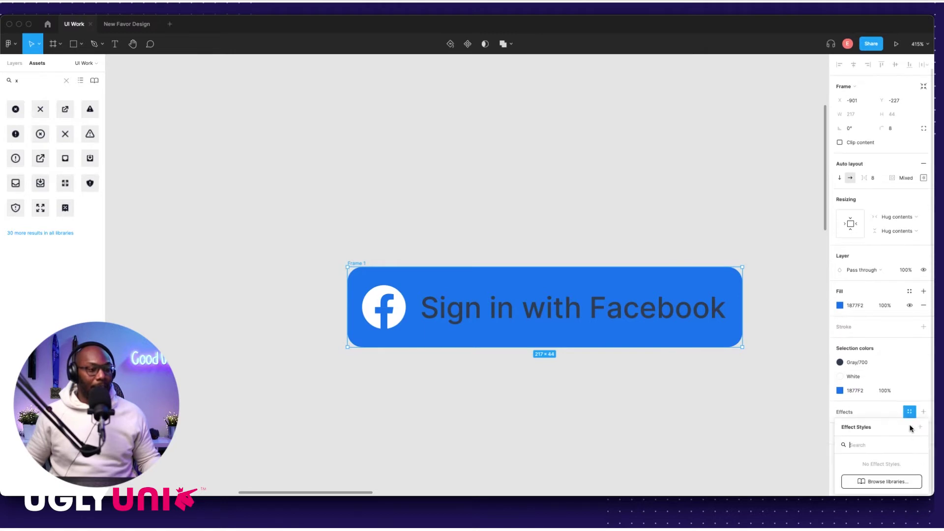
click(923, 411)
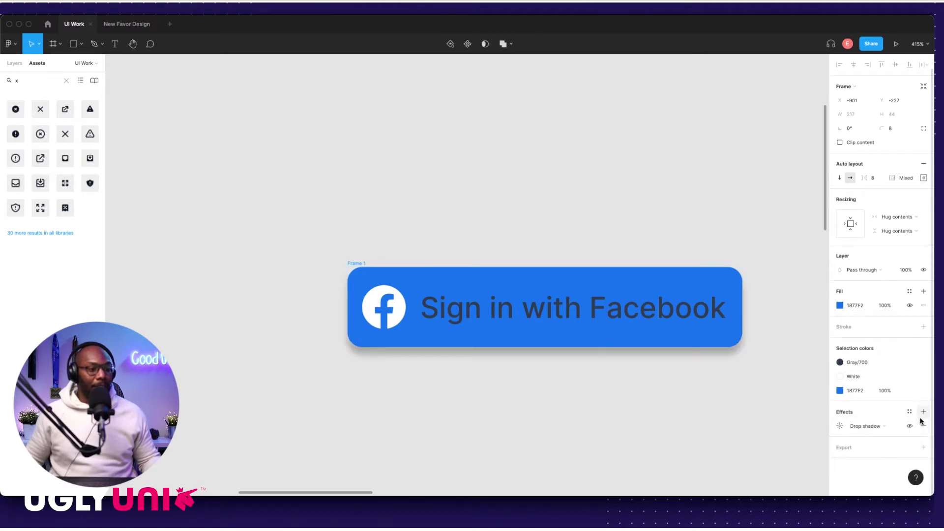
click(842, 426)
Step: Set the drop shadow to Y offset 1, blur 2 and 15% opacity
click(799, 448)
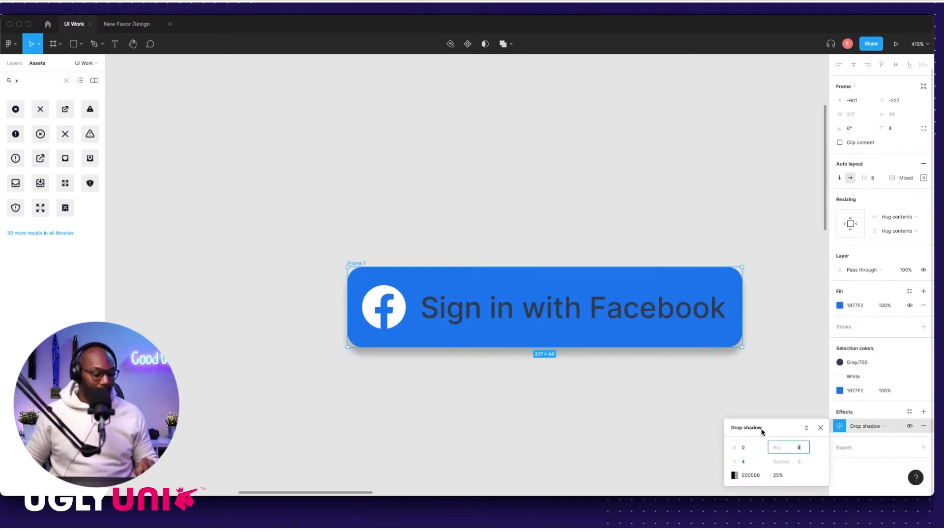
click(742, 462)
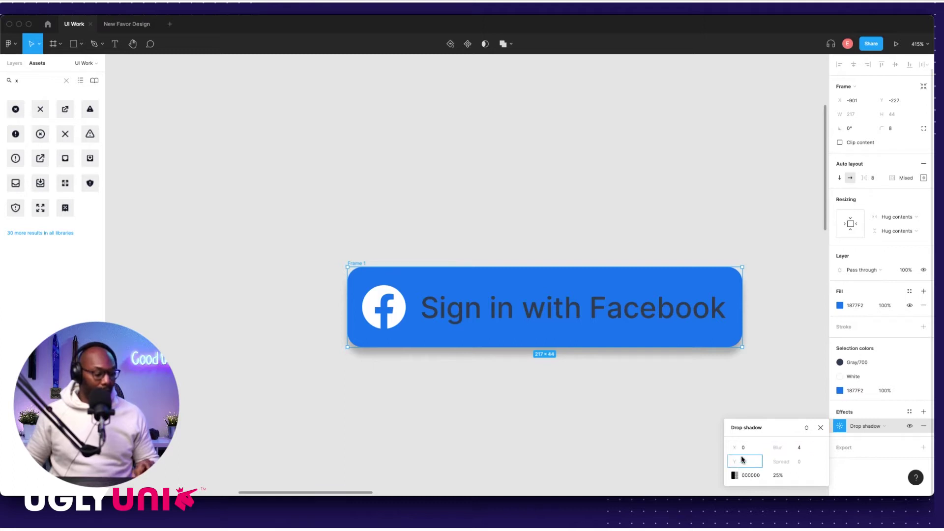
text(1)
click(804, 447)
double_click(793, 447)
text(2)
click(777, 475)
text(15)
key(Return)
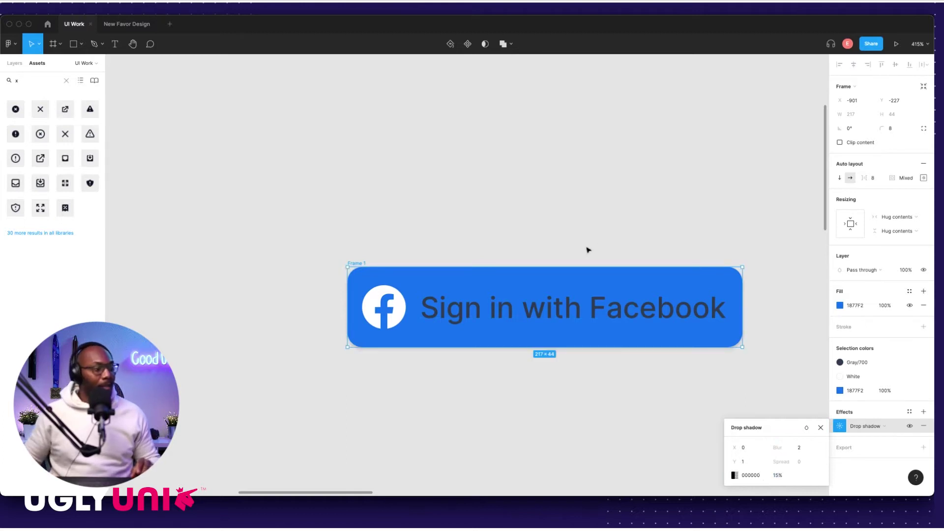
click(516, 251)
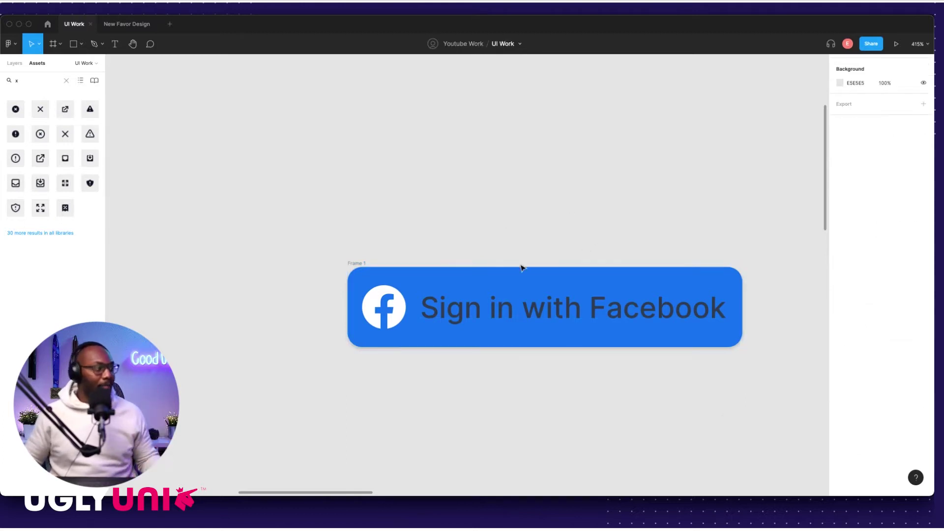
scroll(527, 300, down, 3)
click(526, 307)
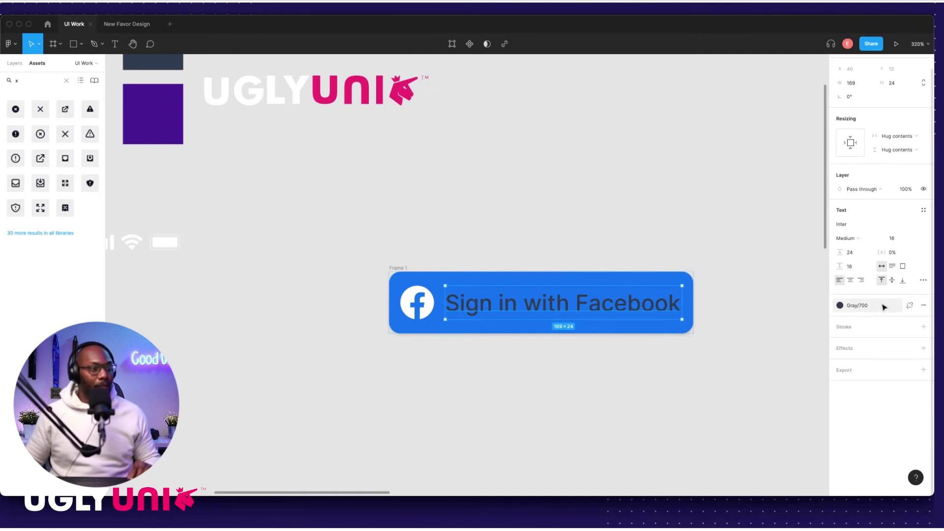
Step: Make the label text white by sampling the Facebook icon's colour
key(i)
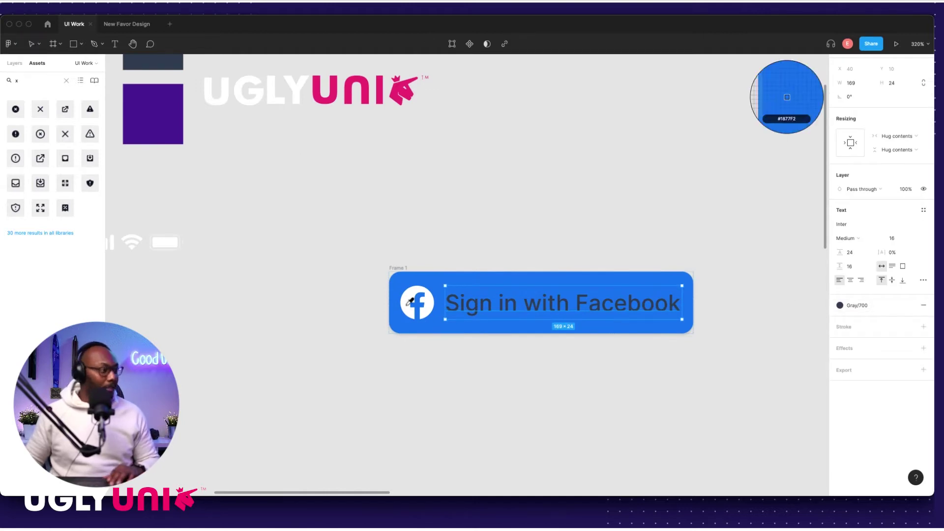
click(412, 295)
click(447, 228)
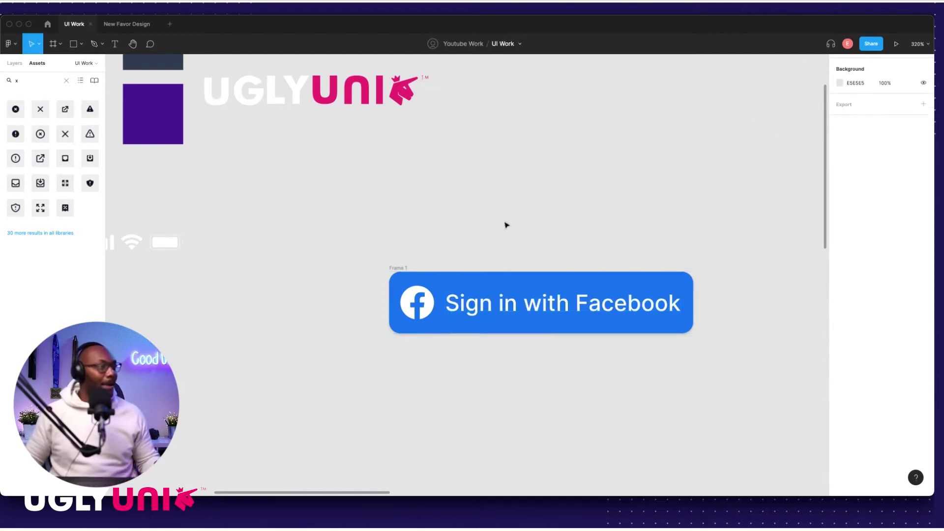
Step: Place the button near the bottom of iPhone 13 mini - 1 at X 16, Y 734
scroll(558, 234, down, 6)
scroll(556, 238, down, 4)
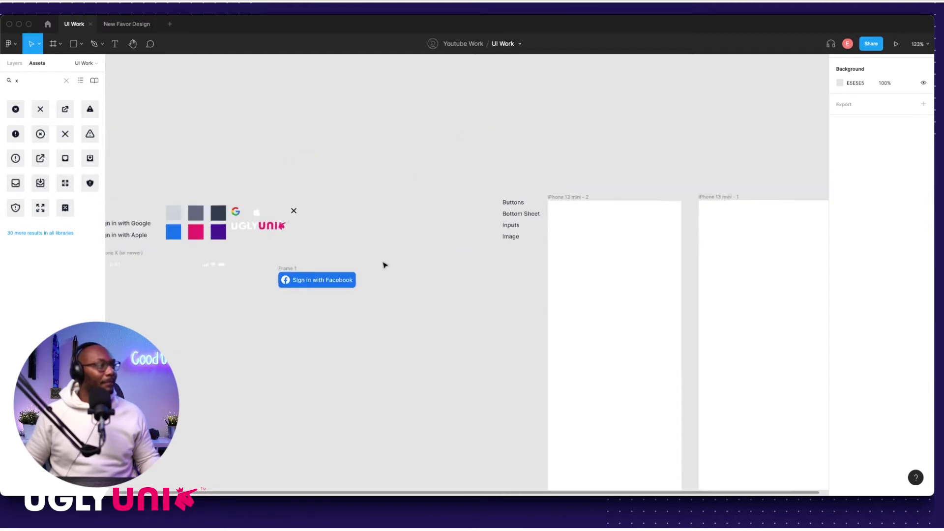
drag(259, 219, 659, 395)
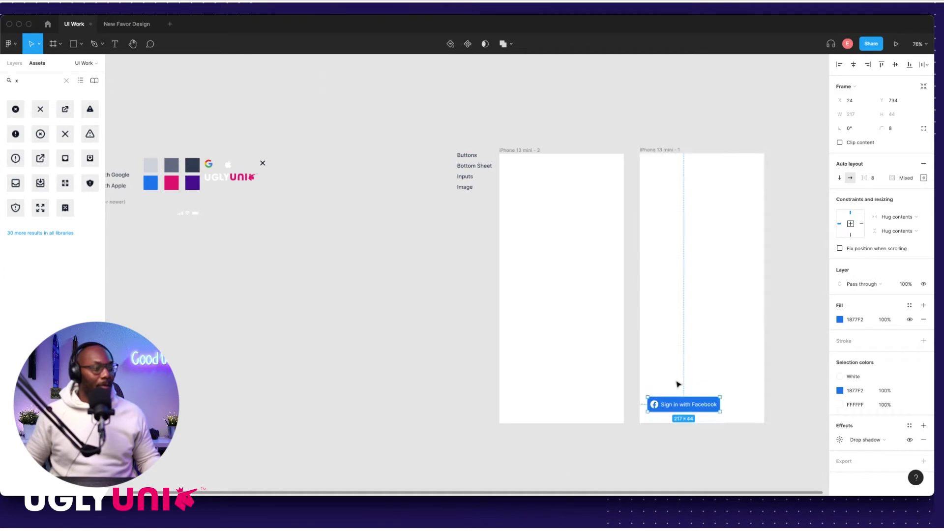
scroll(683, 381, up, 10)
scroll(495, 349, right, 3)
scroll(495, 349, down, 2)
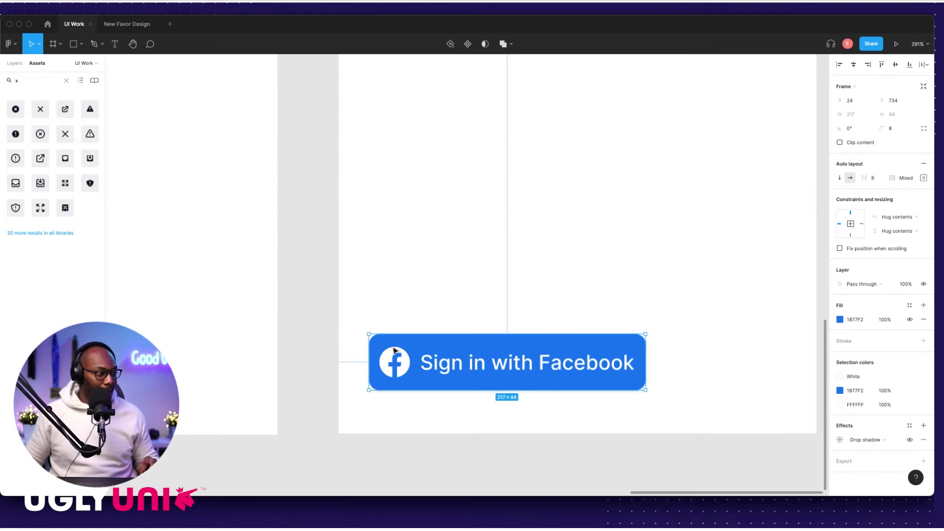
key(alt)
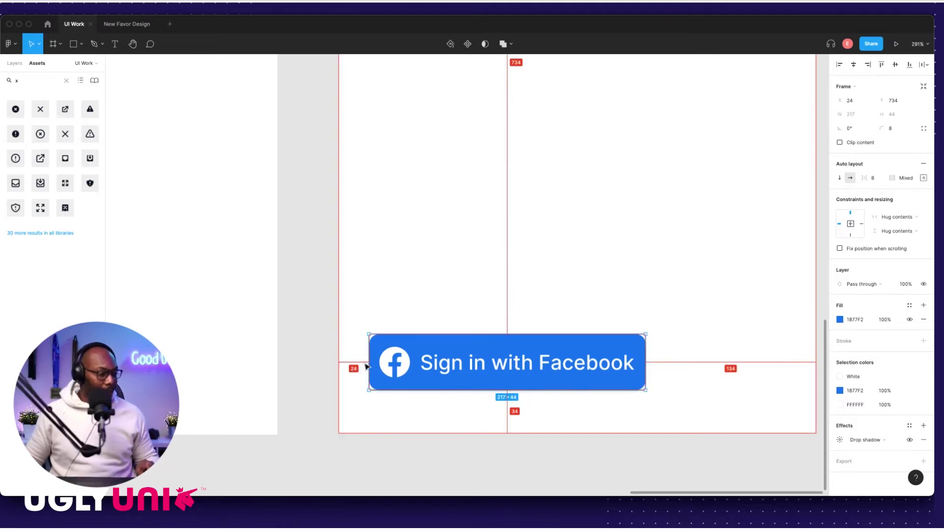
key(Left)
key(Left)
key(Left)
key(Left)
key(Left)
key(Left)
key(Left)
key(Left)
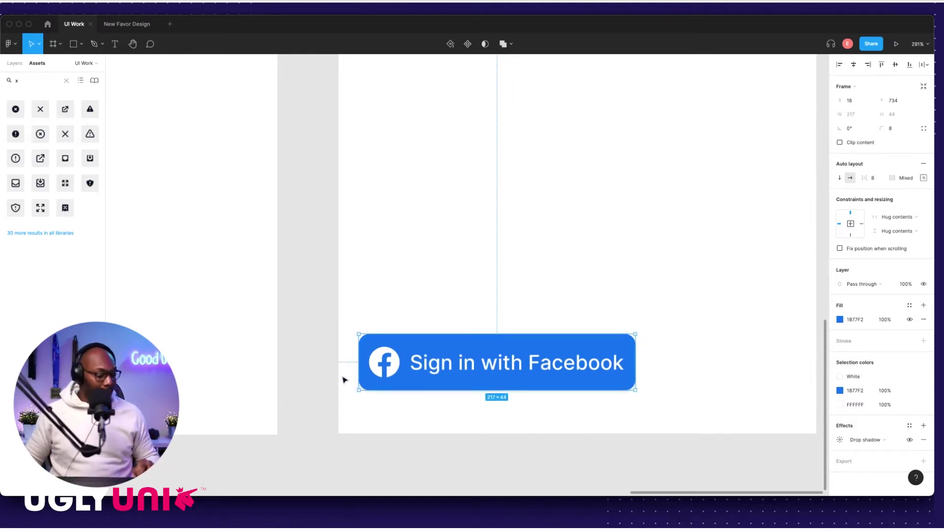
key(alt)
scroll(588, 342, down, 2)
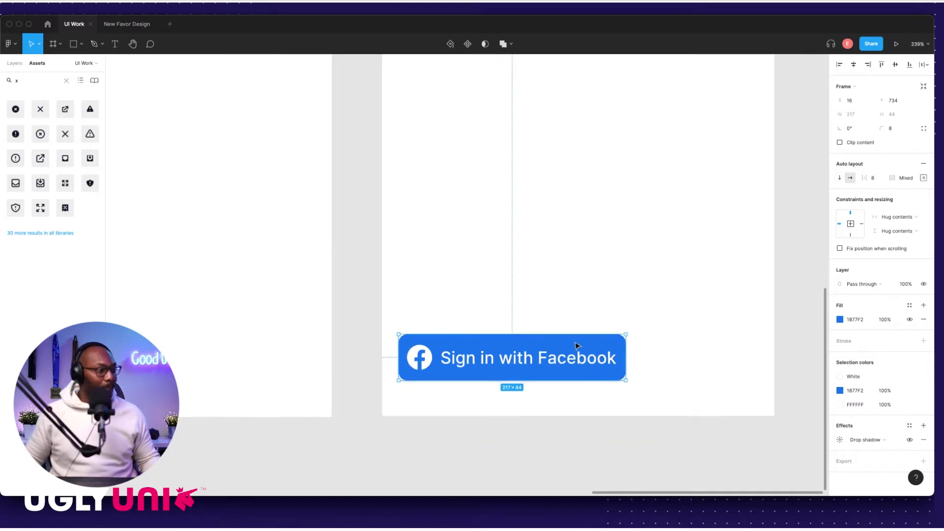
scroll(566, 354, right, 3)
Step: Set the Facebook button's width to 343 so its side margins are even
drag(558, 359, 629, 359)
click(850, 114)
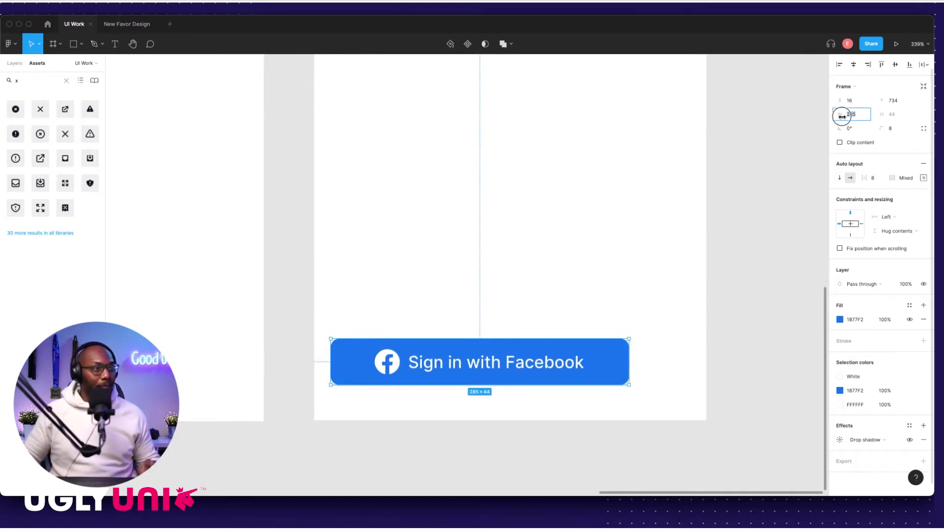
key(Return)
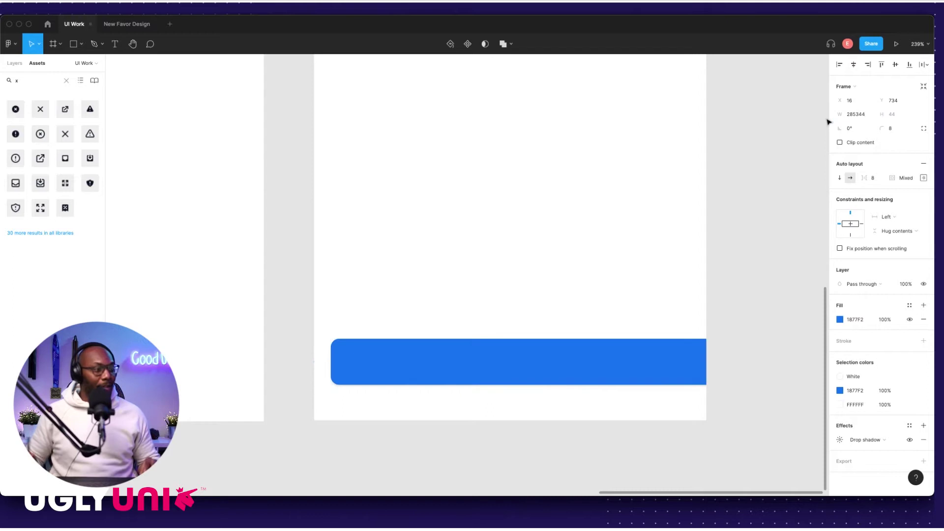
click(863, 114)
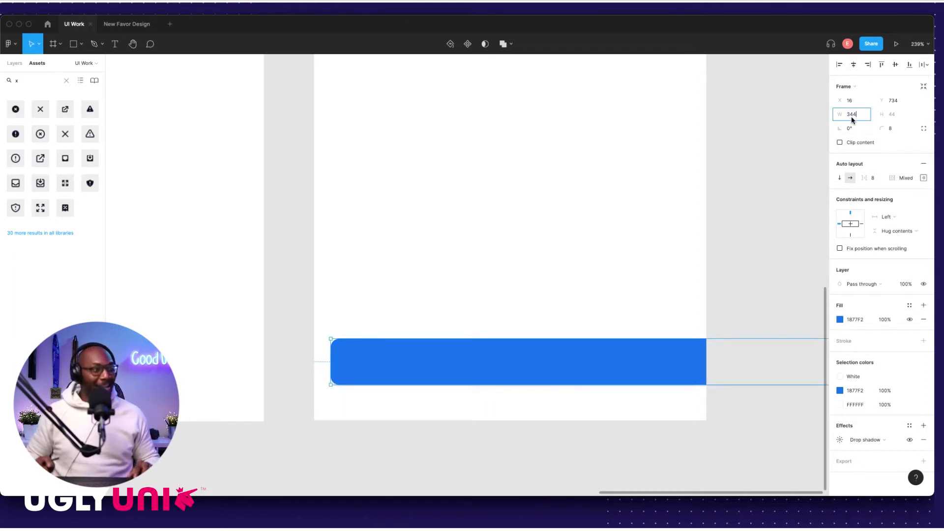
key(Return)
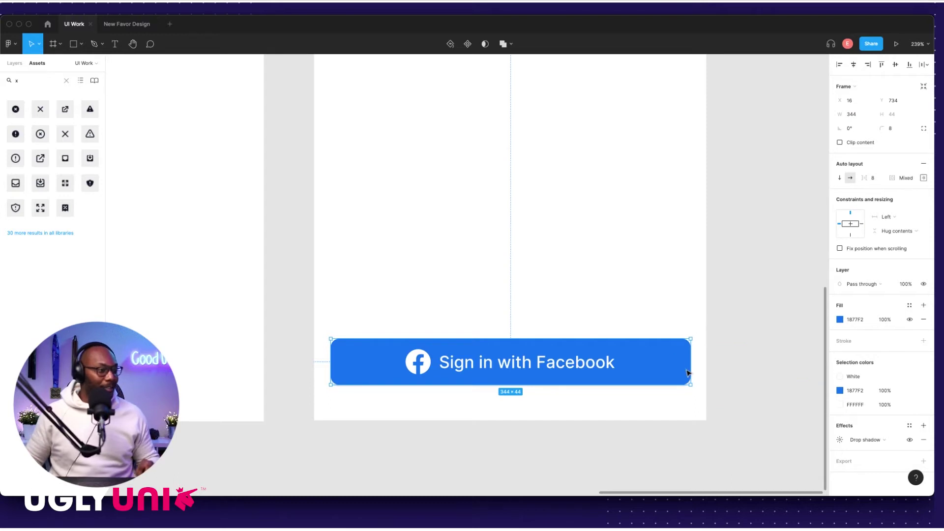
key(alt)
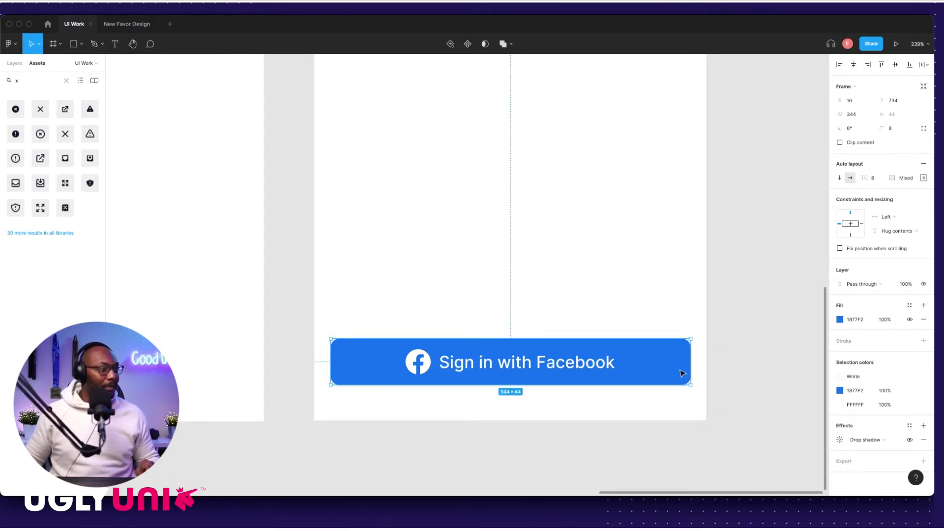
click(725, 358)
click(683, 364)
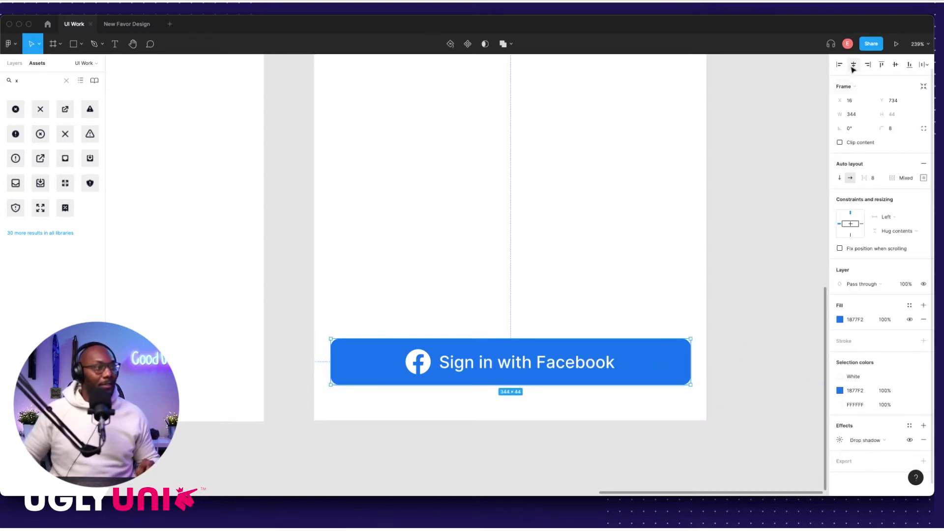
click(763, 317)
click(675, 367)
scroll(675, 367, up, 5)
key(alt)
click(850, 114)
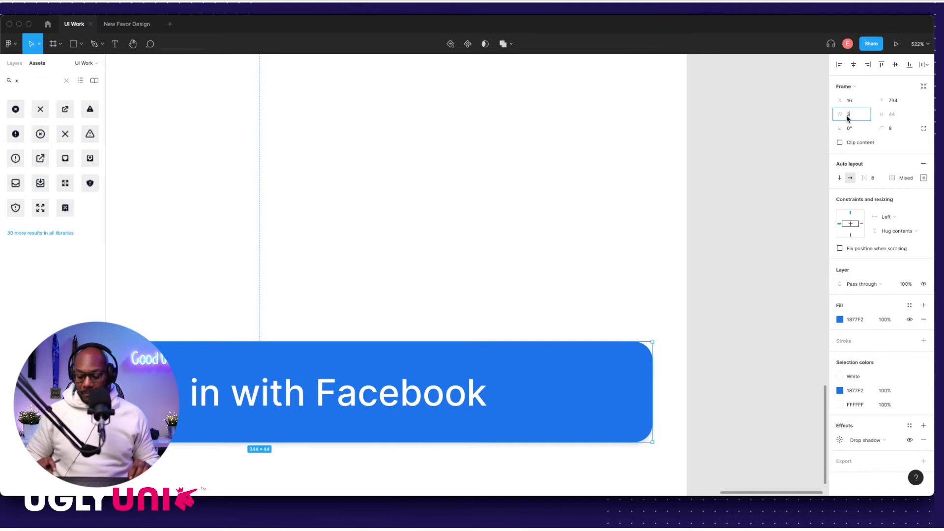
key(Return)
Step: Raise the button 8 px to Y 726 and zoom out to view the layout
scroll(691, 340, down, 4)
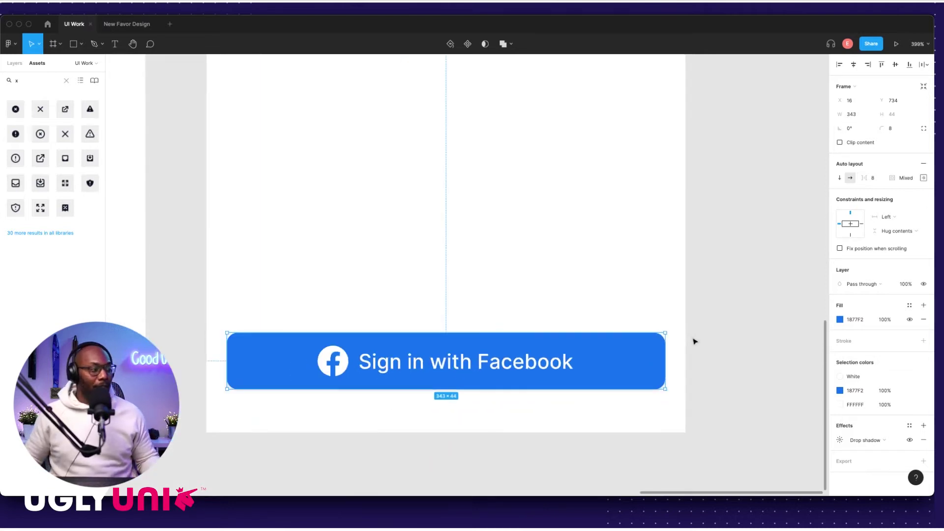
click(738, 359)
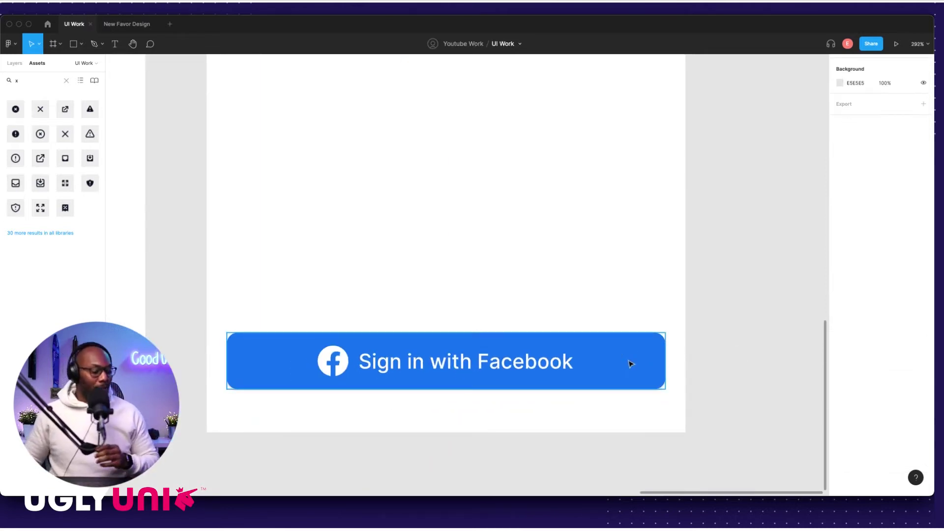
click(631, 363)
key(alt)
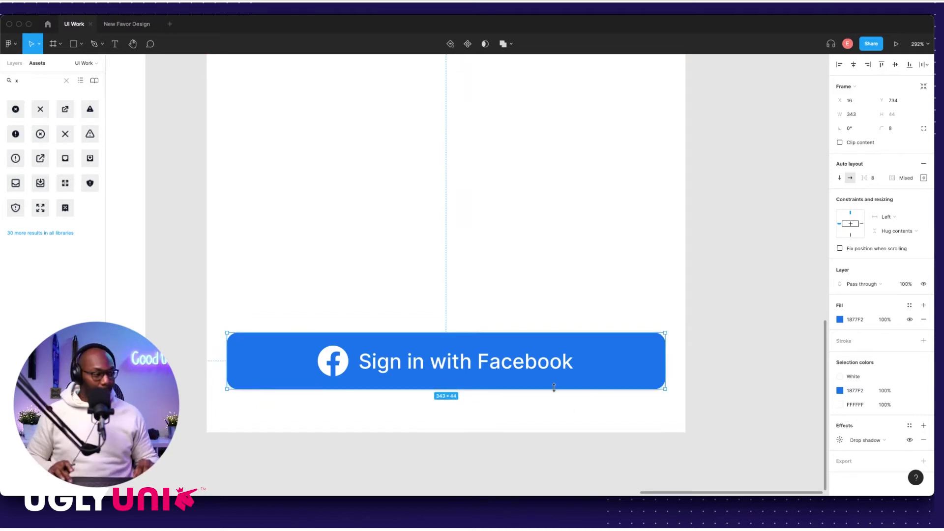
key(shift+Up)
key(alt)
key(Escape)
scroll(474, 399, down, 10)
key(Escape)
scroll(506, 402, up, 8)
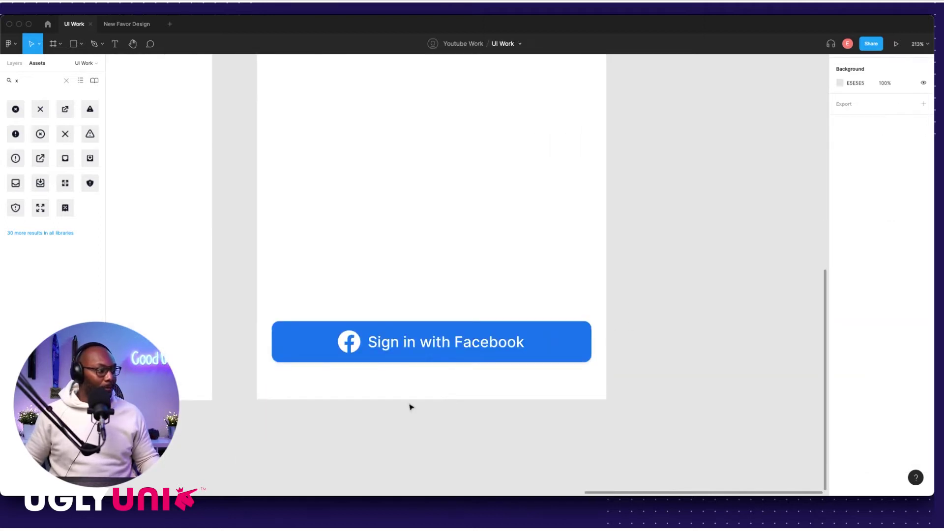
scroll(411, 407, up, 3)
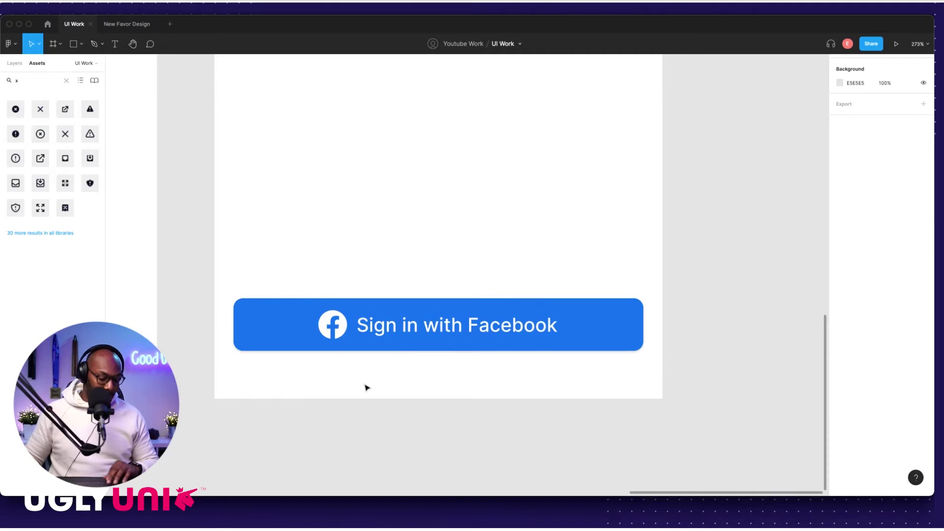
Step: Draw a thin grey bar near the phone bottom, 5 high with rounded corners, centred horizontally
key(r)
drag(361, 382, 559, 387)
click(891, 100)
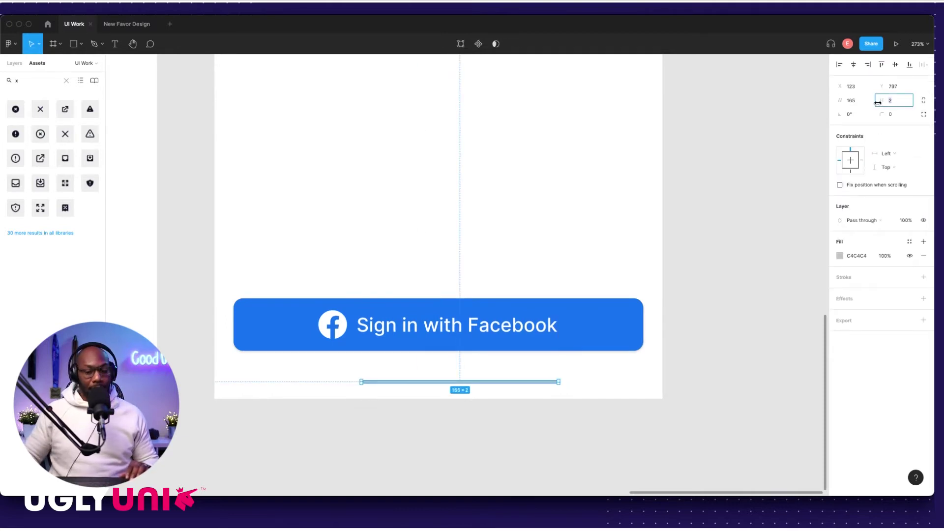
text(5)
key(Return)
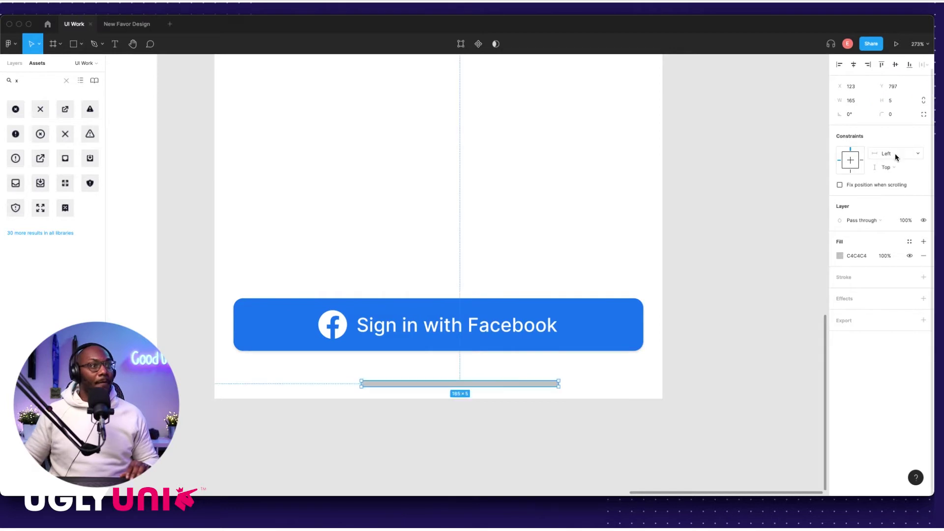
click(896, 114)
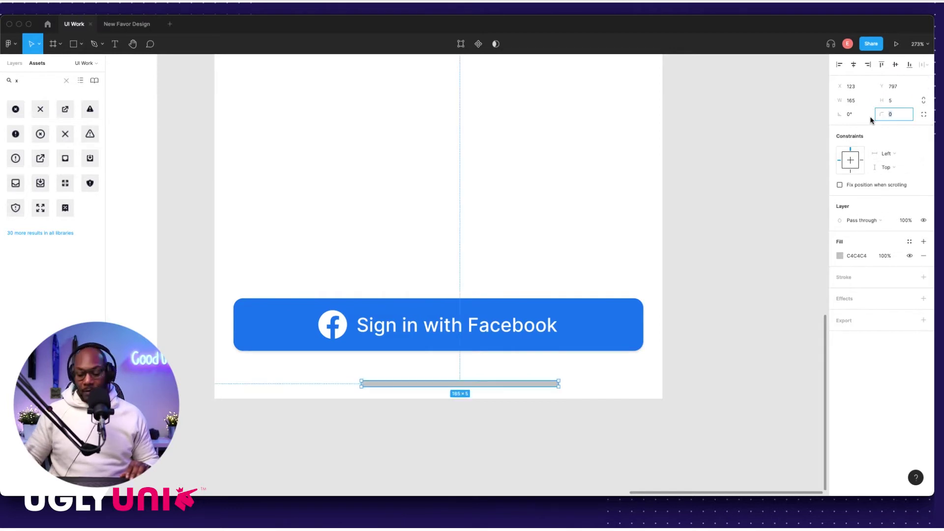
click(853, 64)
Step: Shorten the grey bar to 130 wide and re-centre it horizontally in the frame
click(483, 426)
click(468, 384)
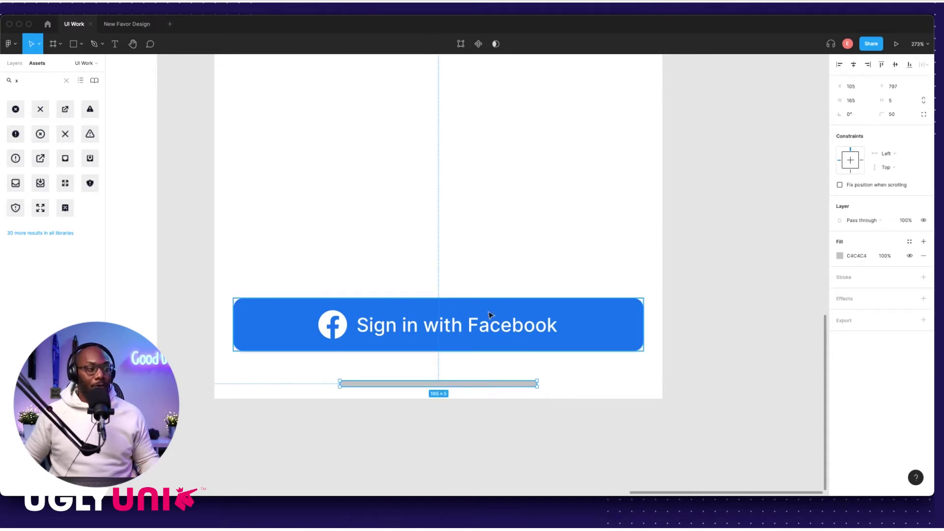
scroll(545, 356, down, 3)
key(alt)
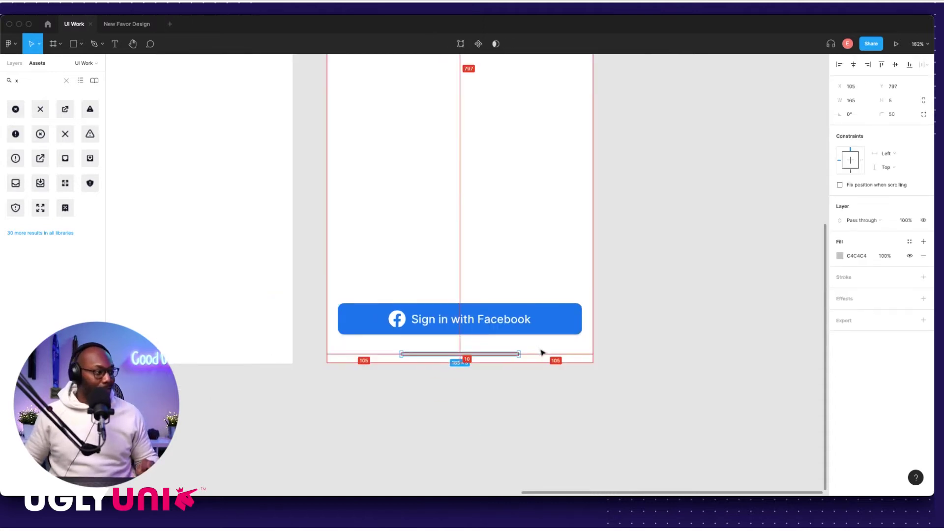
scroll(546, 378, up, 3)
scroll(548, 376, down, 5)
scroll(531, 376, up, 5)
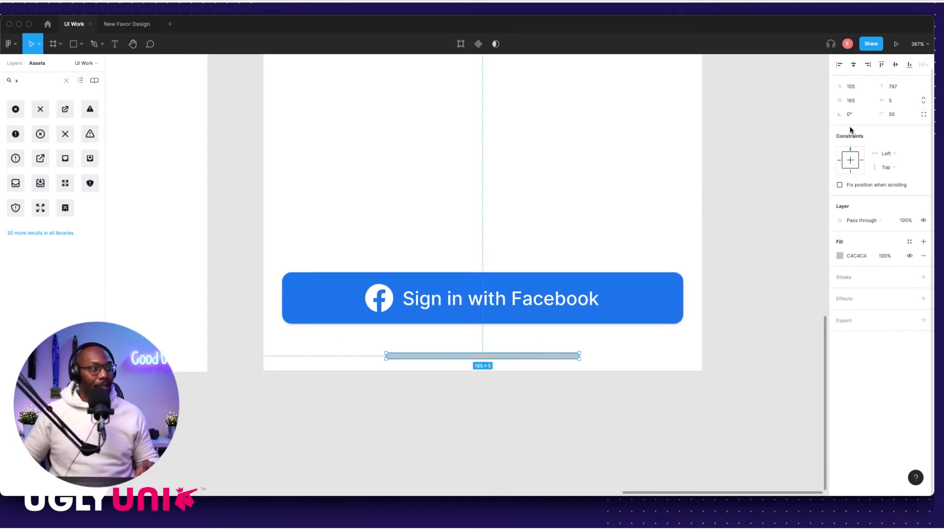
scroll(573, 356, up, 2)
scroll(575, 352, up, 5)
drag(576, 359, 506, 362)
scroll(506, 362, down, 10)
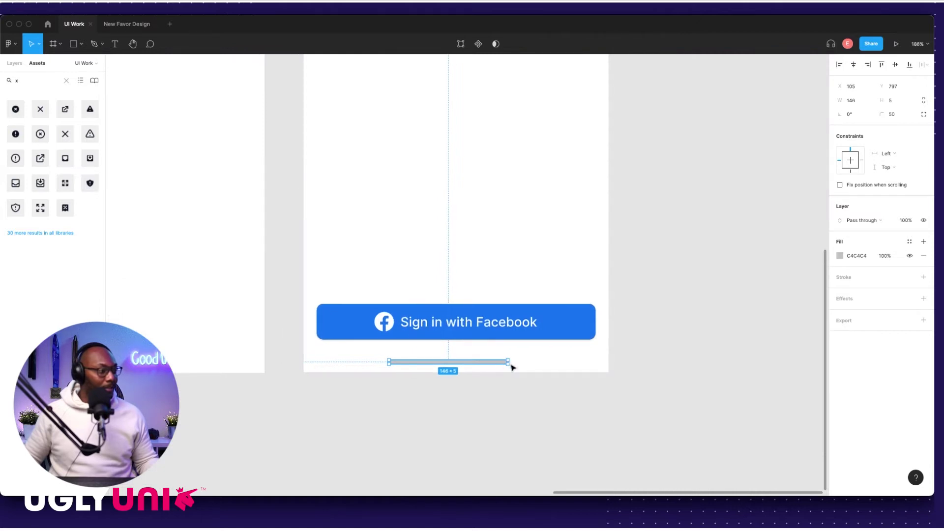
scroll(507, 363, up, 3)
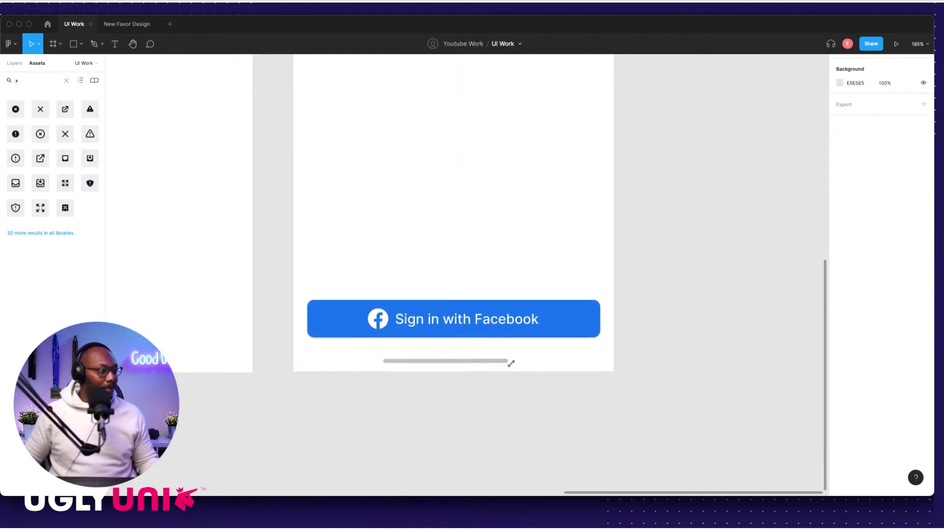
drag(507, 367, 479, 366)
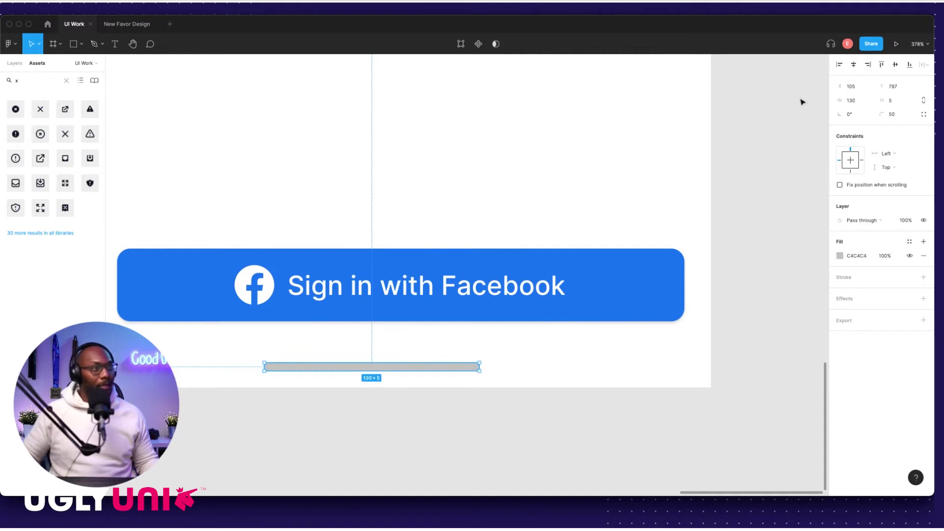
click(854, 64)
Step: Nudge the grey bar slightly up to Y 795
click(754, 244)
scroll(754, 244, down, 10)
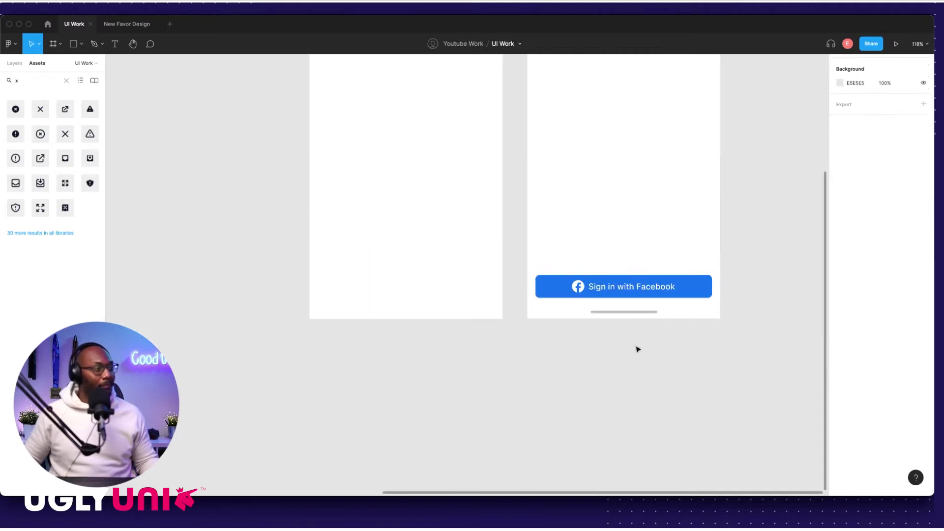
scroll(636, 347, up, 3)
scroll(637, 348, right, 2)
click(549, 426)
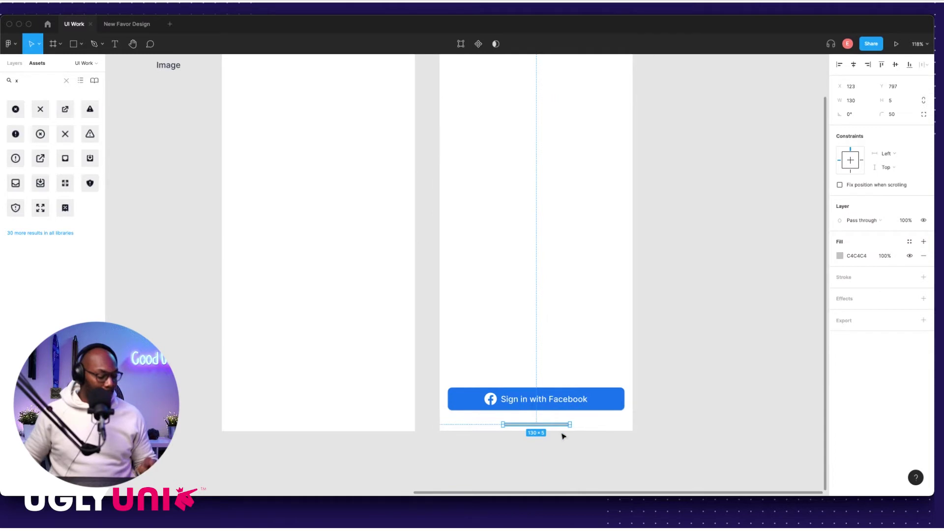
scroll(562, 434, up, 5)
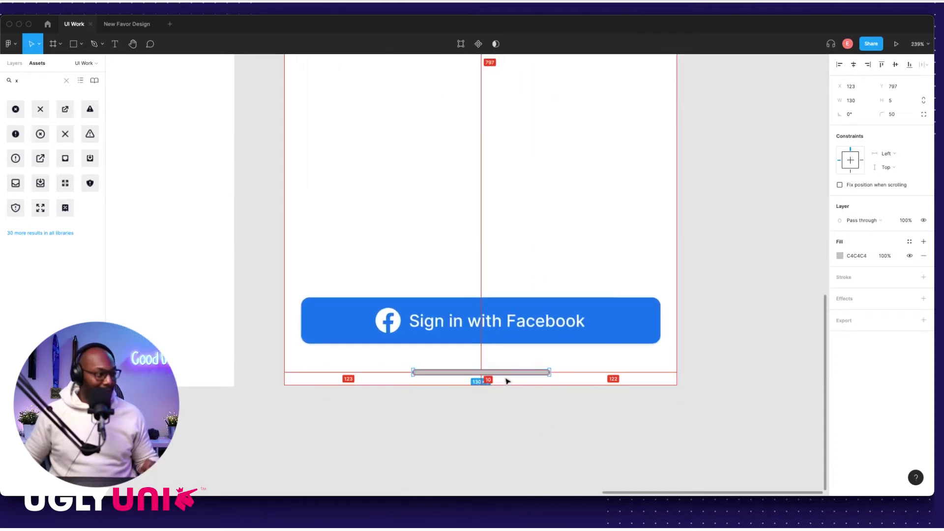
drag(508, 375, 508, 373)
scroll(508, 378, down, 3)
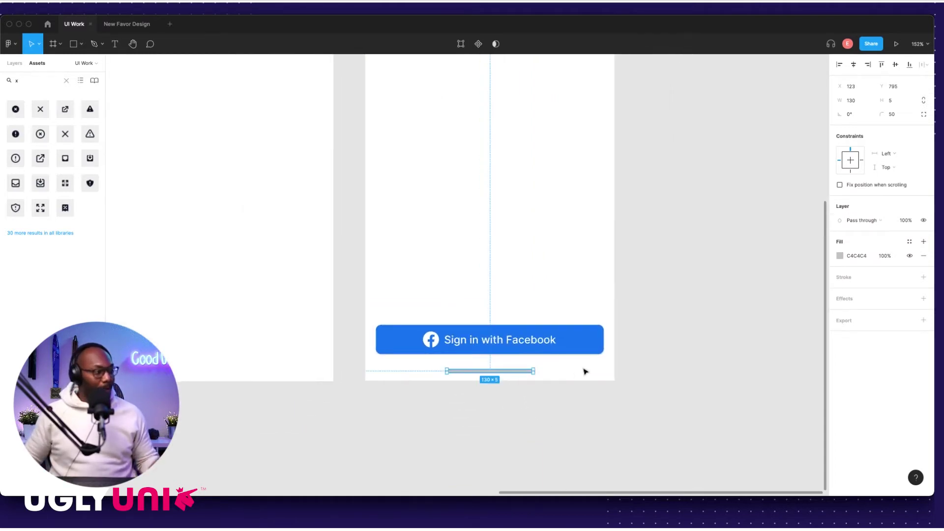
click(528, 407)
scroll(656, 356, down, 5)
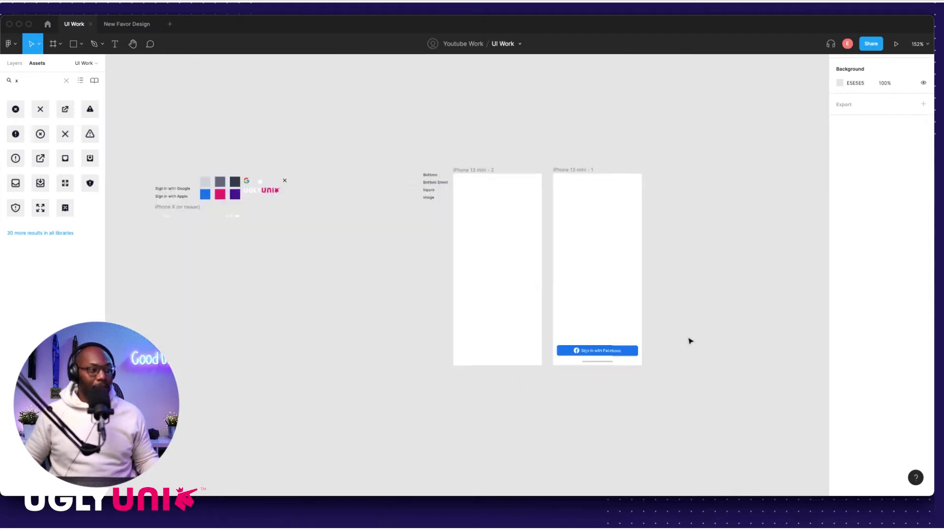
Step: Move the Sign in with Facebook button out of the phone frame onto the canvas
scroll(533, 323, up, 3)
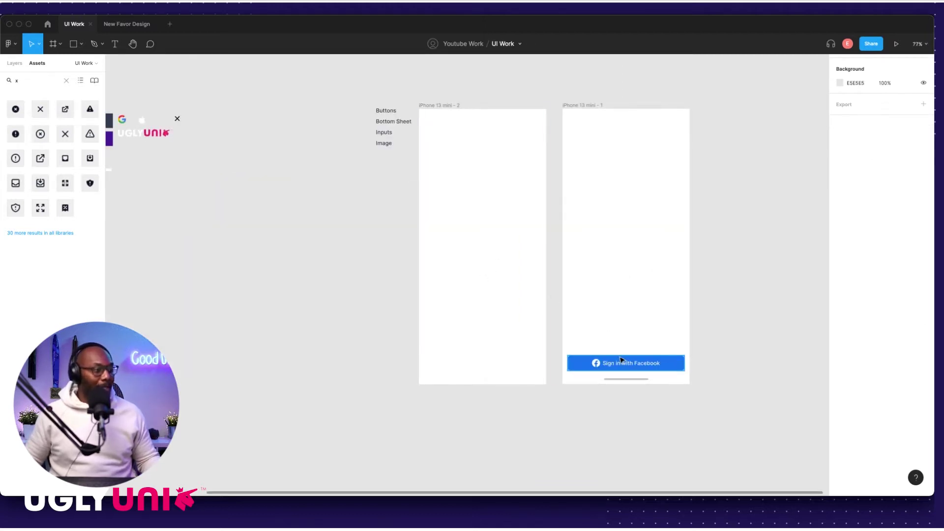
scroll(639, 345, up, 3)
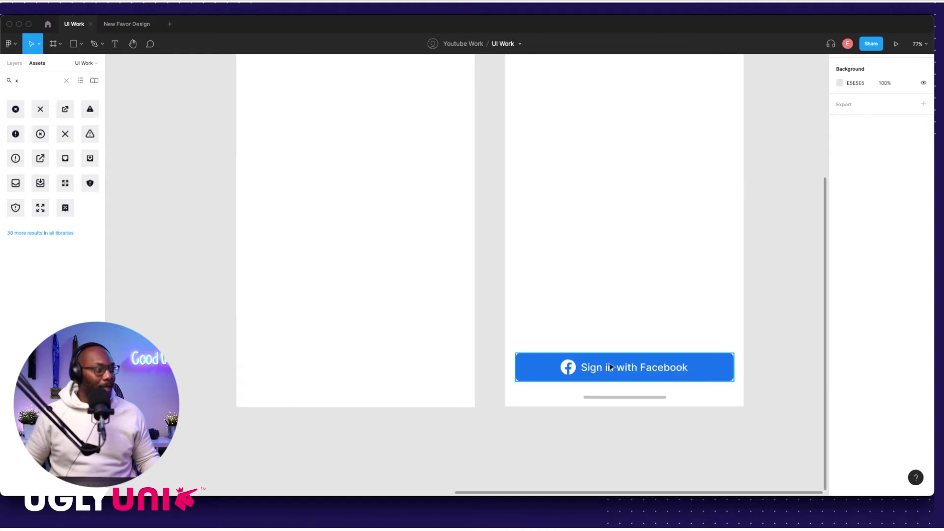
scroll(586, 367, down, 5)
drag(254, 152, 293, 179)
scroll(431, 321, left, 2)
click(431, 320)
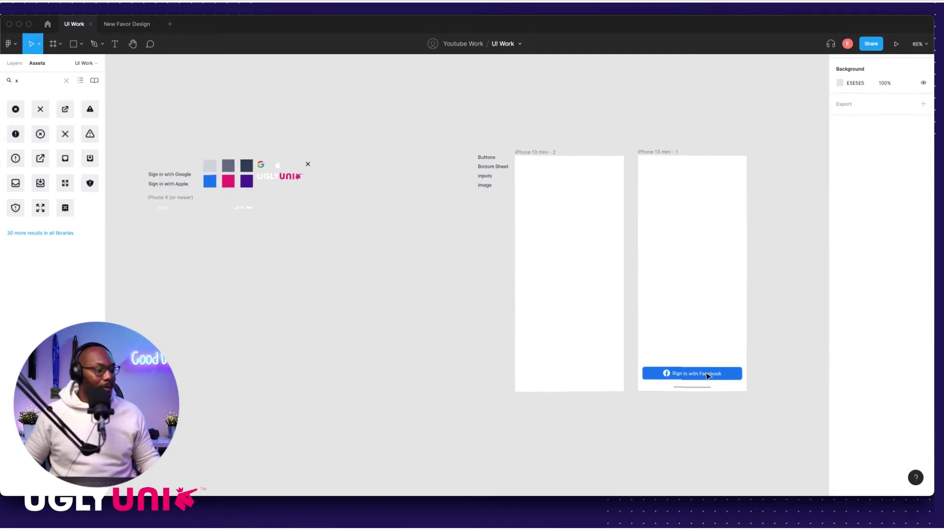
scroll(702, 373, up, 2)
click(708, 375)
drag(711, 377, 210, 112)
Step: Replace the Facebook logo in the button with the Apple icon
scroll(418, 239, up, 5)
scroll(418, 240, up, 5)
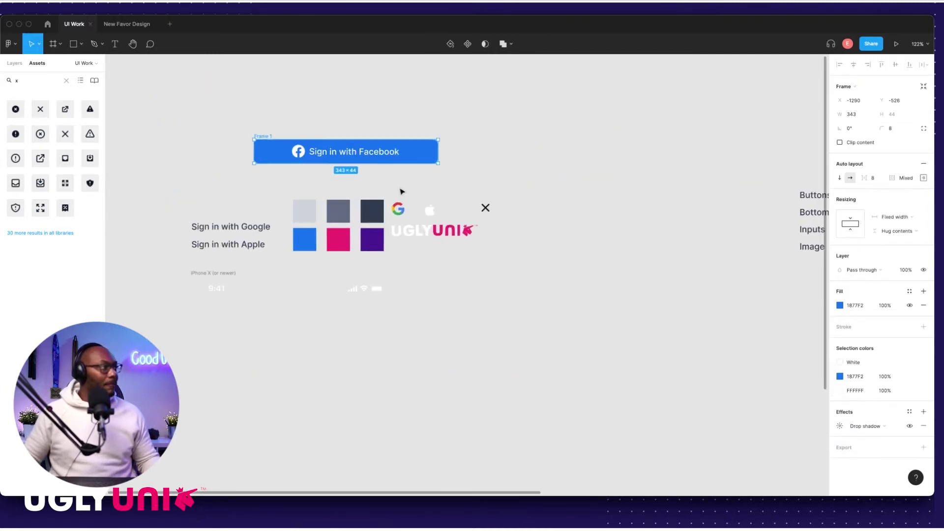
drag(599, 321, 351, 204)
click(314, 206)
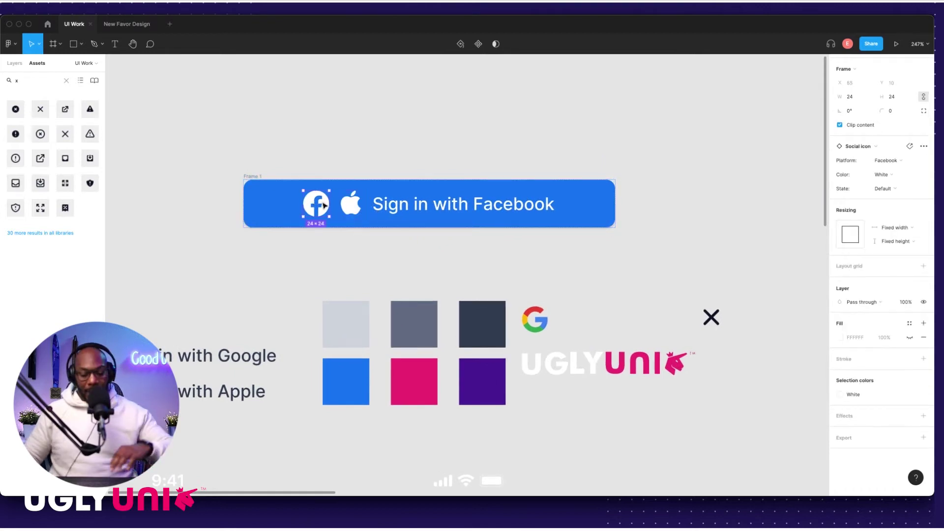
key(Delete)
Step: Give the button a near-black #232529 fill sampled from the dark swatch
click(361, 191)
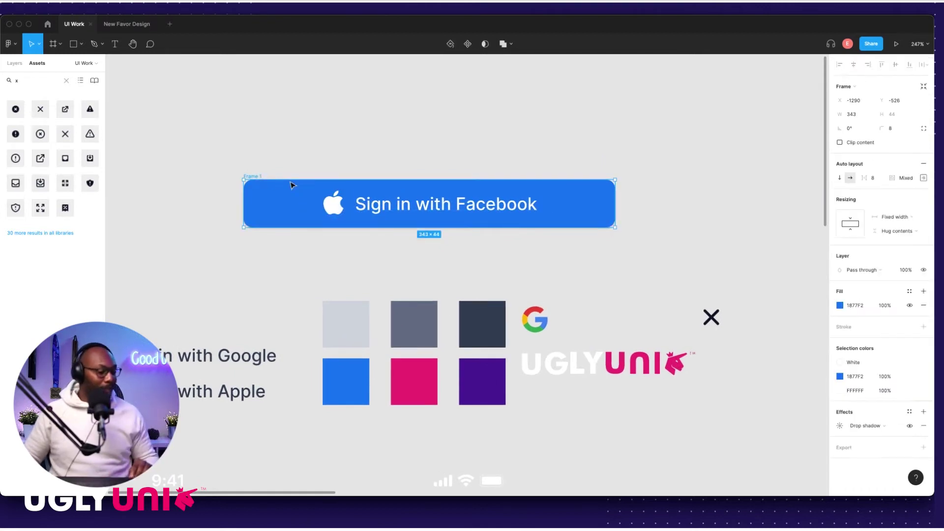
key(i)
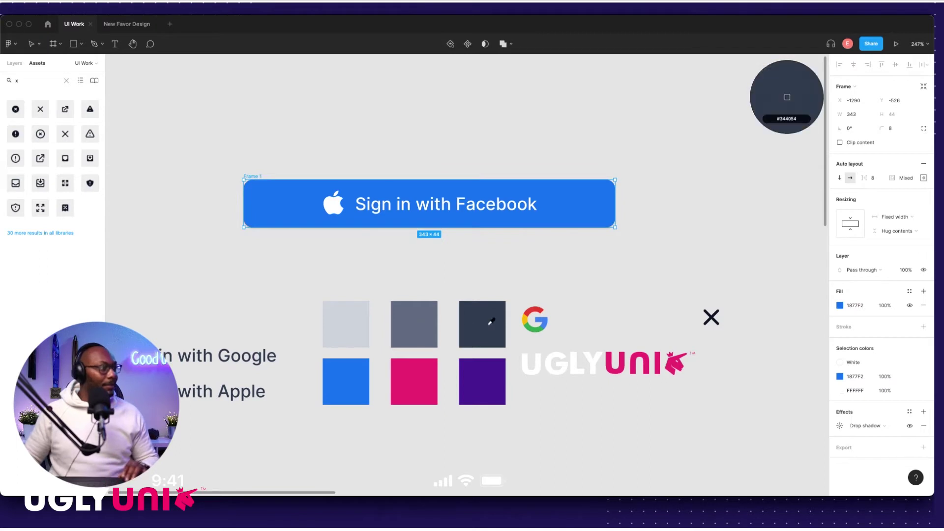
click(486, 328)
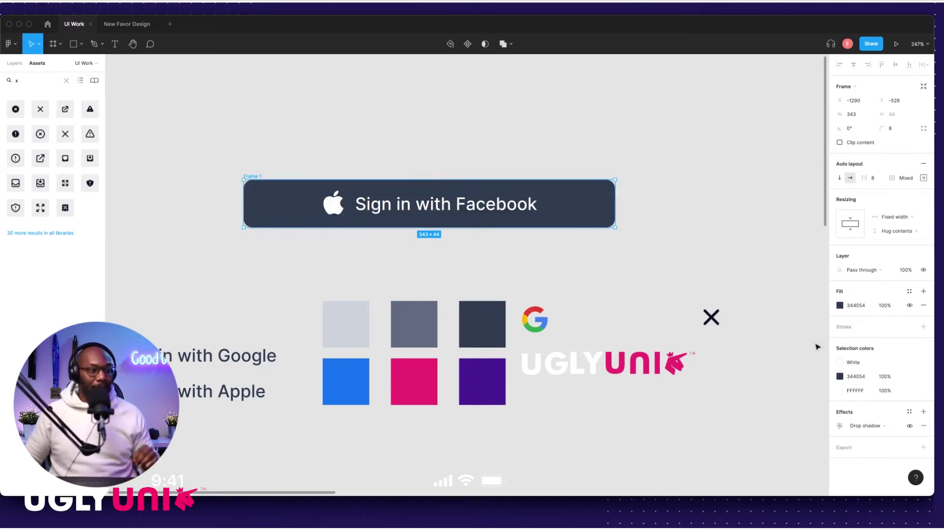
click(840, 305)
drag(766, 348, 744, 371)
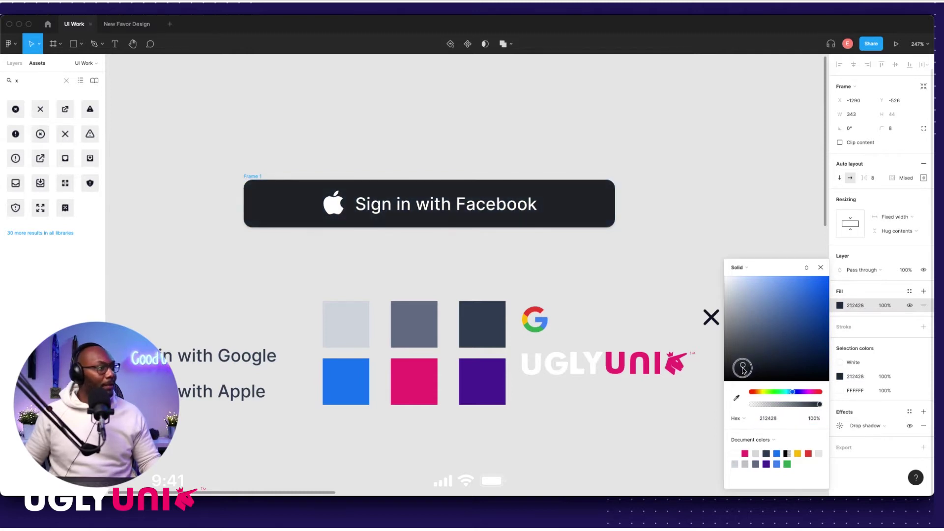
drag(743, 370, 741, 369)
click(455, 170)
Step: Move the dark button frame slightly up and to the right
scroll(489, 185, down, 5)
scroll(504, 196, down, 2)
scroll(374, 196, right, 3)
drag(293, 192, 308, 166)
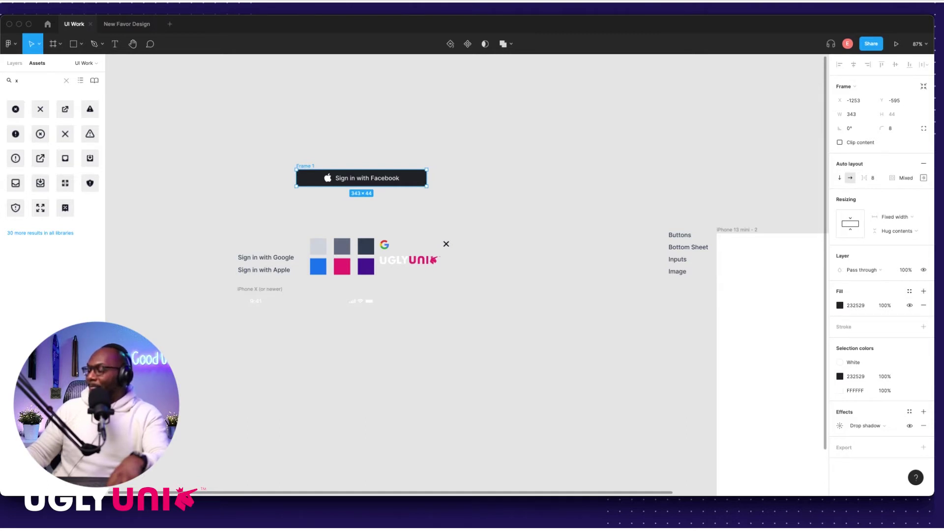
Step: Duplicate the dark button below it and swap the copy's Apple icon for the Google icon
click(423, 215)
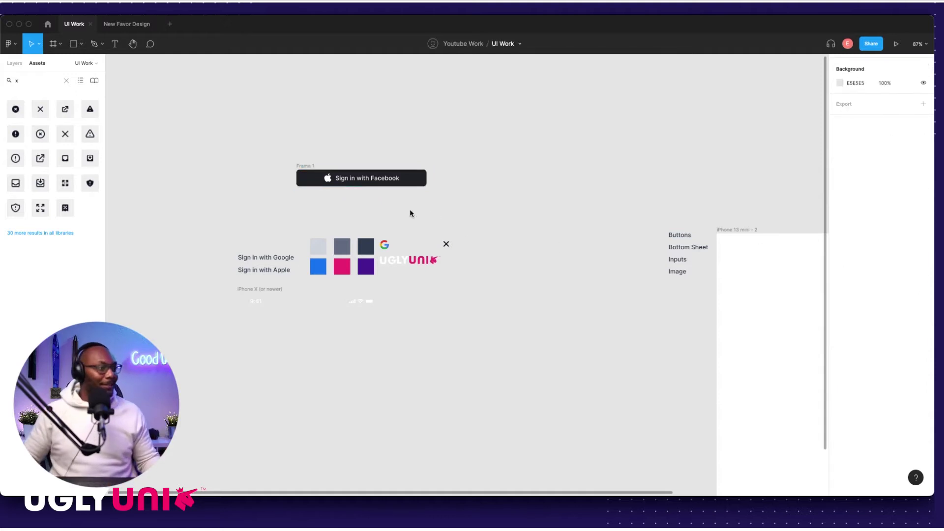
drag(305, 165, 328, 219)
scroll(306, 174, up, 5)
click(402, 255)
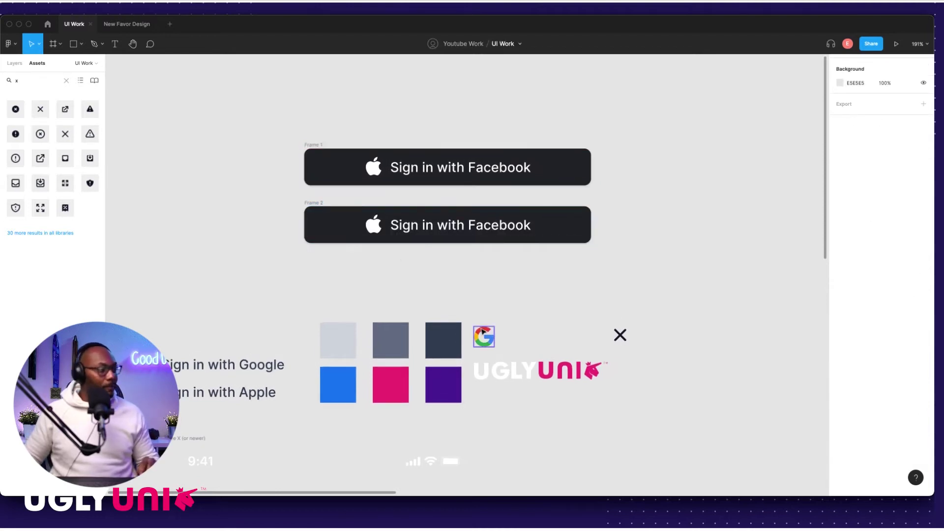
drag(488, 341, 386, 225)
click(367, 228)
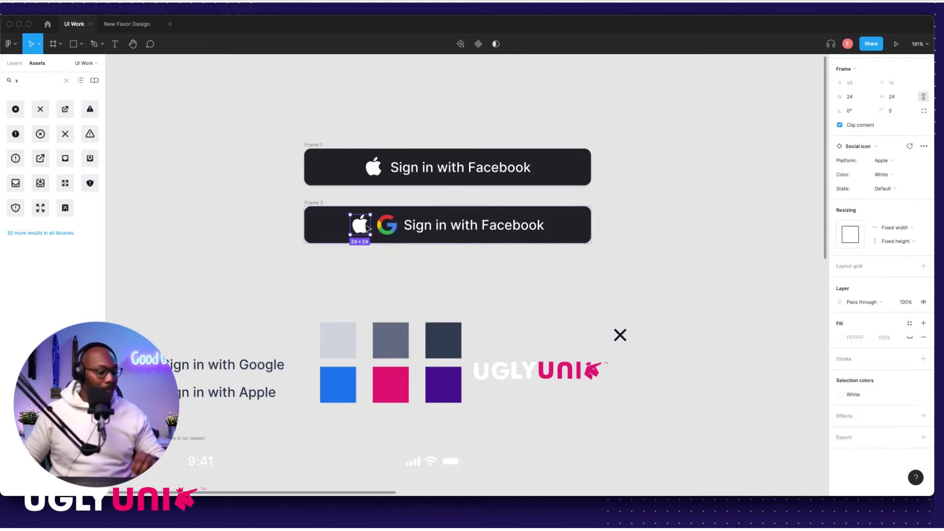
key(Delete)
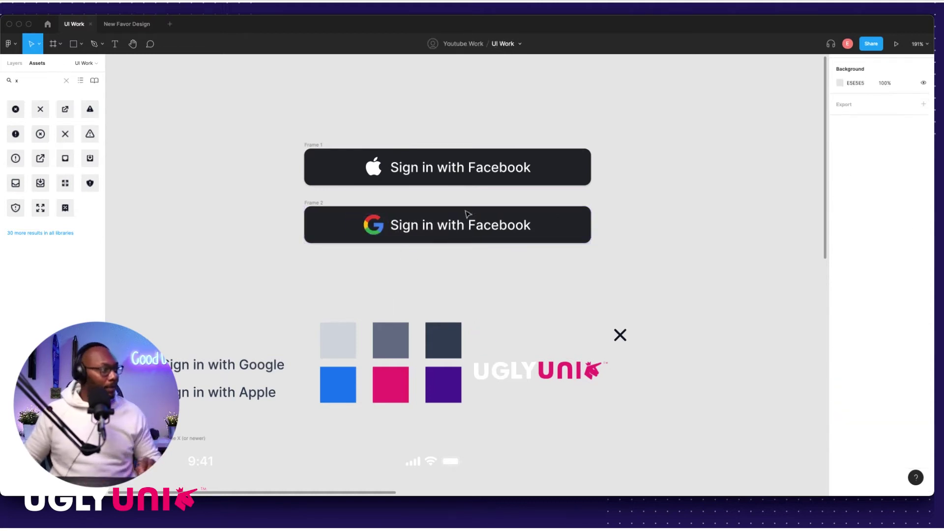
Step: Relabel the buttons 'Sign in with Apple' and 'Sign in with Google'
click(489, 171)
double_click(488, 170)
double_click(488, 170)
text(Apple)
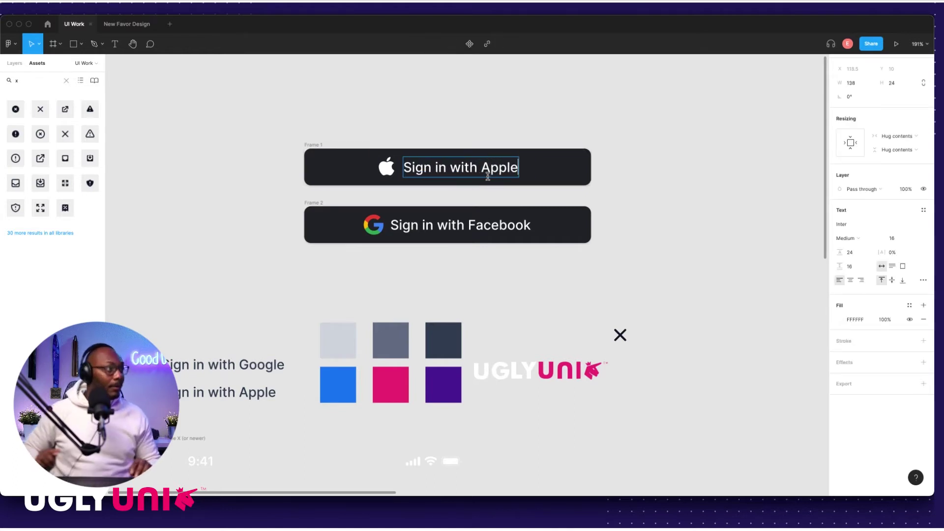
double_click(514, 223)
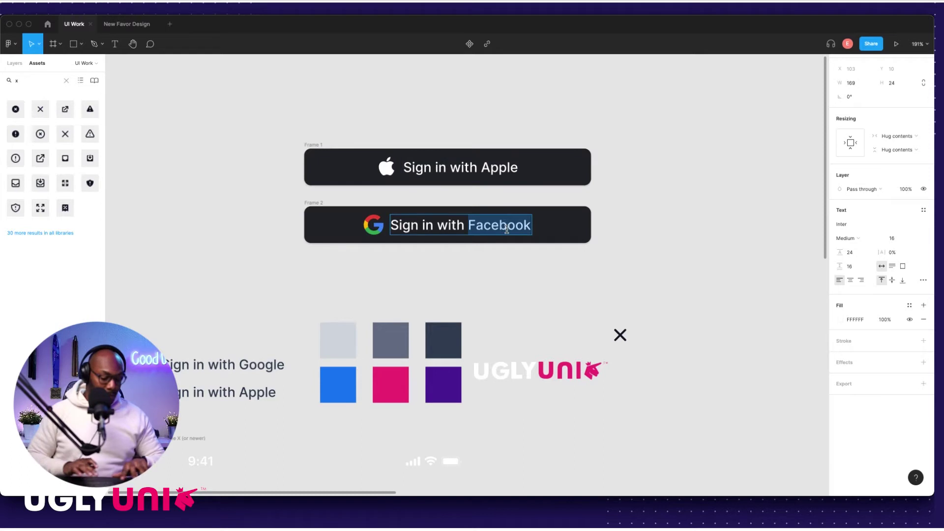
text(Google)
key(Escape)
click(260, 214)
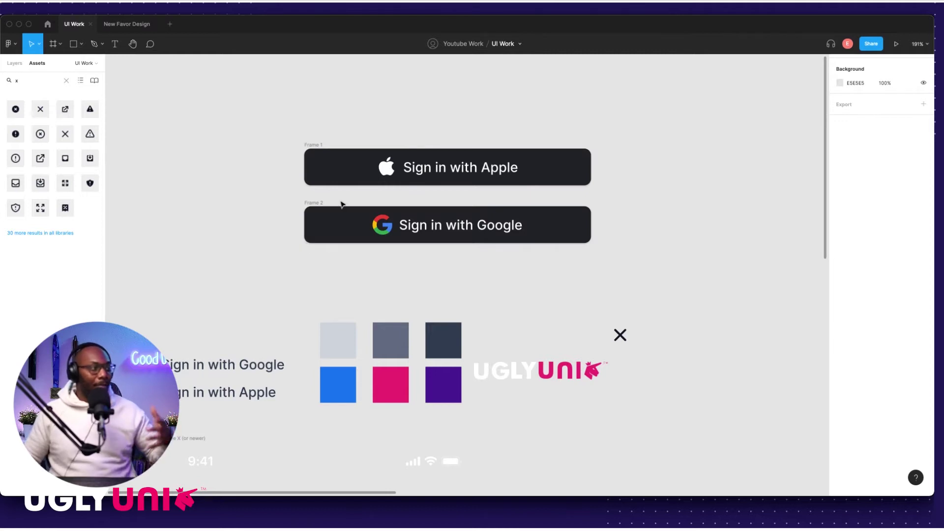
click(315, 203)
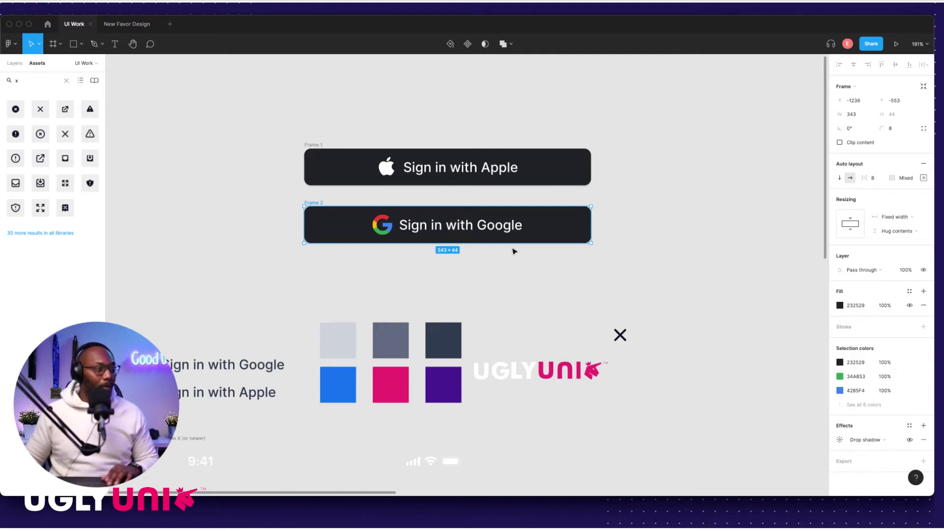
Step: Make the Google button fill white (fff) with dark label text from the swatch
click(853, 306)
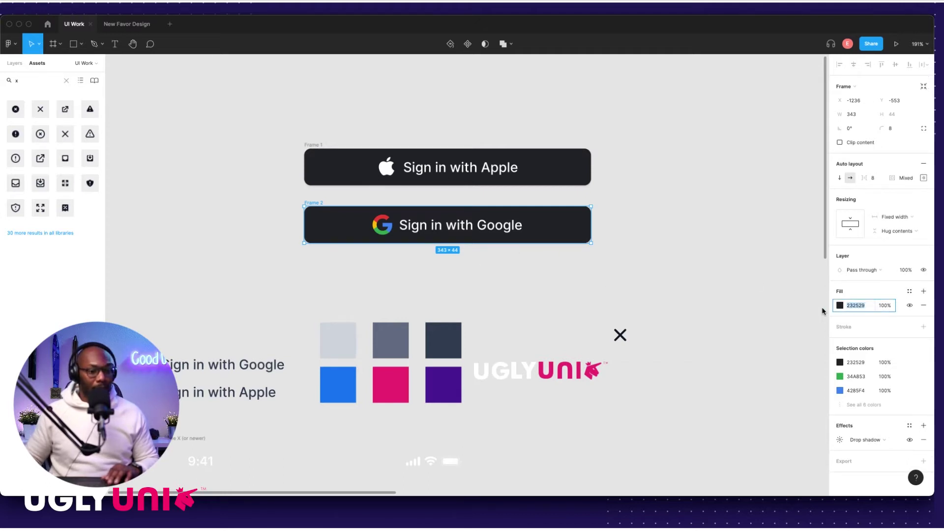
text(fffff)
key(Return)
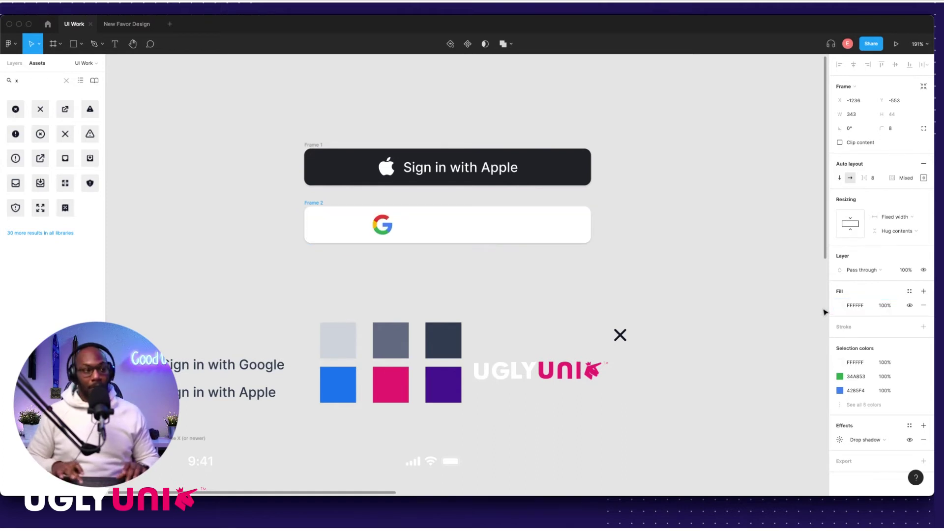
click(456, 226)
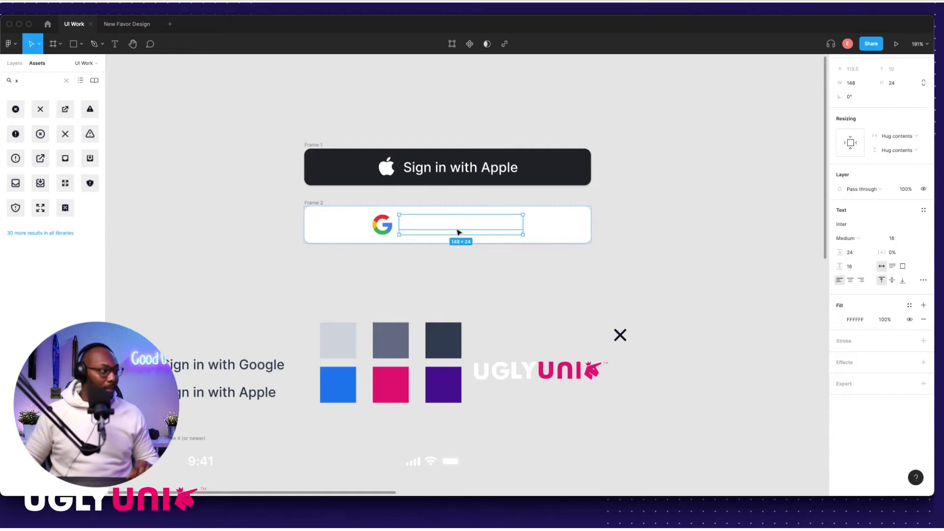
key(i)
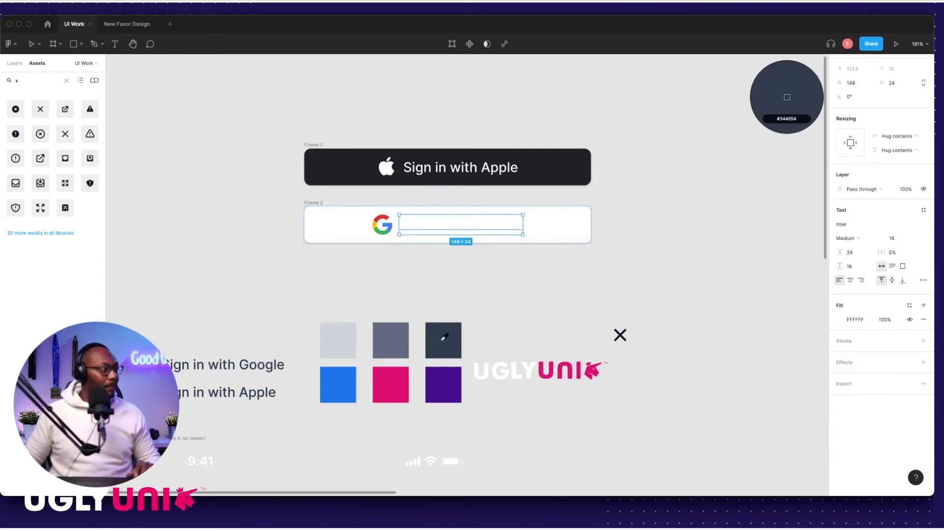
click(444, 340)
click(251, 199)
Step: Add a thin light grey #D0D5DD border to the Google button
click(312, 203)
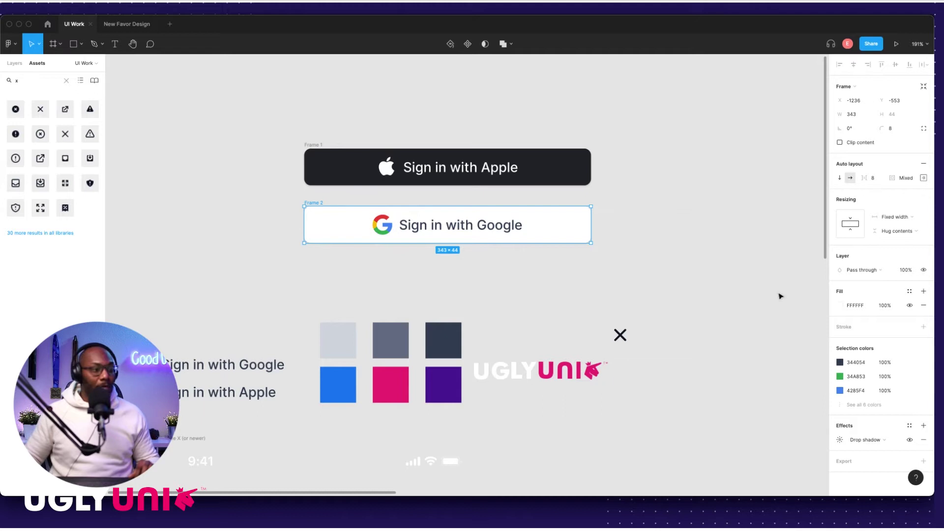
click(910, 326)
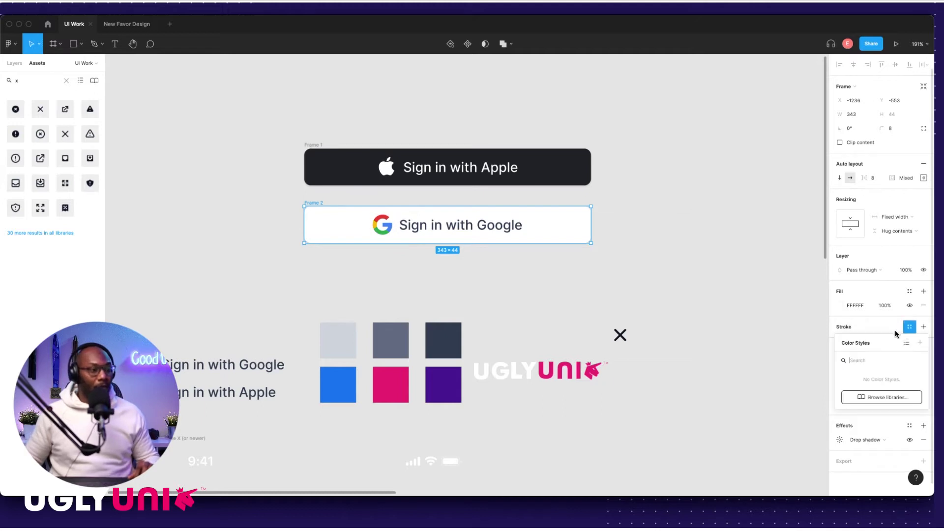
click(924, 326)
click(840, 341)
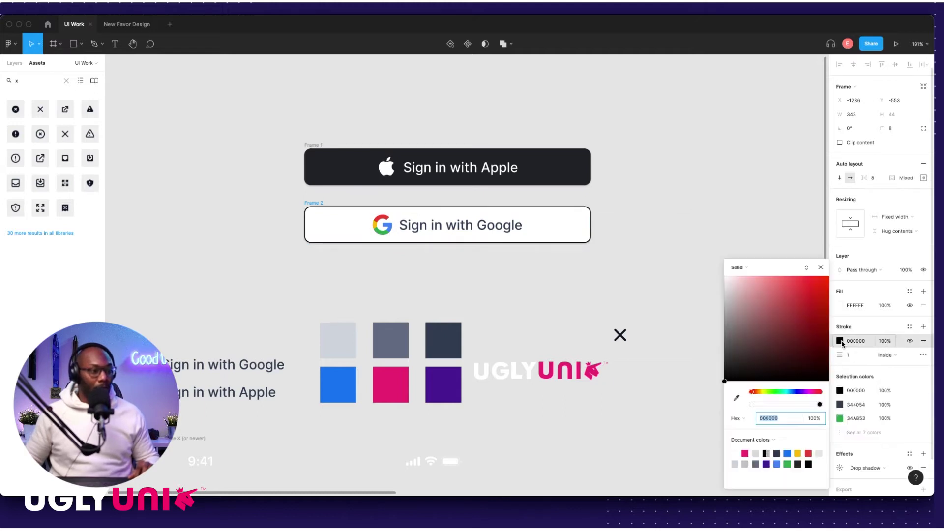
click(737, 398)
click(340, 343)
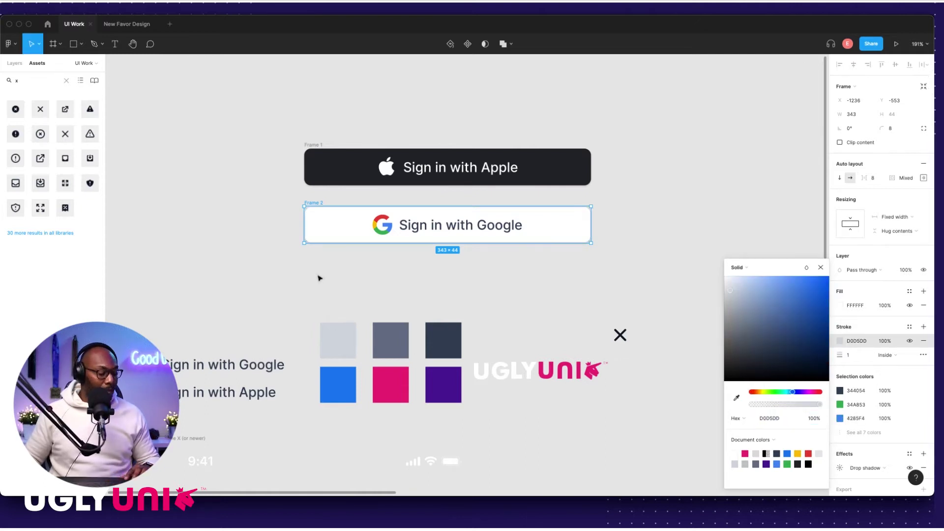
click(310, 265)
key(shift+1)
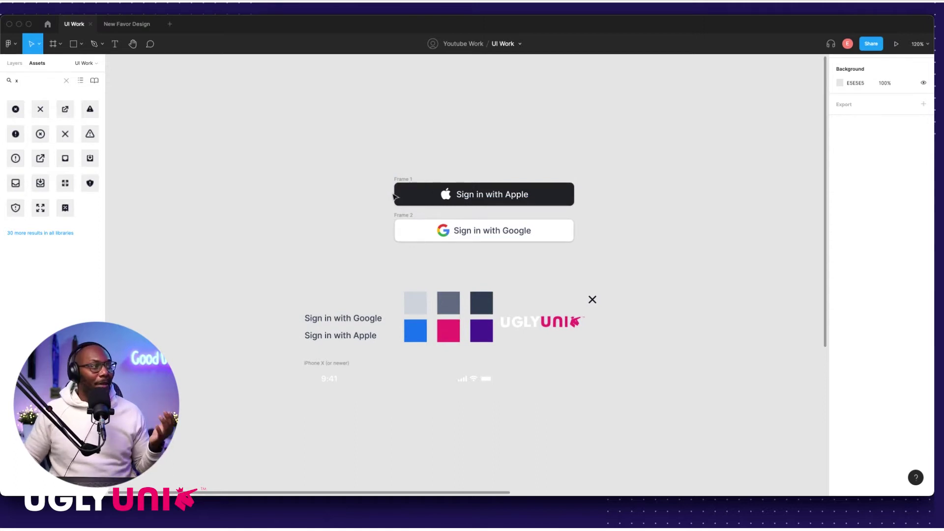
Step: Move the Apple and Google buttons into iPhone 13 mini - 1
scroll(375, 173, down, 5)
drag(338, 145, 797, 363)
click(539, 284)
scroll(584, 320, right, 5)
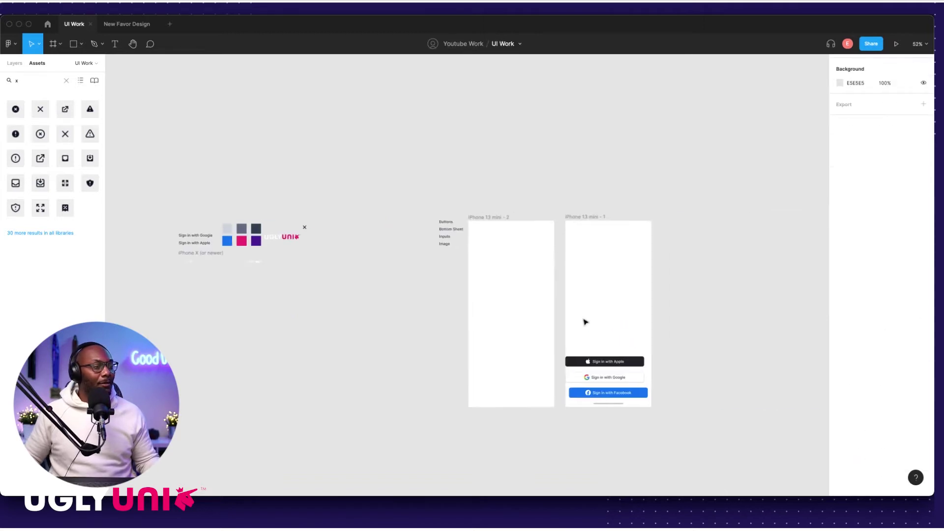
scroll(577, 368, up, 5)
scroll(577, 369, down, 5)
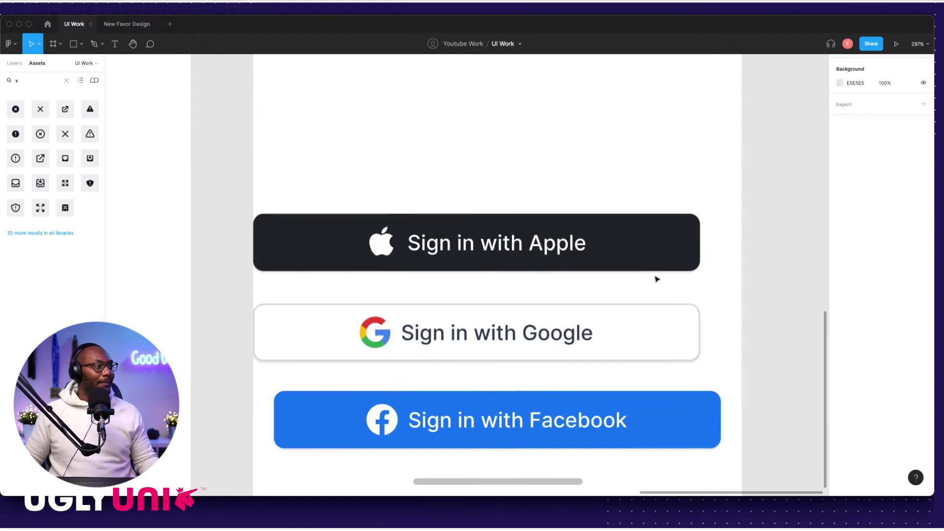
scroll(618, 264, down, 3)
scroll(607, 269, down, 5)
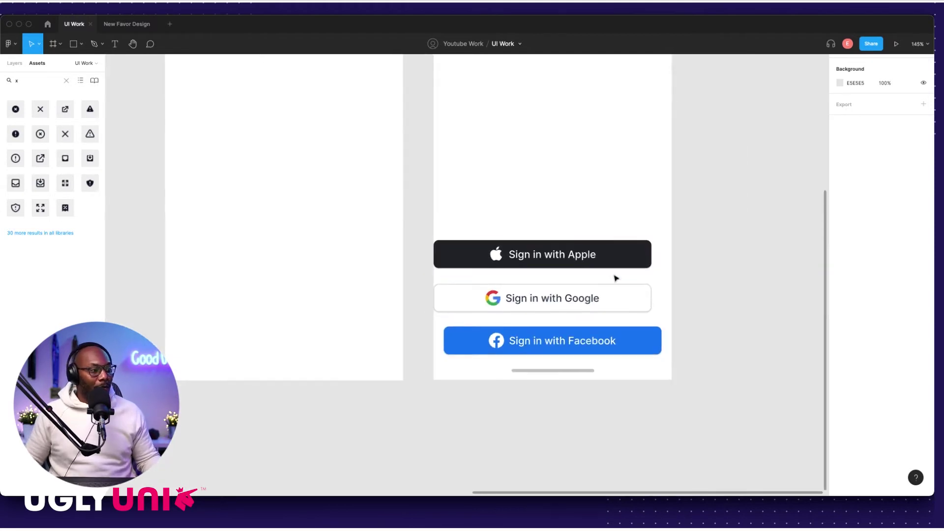
scroll(598, 301, up, 2)
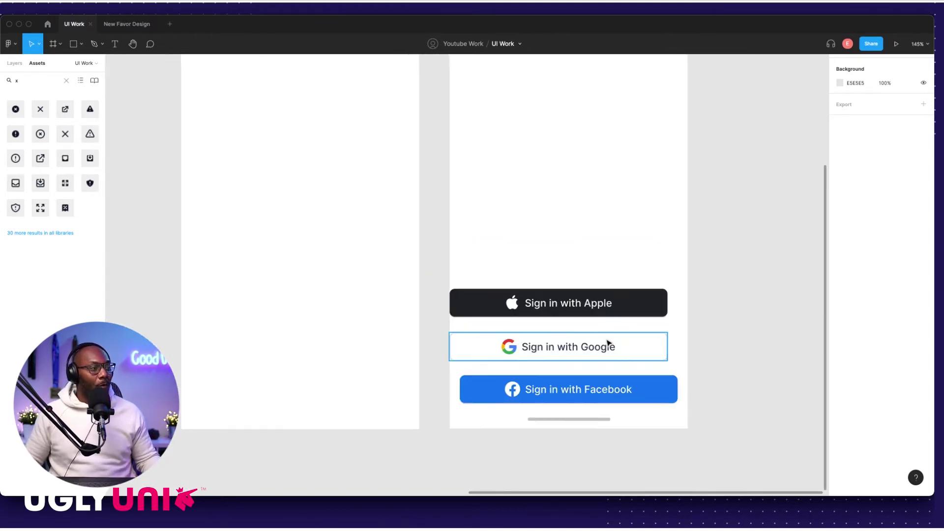
Step: Duplicate the Google button below the Facebook button and drag the copy out onto the canvas
click(618, 308)
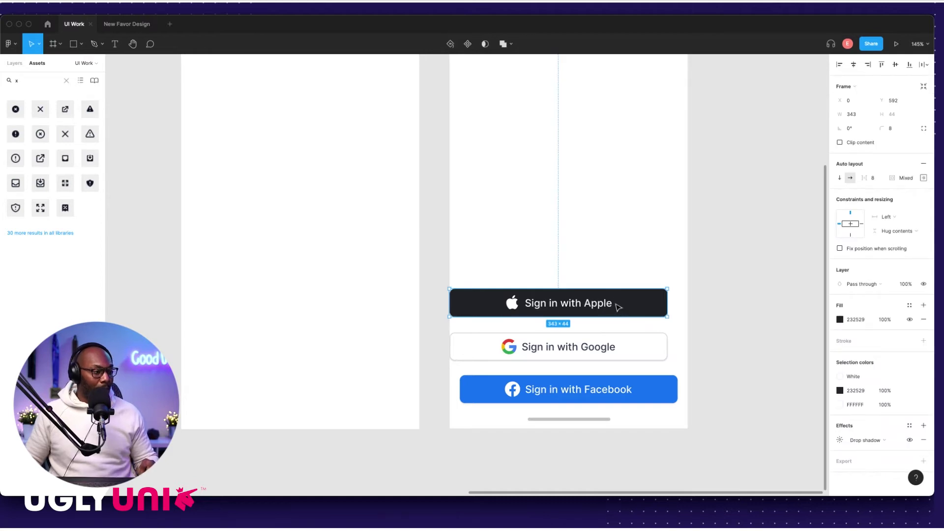
shift+click(602, 346)
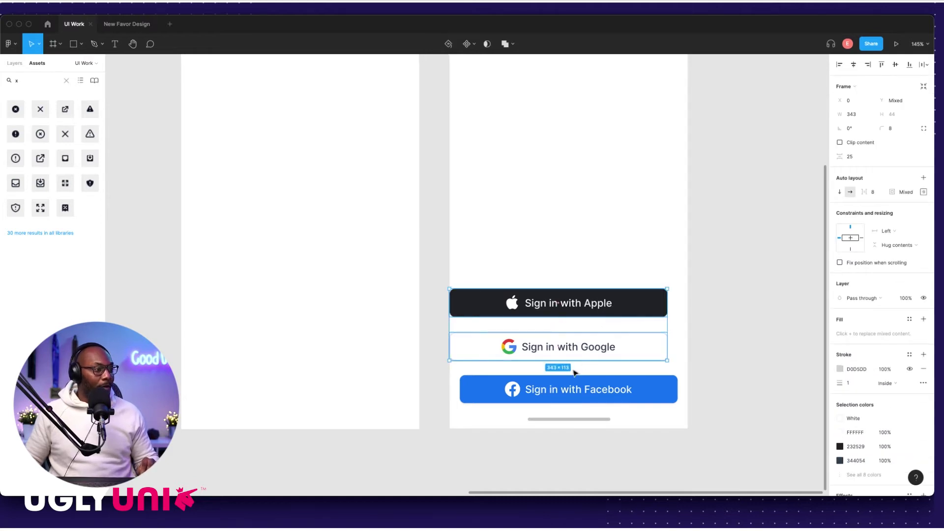
shift+click(520, 392)
scroll(541, 369, down, 3)
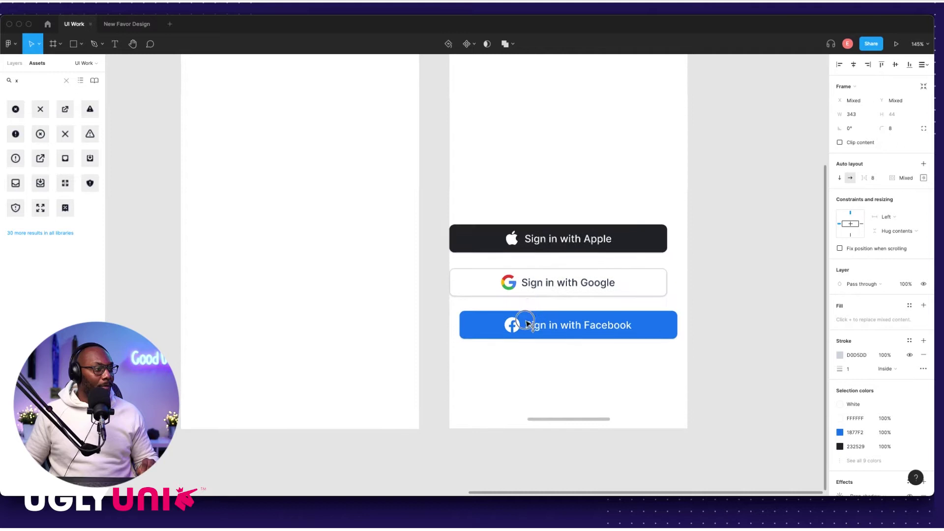
click(545, 275)
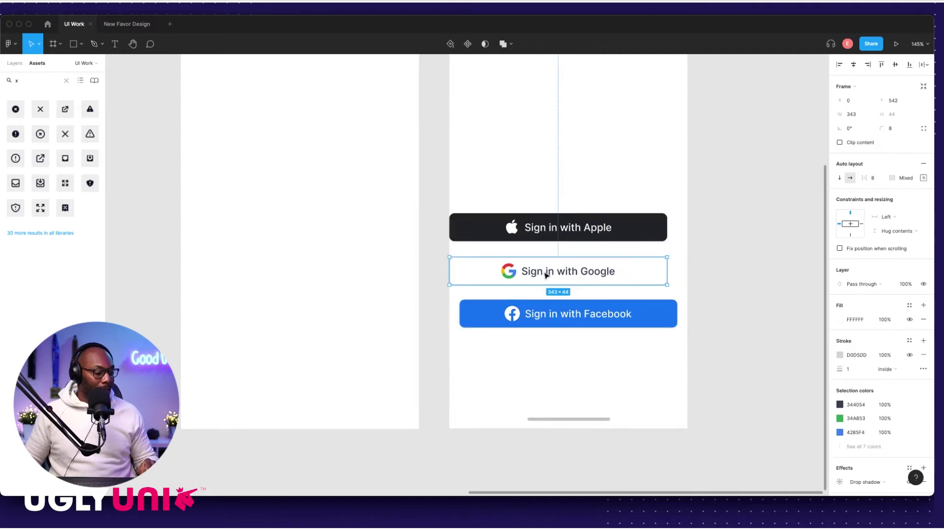
alt+drag(546, 272, 541, 362)
scroll(565, 363, down, 10)
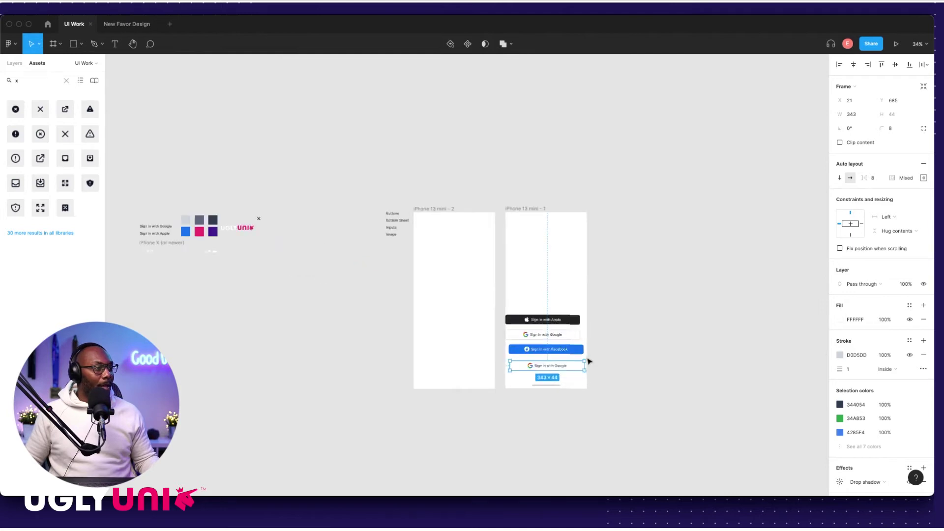
scroll(589, 362, up, 5)
click(679, 300)
drag(544, 374, 251, 203)
key(super+z)
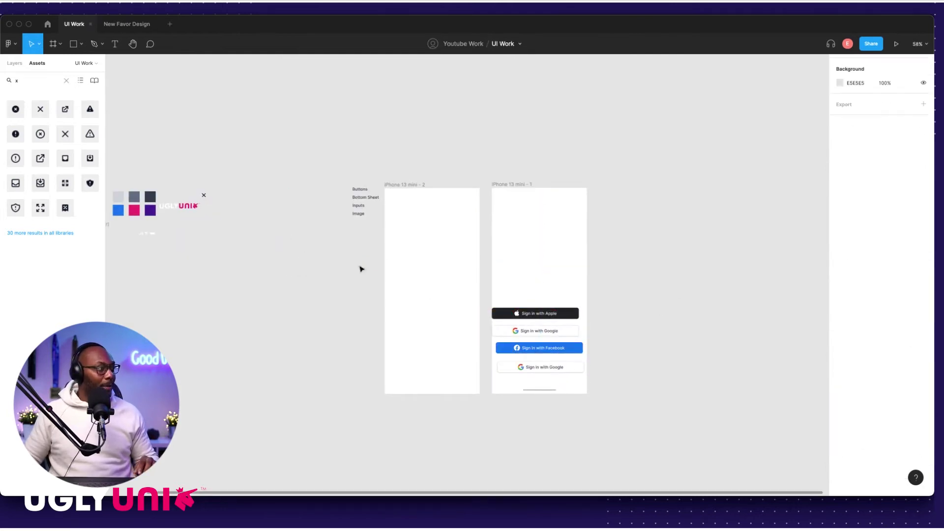
drag(506, 363, 211, 172)
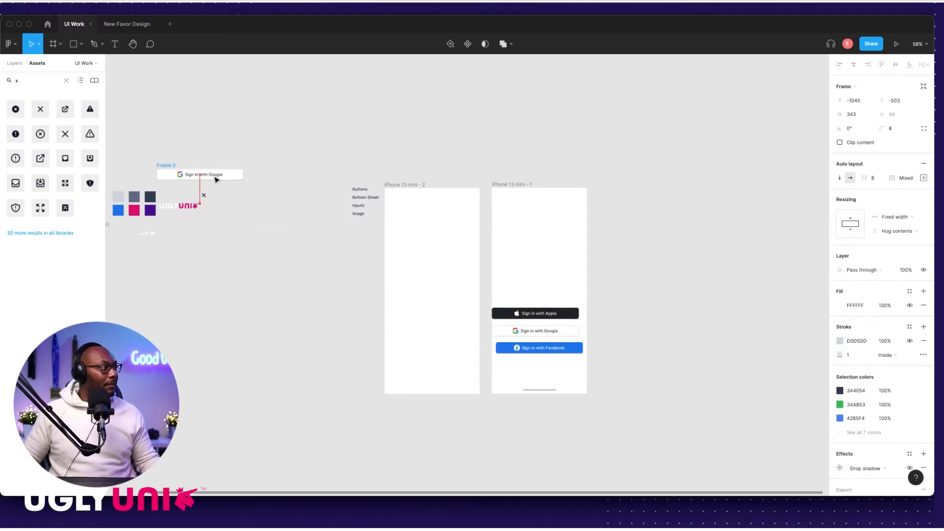
scroll(256, 210, up, 10)
Step: Change the copied button's label from 'Sign in with Google' to 'Sign up with Email'
scroll(256, 210, left, 10)
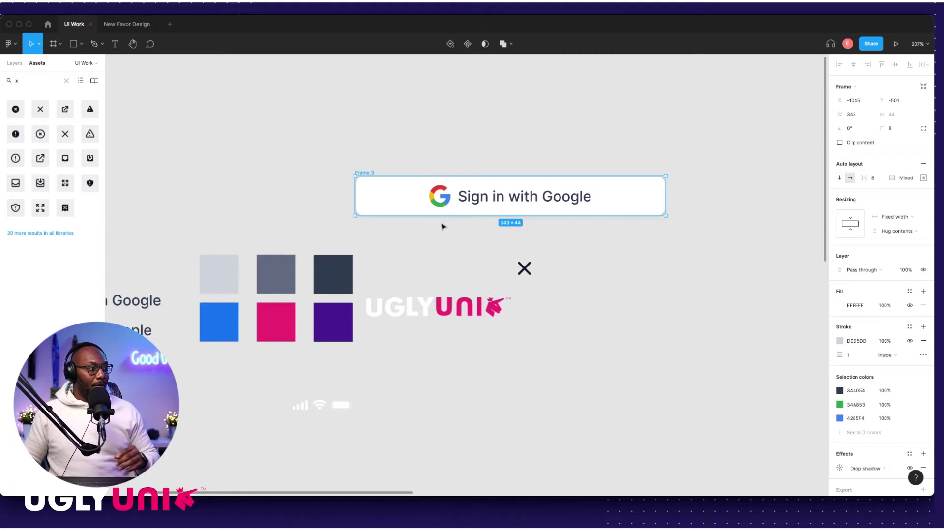
double_click(561, 198)
click(556, 196)
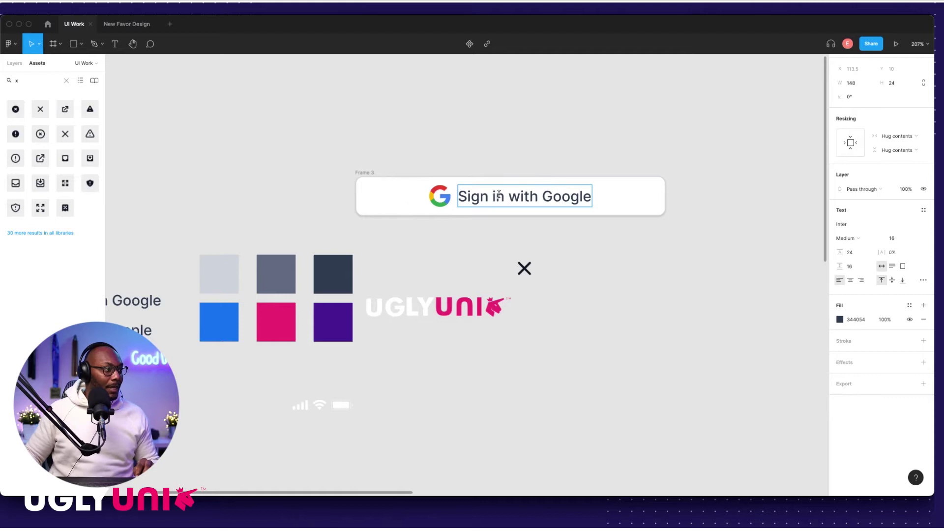
key(BackSpace)
key(BackSpace)
text(up)
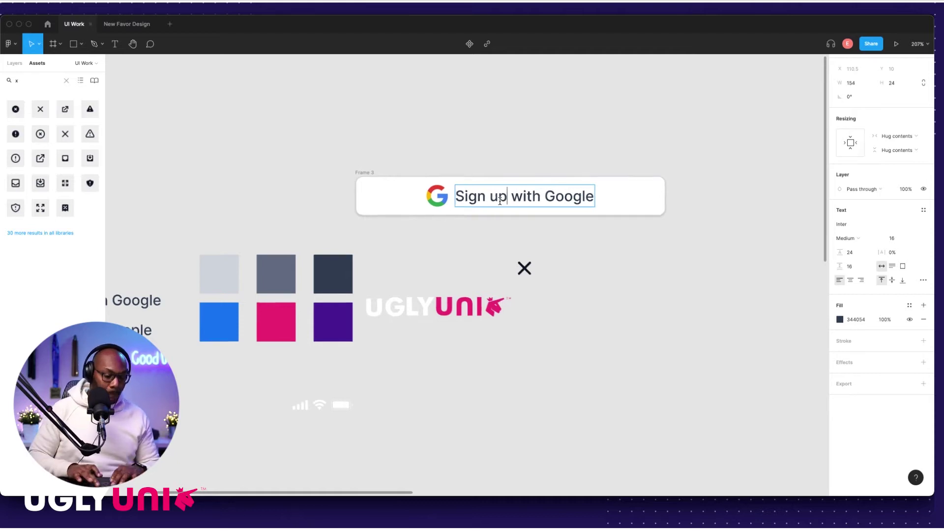
double_click(550, 196)
text(Email)
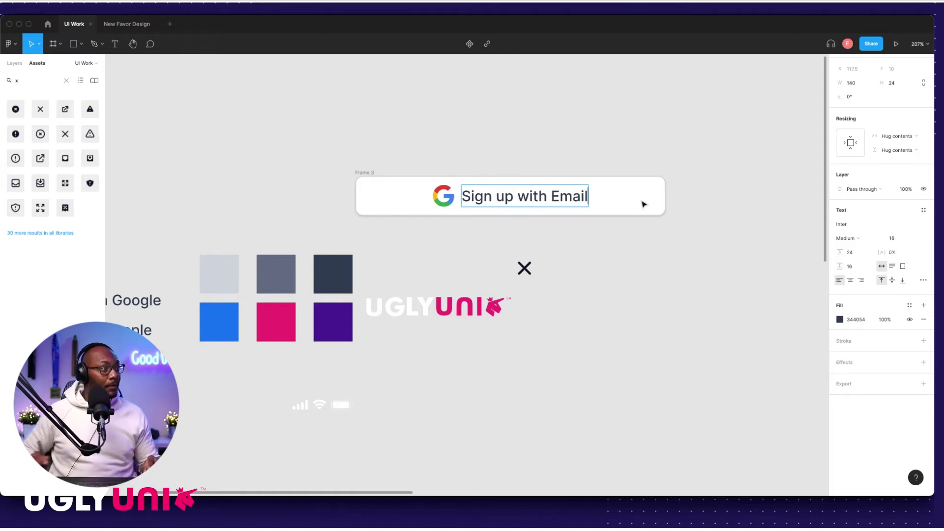
key(Escape)
key(Escape)
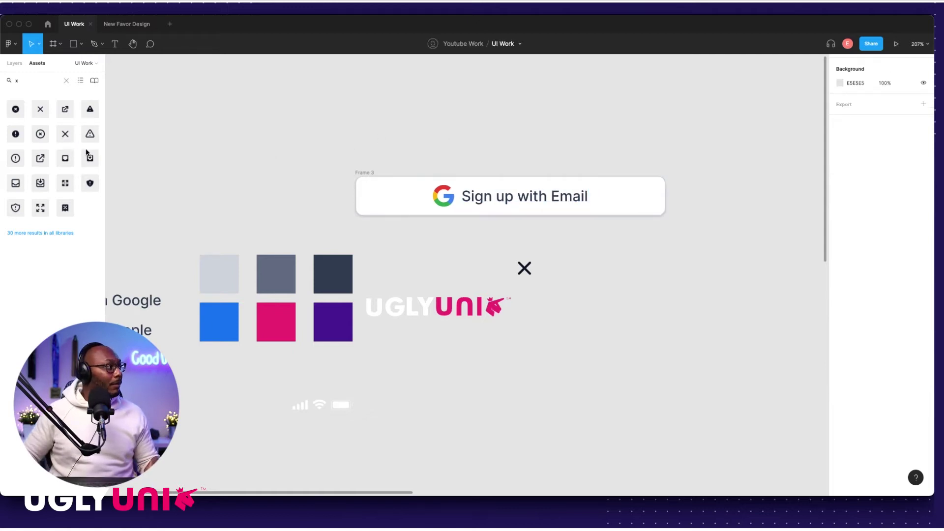
key(BackSpace)
Step: Search Assets for 'email' and place a filled envelope icon above the button
text(email)
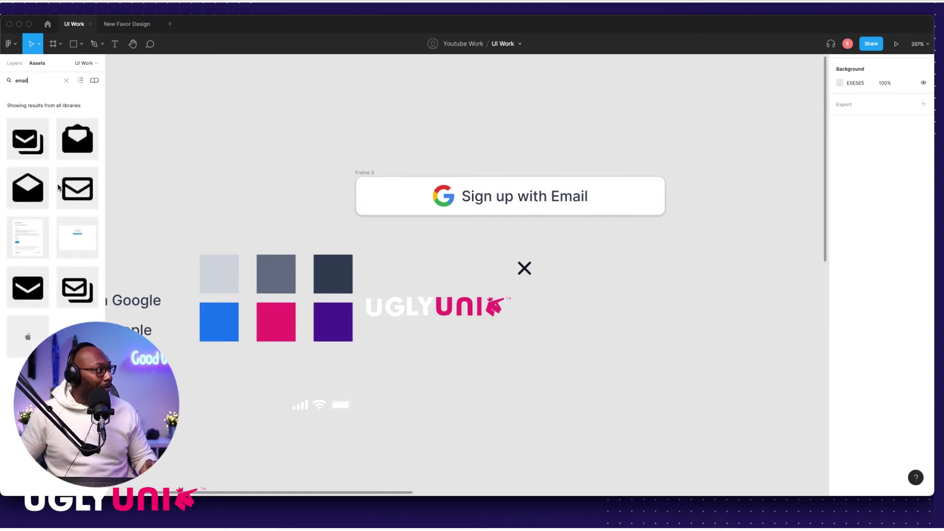
drag(79, 189, 320, 134)
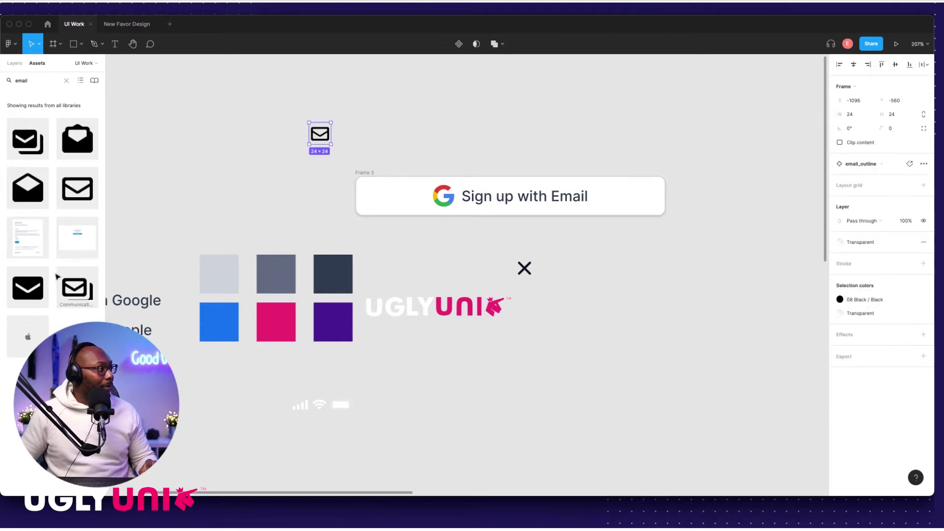
drag(97, 265, 345, 135)
click(327, 112)
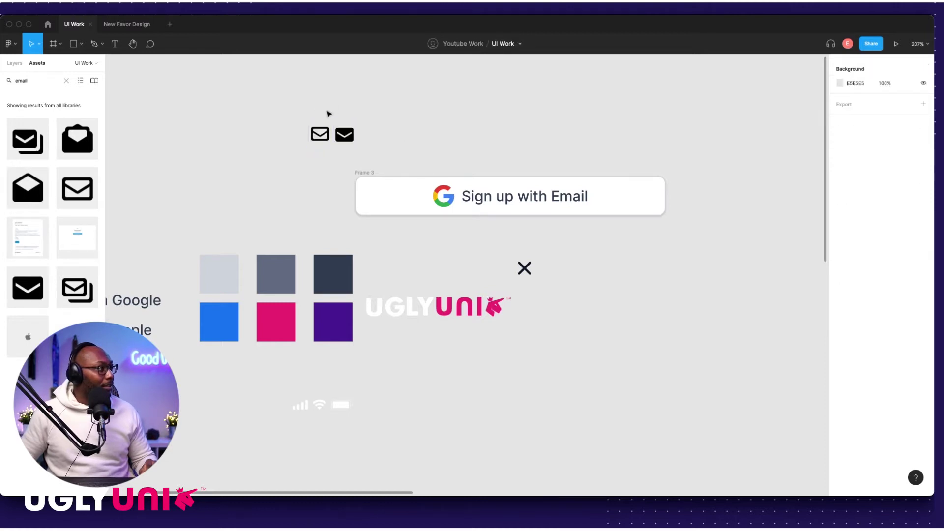
click(320, 137)
key(Delete)
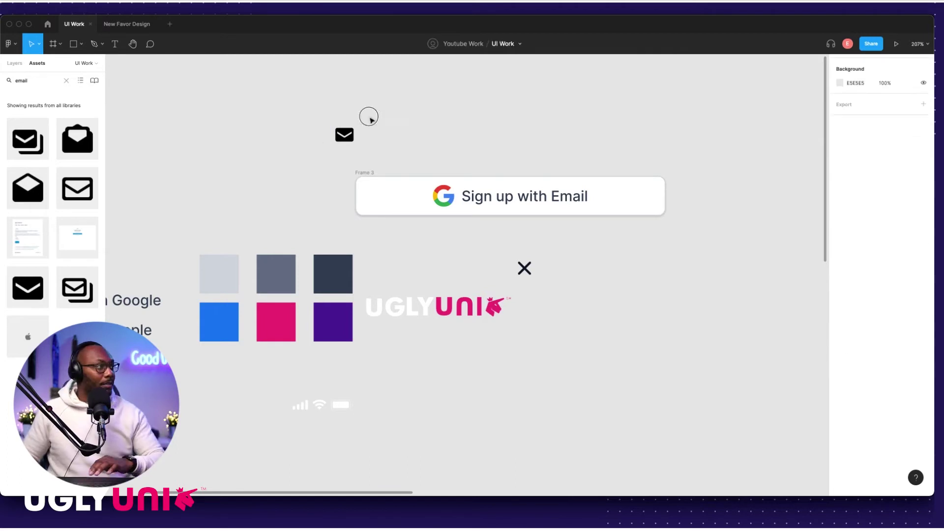
drag(350, 137, 427, 133)
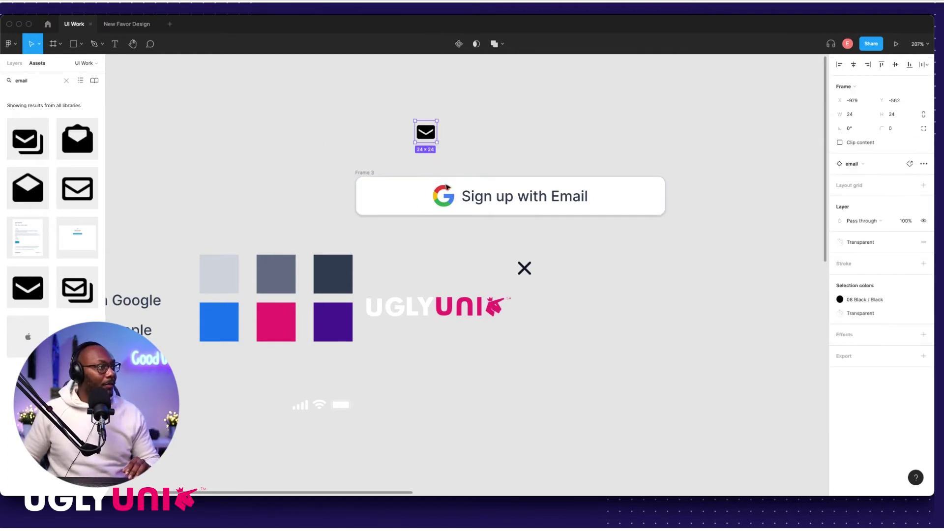
Step: Swap the Google logo for the envelope icon and move the Email button lower
click(467, 200)
click(450, 201)
click(426, 132)
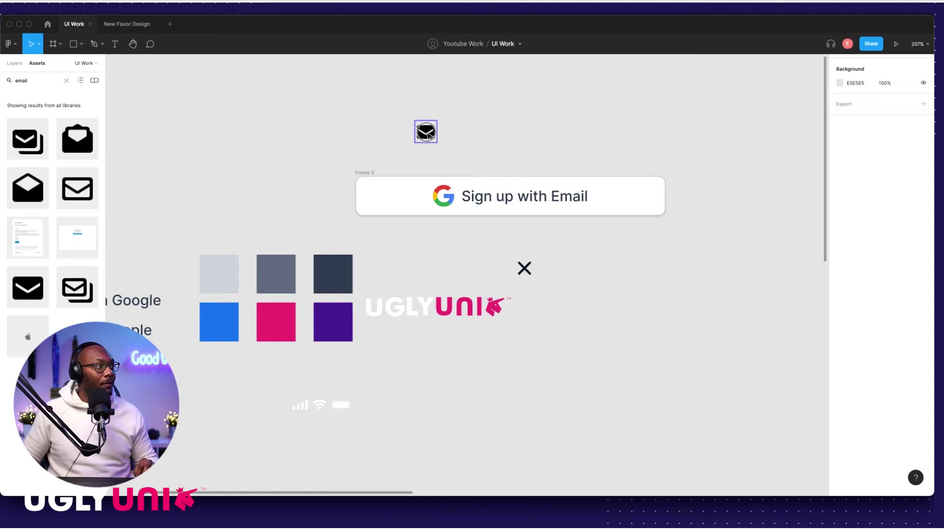
drag(426, 132, 427, 198)
key(Delete)
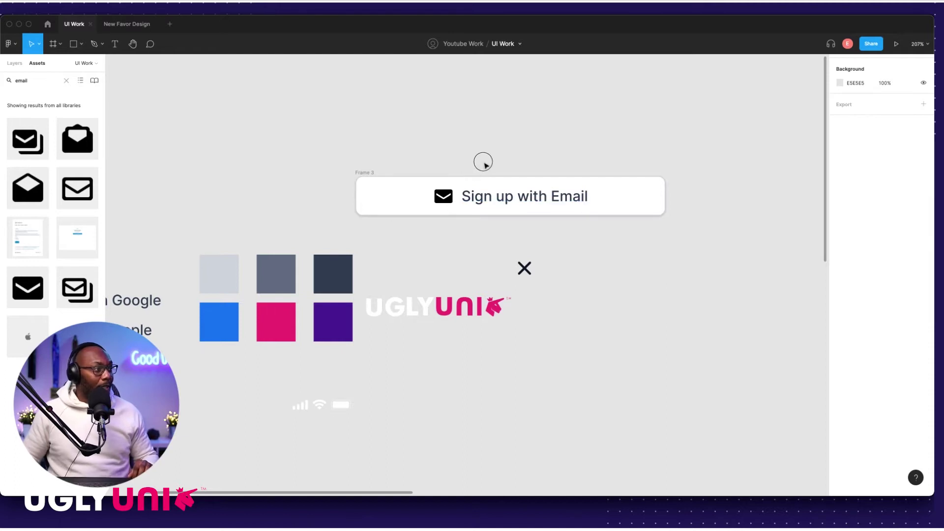
scroll(600, 243, down, 5)
scroll(411, 198, right, 5)
drag(217, 182, 344, 286)
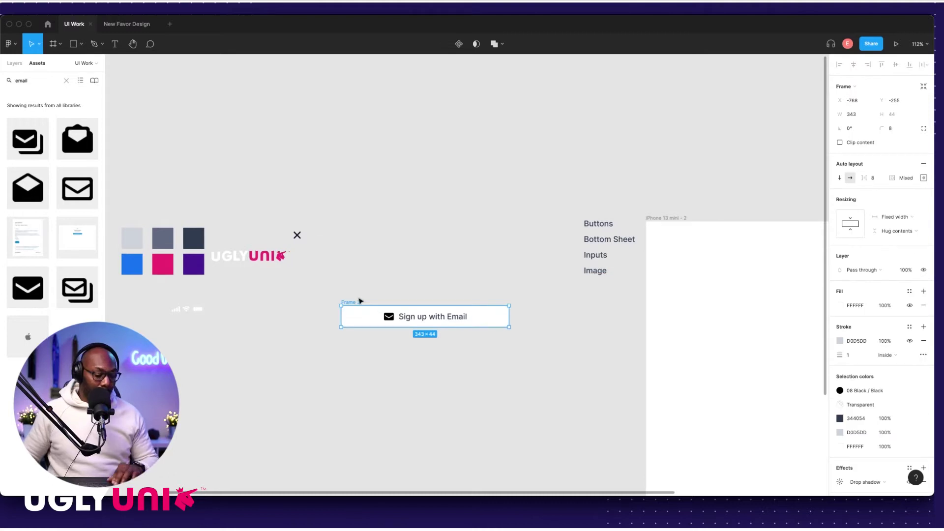
Step: Fill the Sign up with Email button with the purple sampled from the canvas
key(i)
click(194, 262)
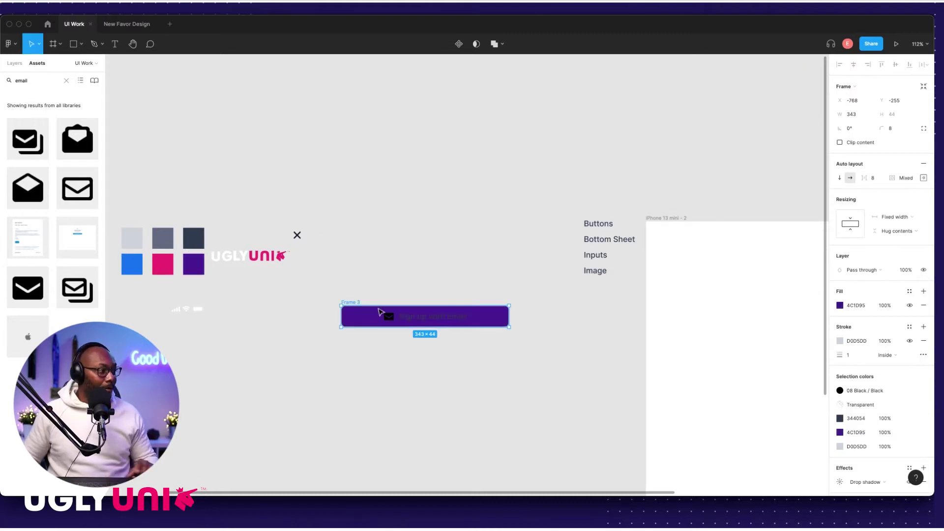
click(427, 301)
scroll(428, 301, up, 5)
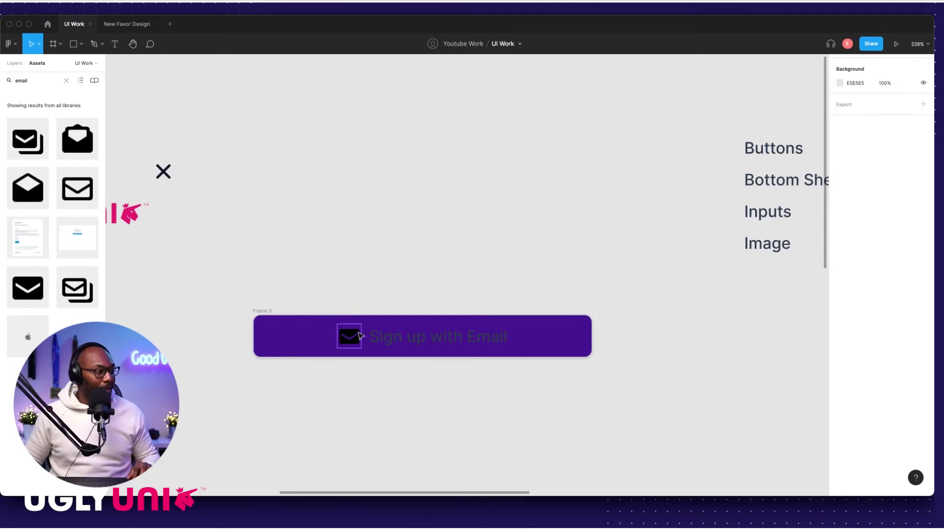
Step: Set the Sign up with Email label's fill to white (FFFFFF)
click(382, 341)
click(383, 341)
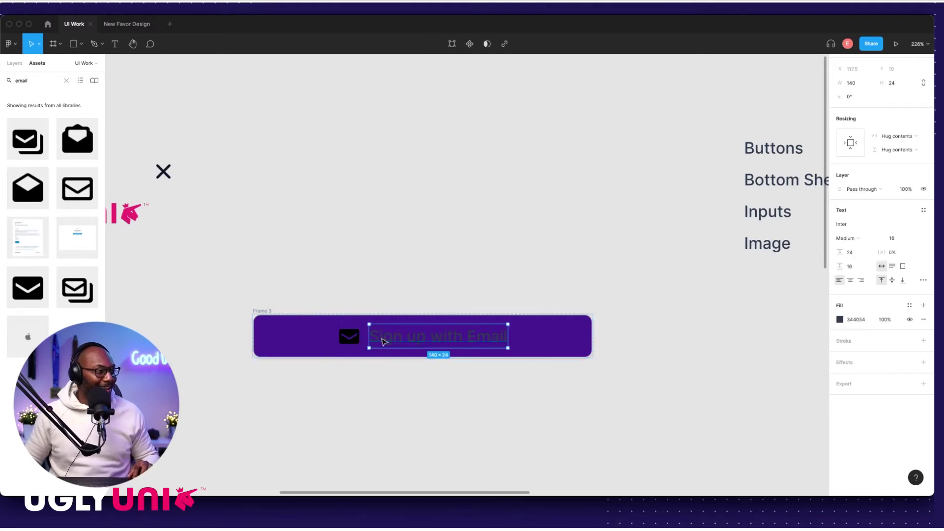
click(857, 320)
key(super+a)
text(fff)
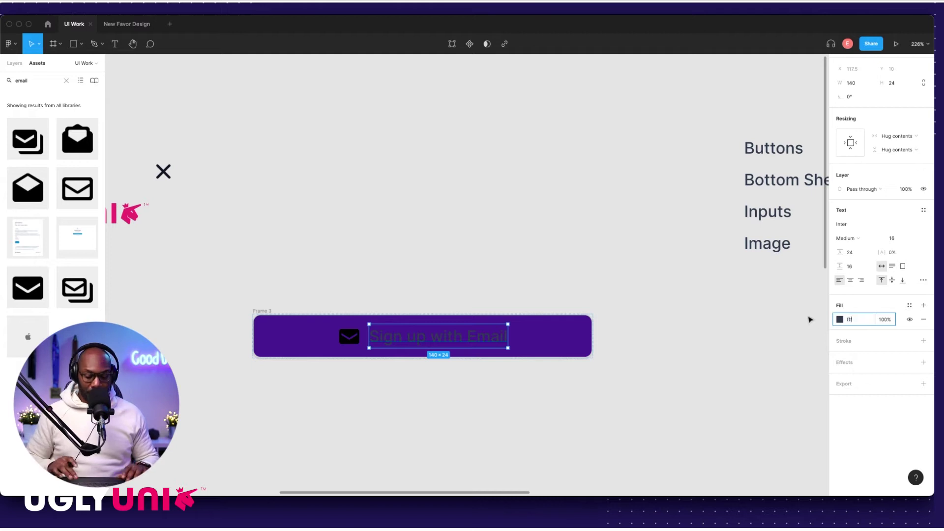
key(Return)
click(423, 257)
scroll(368, 343, up, 5)
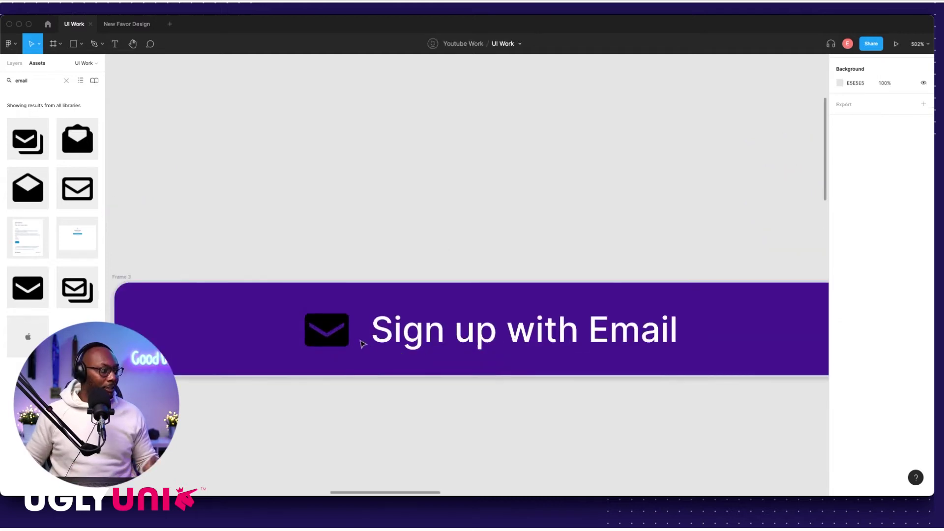
Step: Detach the envelope icon's colour styles and set its black colour to FFFFFF
click(368, 331)
click(327, 329)
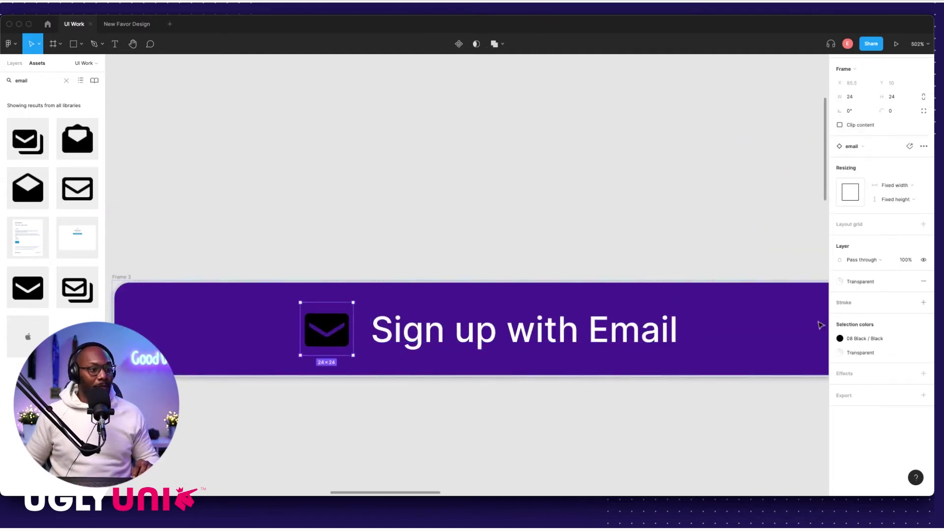
click(873, 343)
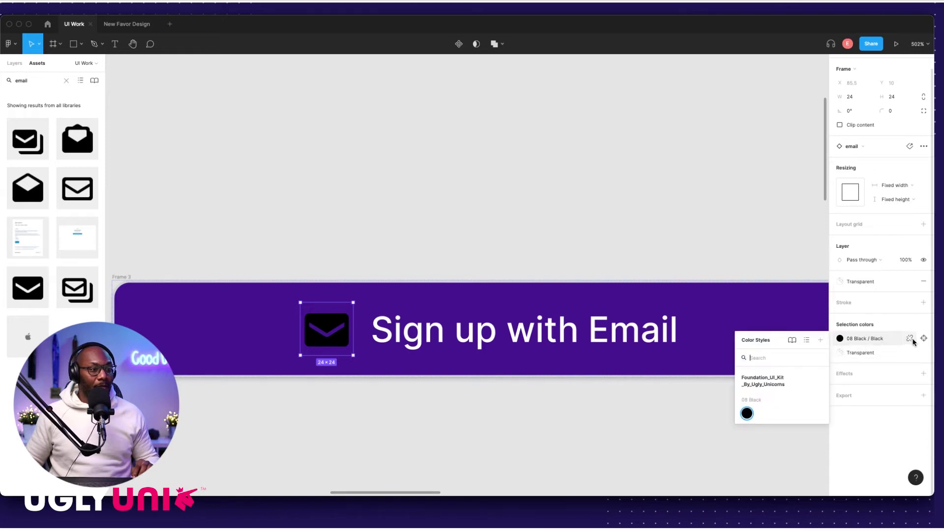
click(910, 338)
click(877, 344)
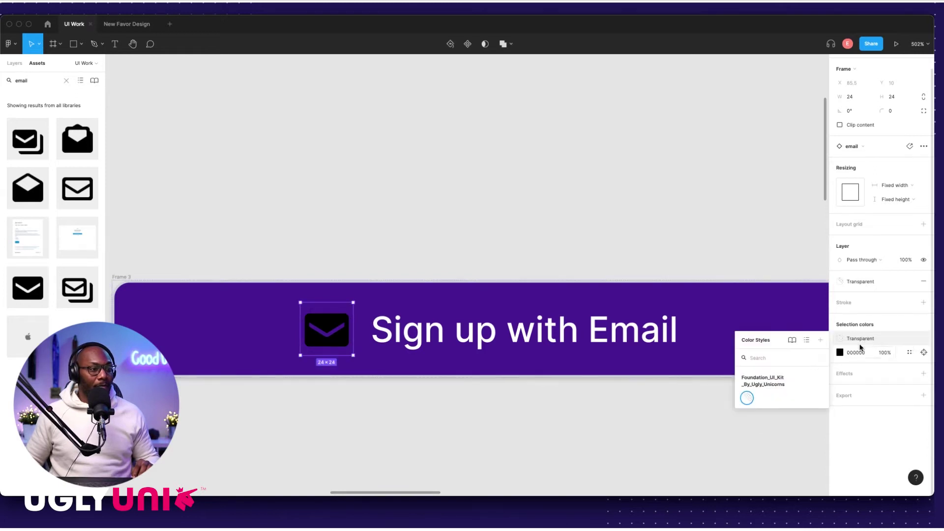
click(863, 346)
click(910, 340)
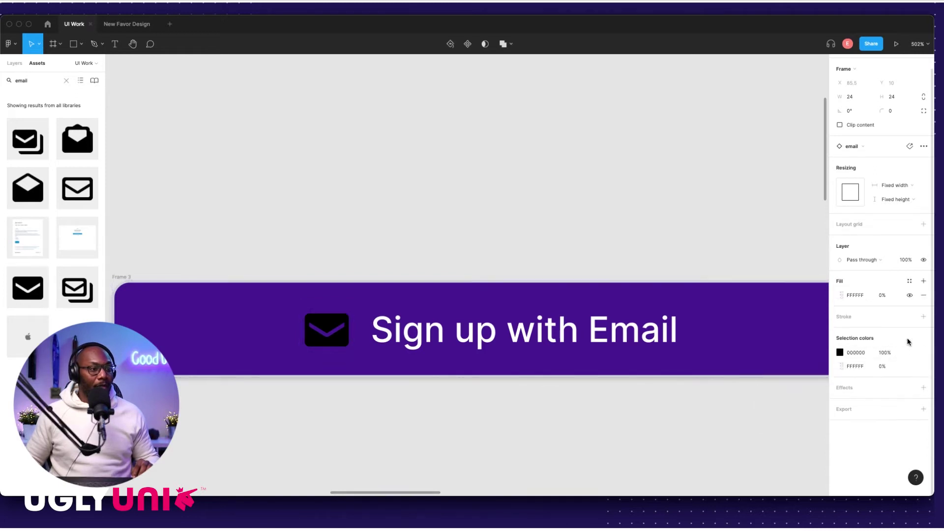
click(867, 353)
text(ffffff)
key(Return)
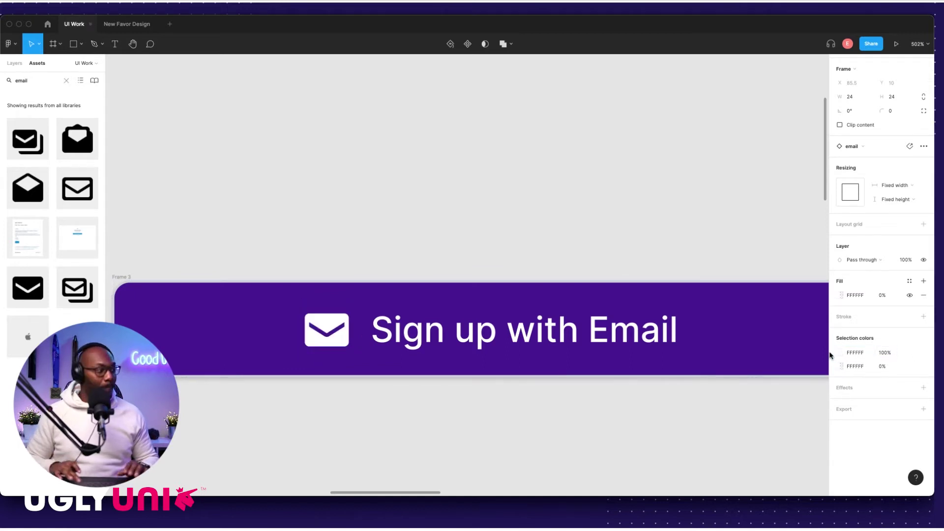
click(470, 221)
scroll(470, 223, down, 4)
scroll(471, 225, down, 10)
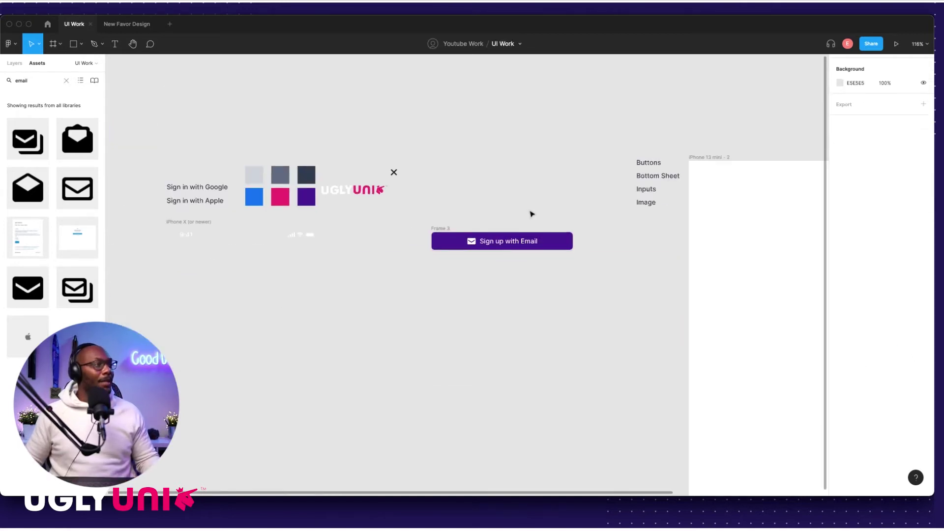
Step: Move the Email button into the phone frame below the Facebook button
drag(317, 232, 573, 360)
scroll(596, 324, up, 6)
scroll(619, 278, down, 4)
Step: Wrap the four sign-in buttons in an auto-layout stack centred in the frame
click(489, 220)
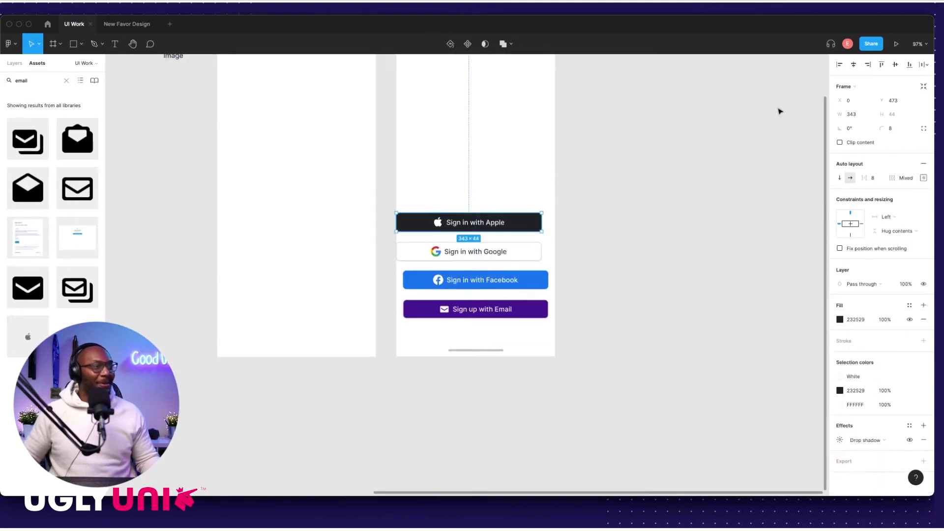
drag(462, 187, 543, 315)
key(shift+a)
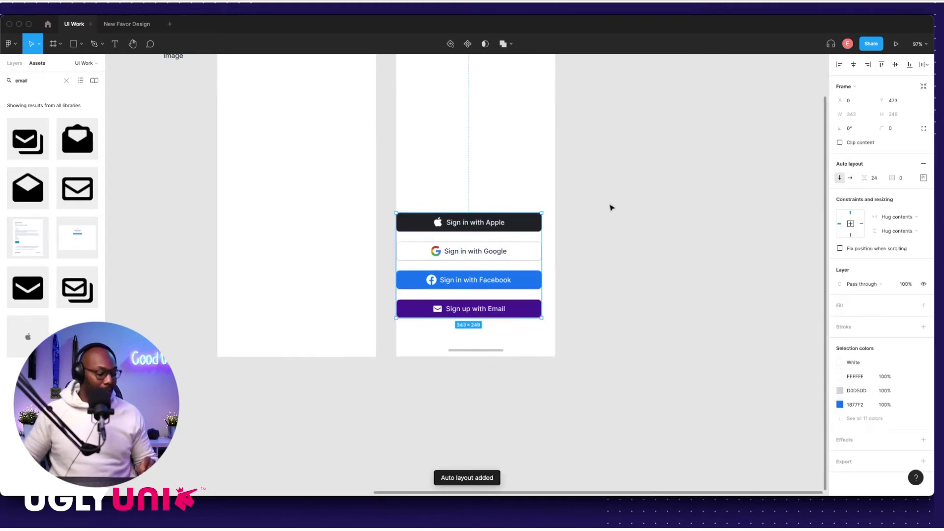
click(854, 65)
click(575, 211)
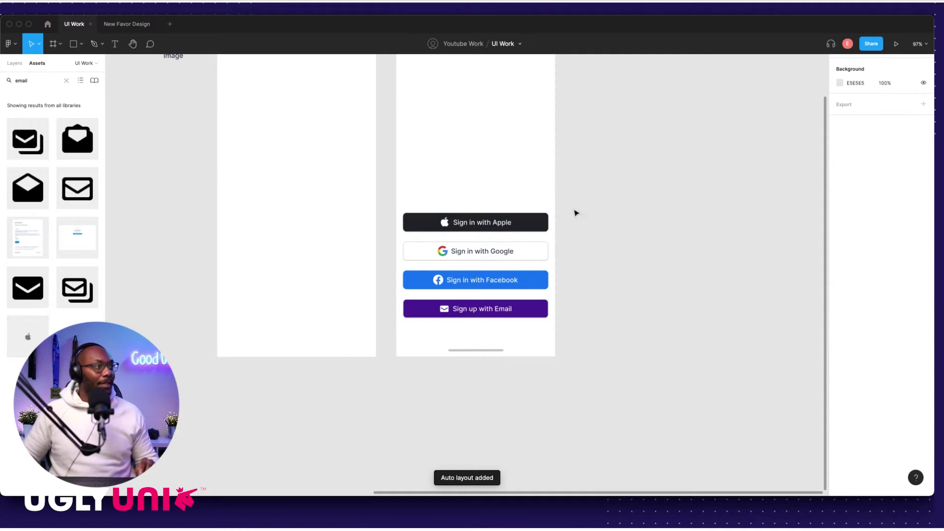
click(502, 246)
scroll(514, 211, up, 4)
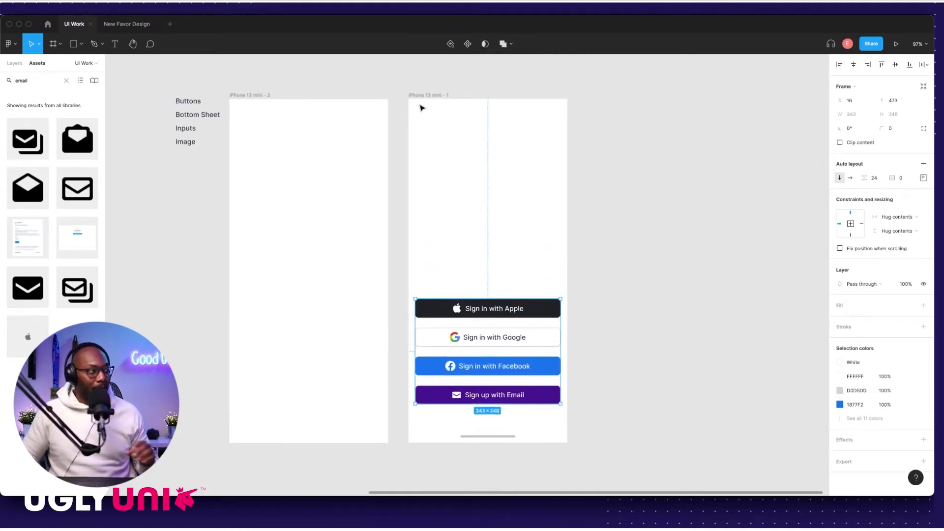
Step: Set the button stack's auto-layout spacing to 16
click(561, 169)
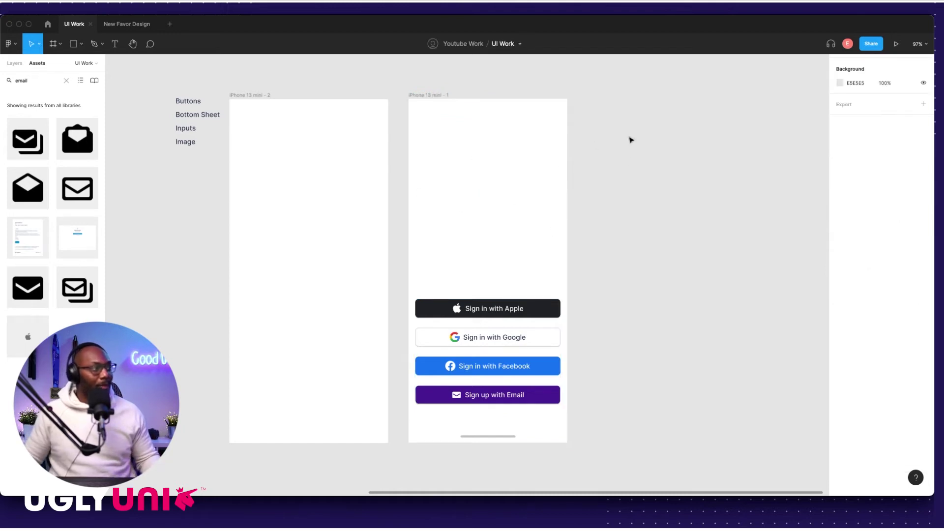
scroll(502, 305, down, 2)
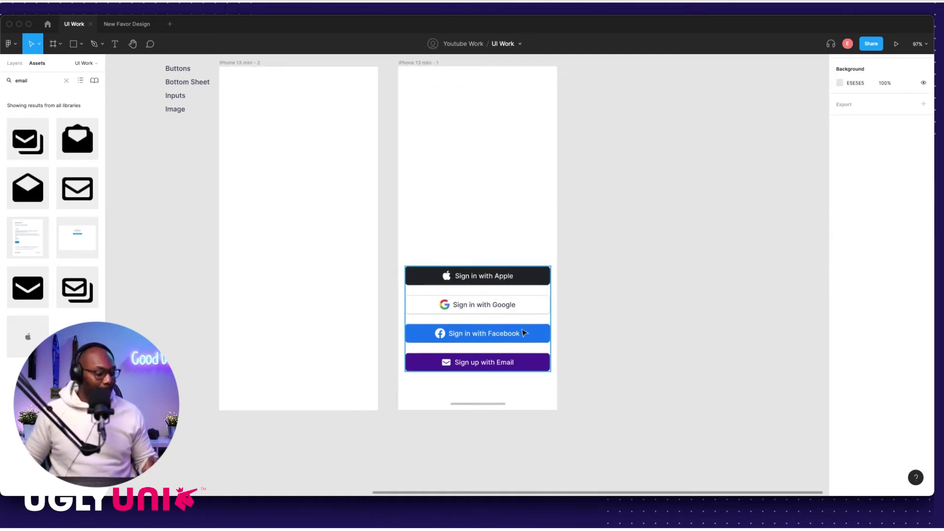
click(492, 269)
click(874, 178)
text(16)
key(Return)
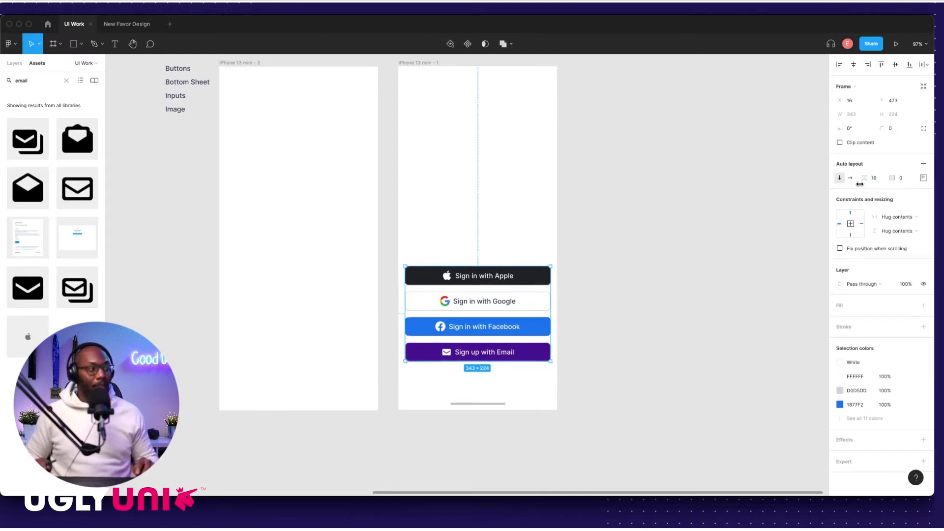
scroll(540, 267, up, 8)
click(540, 267)
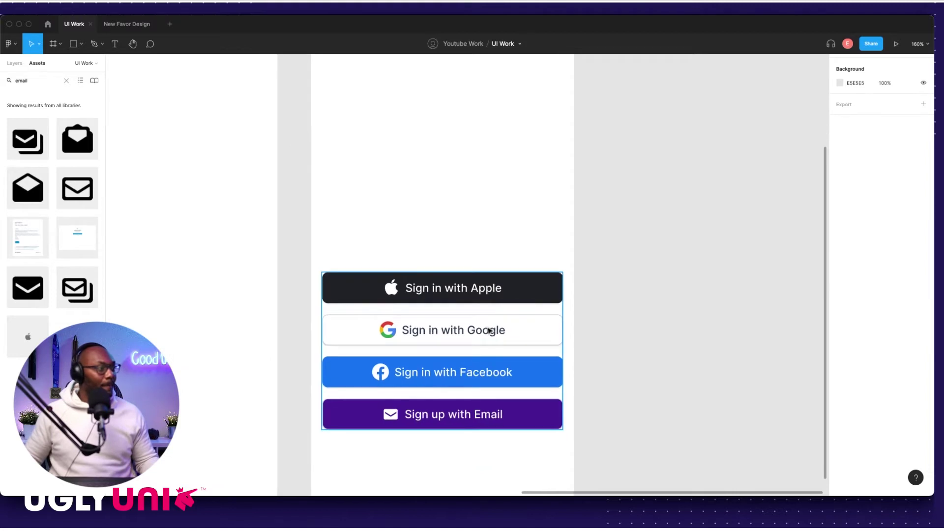
scroll(462, 304, left, 2)
scroll(485, 296, up, 3)
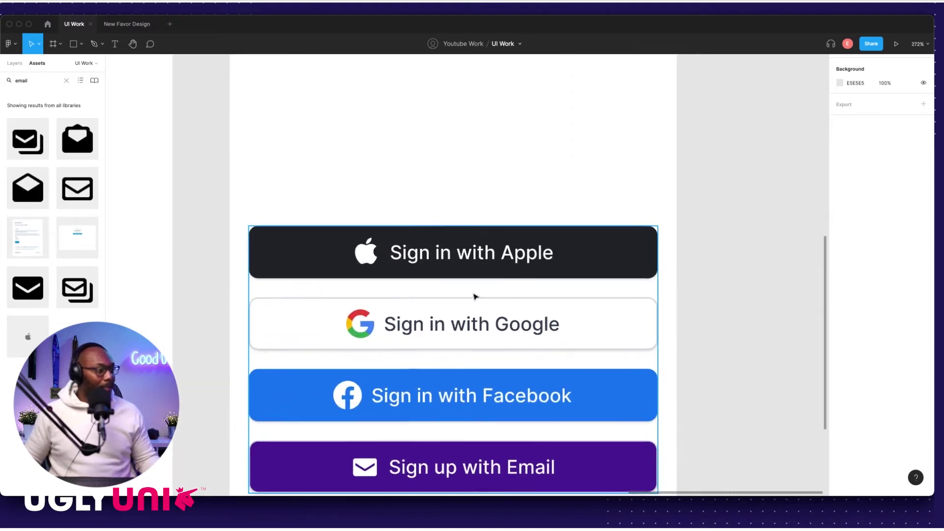
Step: Replace 'in' with 'Up' in the Apple, Google and Facebook button labels
double_click(439, 241)
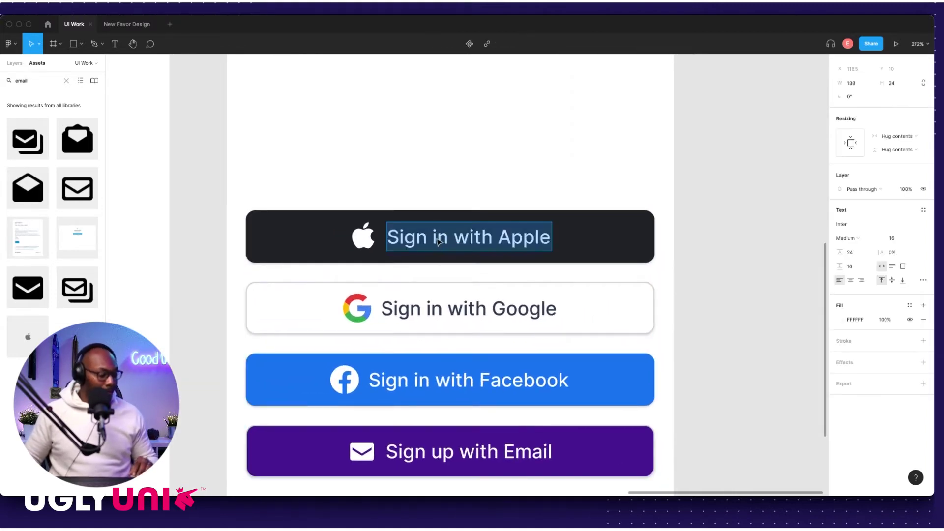
double_click(437, 239)
text(Up)
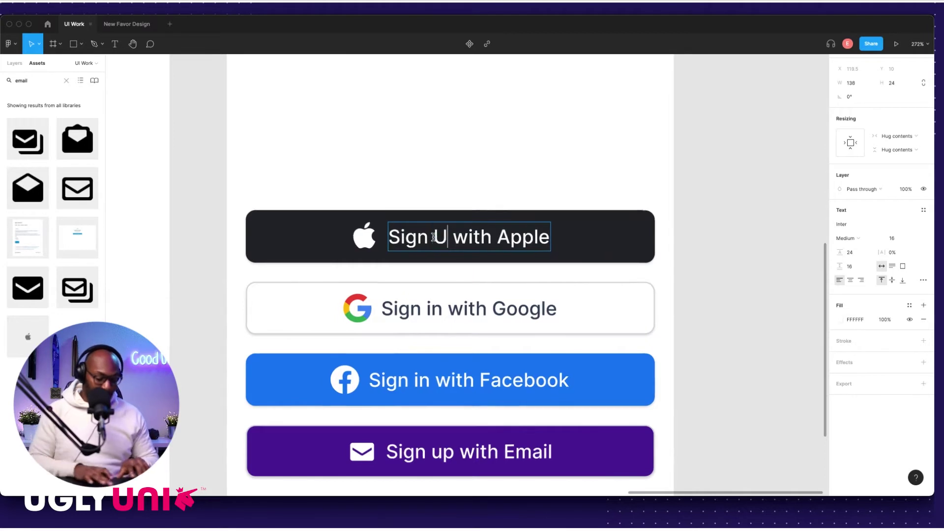
double_click(434, 308)
double_click(432, 307)
text(Up)
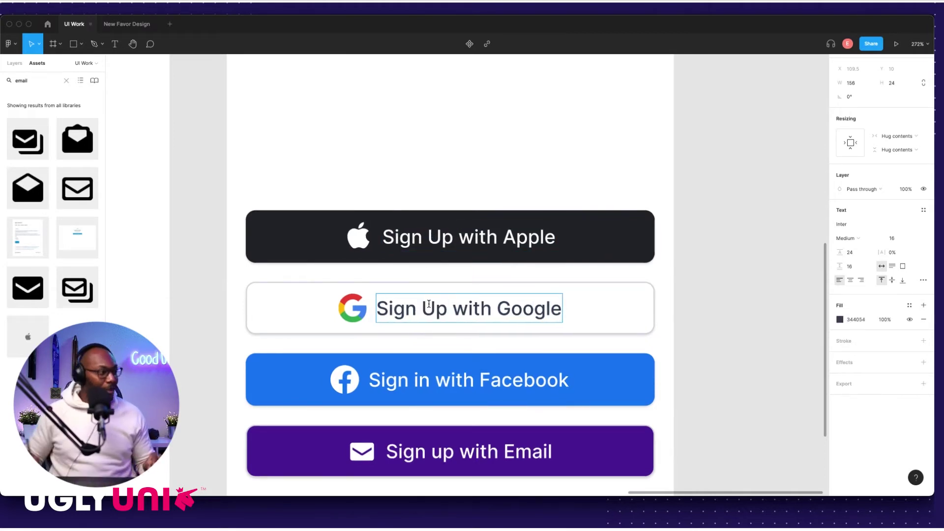
double_click(421, 380)
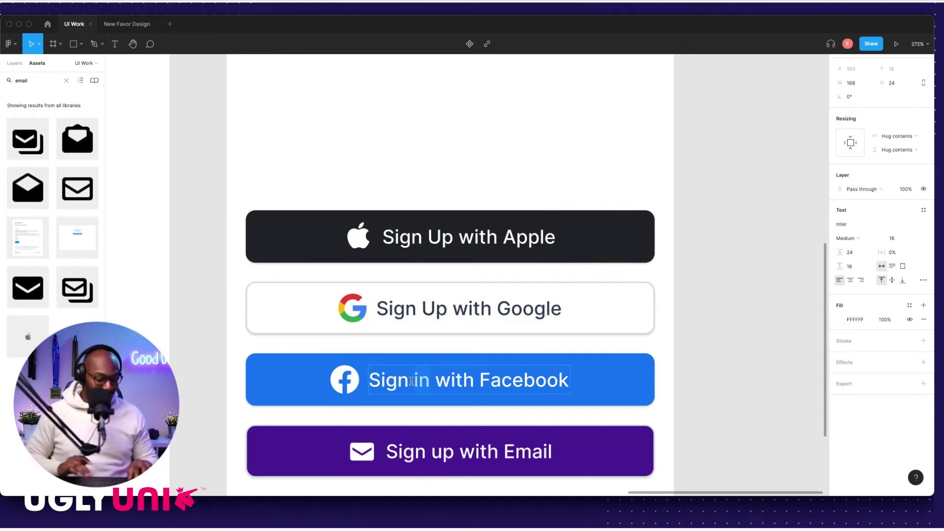
text(Up)
key(Escape)
click(703, 281)
scroll(624, 217, down, 10)
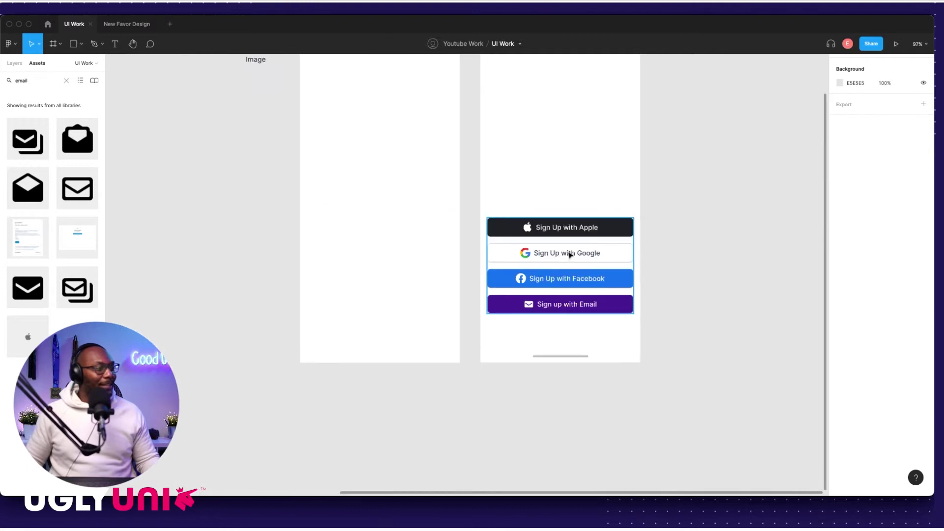
Step: Move the button stack lower in the phone frame, nudging it up 4 px
scroll(546, 352, down, 3)
click(670, 297)
click(566, 326)
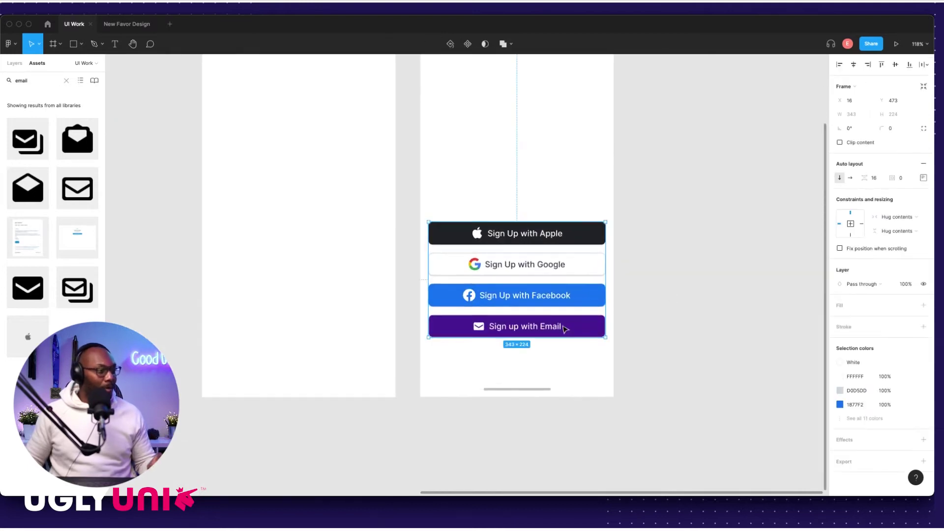
drag(567, 325, 549, 373)
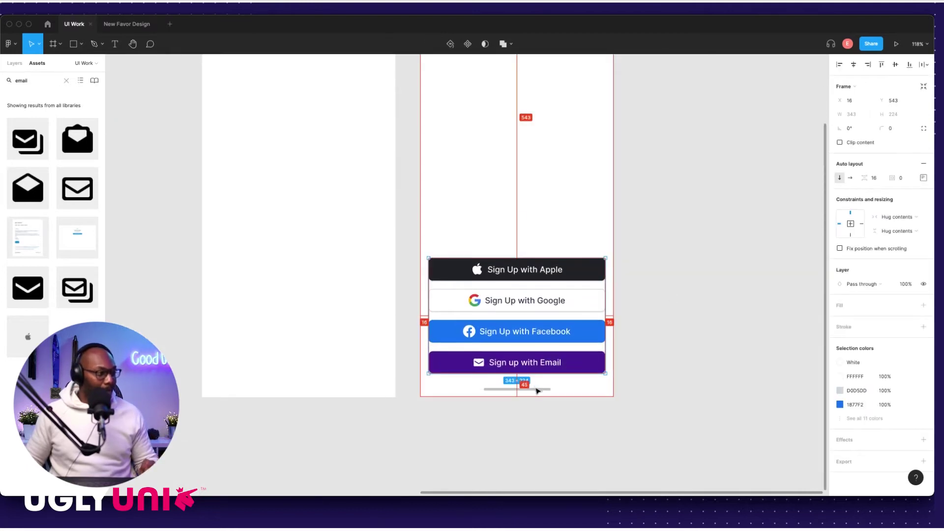
key(Up)
key(Up)
key(Up)
key(Up)
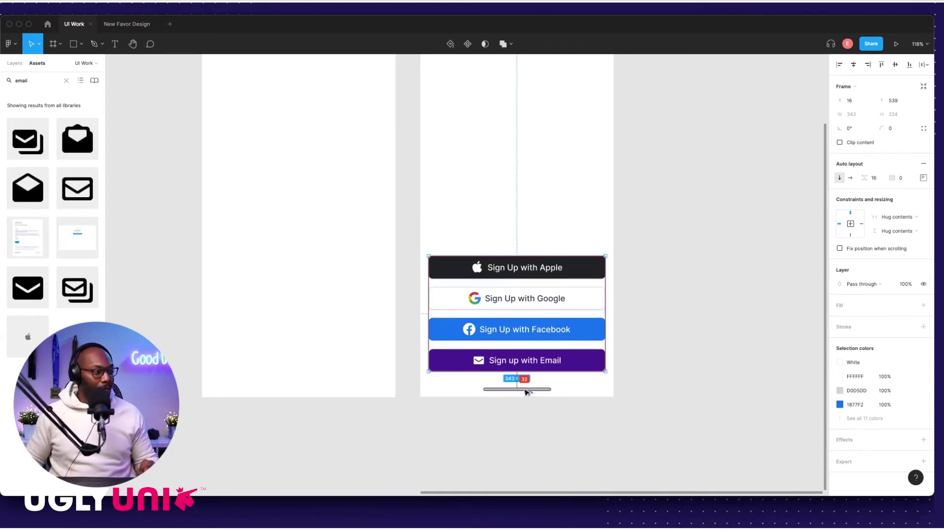
click(610, 407)
scroll(575, 374, up, 5)
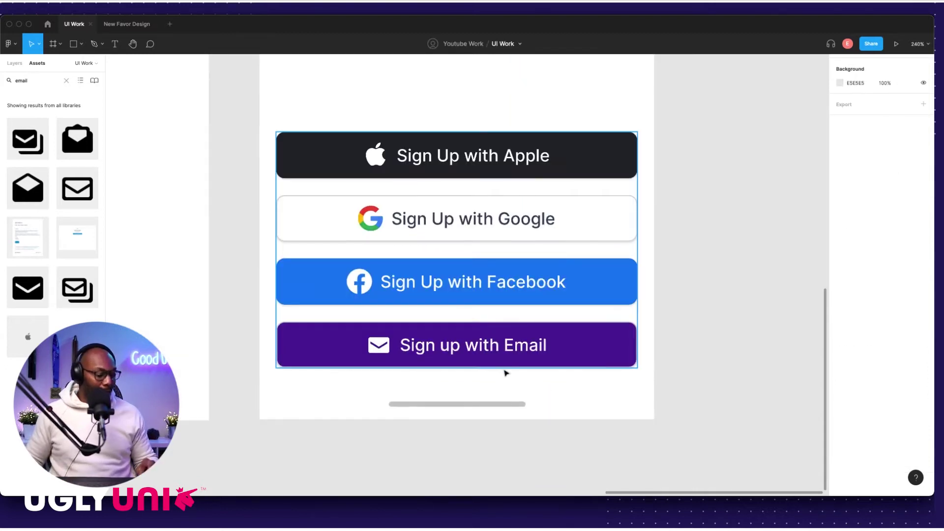
Step: Measure the stack's distances to the home bar and frame edges
click(561, 358)
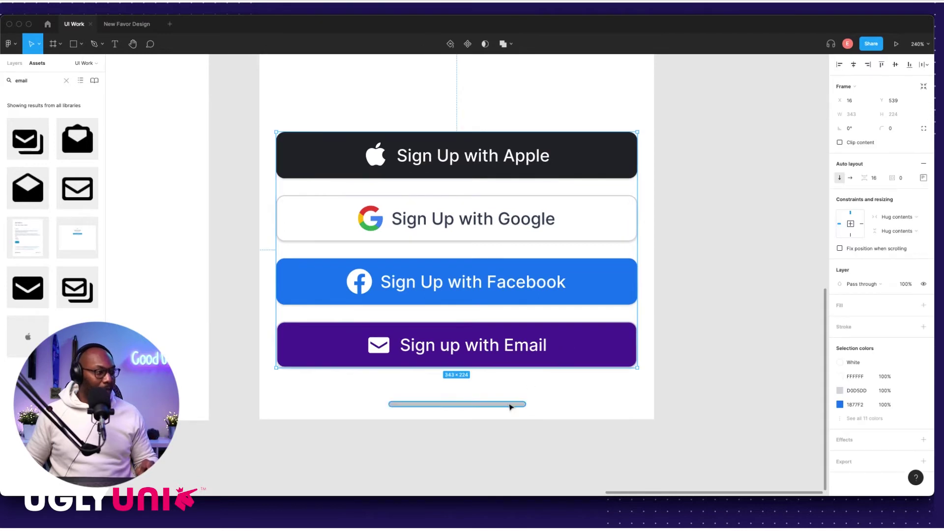
key(alt)
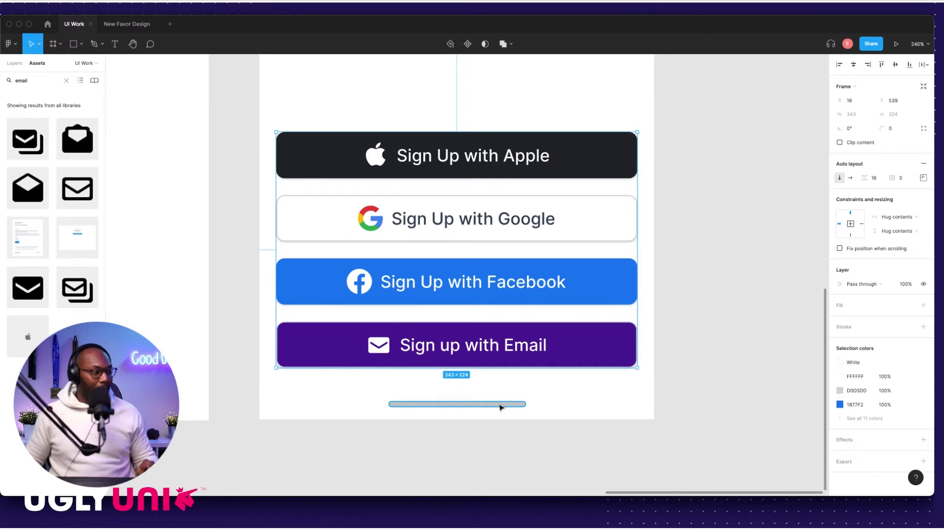
key(alt)
key(alt)
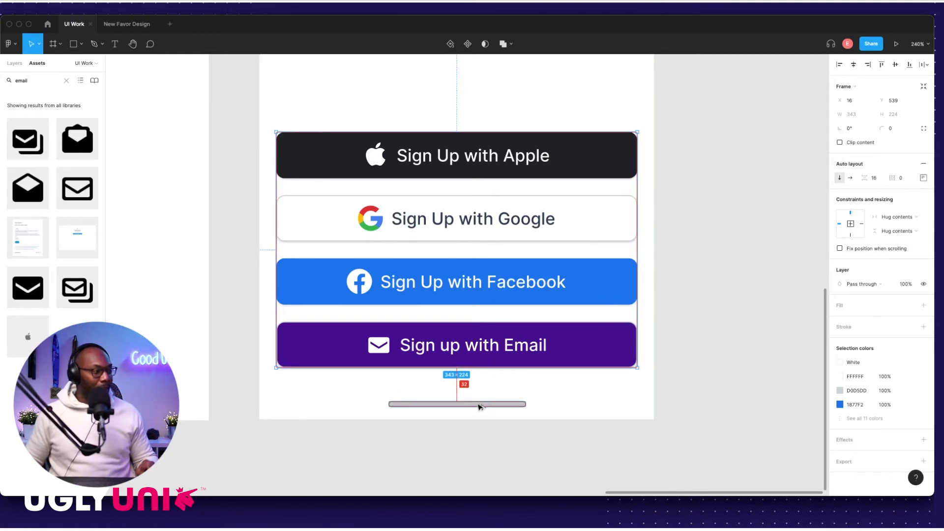
key(alt)
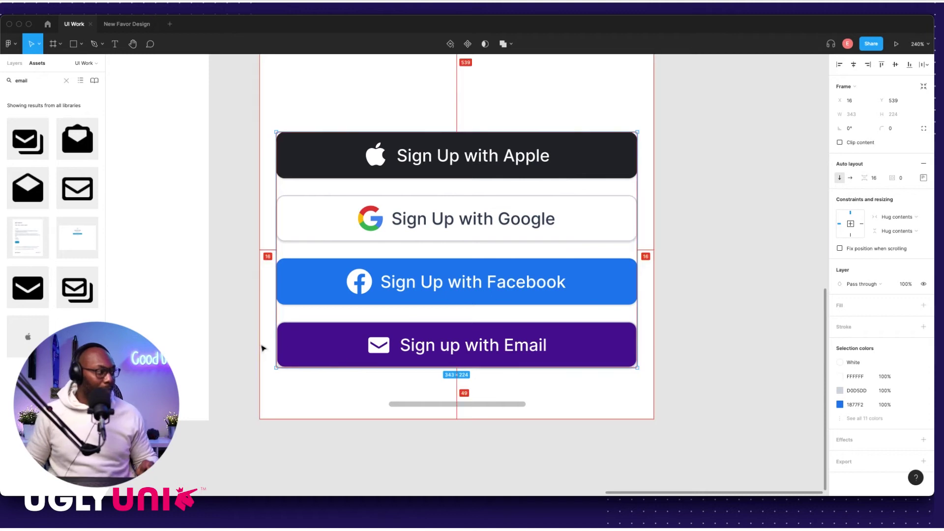
key(alt)
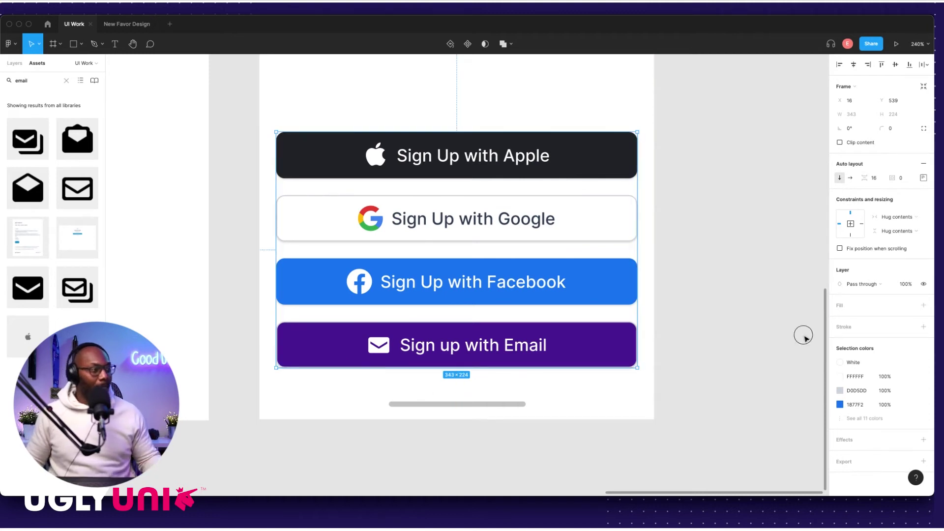
click(804, 338)
scroll(654, 299, down, 5)
scroll(643, 306, down, 3)
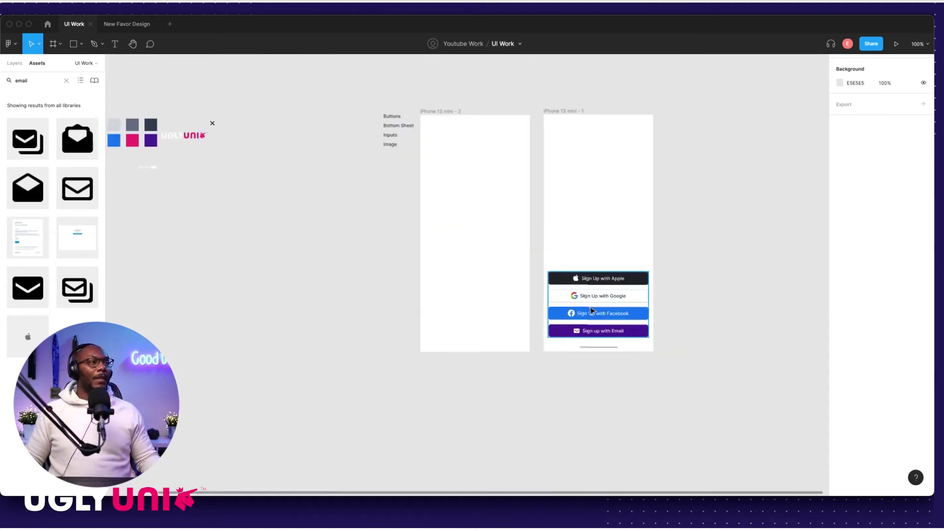
scroll(592, 310, down, 2)
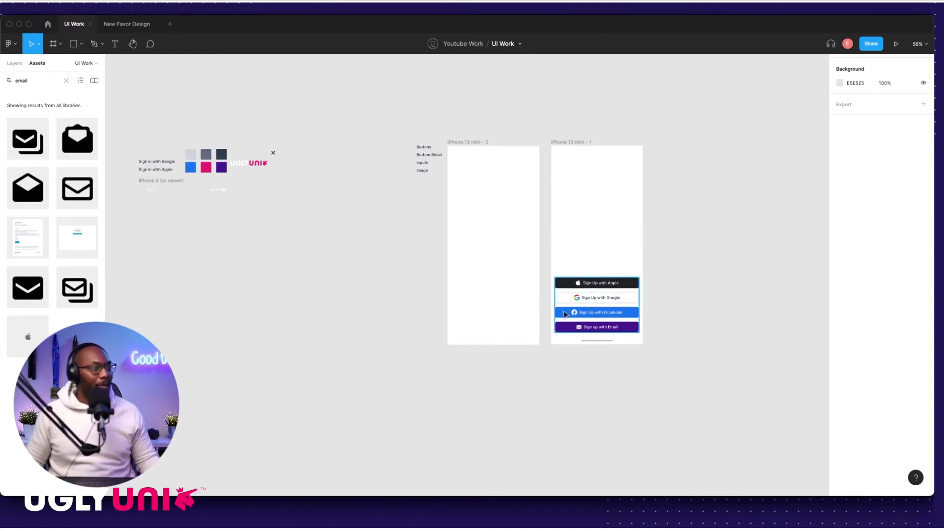
Step: Copy the Sign up with Email button into the empty iPhone 13 mini - 2 frame near its bottom
scroll(565, 313, up, 3)
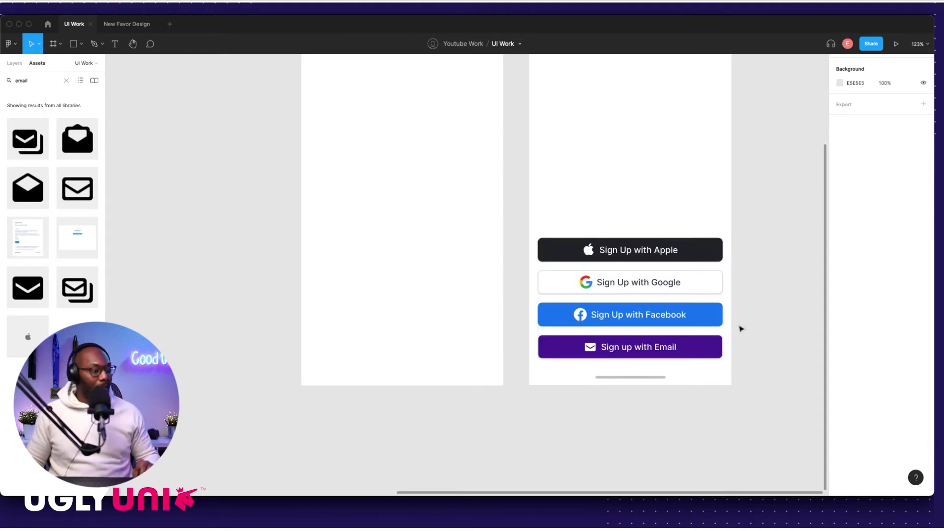
click(703, 324)
click(701, 324)
click(694, 347)
drag(691, 352, 460, 355)
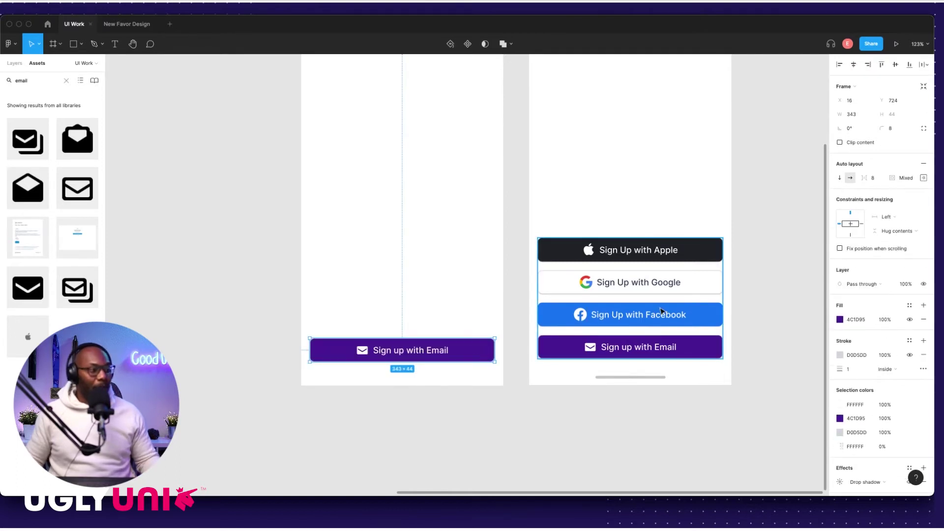
scroll(661, 307, up, 5)
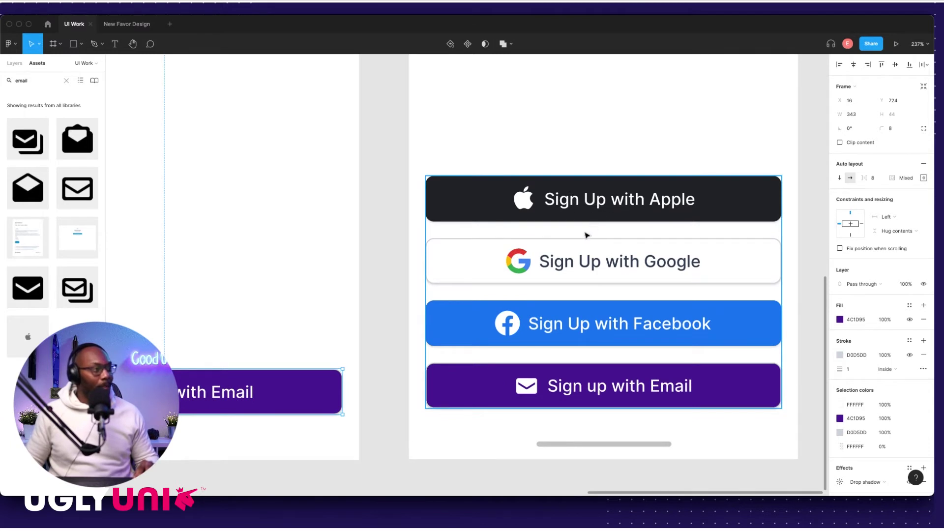
scroll(614, 217, down, 4)
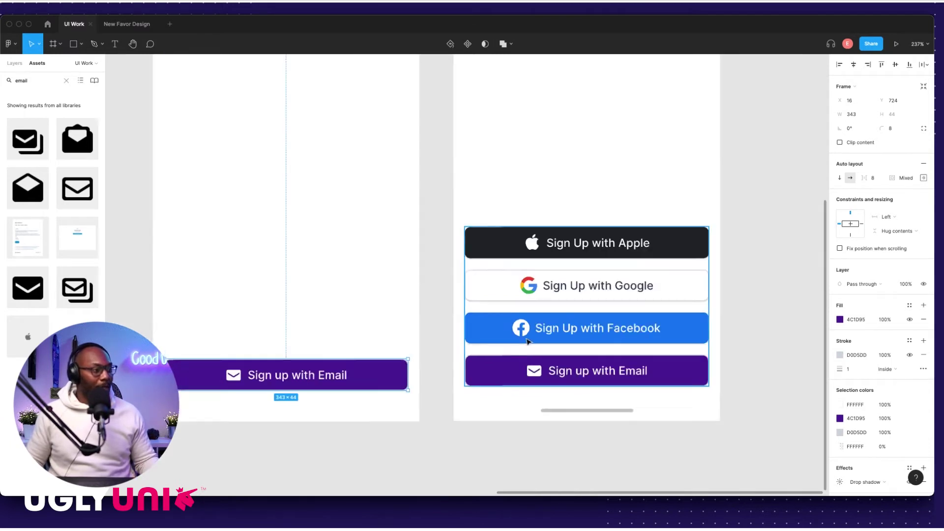
scroll(472, 354, left, 3)
scroll(450, 366, up, 3)
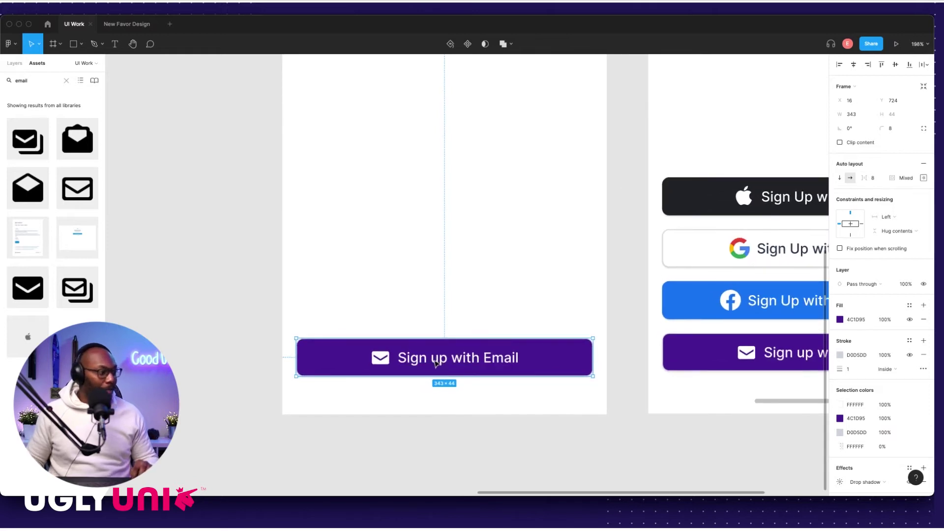
click(380, 358)
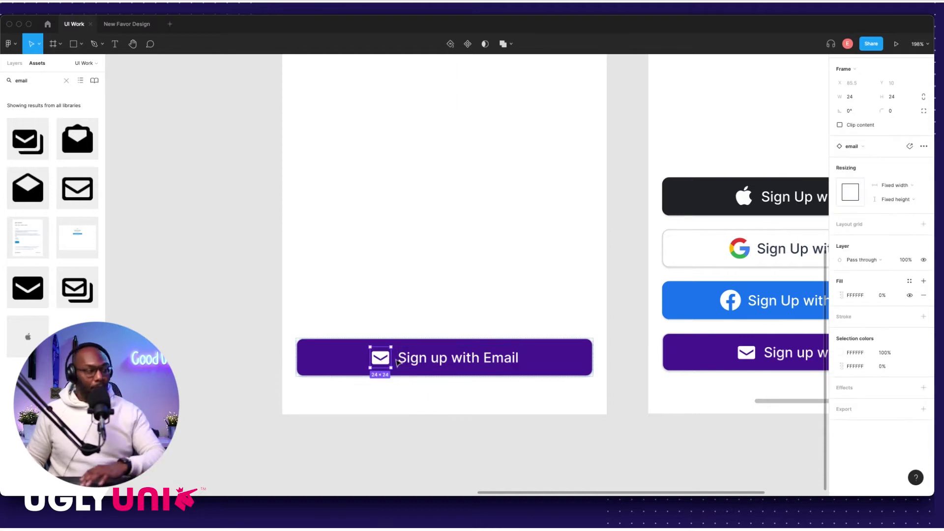
Step: Remove the mail icon from the copied button and shorten its label to 'Sign up'
key(Delete)
double_click(450, 359)
drag(434, 359, 539, 362)
key(BackSpace)
key(Escape)
click(311, 329)
Step: Duplicate the Sign up button just above it and relabel the copy 'Login'
drag(385, 362, 445, 306)
double_click(444, 305)
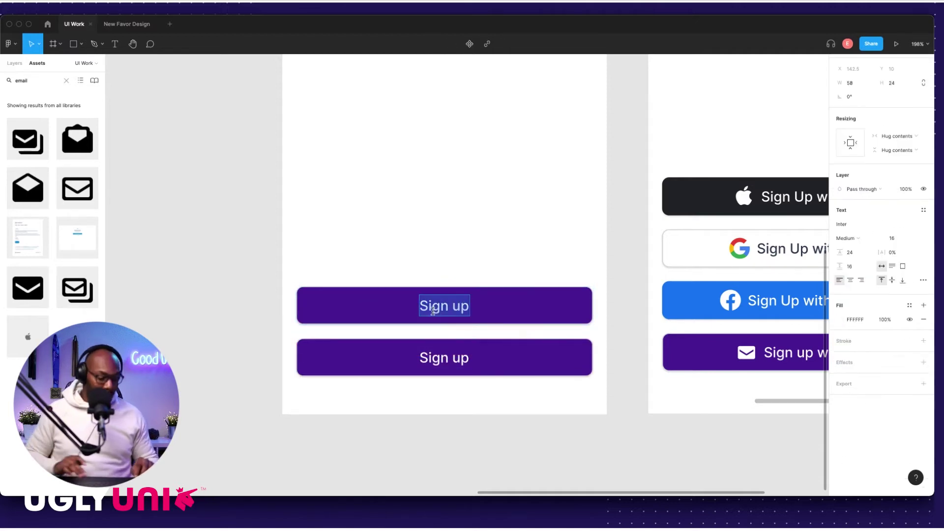
text(Login)
key(Escape)
key(Escape)
click(407, 308)
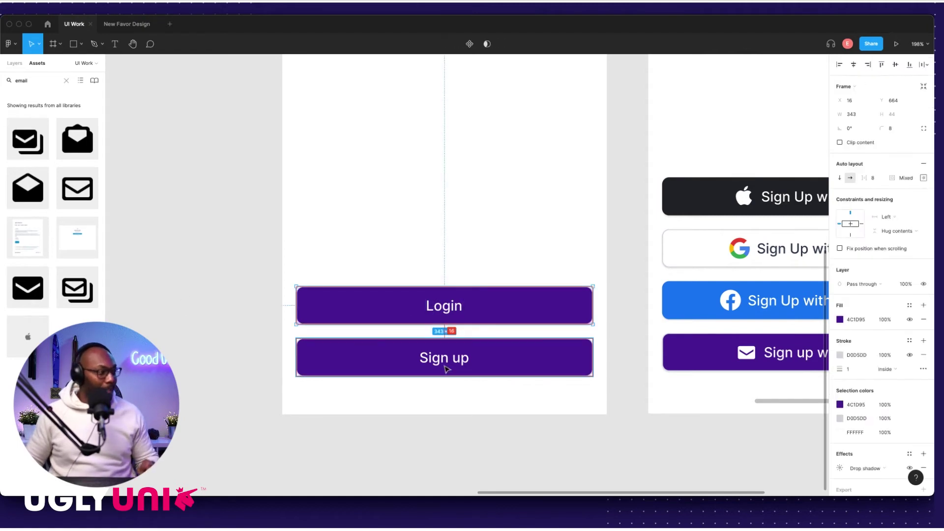
click(397, 263)
scroll(504, 306, down, 5)
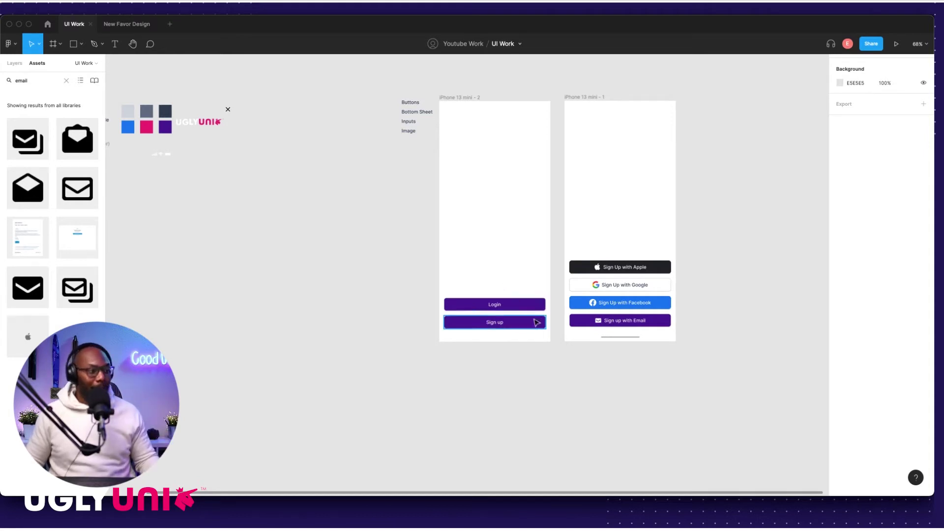
Step: Make the Login label the same purple as its button
scroll(505, 310, up, 5)
click(506, 309)
scroll(518, 308, up, 3)
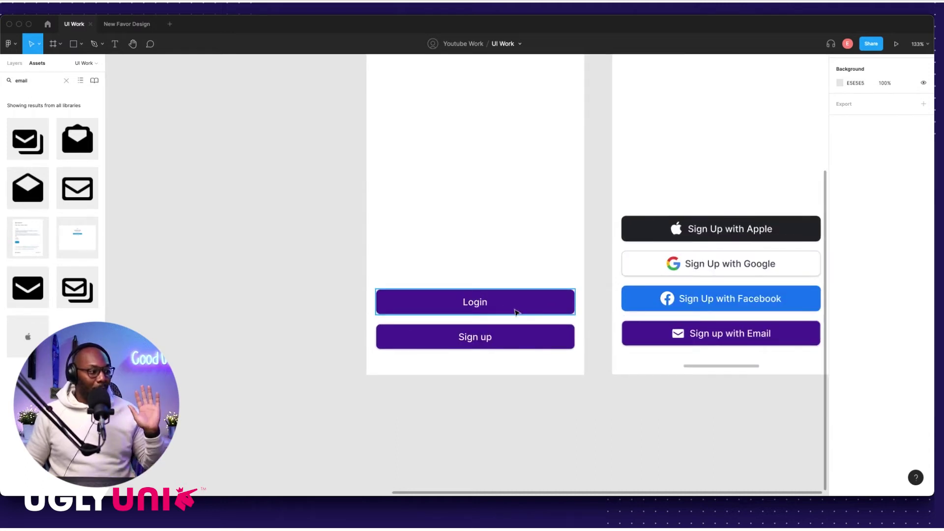
scroll(513, 310, up, 5)
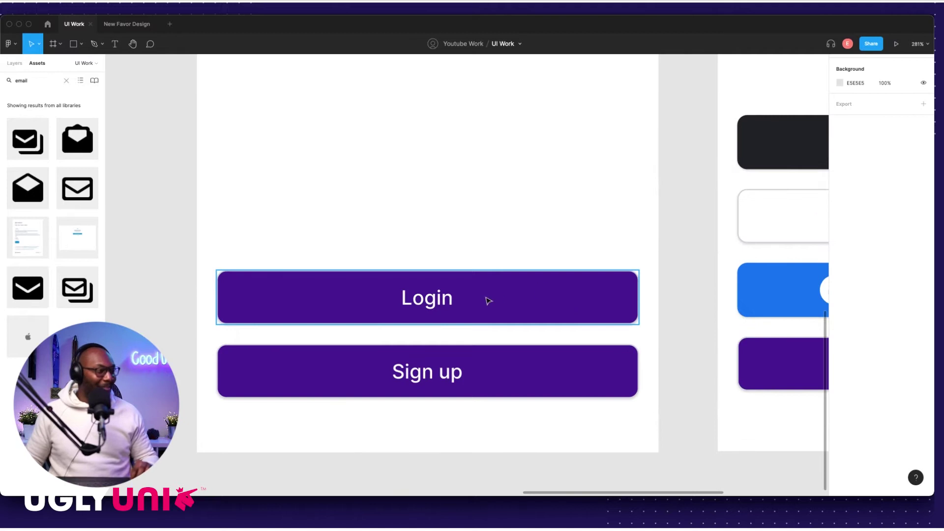
key(Return)
key(Return)
key(BackSpace)
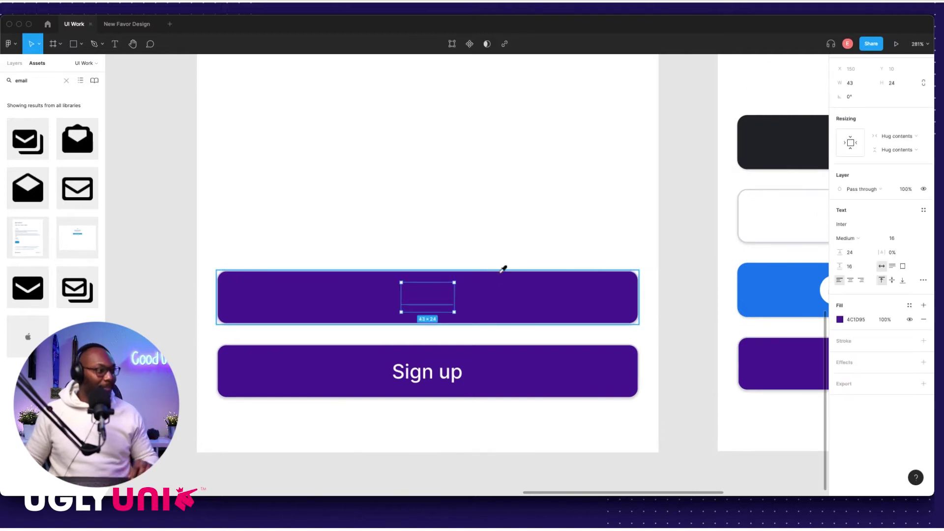
key(Escape)
Step: Remove the grey stroke from the Sign up with Email button
click(526, 361)
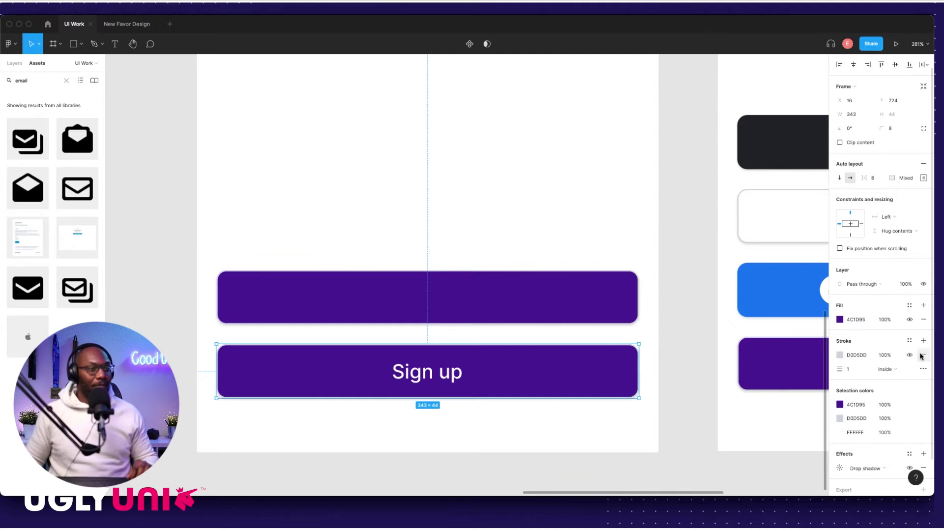
click(782, 365)
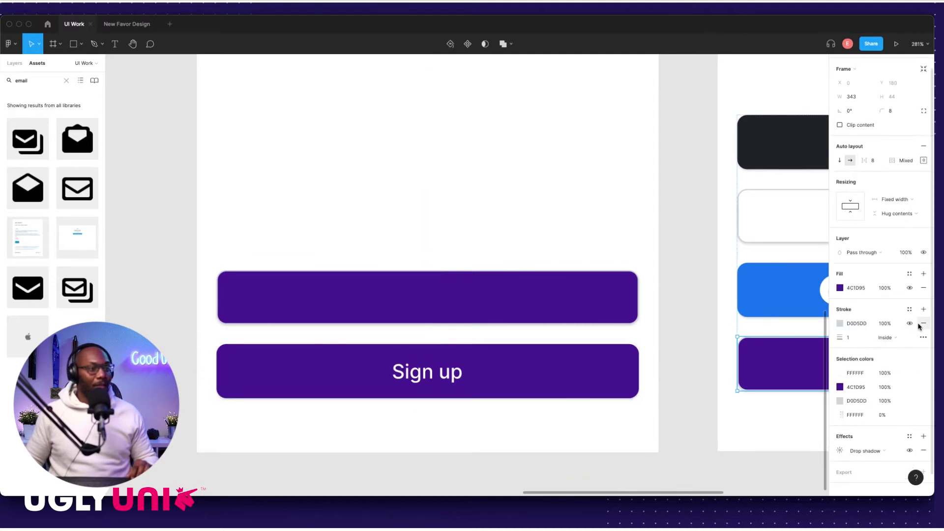
scroll(786, 352, right, 5)
click(924, 323)
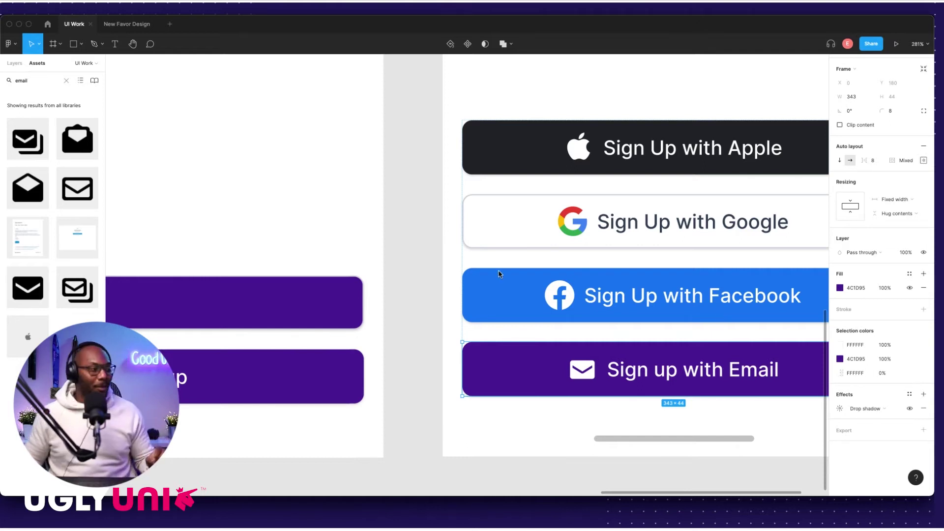
Step: Replace the Login button's grey stroke with the button's purple, sampled from the canvas
click(410, 346)
scroll(392, 353, down, 3)
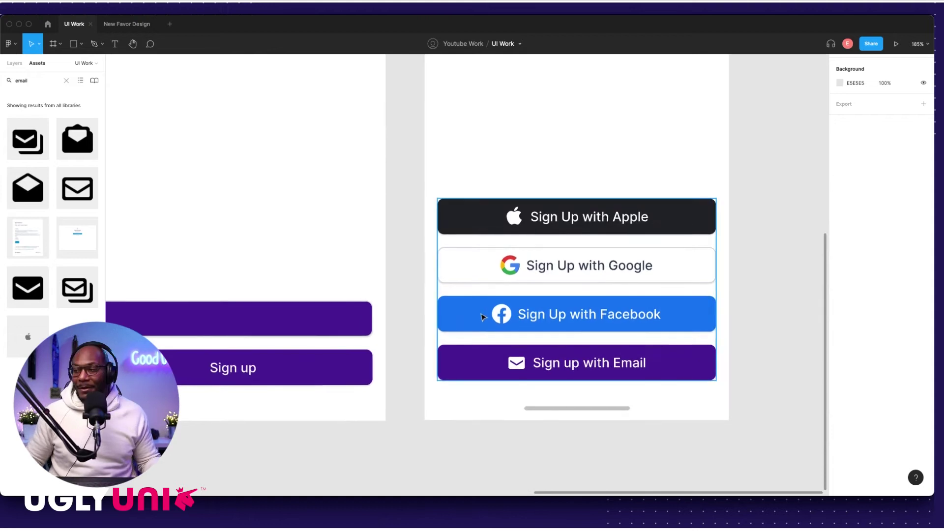
scroll(463, 320, left, 3)
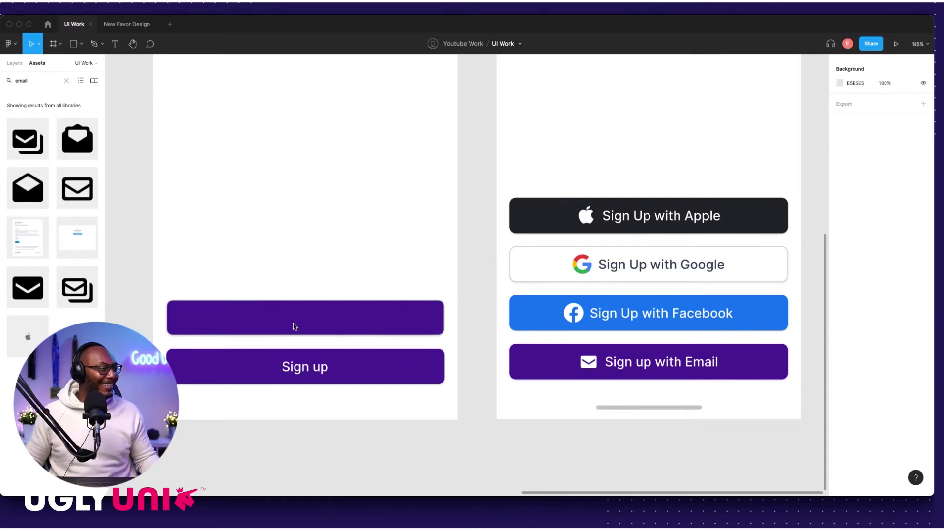
click(406, 317)
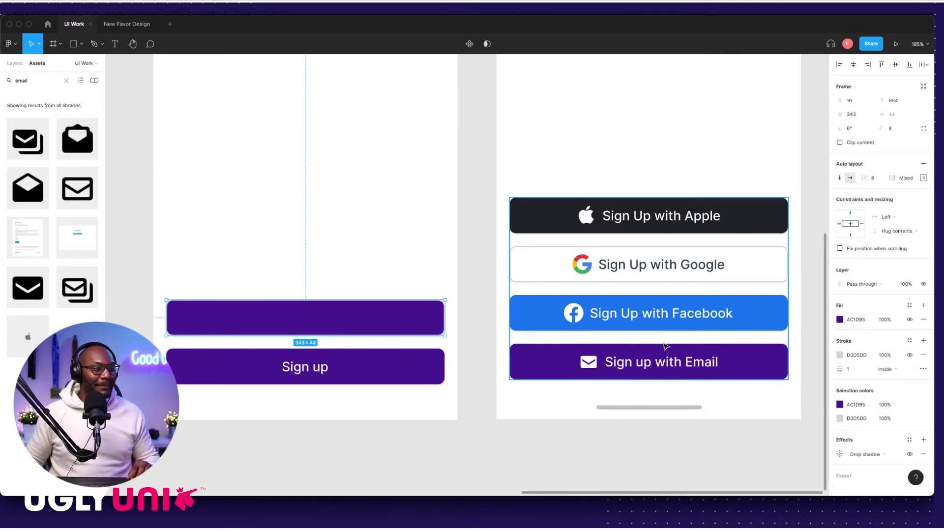
click(923, 355)
scroll(433, 351, up, 3)
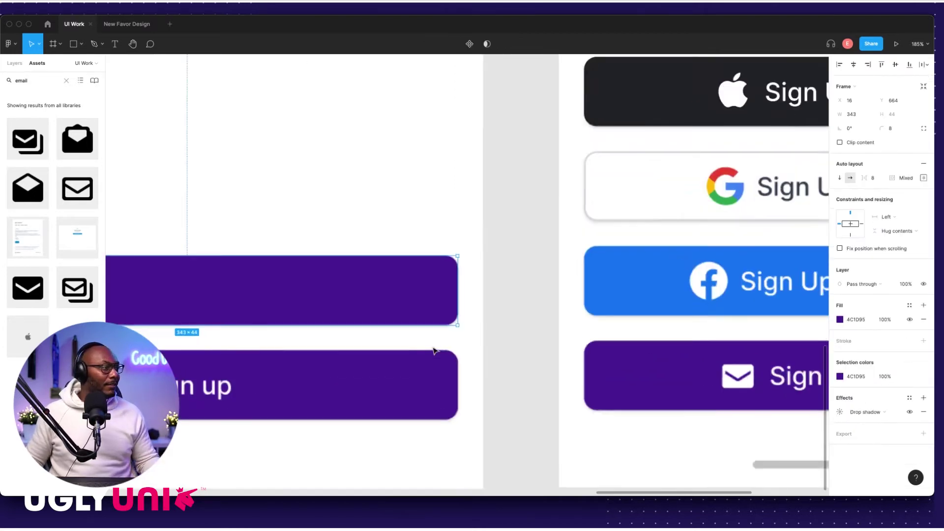
scroll(434, 350, up, 5)
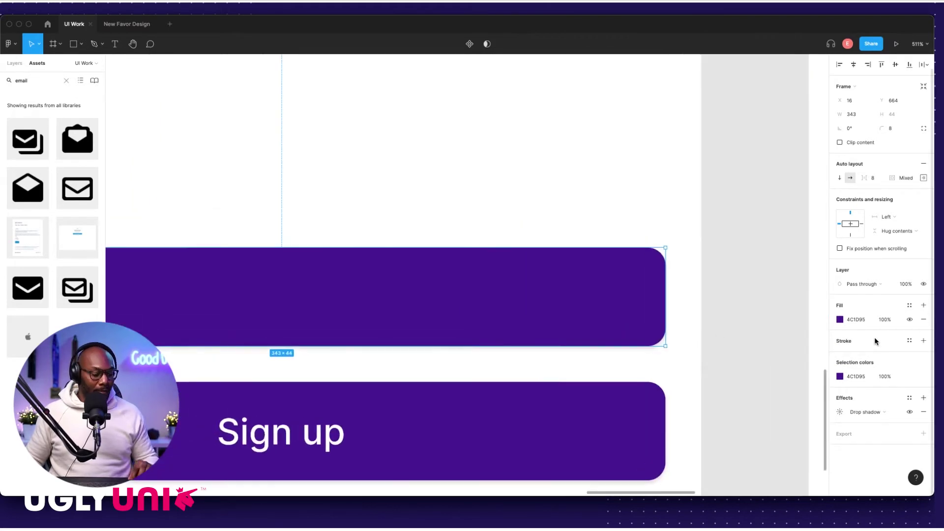
click(924, 341)
click(857, 354)
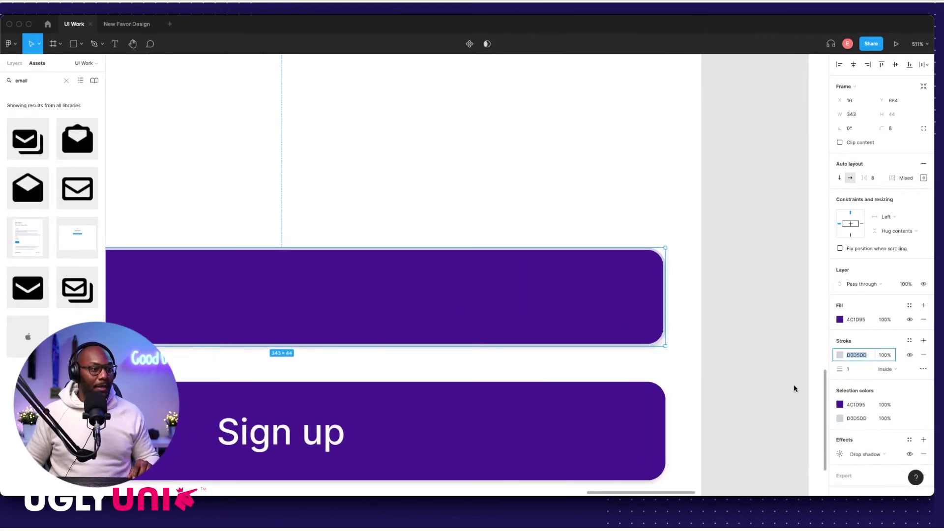
click(841, 358)
click(737, 397)
click(660, 338)
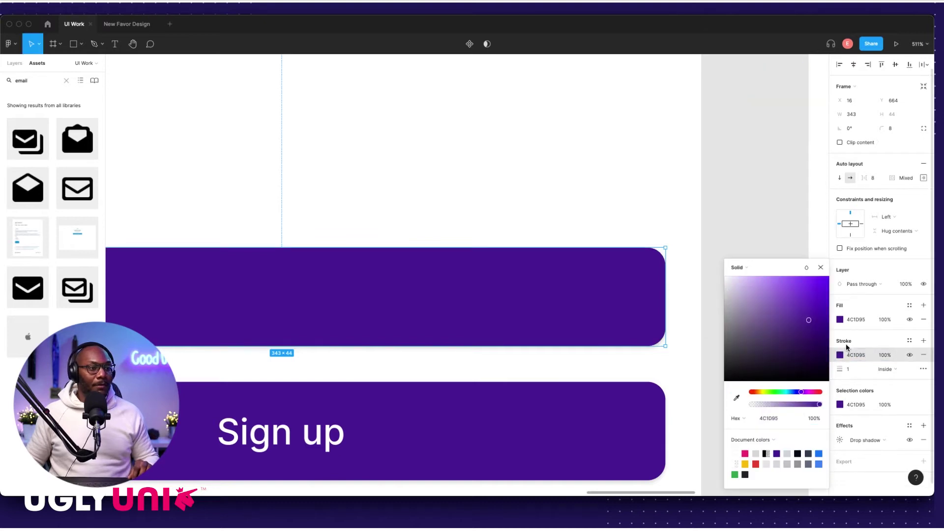
Step: Set the Login button's fill to white (FFFFFF)
click(857, 320)
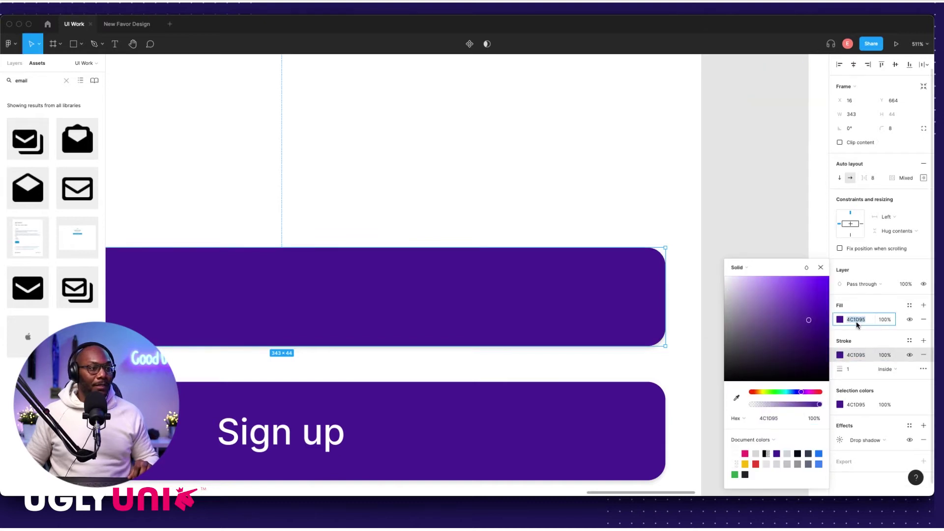
text(ffffff)
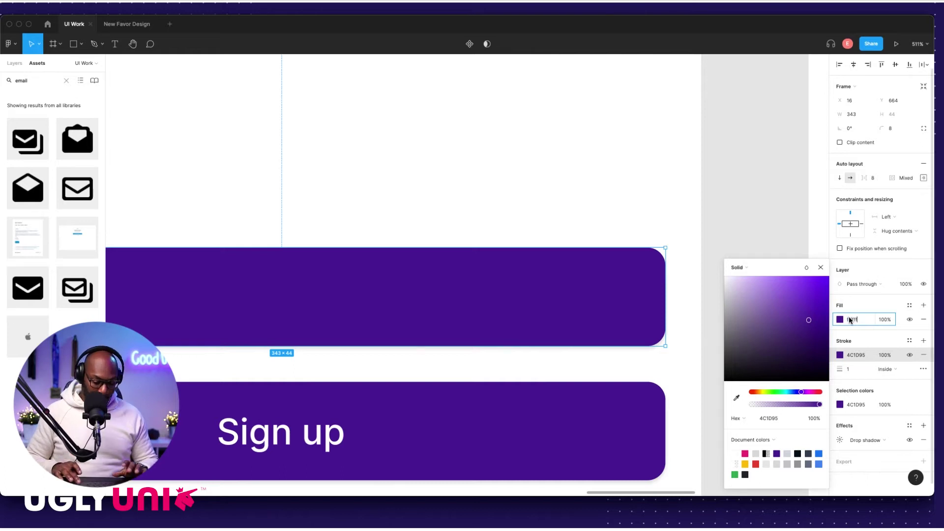
key(Return)
click(725, 245)
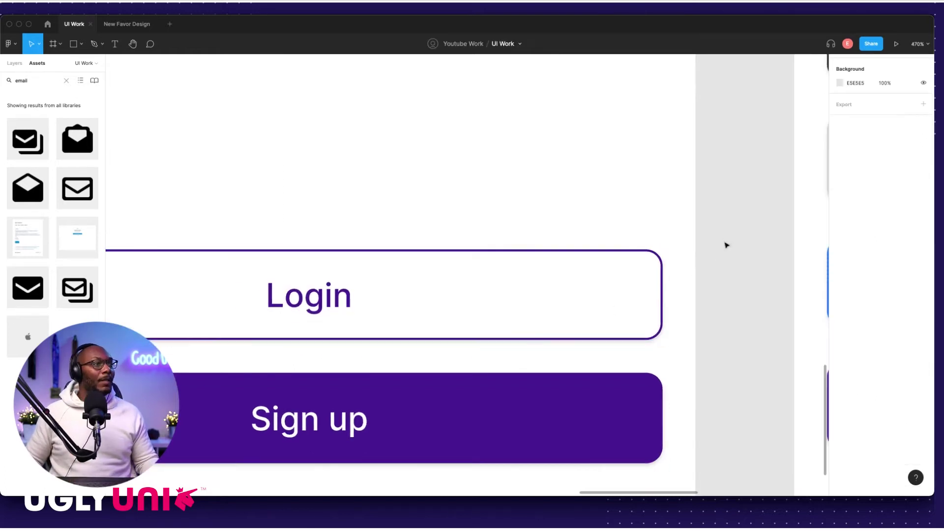
scroll(710, 287, down, 5)
scroll(415, 347, down, 3)
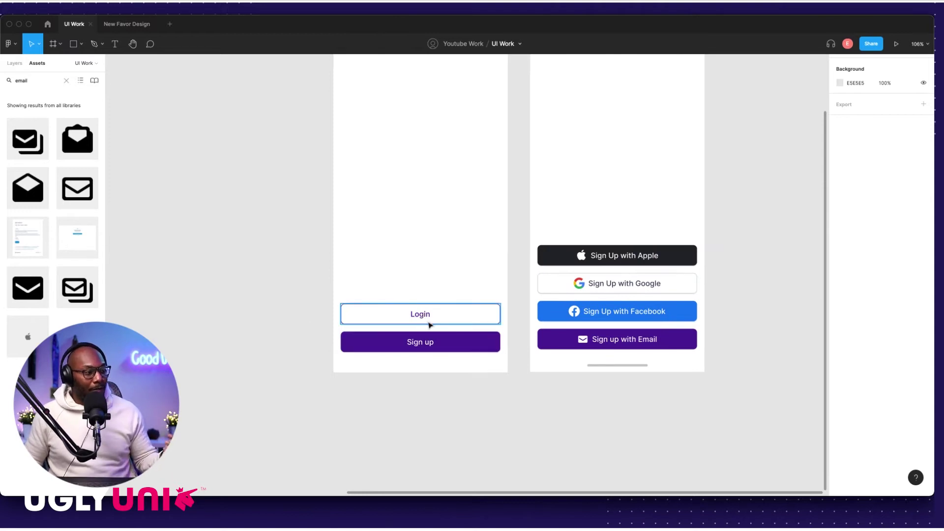
scroll(341, 349, down, 3)
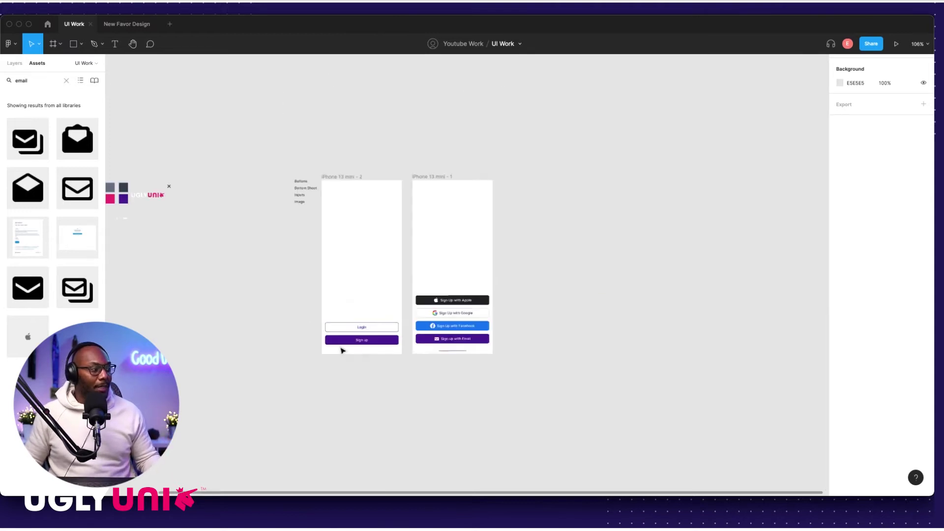
scroll(409, 352, up, 5)
scroll(569, 342, down, 3)
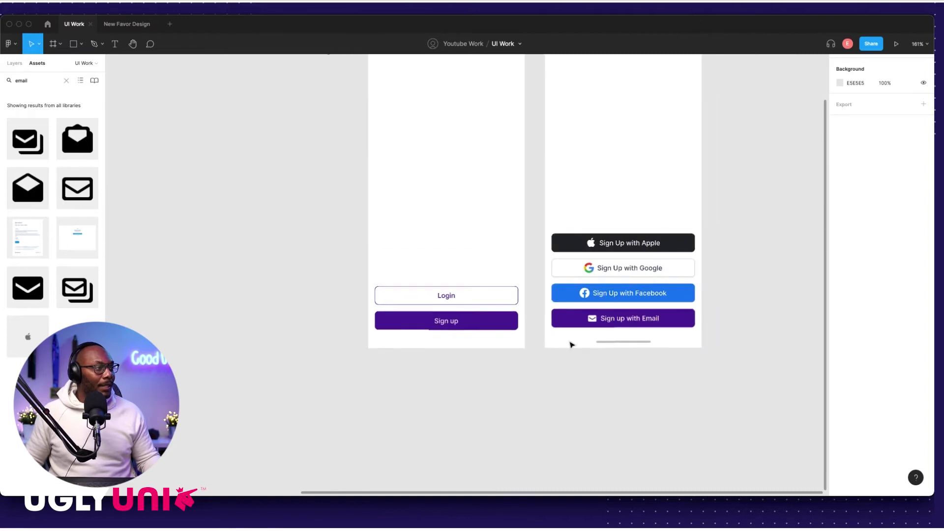
scroll(550, 359, left, 2)
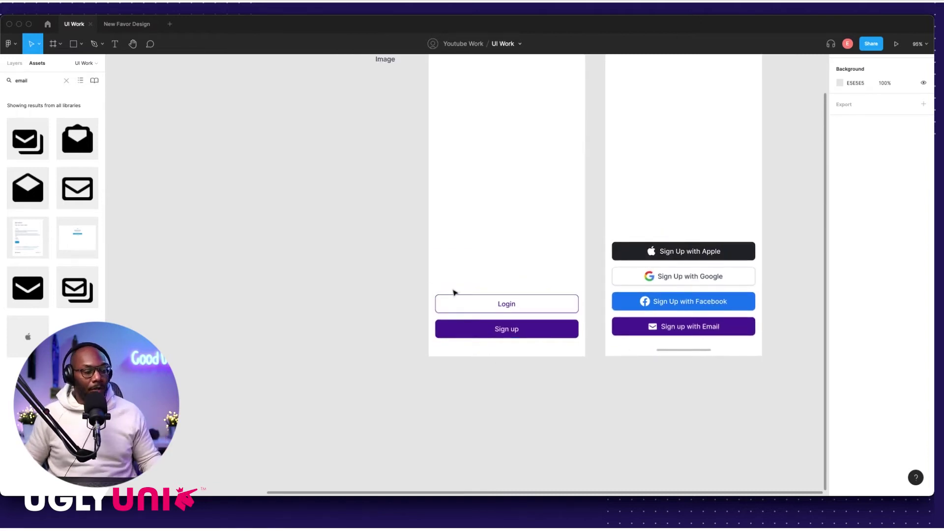
scroll(506, 310, up, 5)
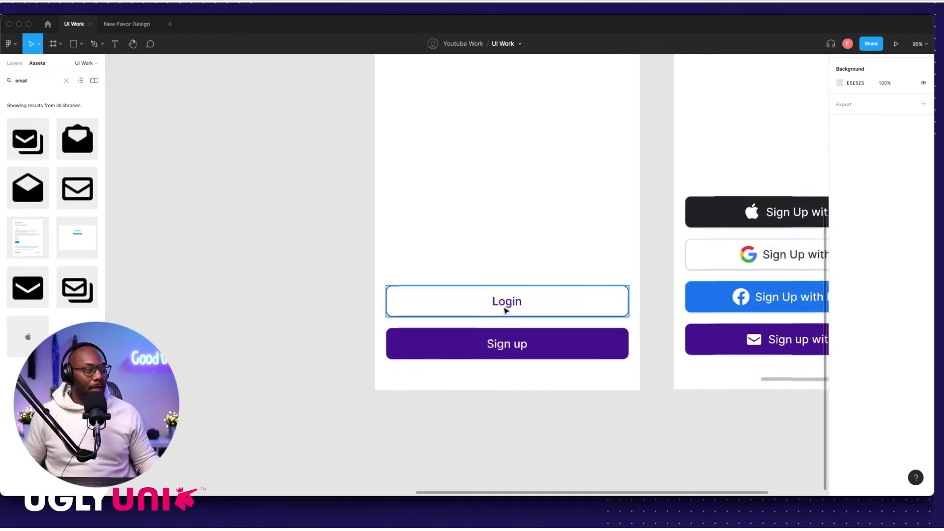
scroll(375, 351, right, 4)
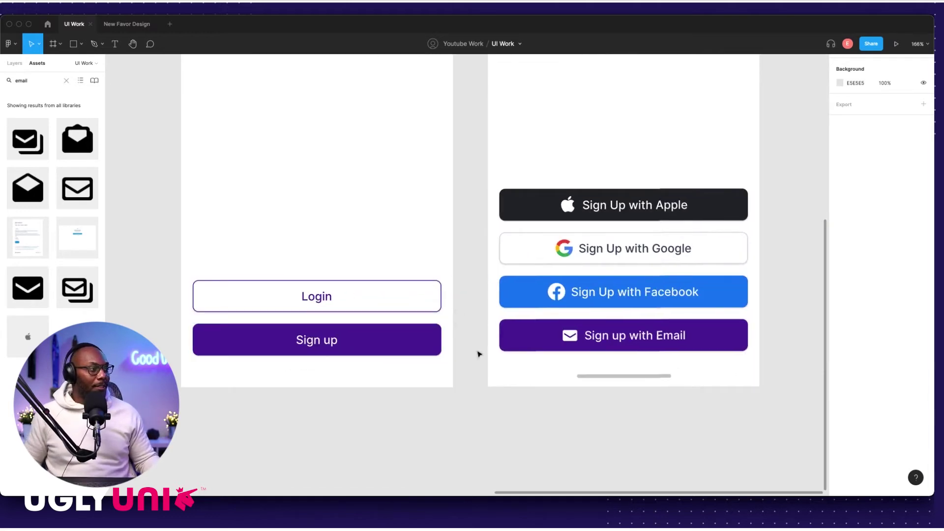
scroll(481, 354, up, 3)
scroll(481, 354, right, 1)
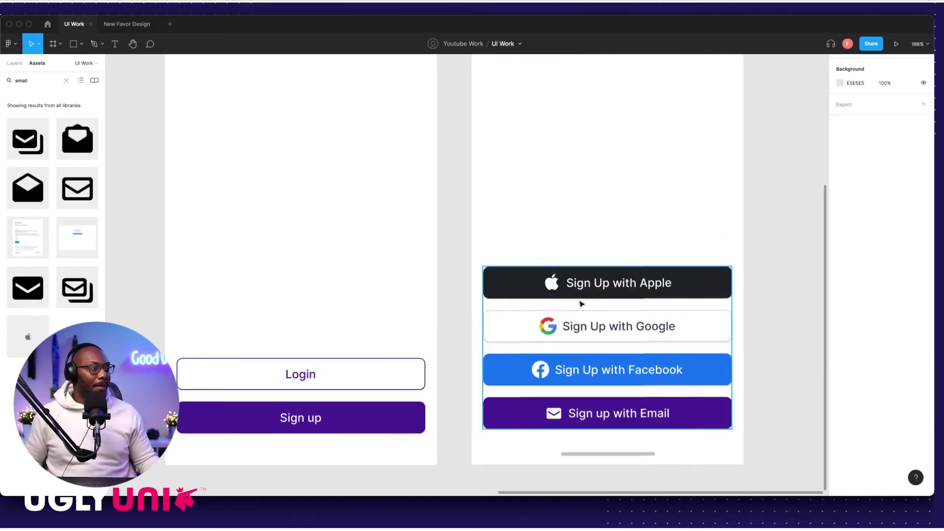
scroll(582, 302, down, 5)
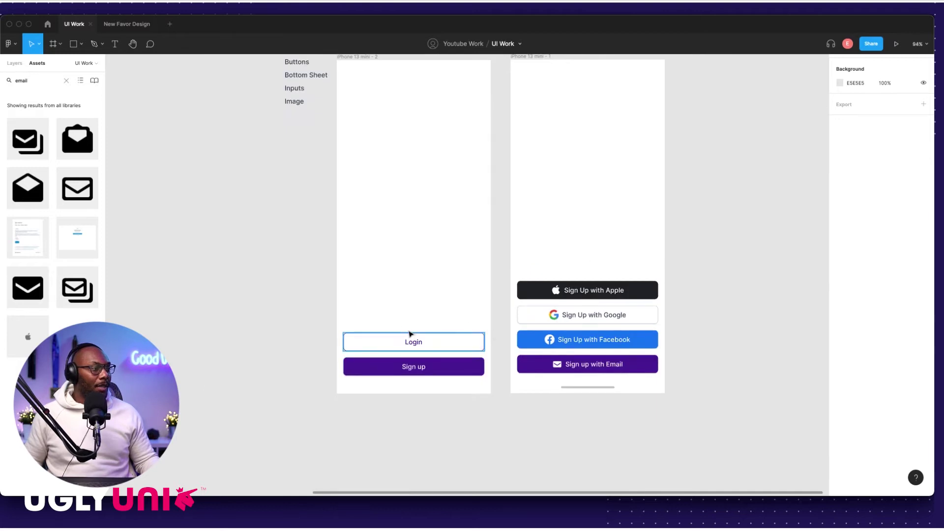
scroll(360, 281, left, 8)
scroll(361, 280, up, 2)
scroll(364, 282, right, 2)
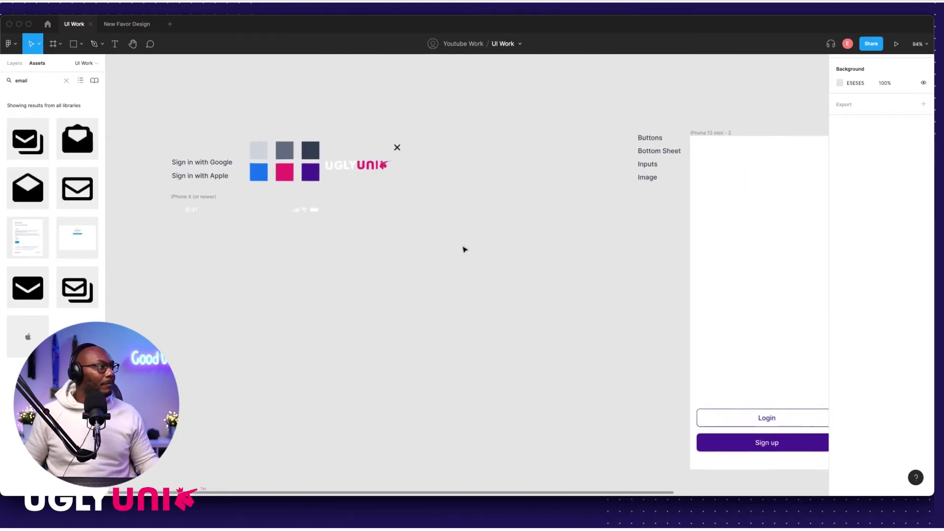
scroll(385, 249, down, 5)
scroll(431, 239, right, 3)
scroll(441, 250, up, 1)
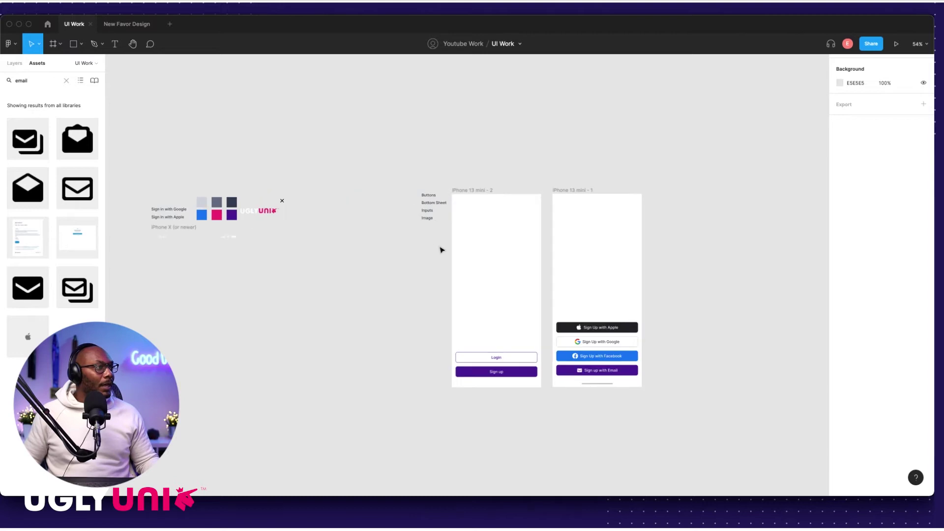
scroll(432, 214, up, 5)
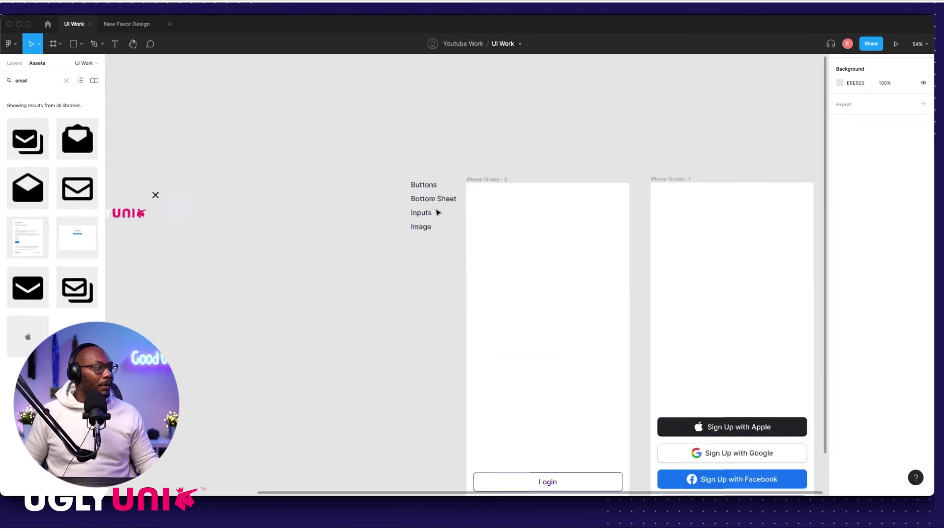
Step: Apply the Strikethrough decoration to the 'Buttons' label text
click(427, 183)
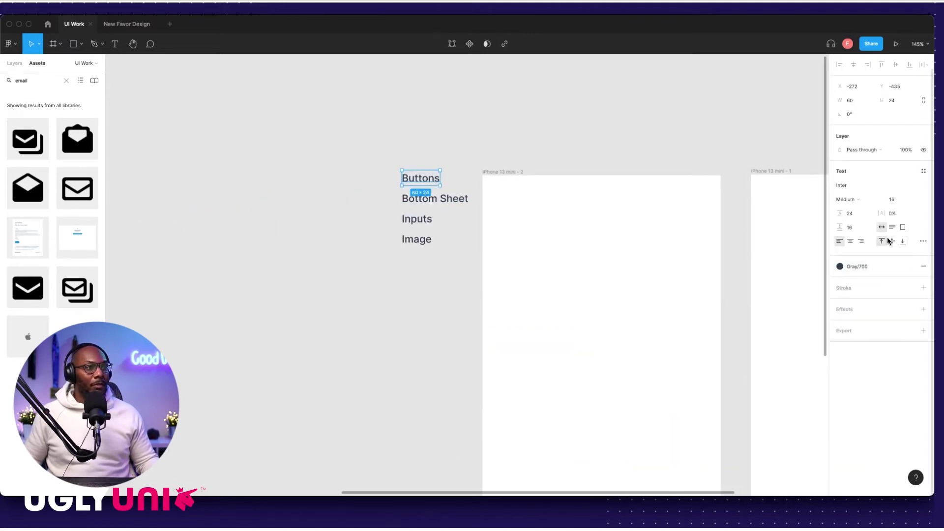
click(923, 241)
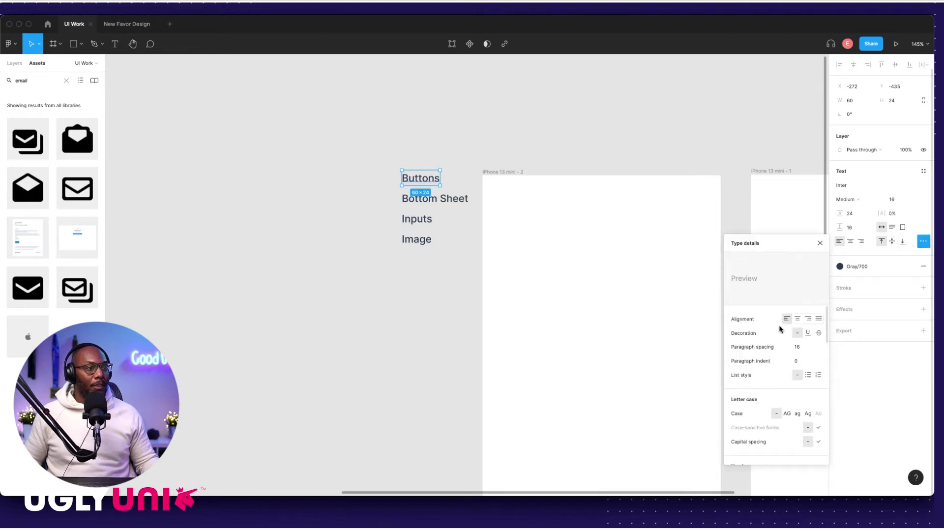
click(819, 333)
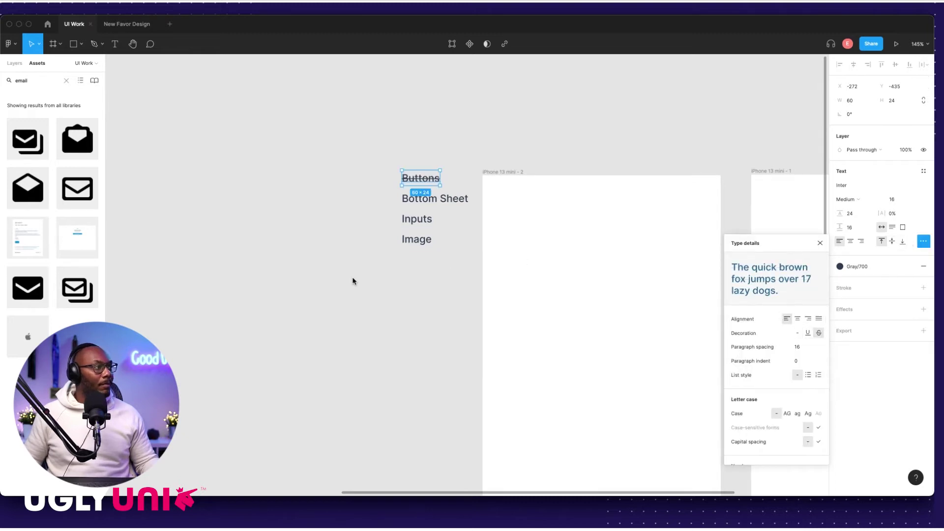
click(376, 300)
scroll(402, 307, down, 5)
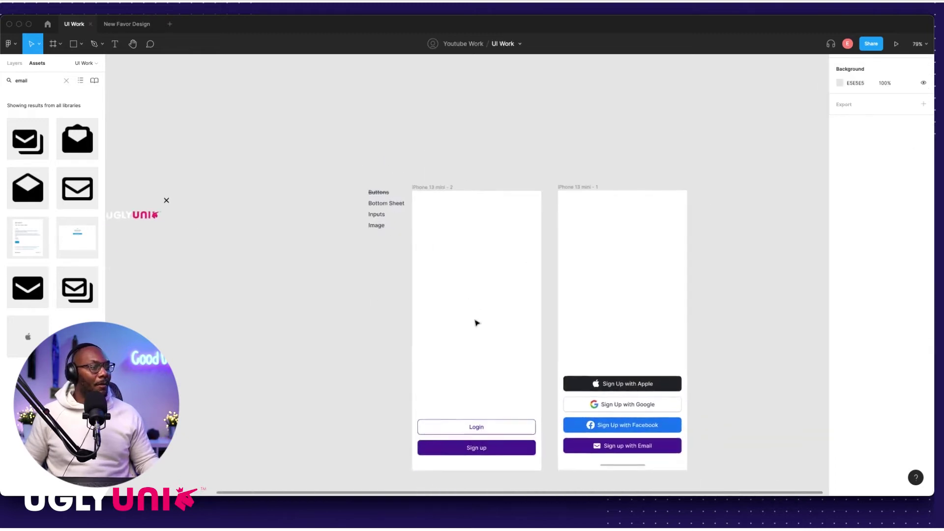
scroll(666, 305, up, 5)
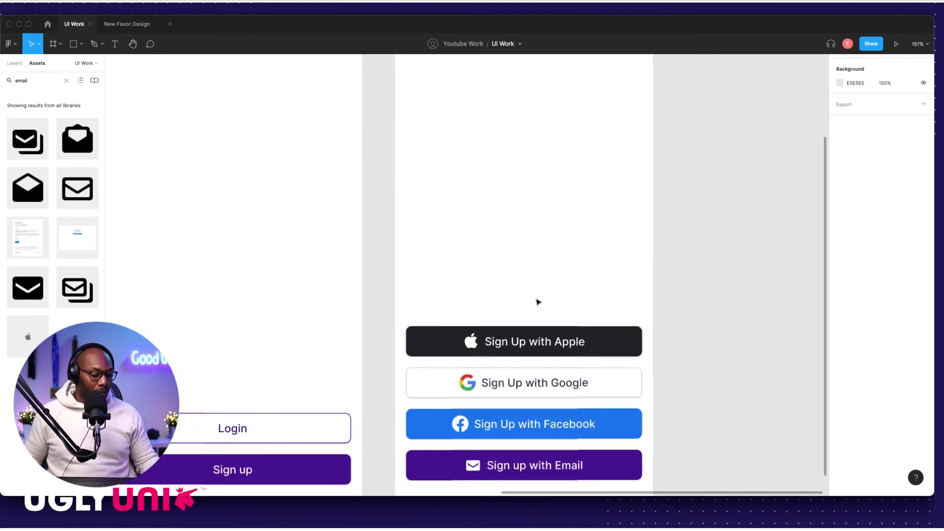
Step: Draw a full-width grey rectangle in the sign-up frame with corner radii 14/14/0/0
key(r)
drag(497, 230, 653, 262)
drag(532, 262, 532, 308)
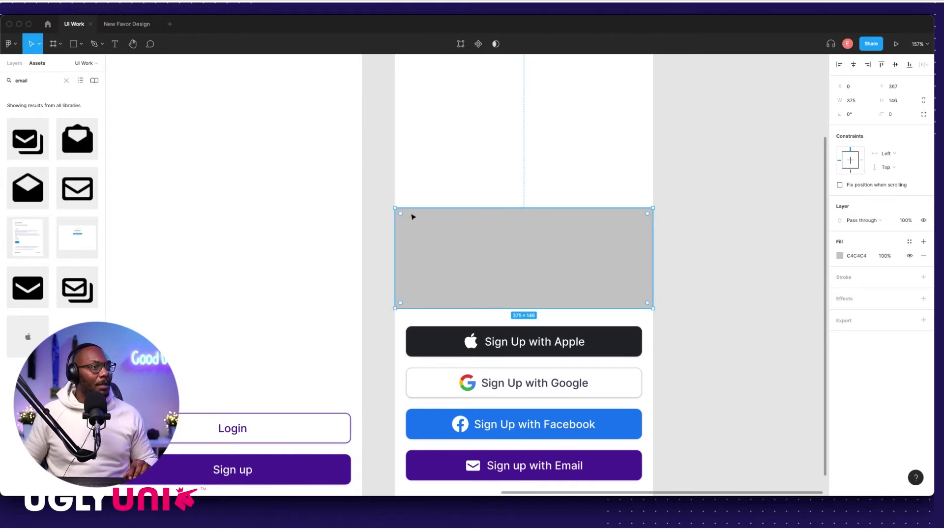
click(924, 114)
text(14)
key(Tab)
text(14)
key(Return)
Step: Move the grey rectangle straight down over the Apple button, then go to the Figma home file list
click(689, 220)
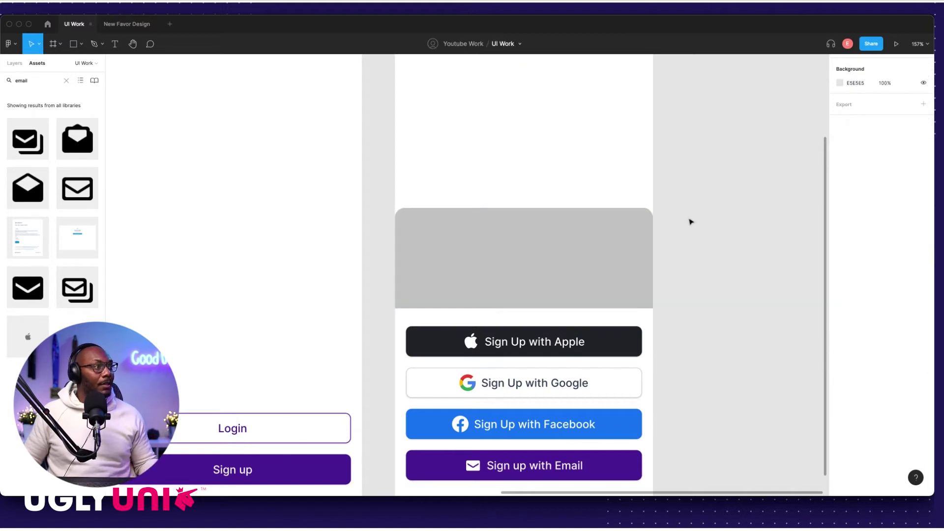
click(574, 246)
scroll(622, 252, down, 2)
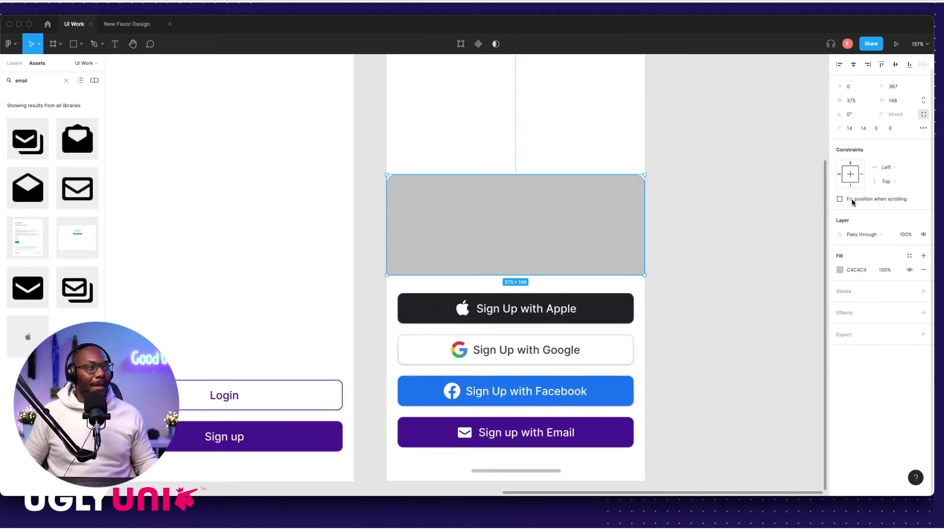
scroll(570, 244, down, 3)
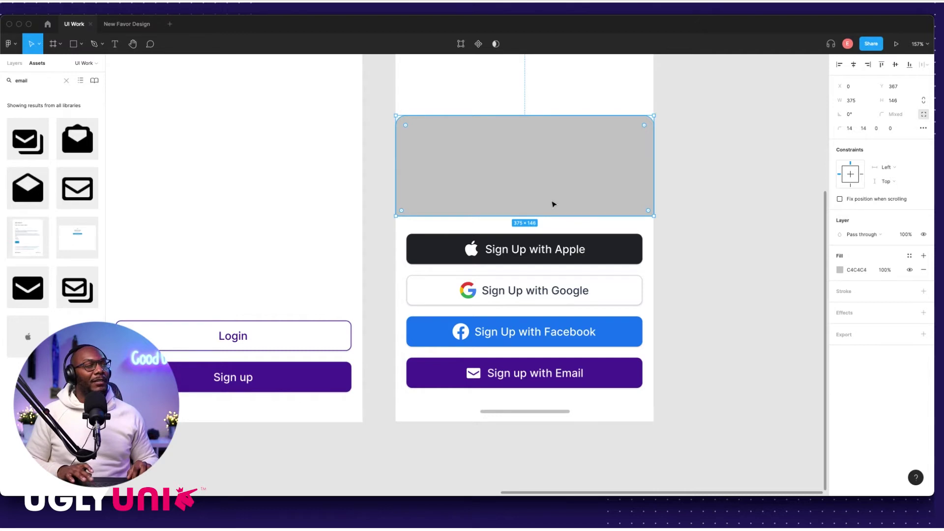
shift+drag(404, 189, 523, 240)
key(ctrl+Tab)
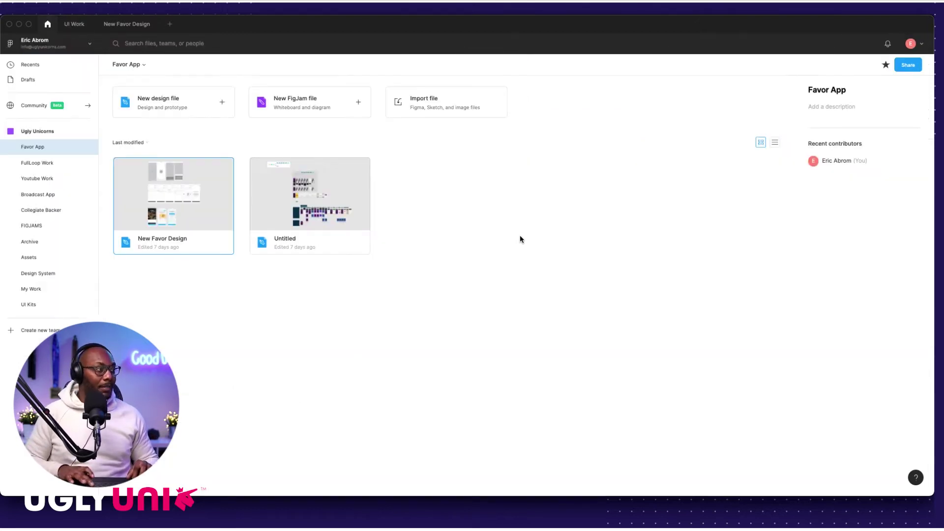
Step: Return to the UI Work file and close the New Favor Design file
click(74, 25)
click(156, 24)
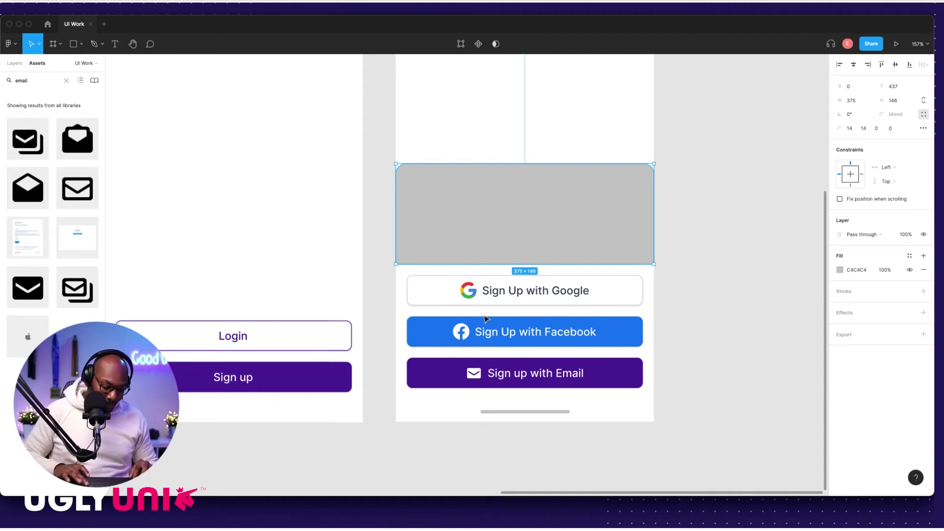
Step: Reorder the grey rectangle so it sits behind the Apple sign-up button
key(alt)
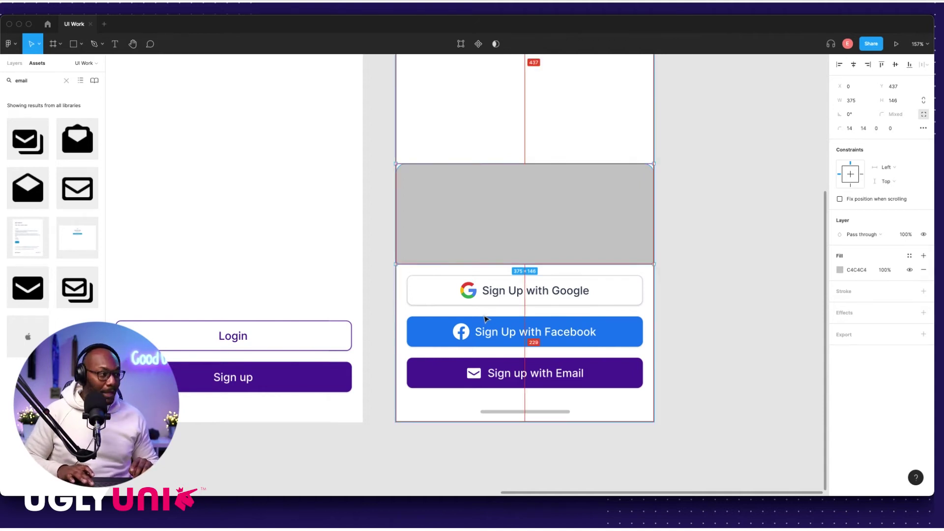
key(super+v)
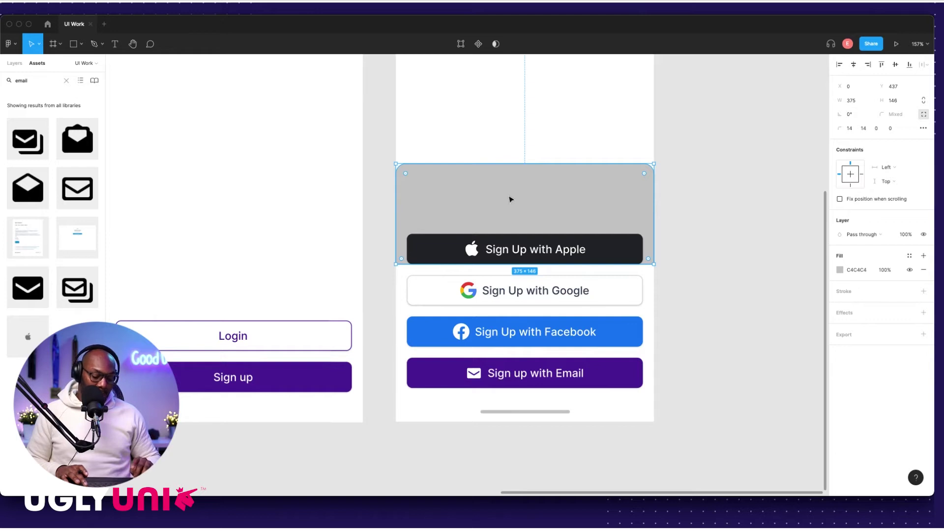
key(super+bracketright)
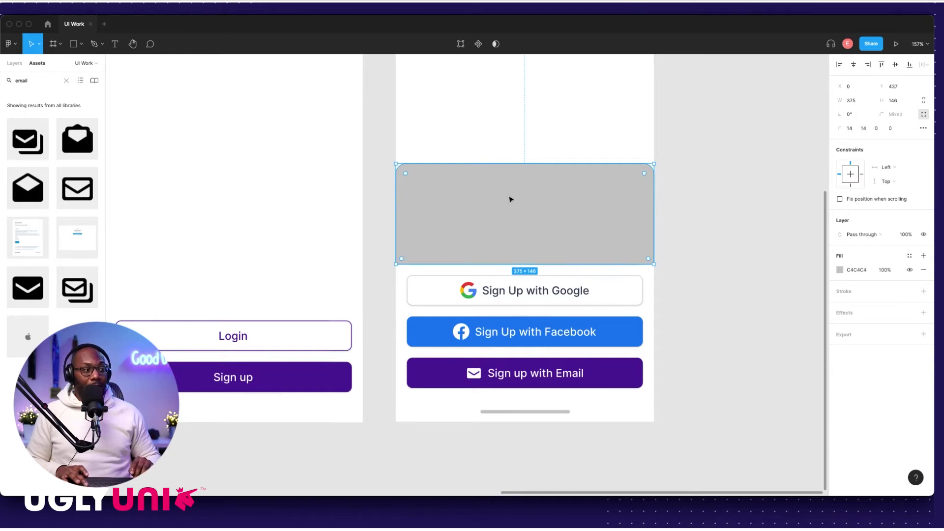
key(super+bracketleft)
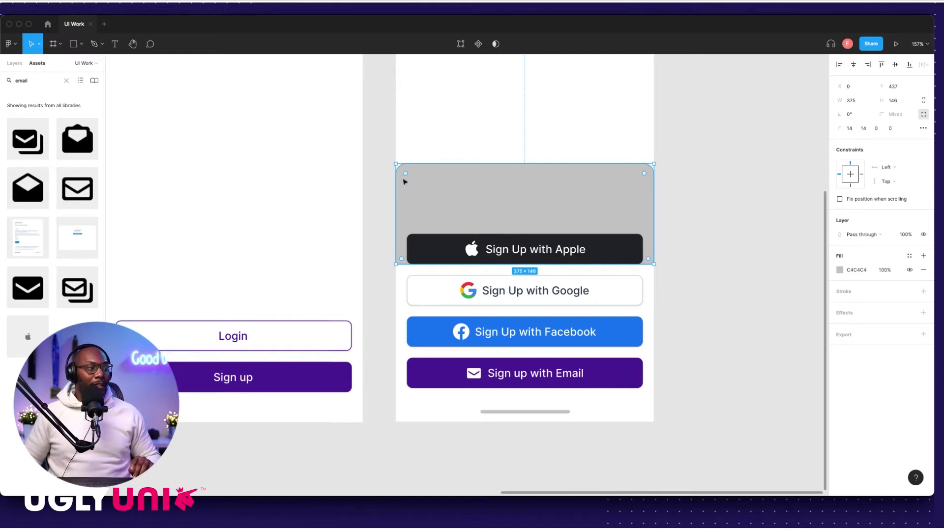
right_click(507, 198)
mouse_move(531, 243)
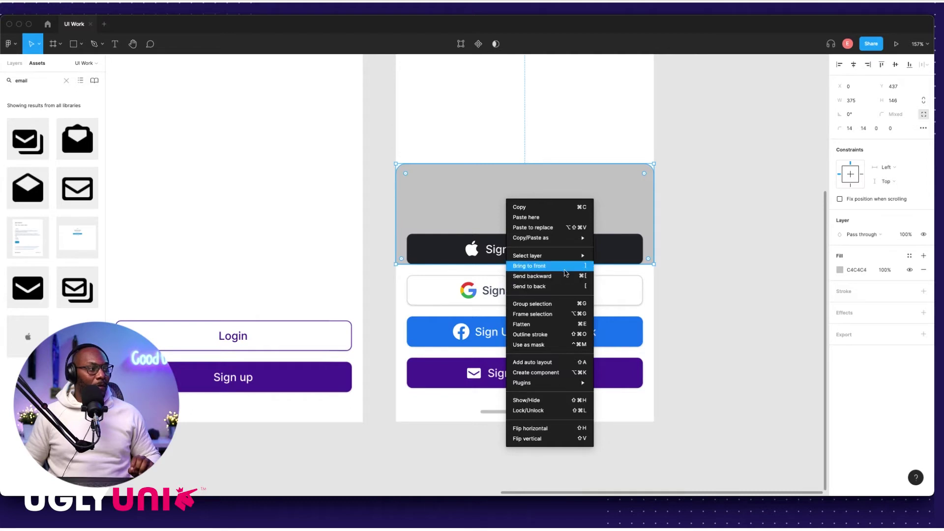
click(748, 270)
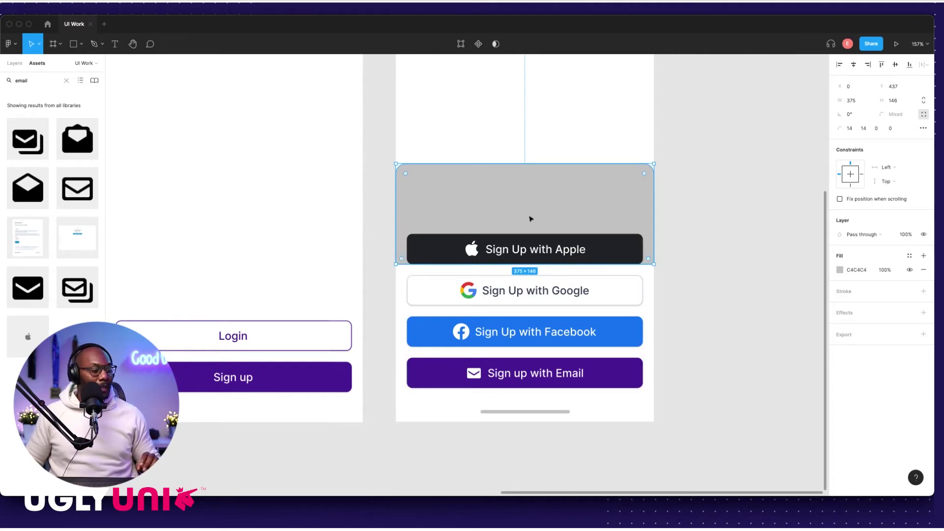
Step: Resize the rectangle to 375×316, from just above the buttons to the frame bottom
drag(402, 268, 406, 418)
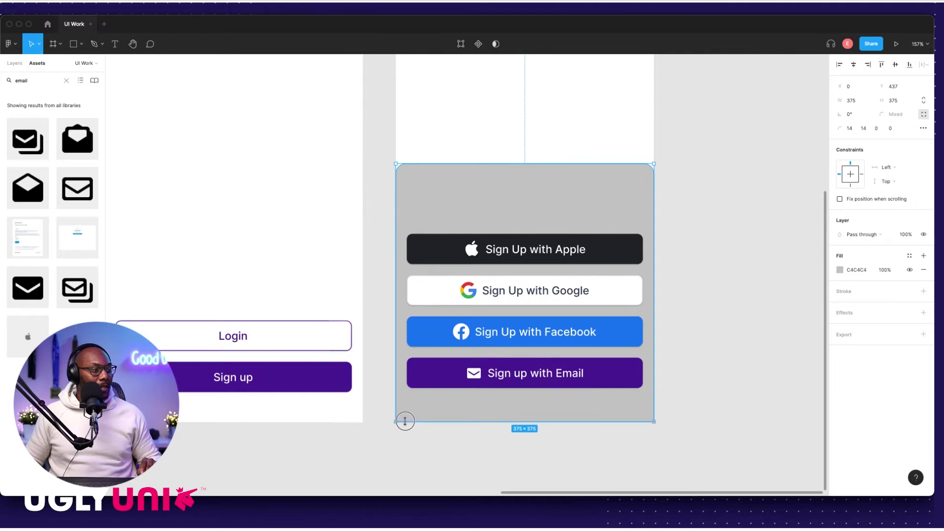
click(513, 413)
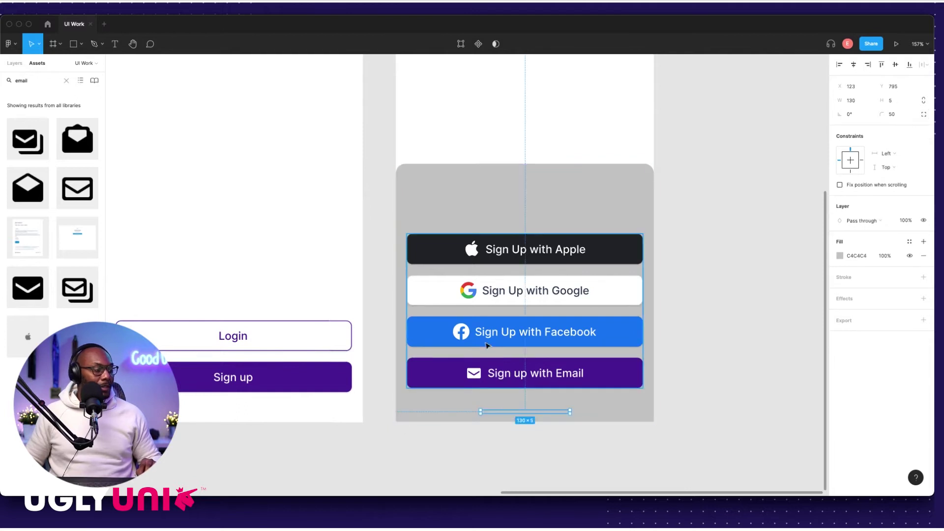
click(603, 192)
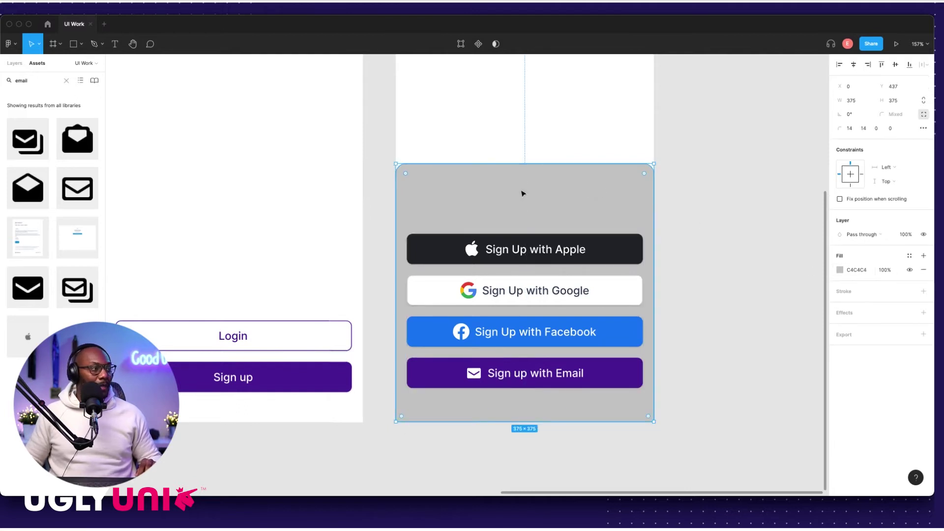
click(715, 208)
click(541, 164)
drag(541, 164, 538, 205)
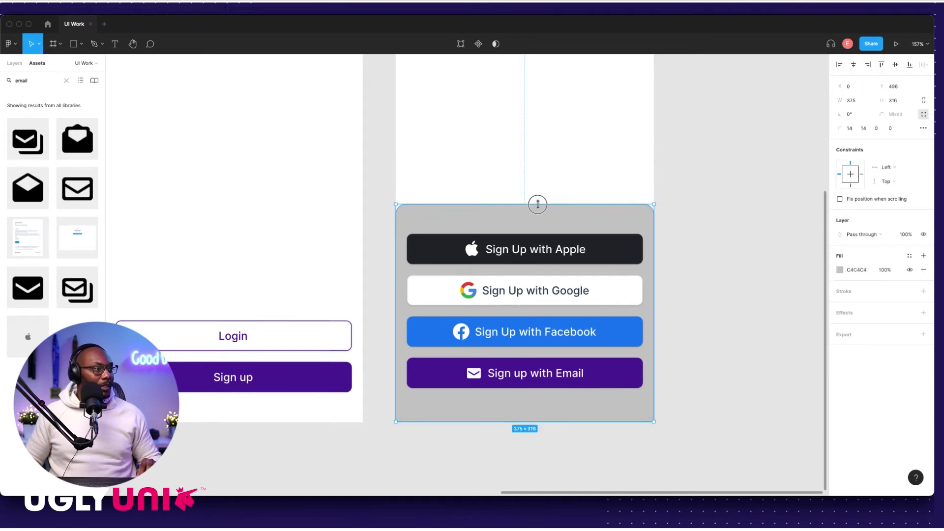
click(695, 221)
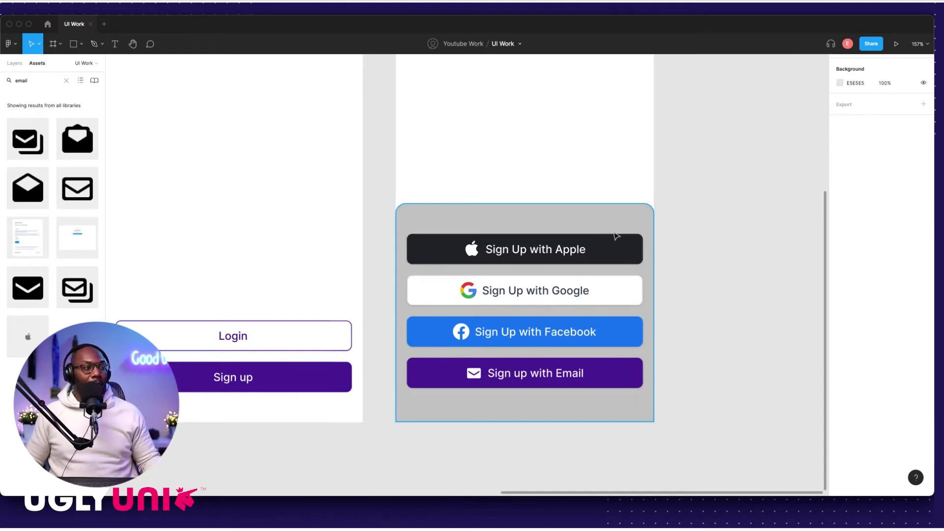
scroll(617, 237, down, 5)
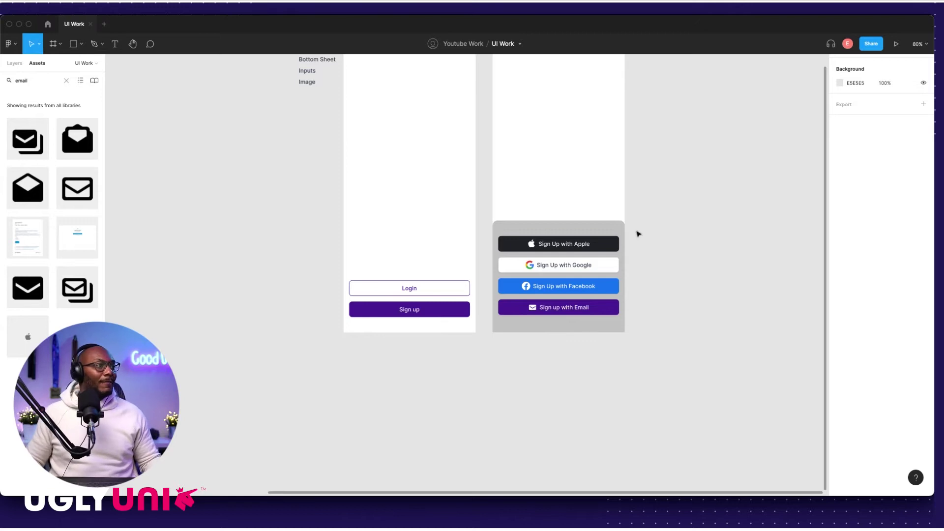
scroll(650, 232, up, 5)
scroll(606, 239, down, 3)
click(568, 234)
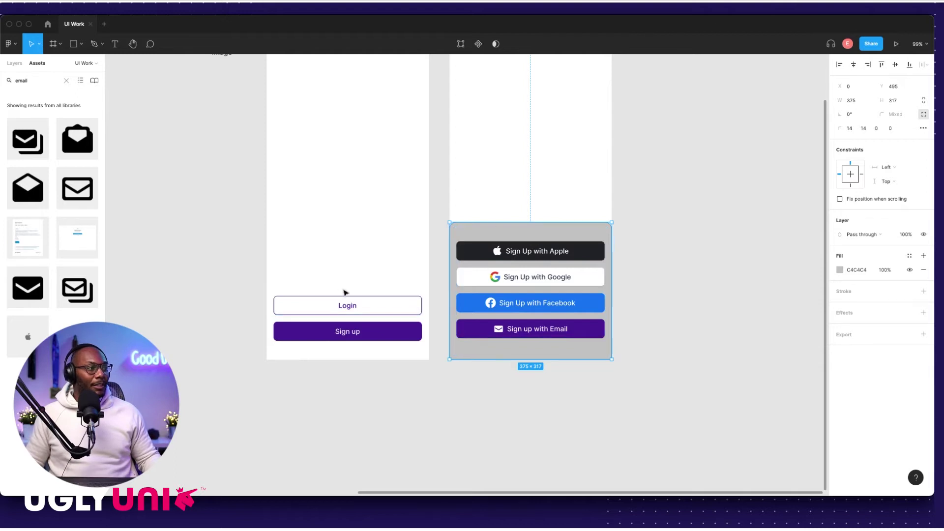
scroll(346, 293, up, 3)
scroll(345, 293, left, 3)
scroll(370, 261, left, 10)
scroll(370, 261, up, 3)
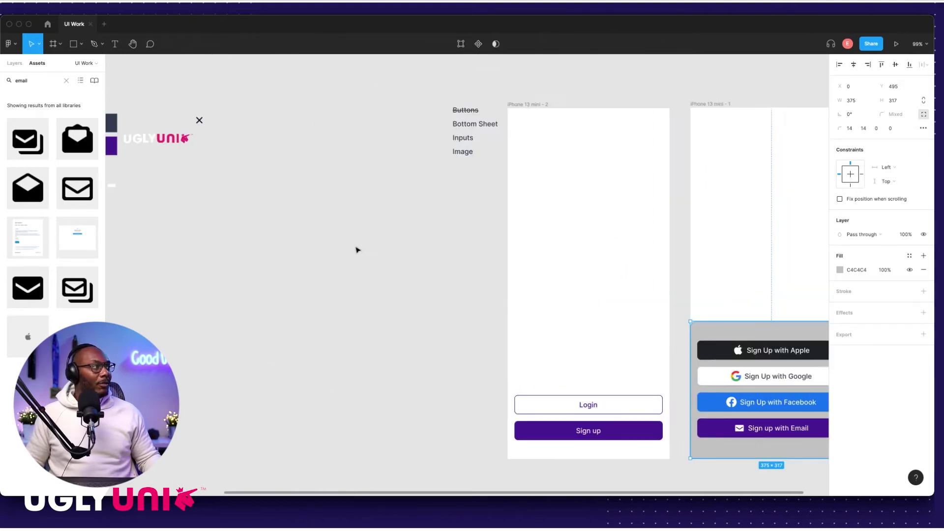
drag(335, 155, 546, 336)
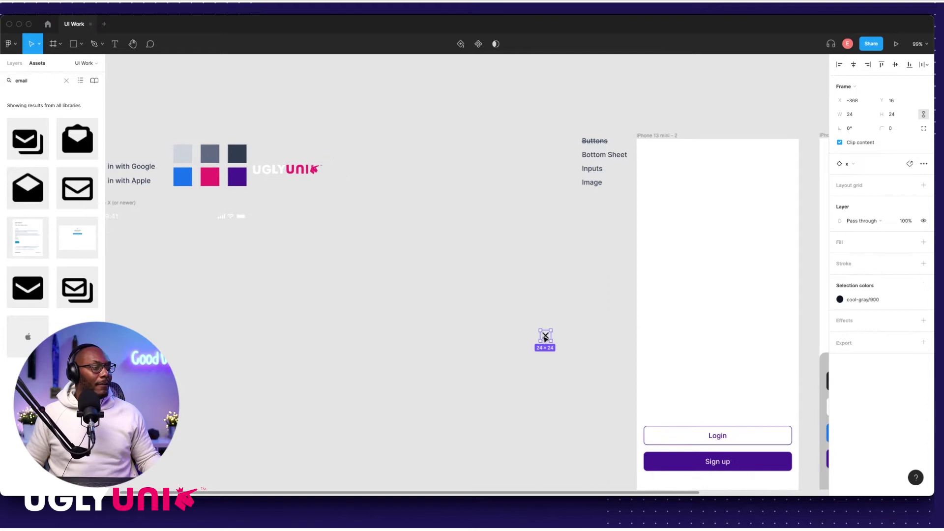
Step: Place the x icon inside the right iPhone frame near the grey sheet's top-right corner
scroll(438, 297, right, 5)
scroll(438, 297, down, 1)
click(323, 293)
scroll(310, 275, up, 5)
scroll(297, 266, down, 2)
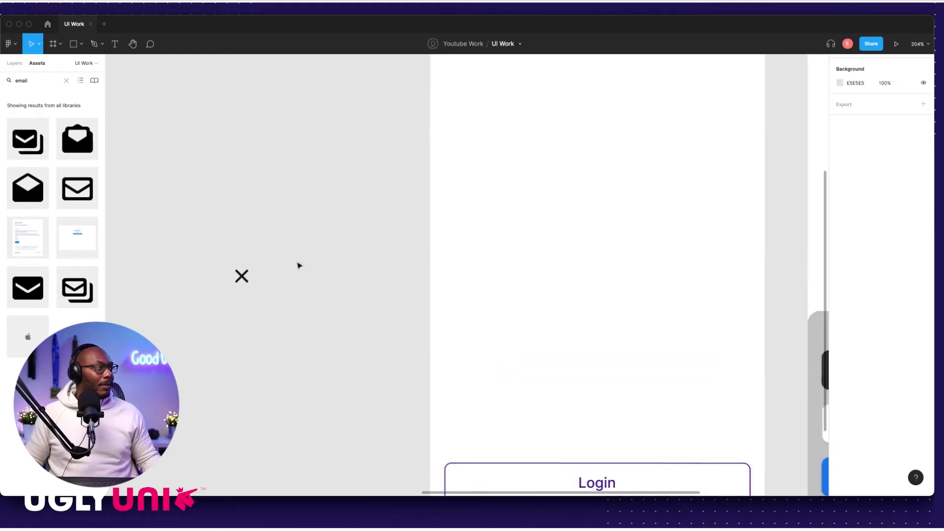
scroll(276, 264, down, 3)
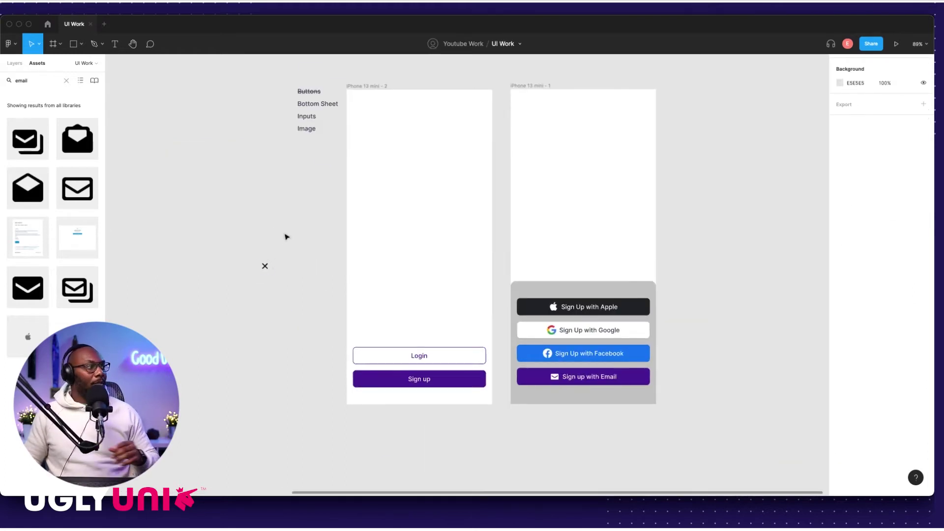
drag(266, 266, 623, 264)
scroll(623, 264, up, 10)
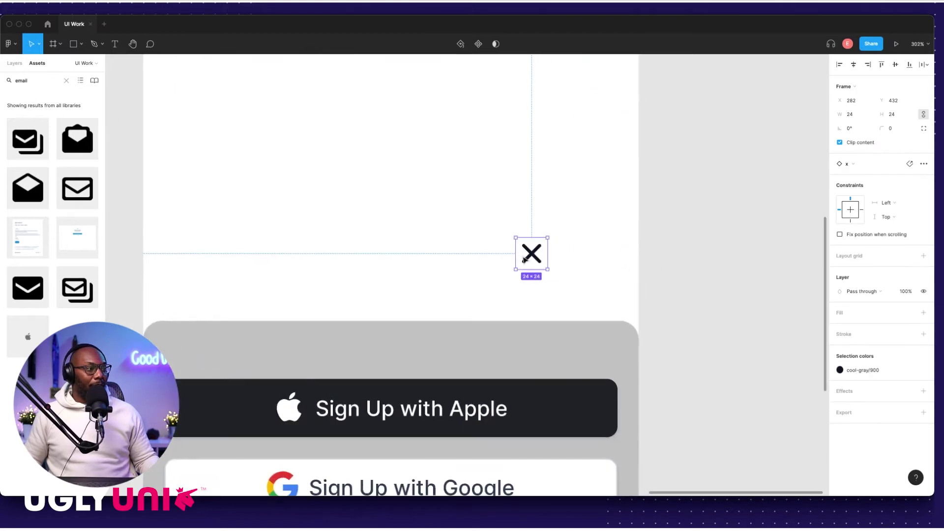
drag(500, 225, 585, 324)
Step: Nudge the x icon left and down into the sheet's top-right corner
scroll(578, 325, up, 5)
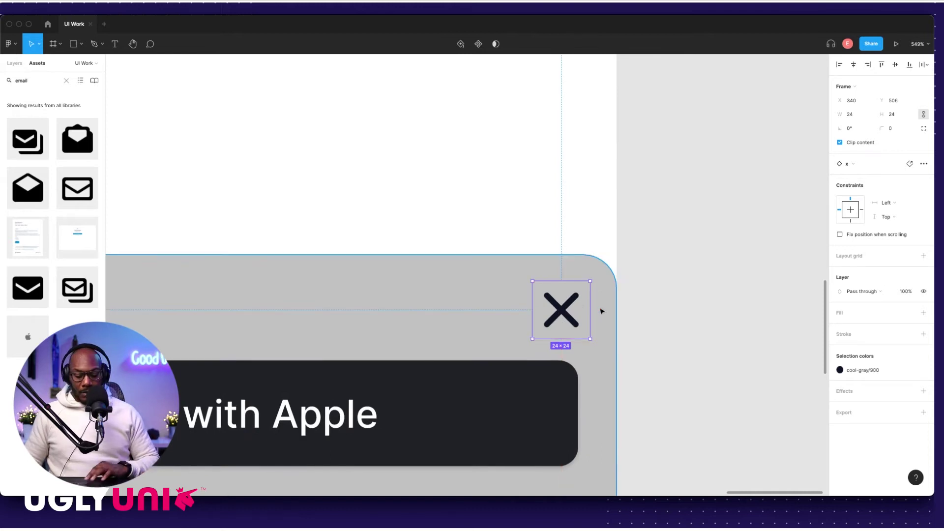
key(Left)
key(Left)
key(Left)
key(alt)
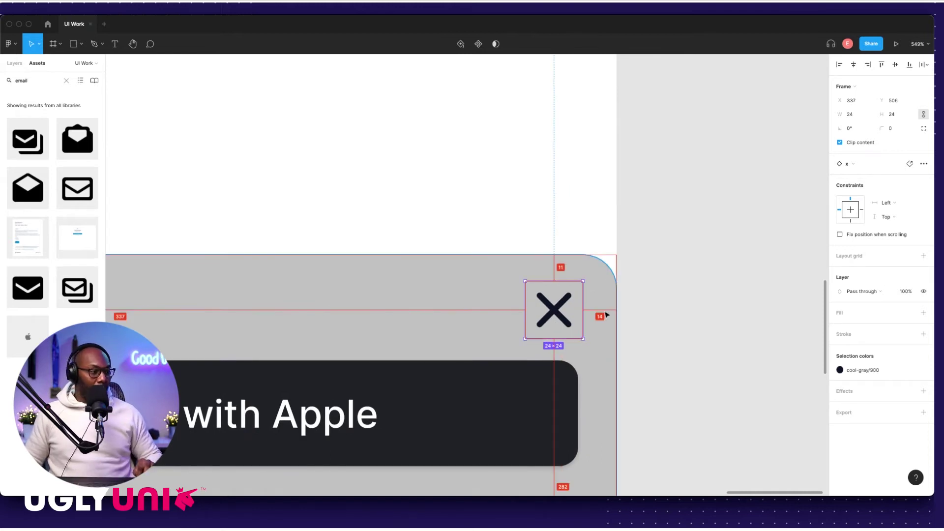
key(Left)
key(Left)
key(alt)
key(Down)
key(Down)
key(Down)
key(Down)
key(alt)
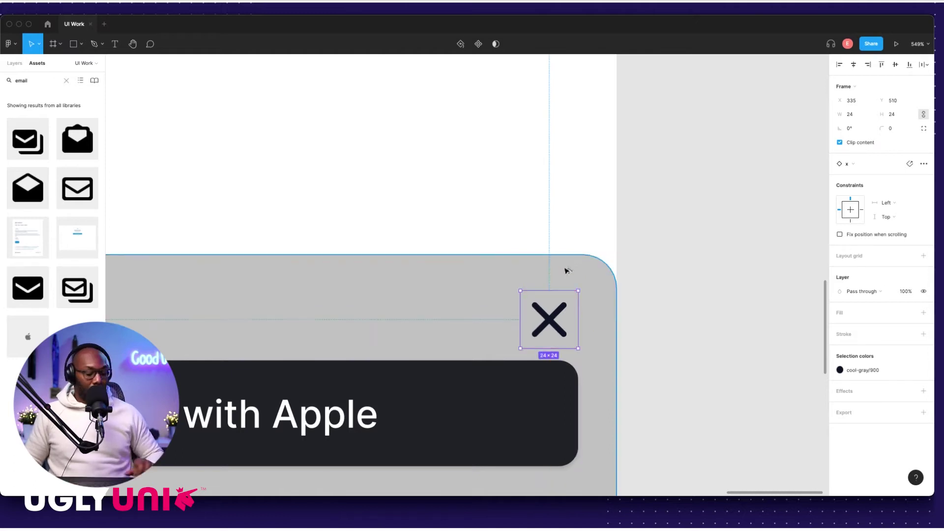
key(Down)
scroll(566, 280, down, 5)
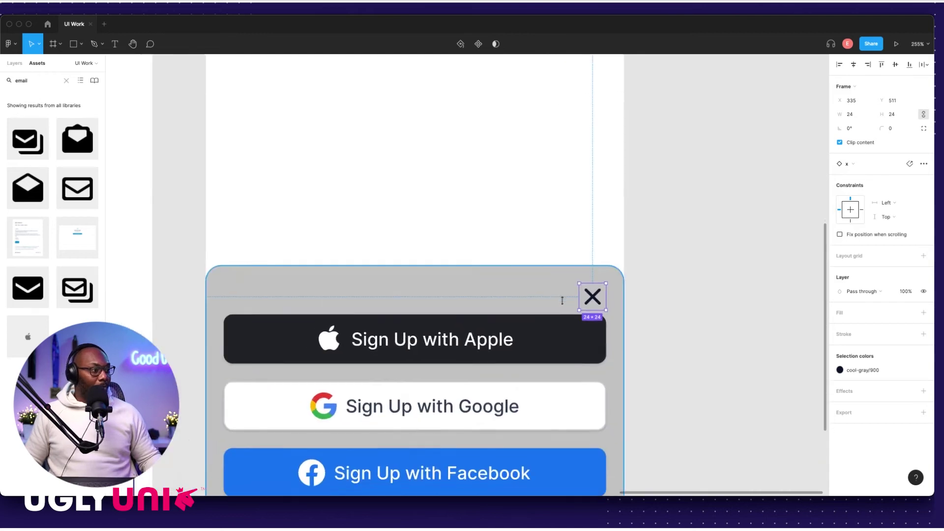
scroll(562, 300, left, 2)
Step: Raise the grey sheet's top edge and shift the sheet and x icon up together
drag(541, 293, 538, 272)
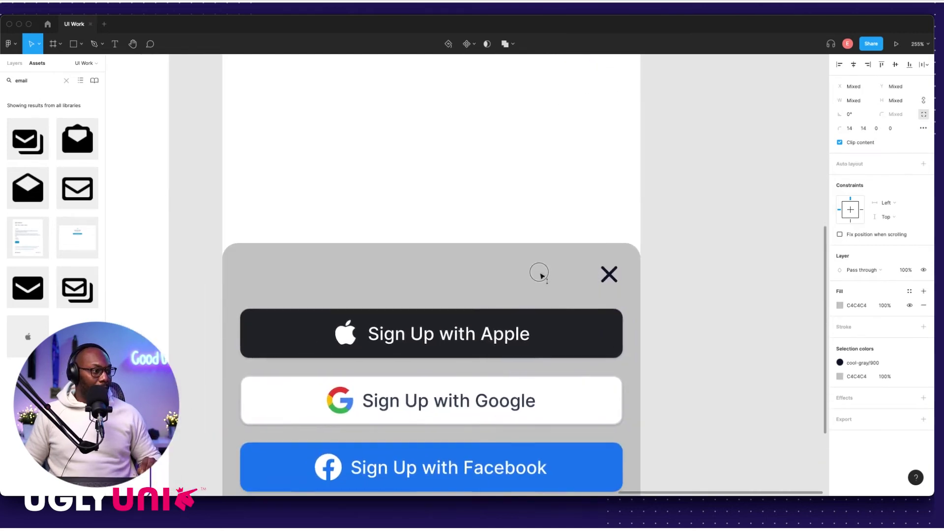
click(685, 278)
click(606, 281)
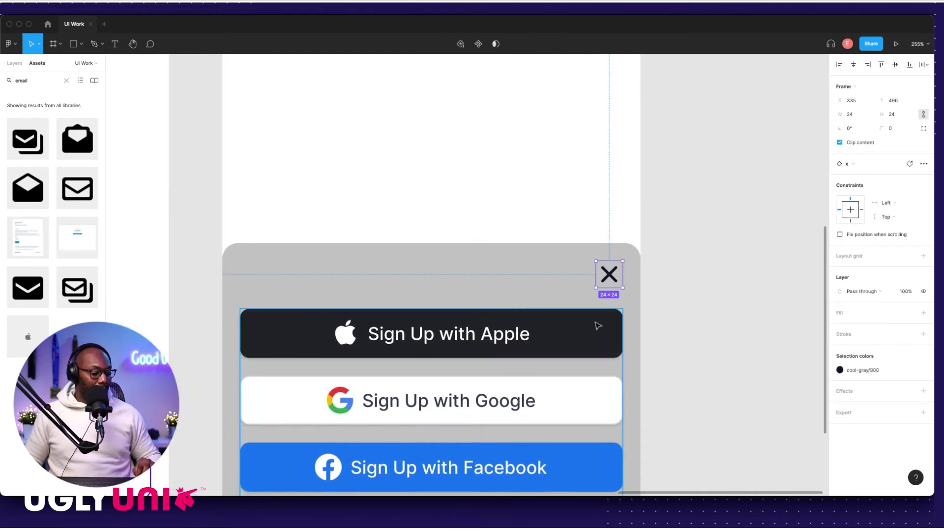
key(alt)
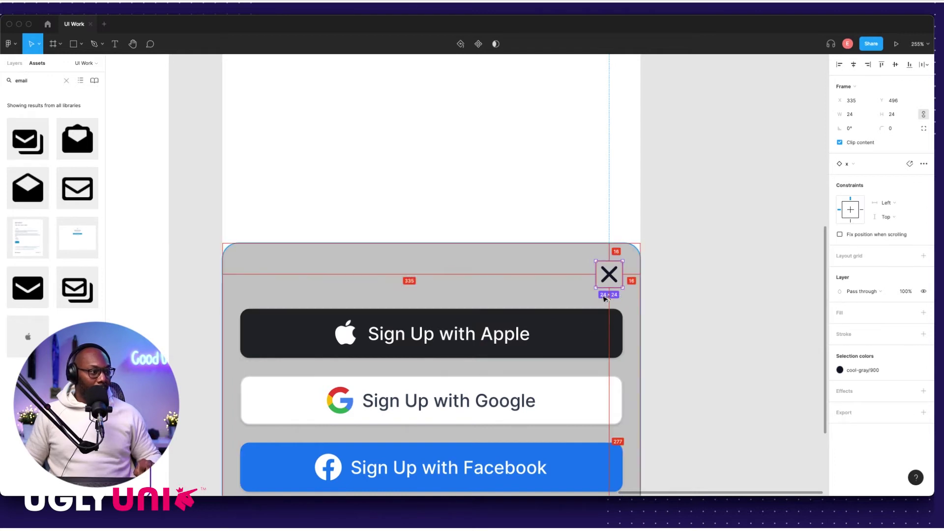
click(681, 238)
drag(583, 227, 601, 289)
key(Up)
key(shift+Up)
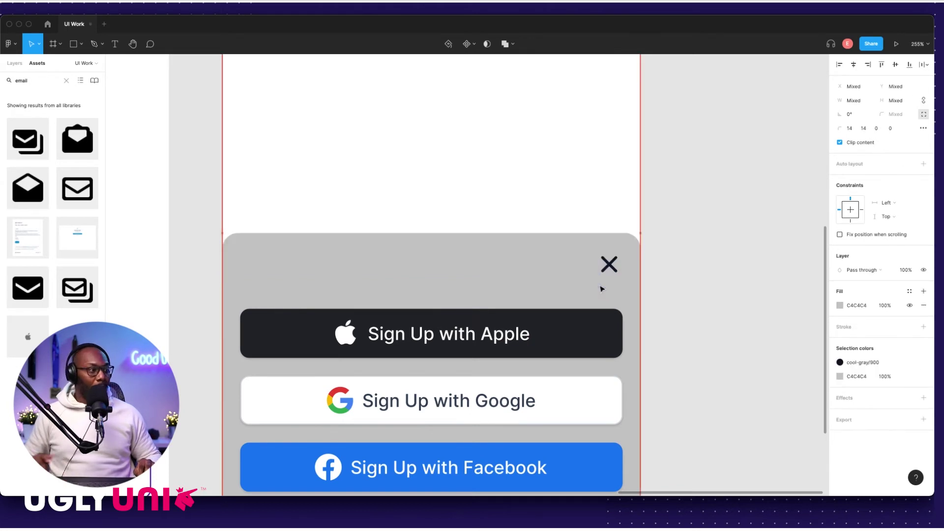
Step: Fine-tune the sheet and the 24×24 x icon so the icon sits at X 335, Y 491
click(601, 289)
key(Down)
key(Down)
key(Down)
key(Down)
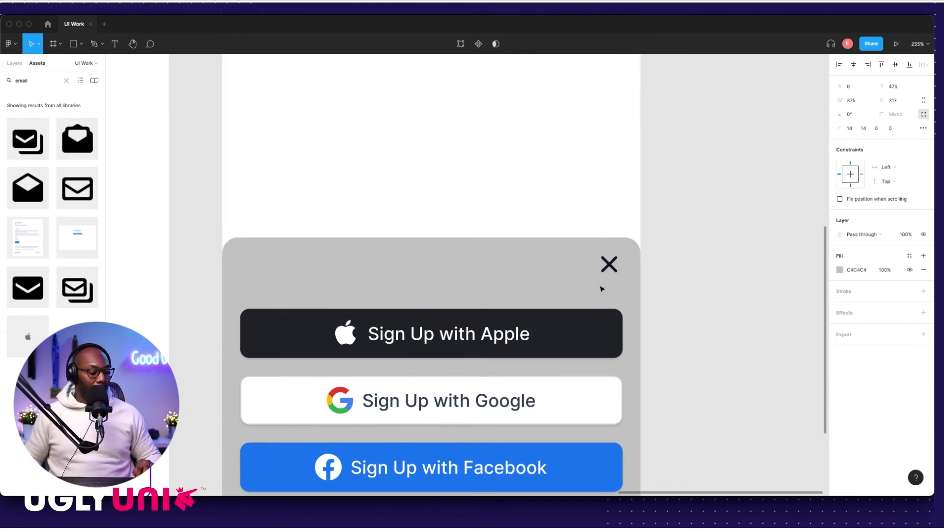
click(609, 265)
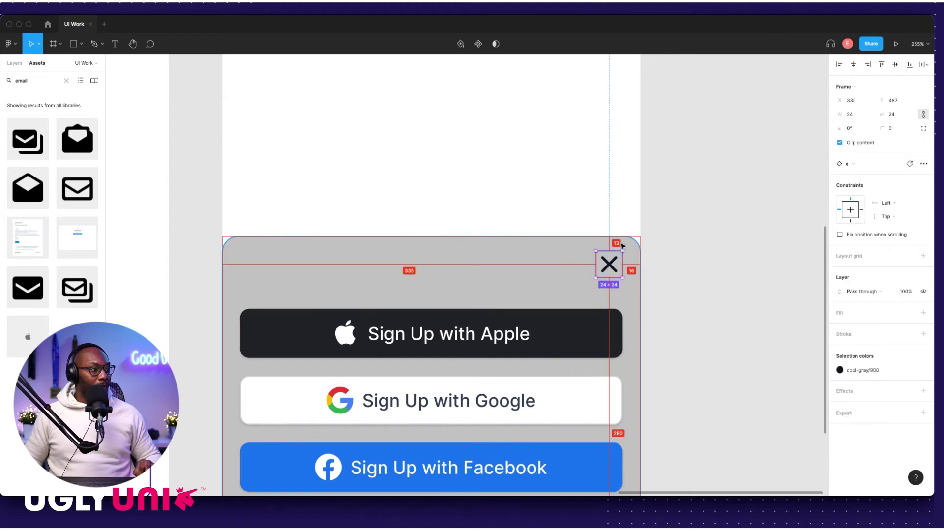
key(Down)
key(Down)
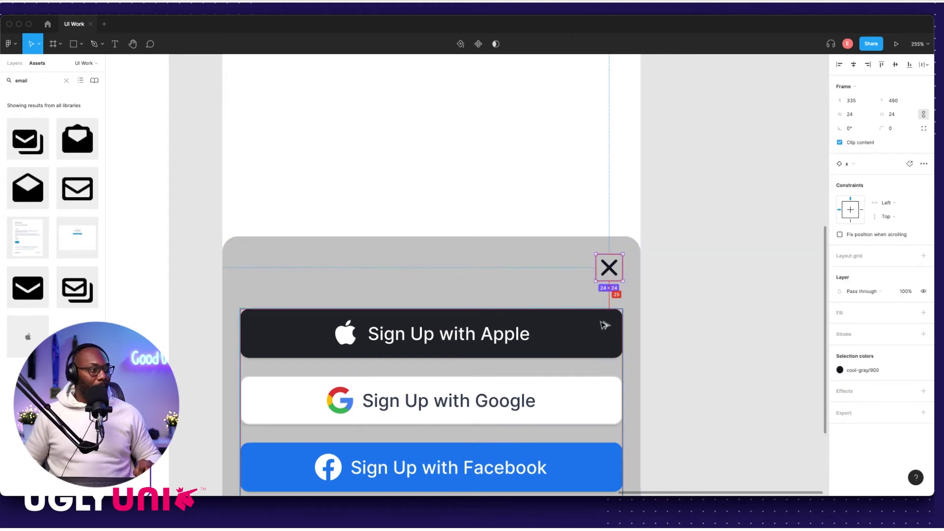
shift+click(599, 243)
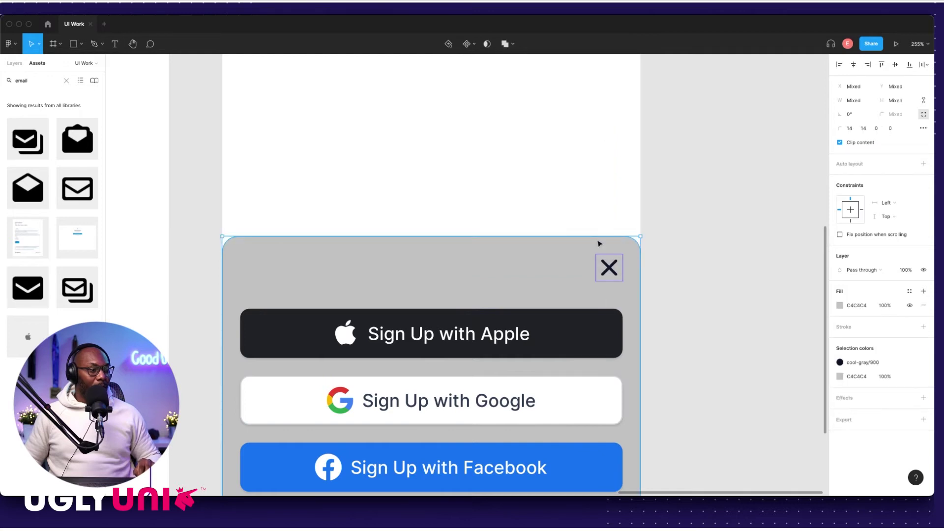
click(578, 219)
drag(578, 220, 622, 302)
click(656, 280)
click(618, 273)
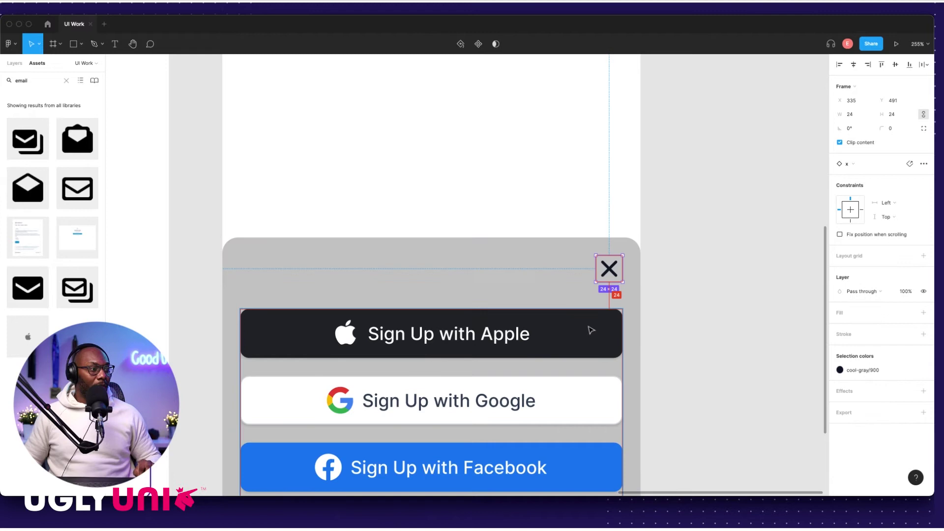
click(681, 255)
scroll(647, 259, down, 5)
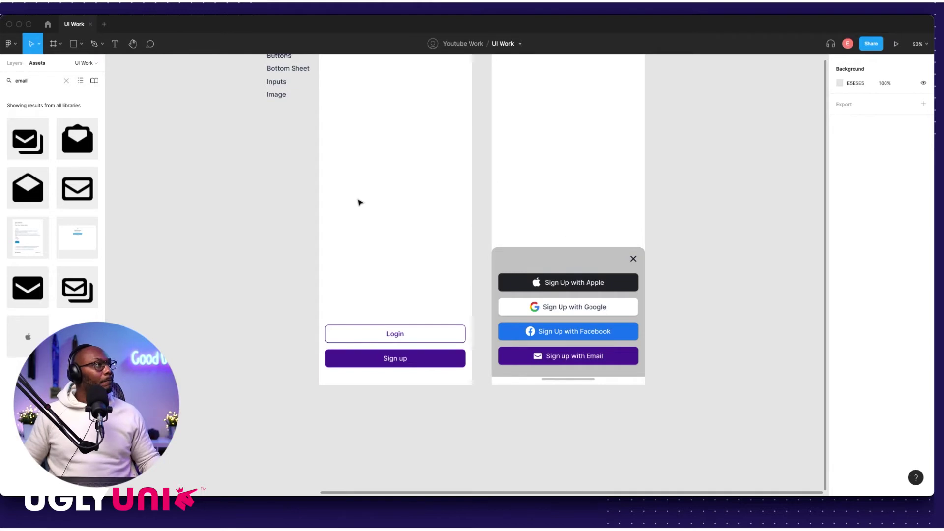
scroll(358, 202, up, 3)
Step: Move the Image label into the right frame and retype it as 'Sign up with dees'
scroll(323, 147, down, 1)
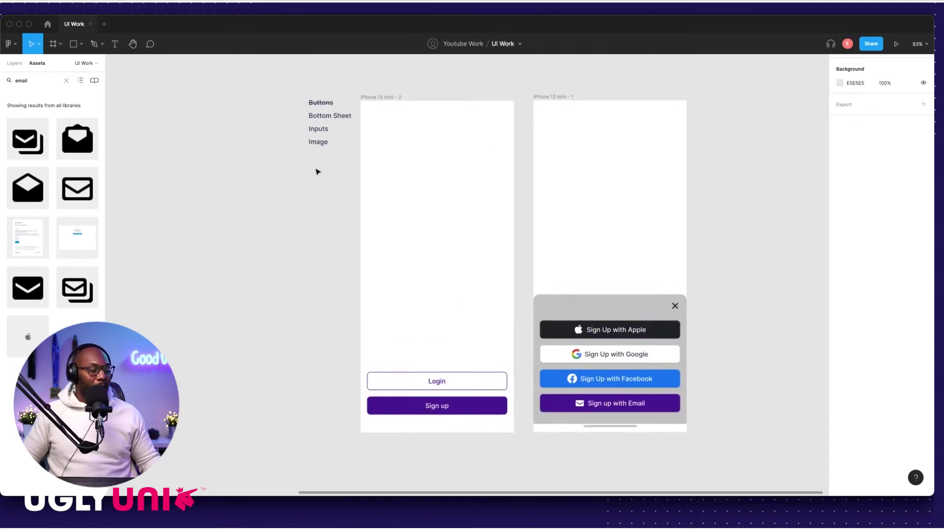
click(319, 148)
drag(319, 147, 610, 286)
scroll(608, 285, up, 5)
double_click(610, 286)
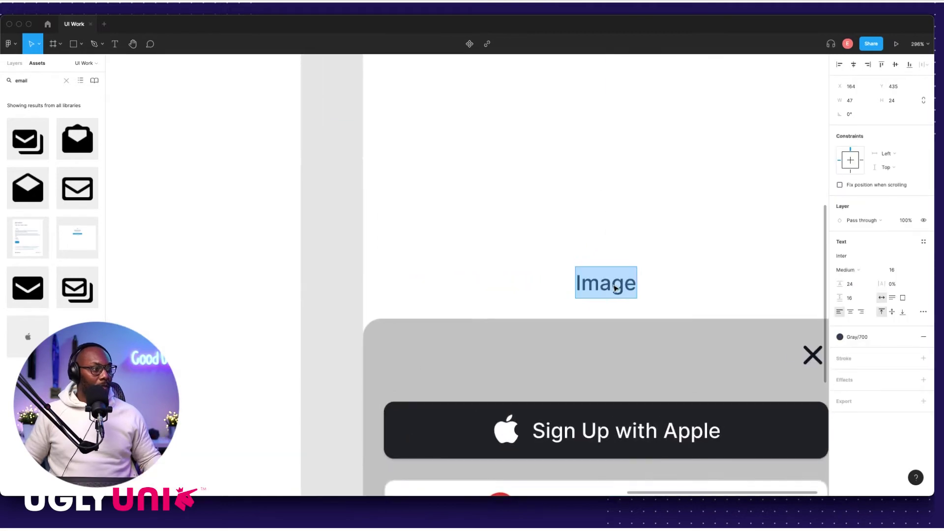
text(Sign up)
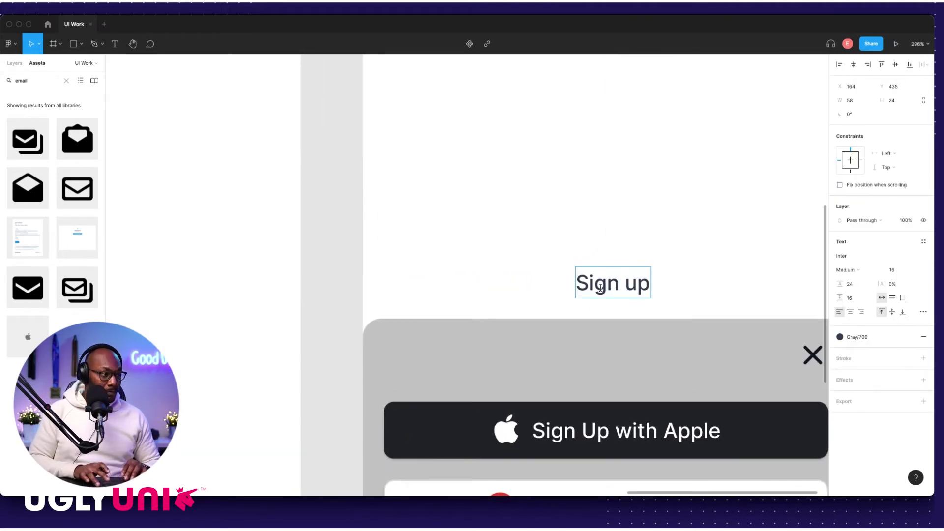
text( with)
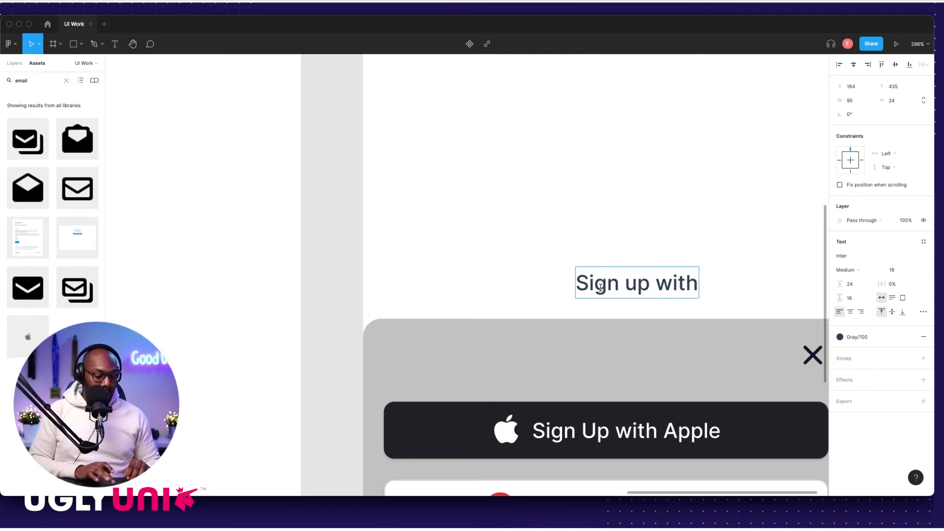
text( dee here)
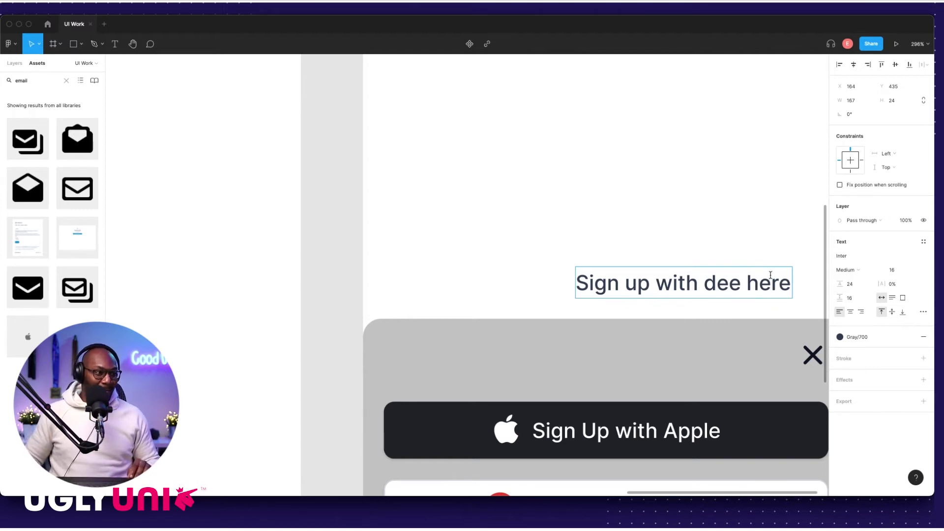
drag(740, 283, 828, 293)
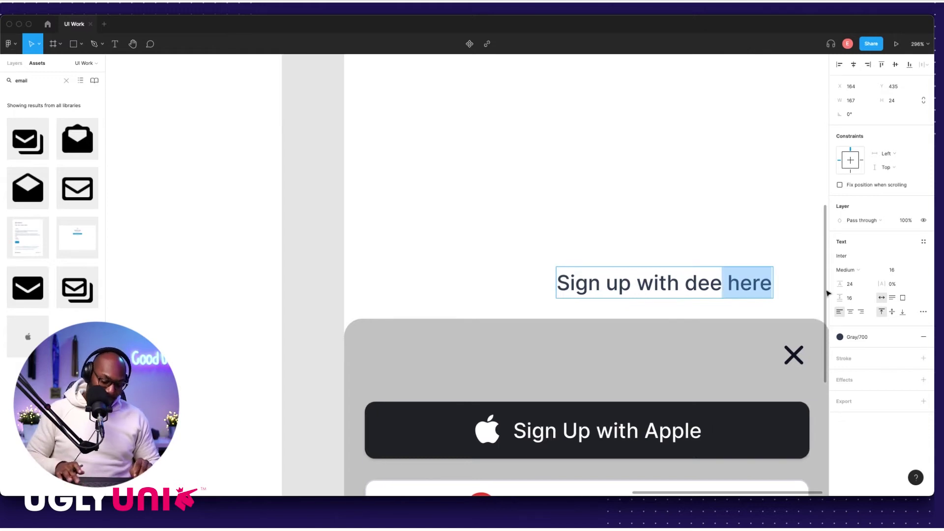
key(BackSpace)
text(s)
key(Escape)
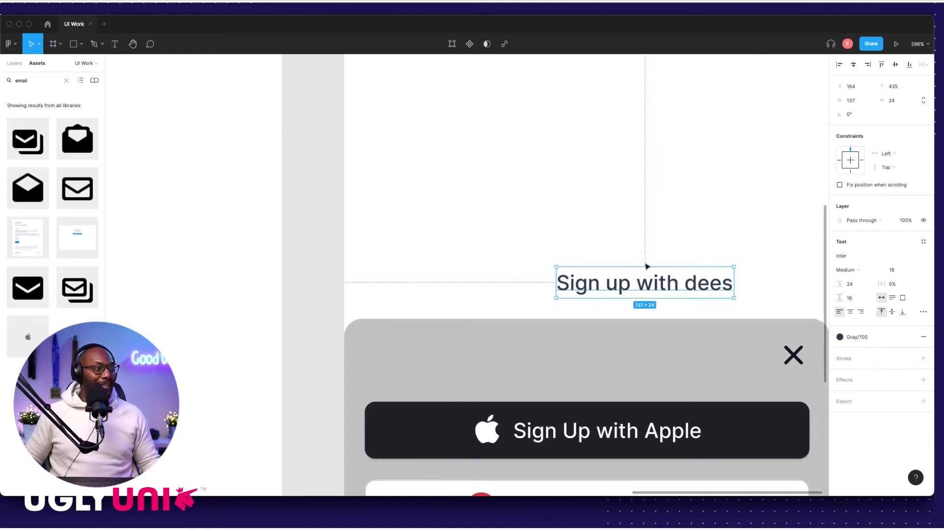
Step: Vertically centre the title text and position it centred above the grey sheet at X 119, Y 435
scroll(647, 275, down, 10)
click(891, 312)
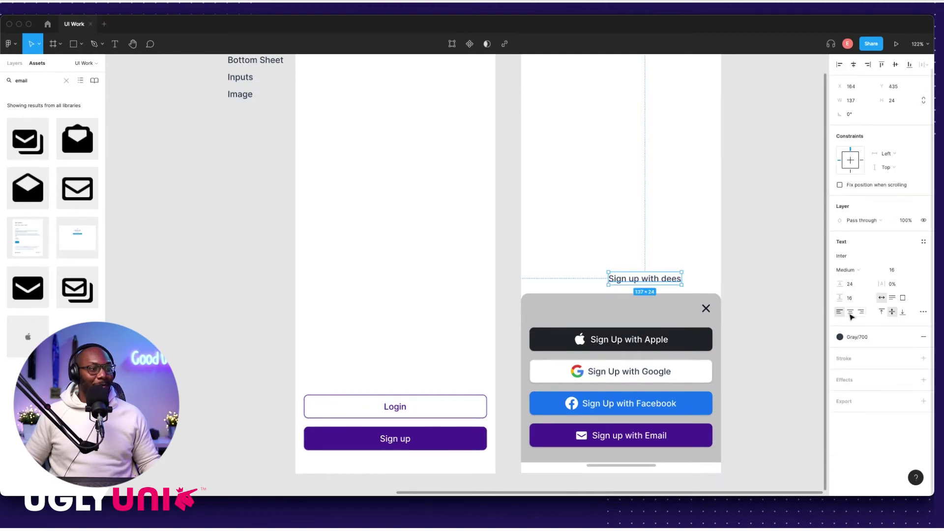
click(667, 261)
click(658, 285)
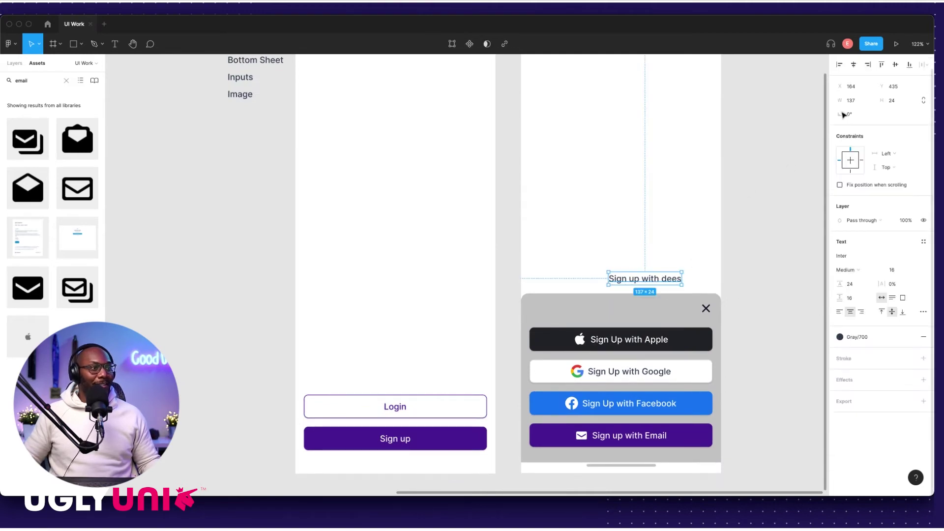
drag(658, 285, 640, 293)
scroll(614, 294, right, 3)
scroll(592, 295, up, 5)
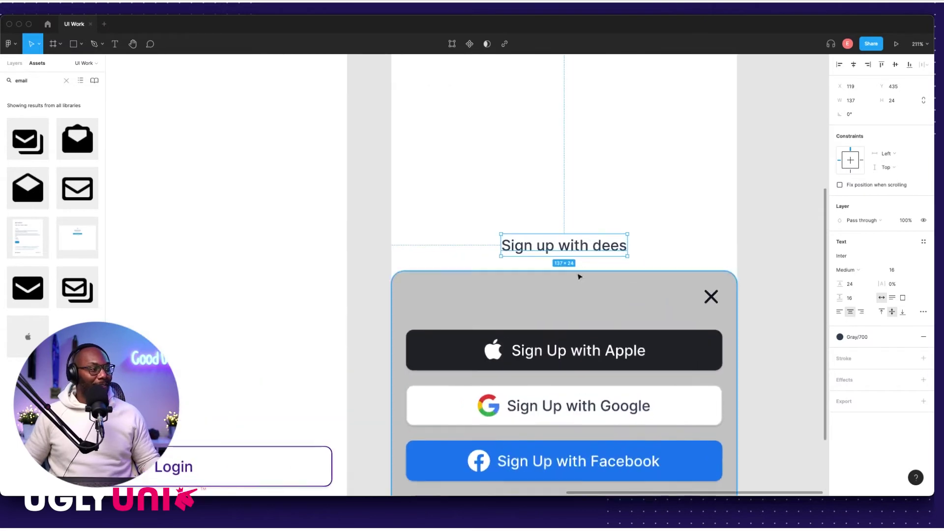
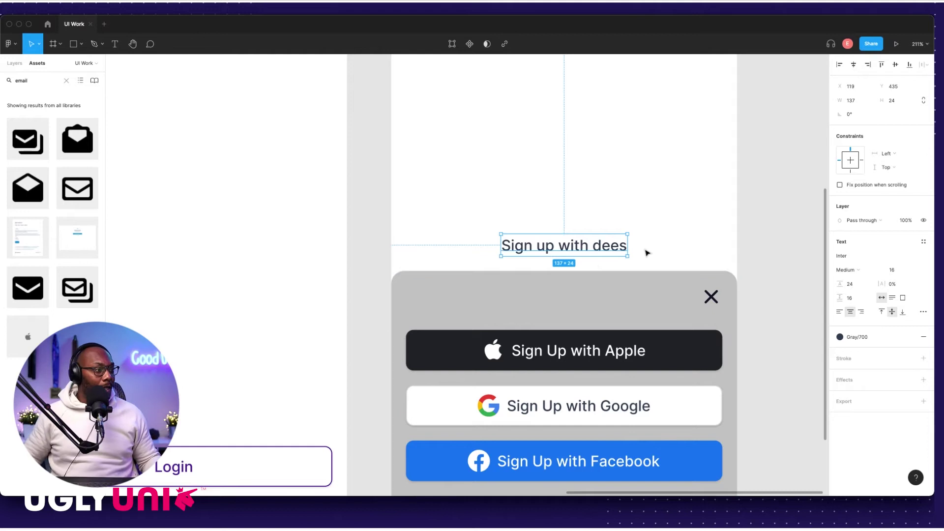
Step: Centre the sheet title on the guide, level with the close mark
scroll(599, 254, right, 2)
scroll(599, 253, down, 1)
drag(588, 287, 587, 283)
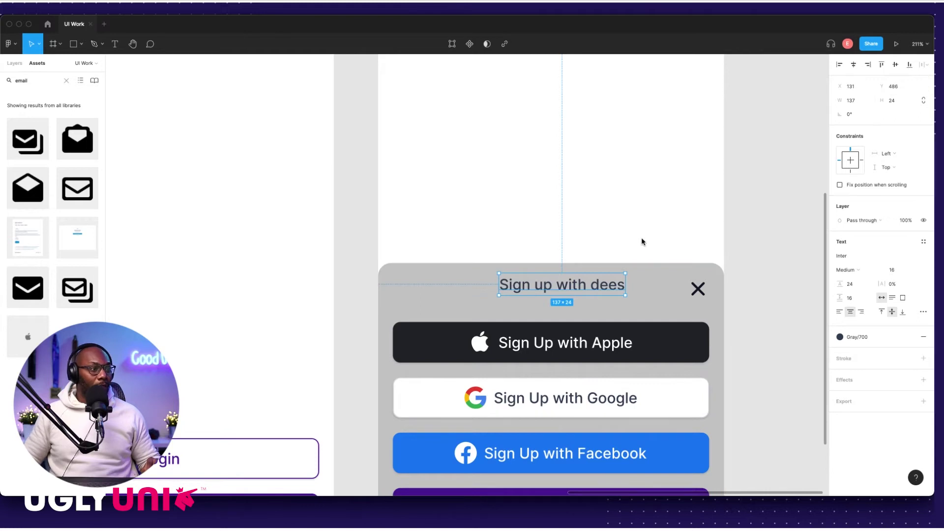
drag(581, 289, 589, 290)
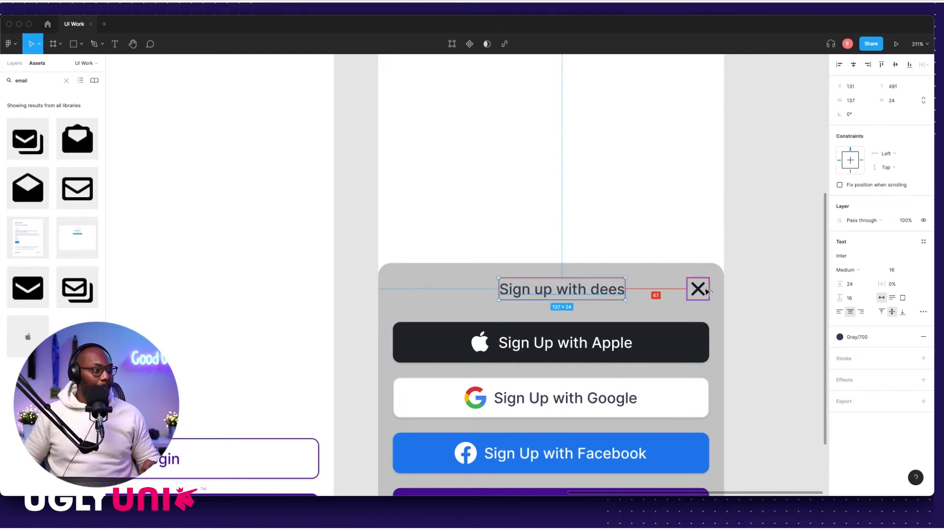
click(582, 291)
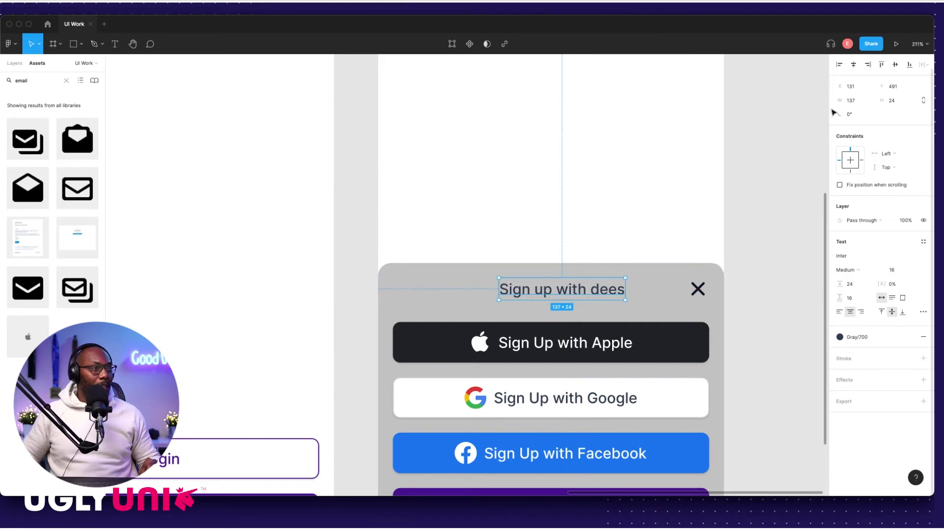
click(746, 220)
scroll(624, 310, down, 5)
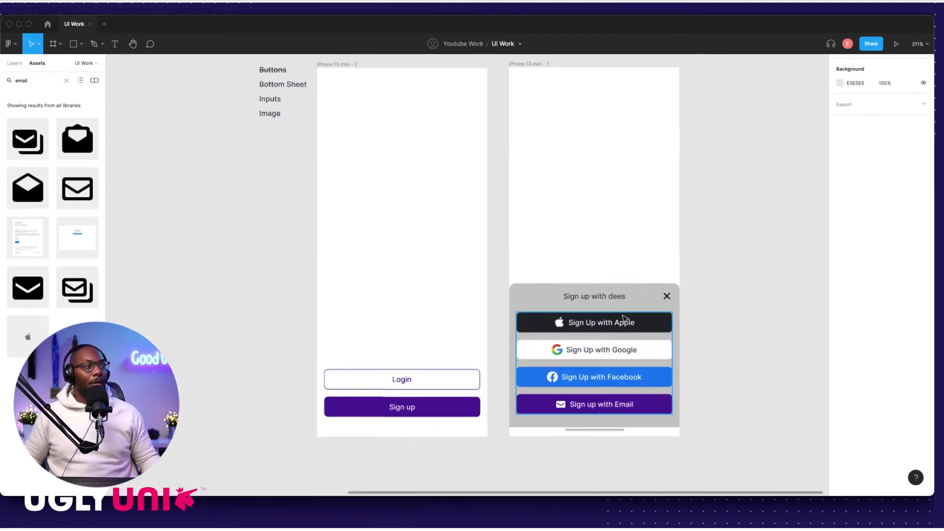
Step: Retype 'with' as 'wit' so the title reads 'Sign up wit dees'
double_click(590, 296)
scroll(590, 298, up, 6)
double_click(584, 284)
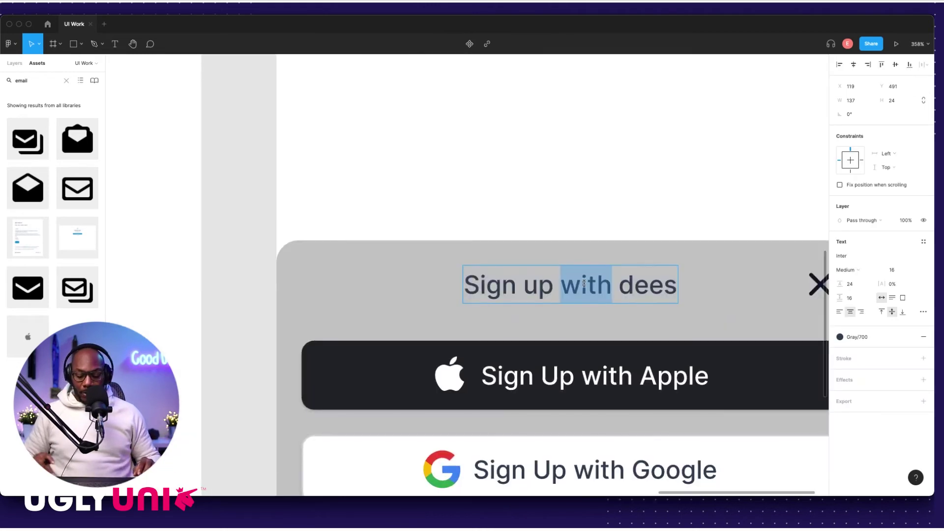
text(wit)
key(Escape)
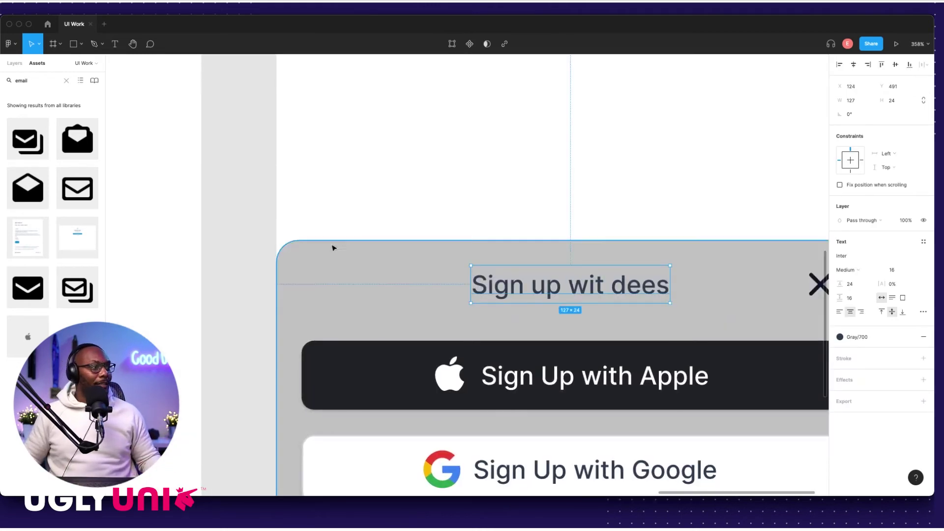
scroll(576, 273, down, 4)
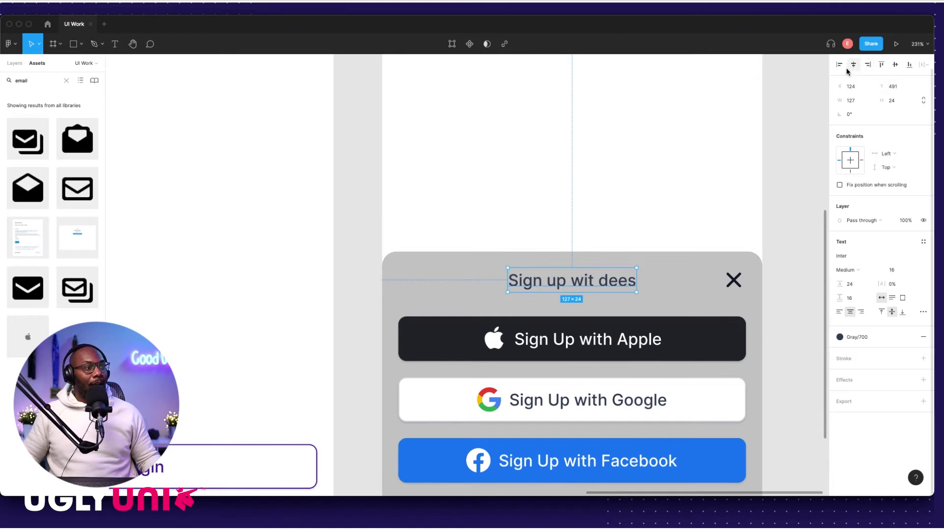
click(792, 211)
scroll(660, 288, down, 2)
scroll(661, 288, down, 5)
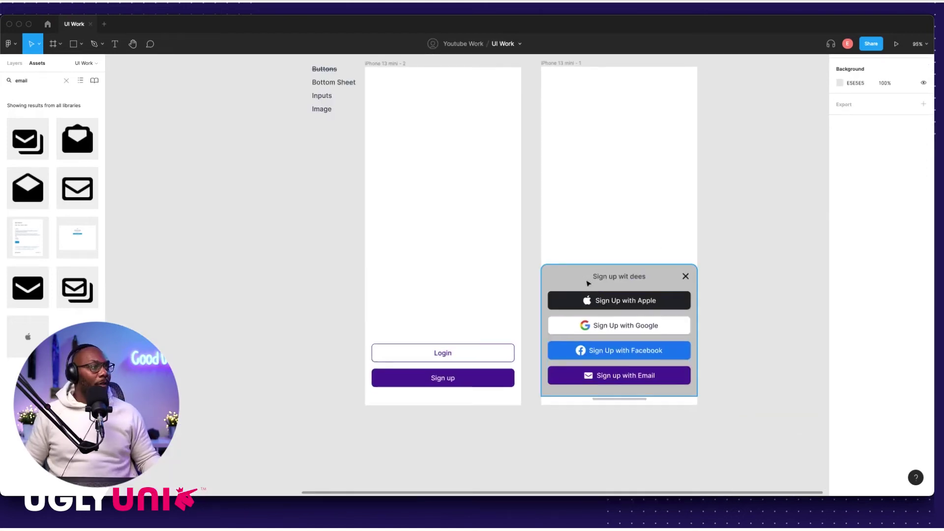
scroll(575, 281, down, 1)
Step: Make the bottom sheet taller, from 317 to 337 px
click(564, 281)
scroll(594, 388, up, 2)
scroll(594, 389, up, 3)
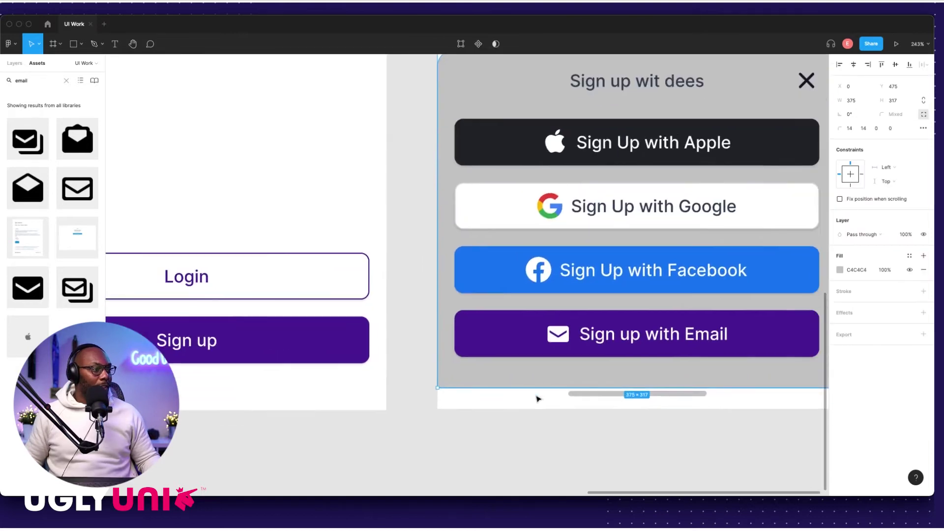
scroll(538, 397, down, 1)
drag(521, 374, 522, 394)
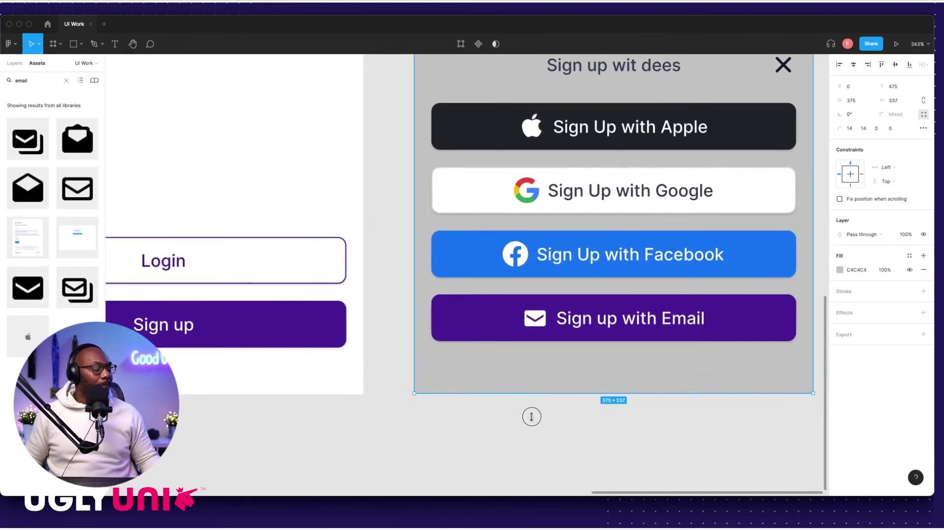
scroll(532, 416, down, 3)
Step: Paste a 130×5 rounded bar near the sheet bottom and lighten its fill to CECDCD
key(ctrl+v)
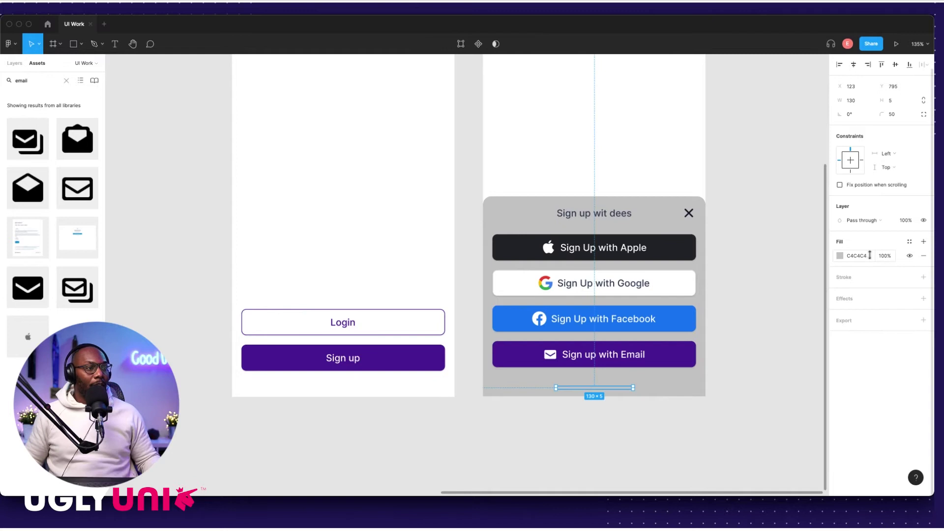
click(840, 256)
drag(732, 293, 726, 290)
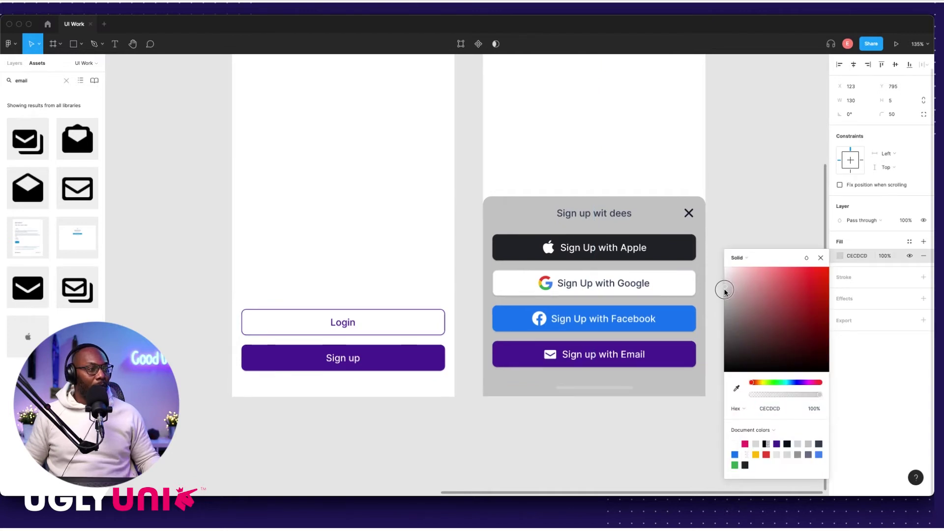
click(730, 289)
scroll(579, 264, down, 6)
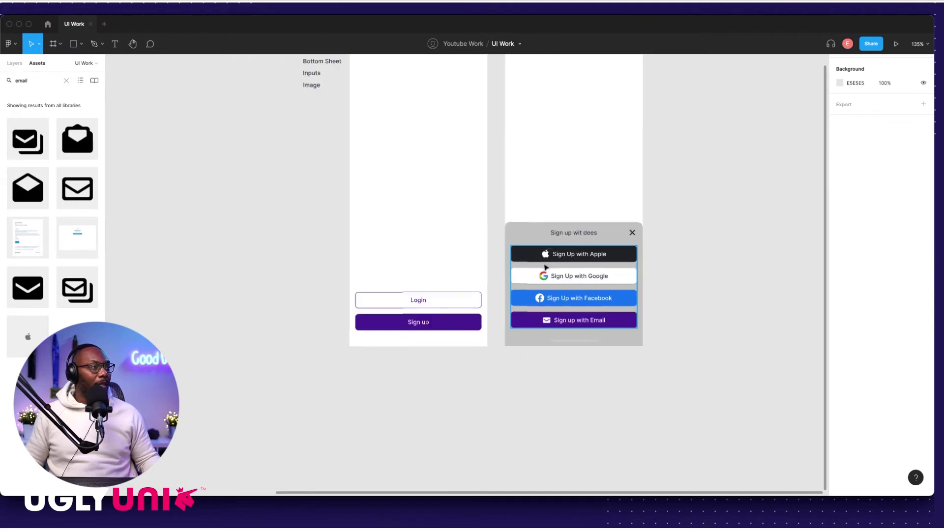
scroll(659, 268, left, 1)
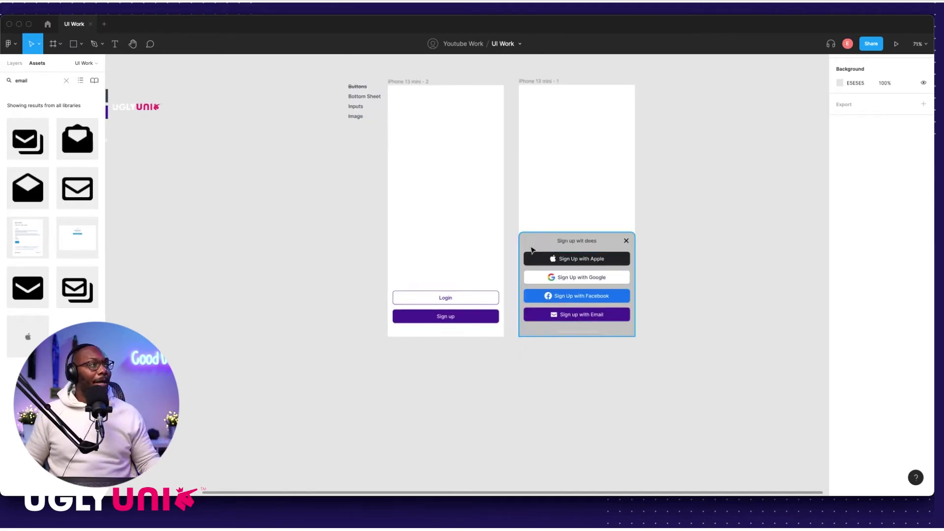
scroll(407, 189, up, 2)
scroll(379, 159, up, 10)
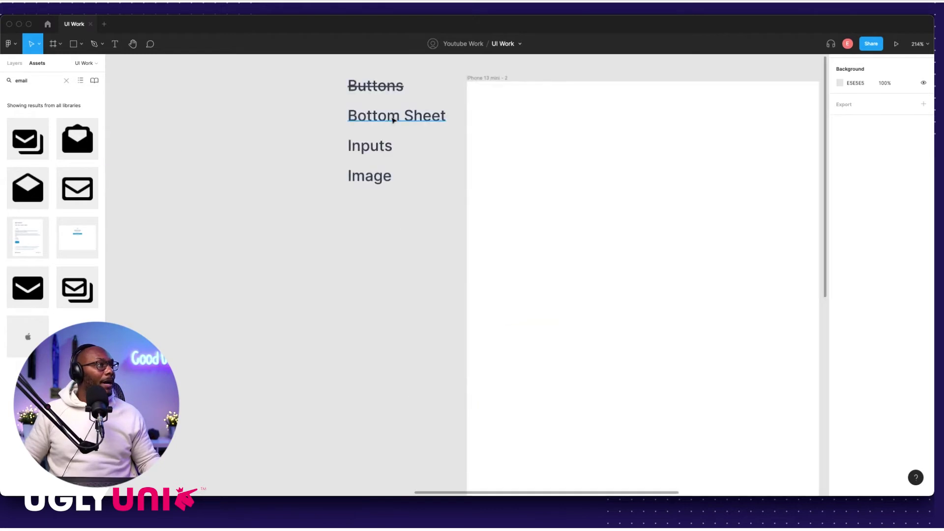
click(393, 120)
Step: Strike through the Bottom Sheet label in the checklist
click(923, 241)
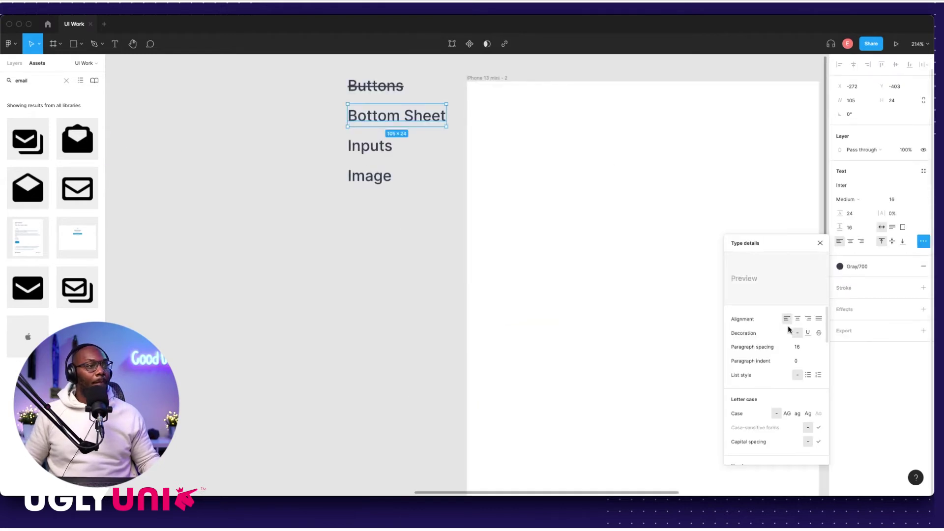
click(819, 333)
click(361, 309)
scroll(495, 304, down, 10)
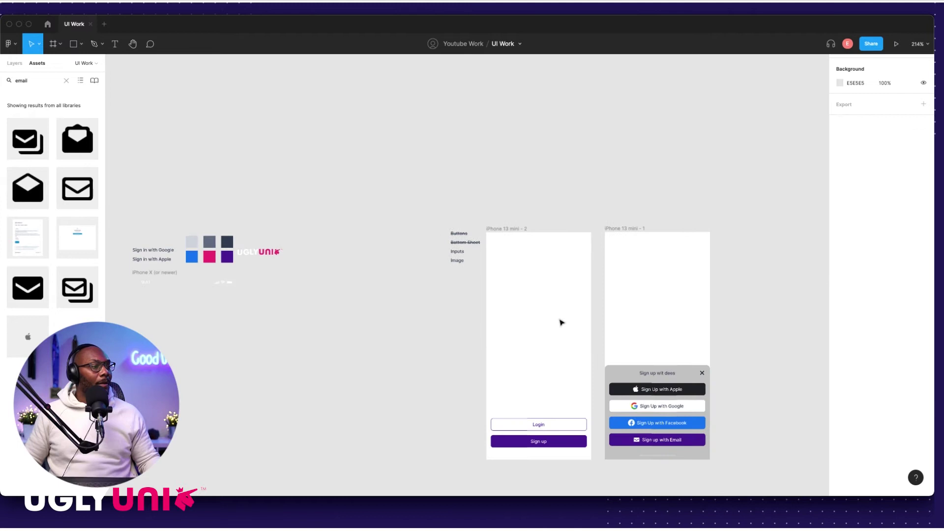
scroll(562, 322, right, 5)
scroll(562, 322, down, 3)
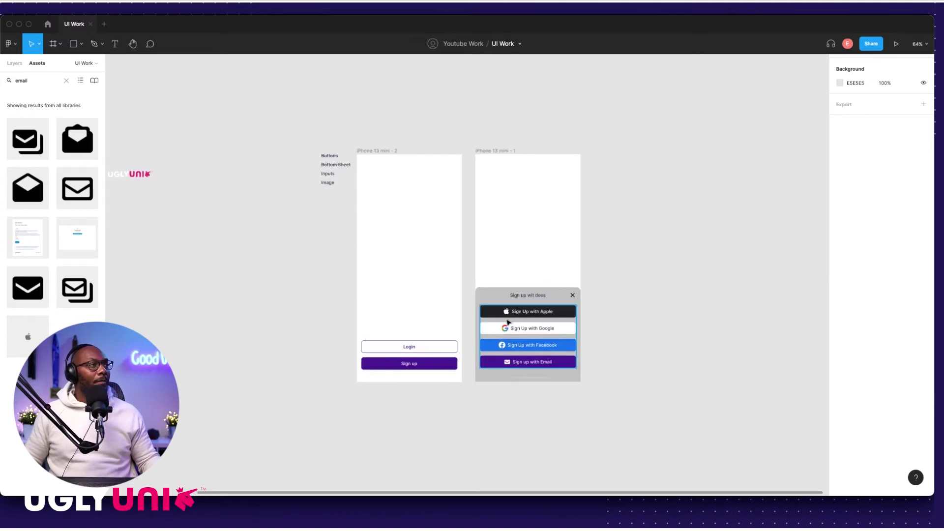
scroll(329, 209, up, 5)
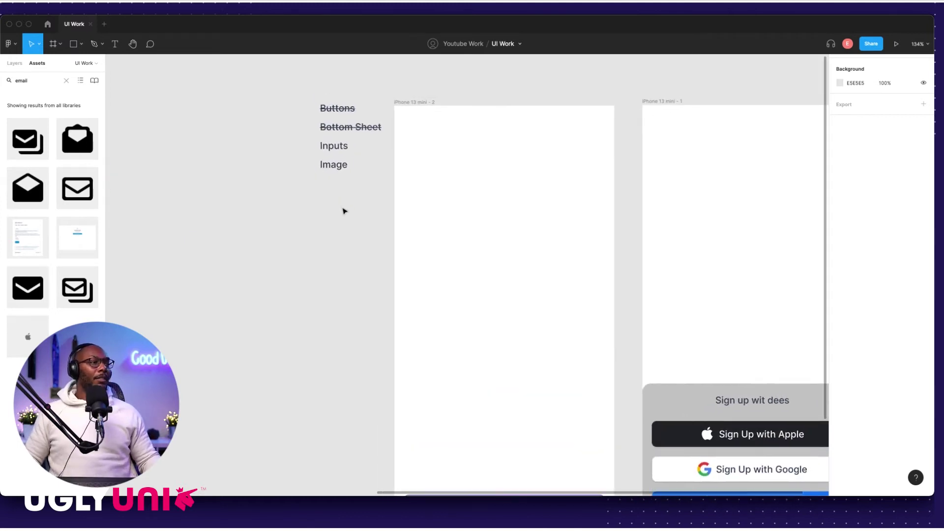
scroll(344, 209, down, 2)
scroll(345, 234, up, 2)
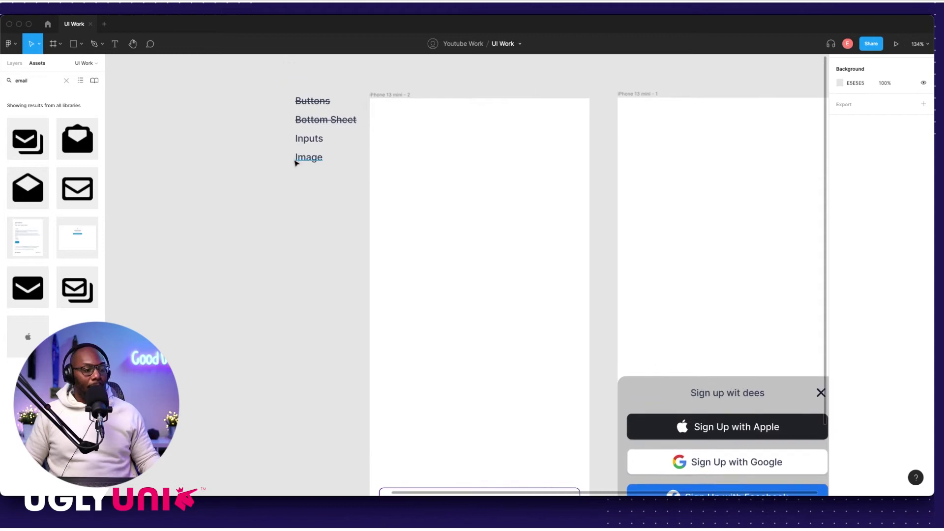
scroll(315, 205, down, 5)
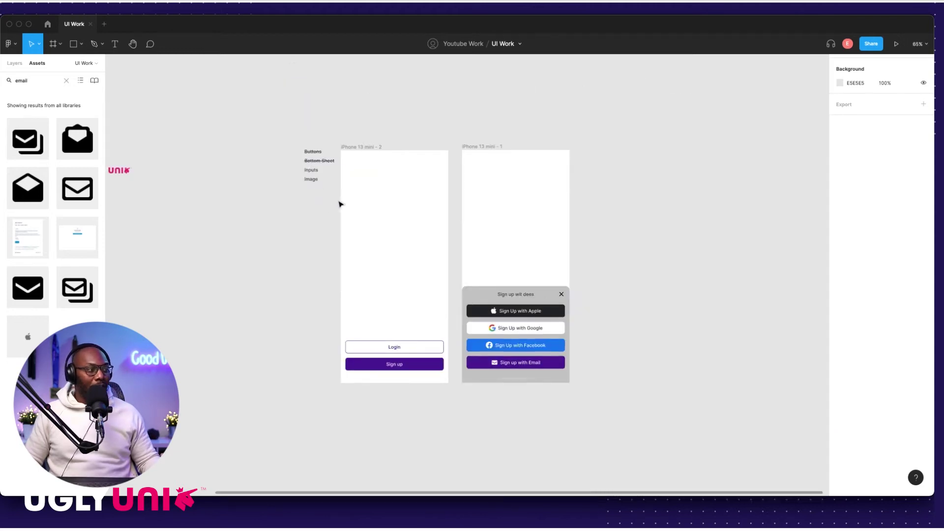
Step: Duplicate the iPhone 13 mini - 1 frame to its right as iPhone 13 mini - 4
click(369, 147)
click(487, 139)
click(486, 148)
drag(485, 150, 598, 152)
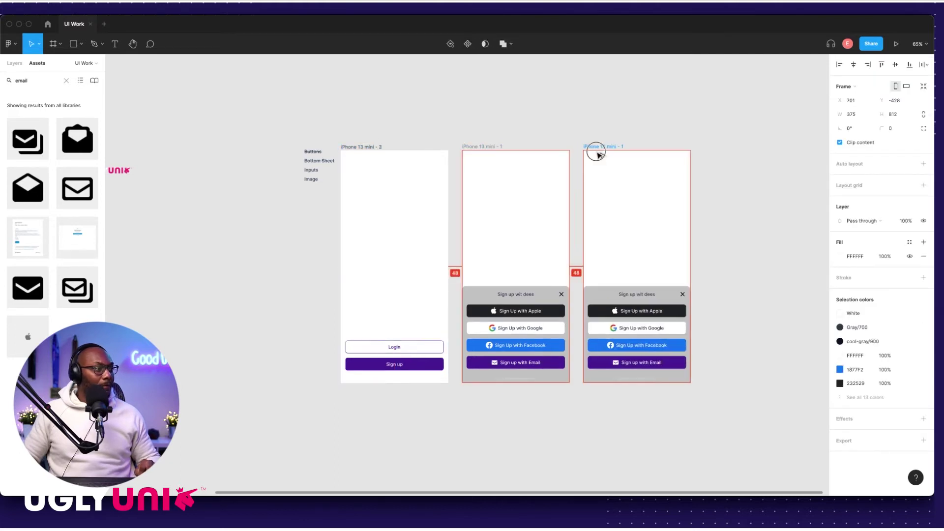
click(577, 128)
scroll(293, 207, up, 5)
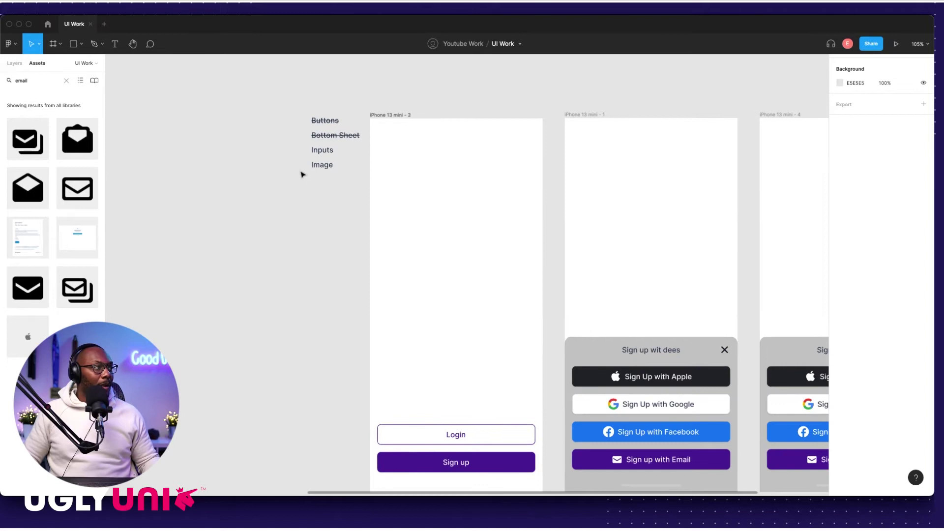
scroll(340, 198, down, 4)
scroll(351, 196, left, 3)
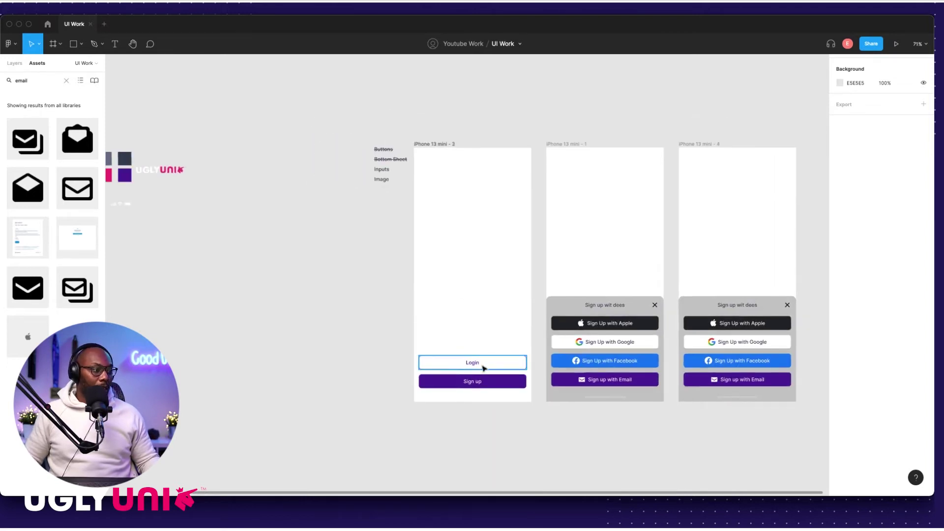
scroll(488, 351, up, 6)
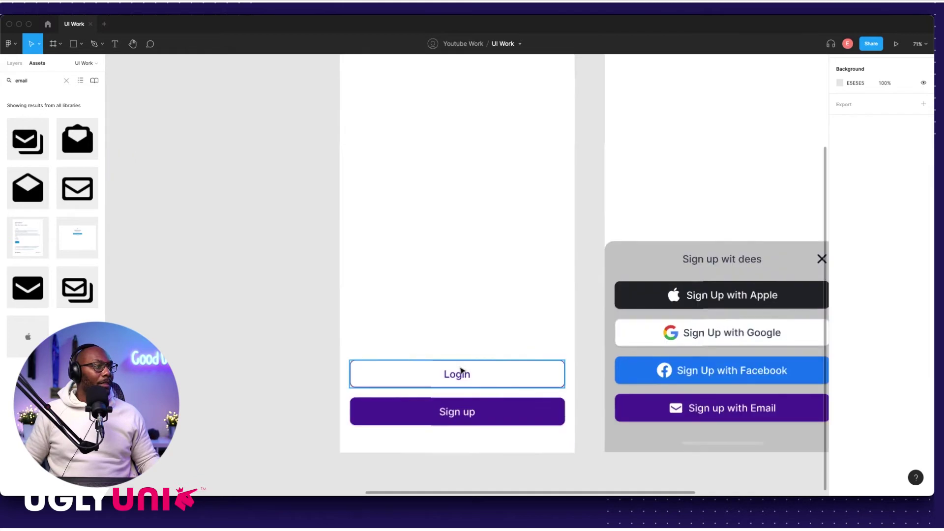
scroll(352, 324, down, 5)
scroll(482, 274, up, 5)
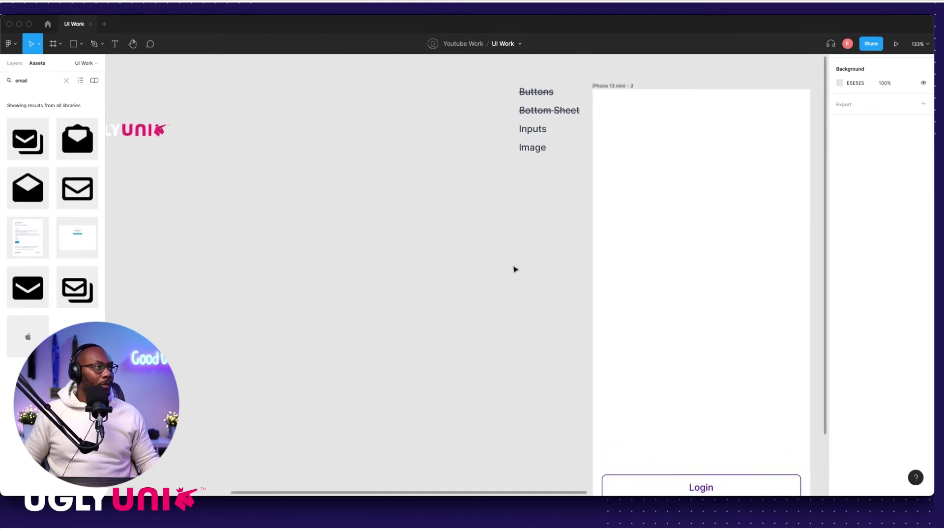
scroll(446, 250, right, 1)
Step: Draw a grey input rectangle and set its width to 343, matching the Login button
key(r)
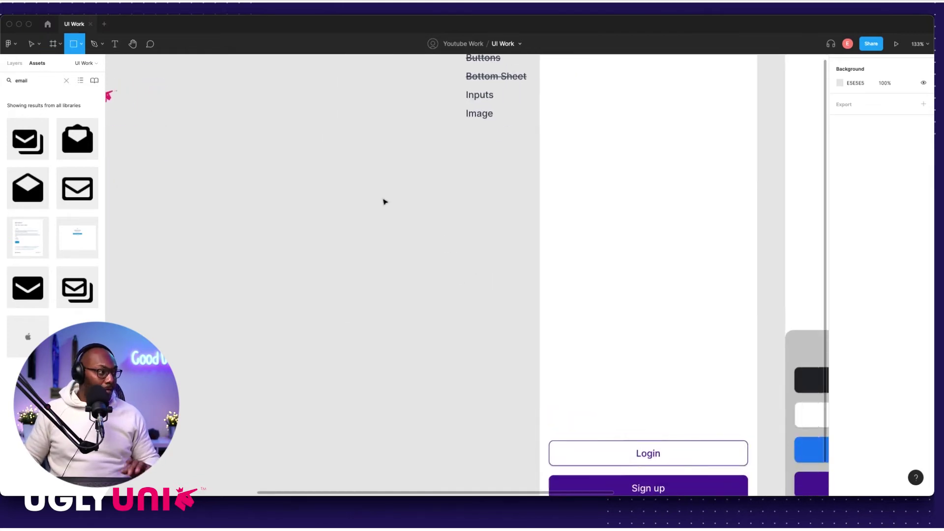
drag(363, 177, 520, 204)
click(894, 101)
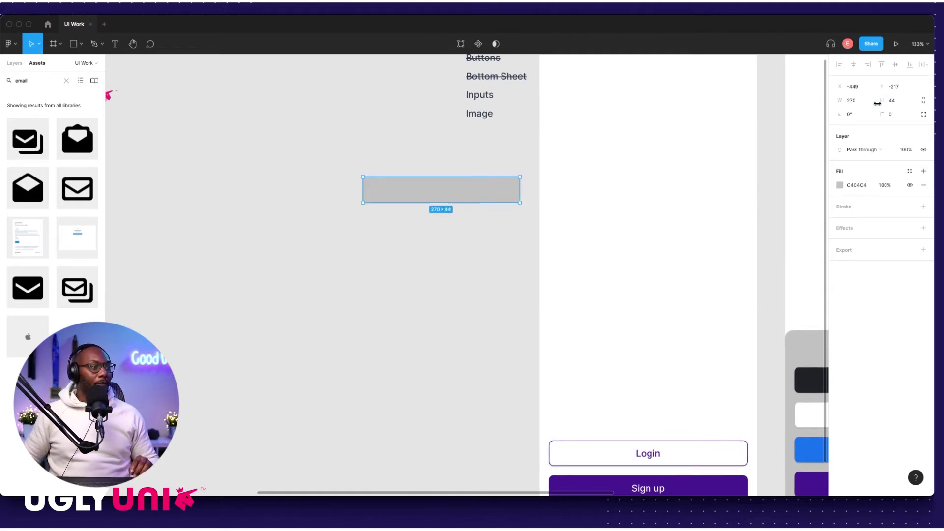
click(610, 457)
click(399, 185)
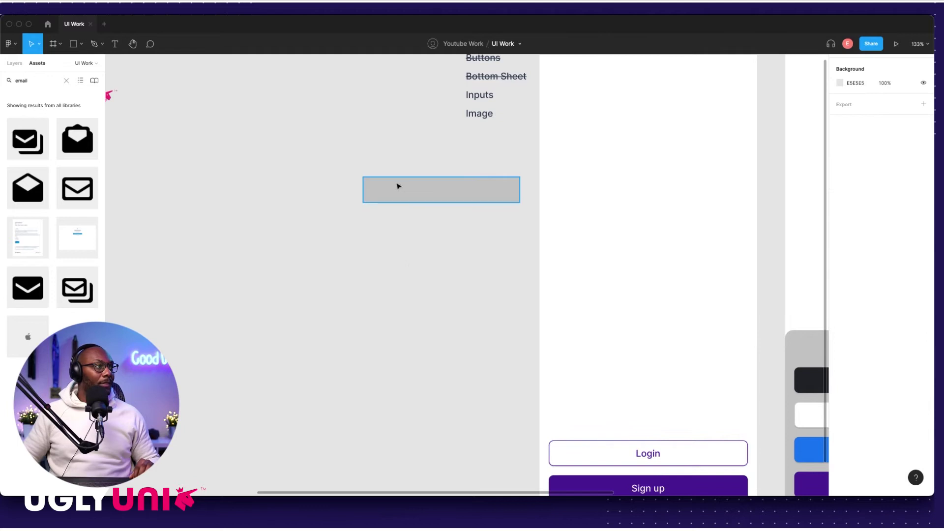
click(593, 452)
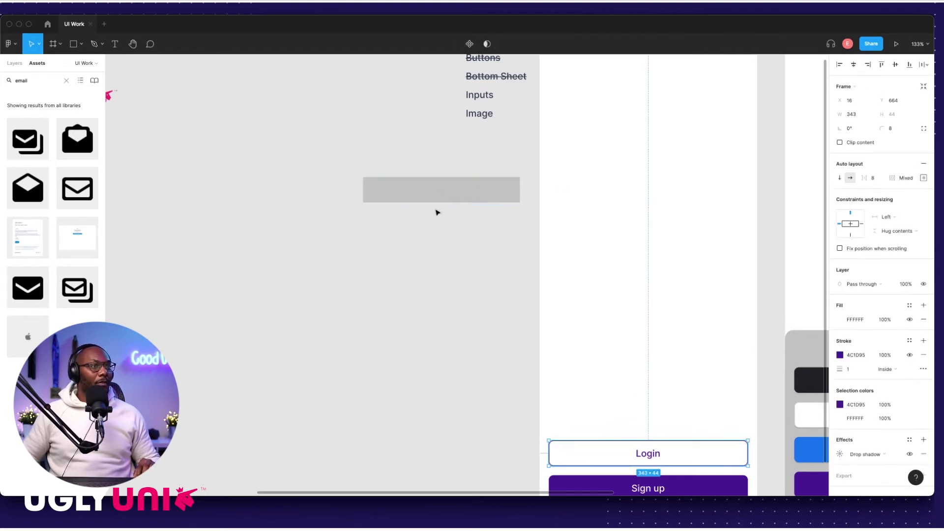
click(418, 194)
click(854, 101)
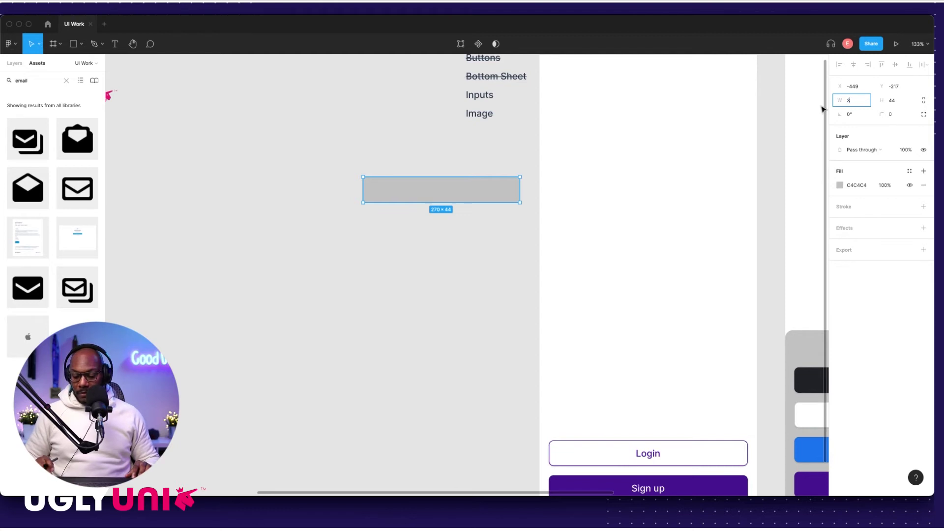
text(343)
key(Return)
drag(487, 195, 424, 194)
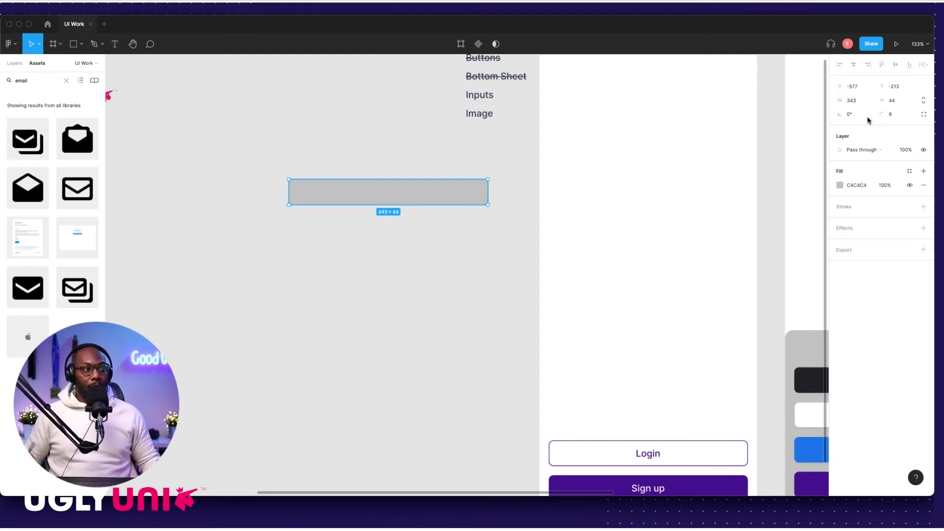
click(447, 155)
Step: Place a copy of the Inputs label above the bar and left-align the two
scroll(492, 156, up, 2)
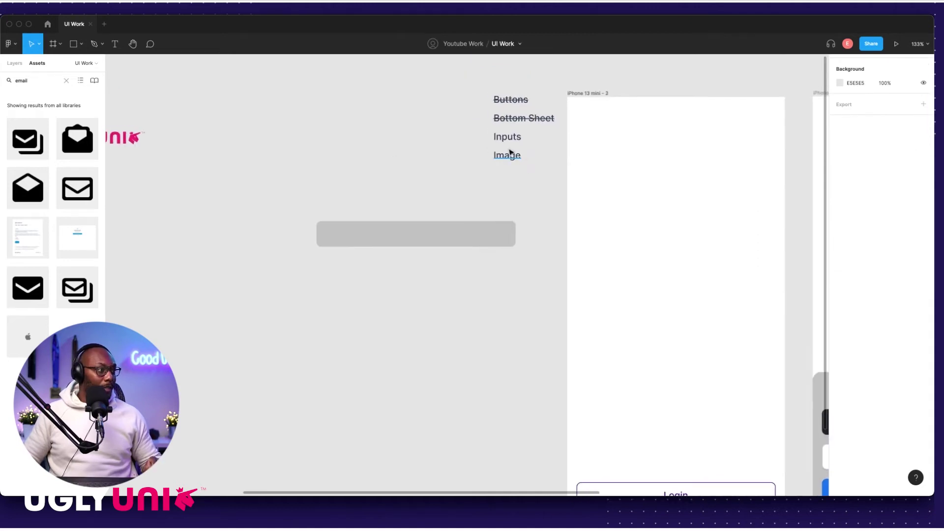
click(508, 141)
drag(510, 141, 337, 213)
scroll(393, 205, up, 3)
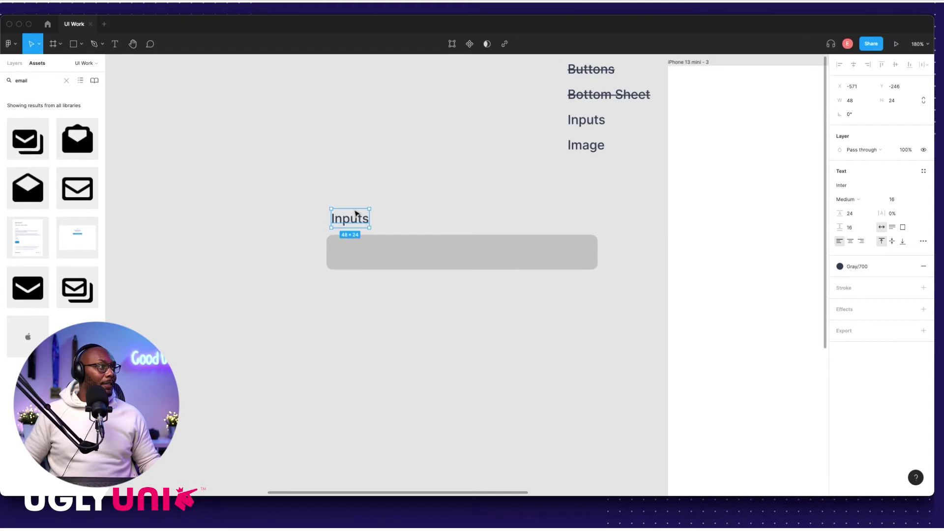
scroll(359, 227, left, 2)
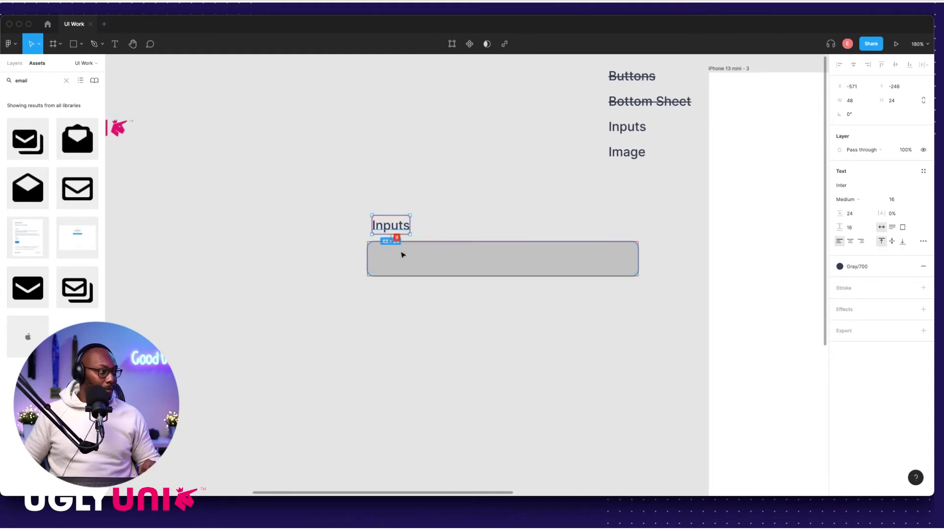
key(Down)
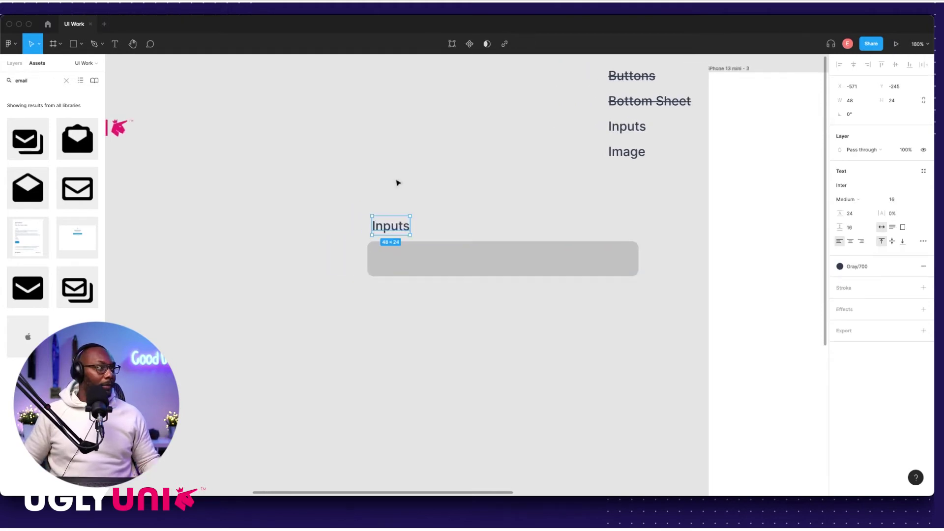
scroll(377, 244, up, 5)
drag(334, 178, 463, 265)
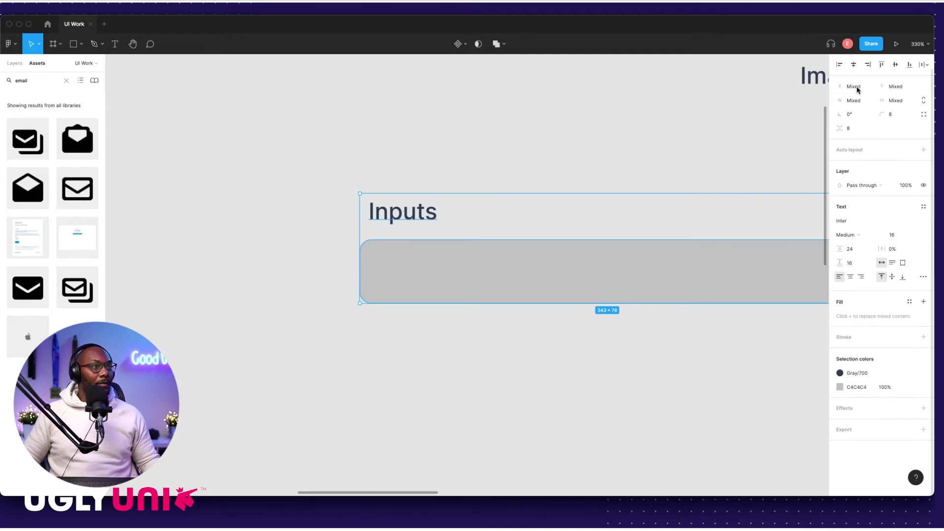
click(840, 65)
click(803, 91)
Step: Rename the label to 'Name' and fill the input bar F2F2F2
click(400, 220)
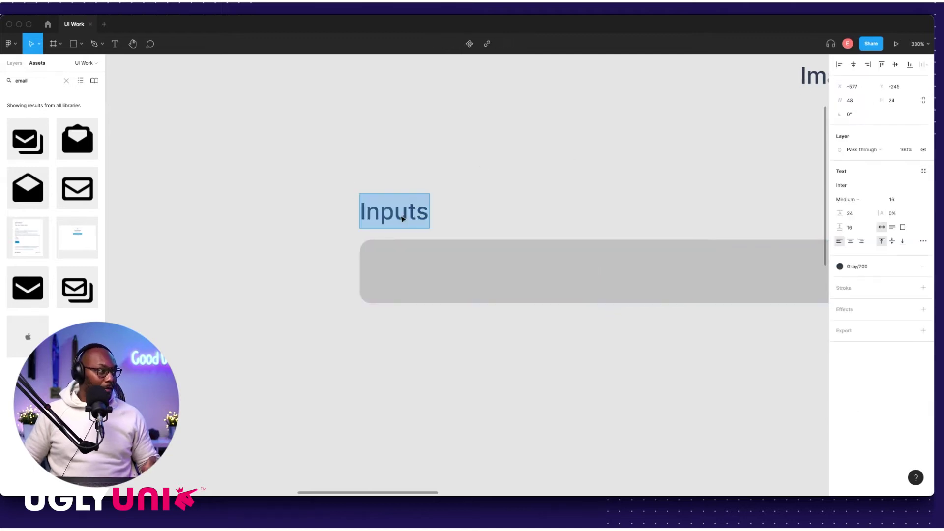
text(Name)
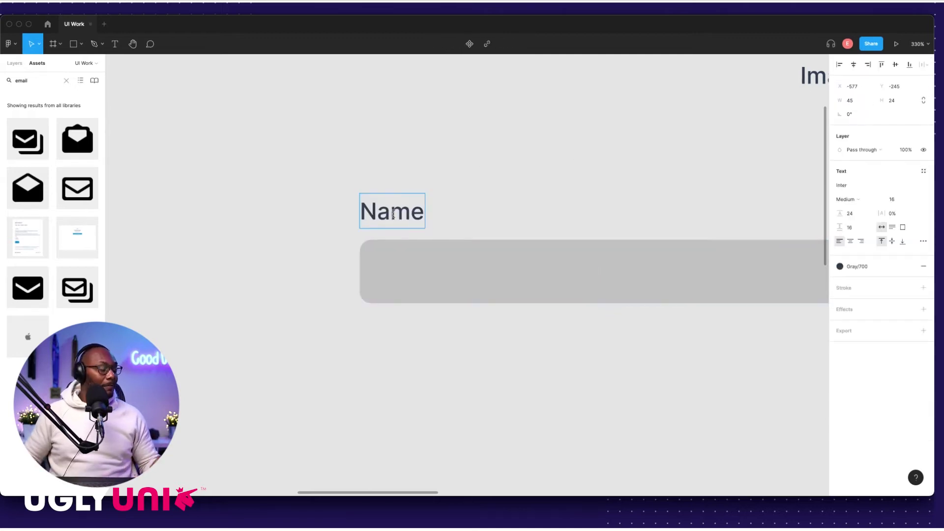
click(435, 157)
scroll(495, 229, down, 3)
click(485, 241)
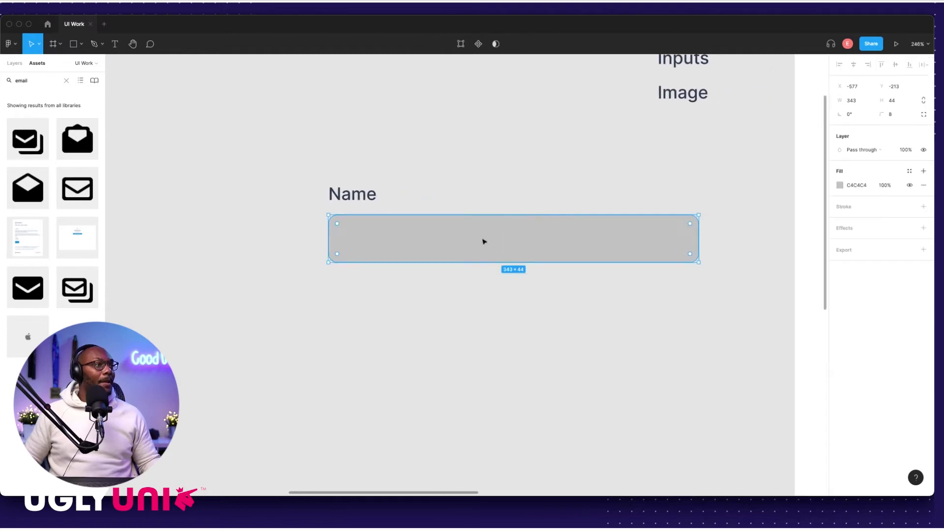
scroll(723, 251, down, 5)
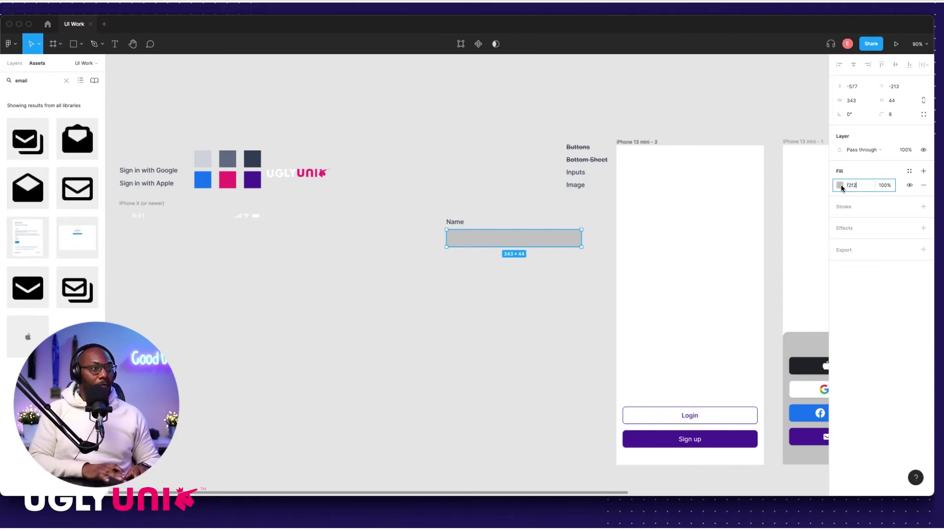
key(Return)
Step: Move the Name label and field into the iPhone frame and duplicate the field below
drag(422, 191, 662, 246)
scroll(602, 235, right, 5)
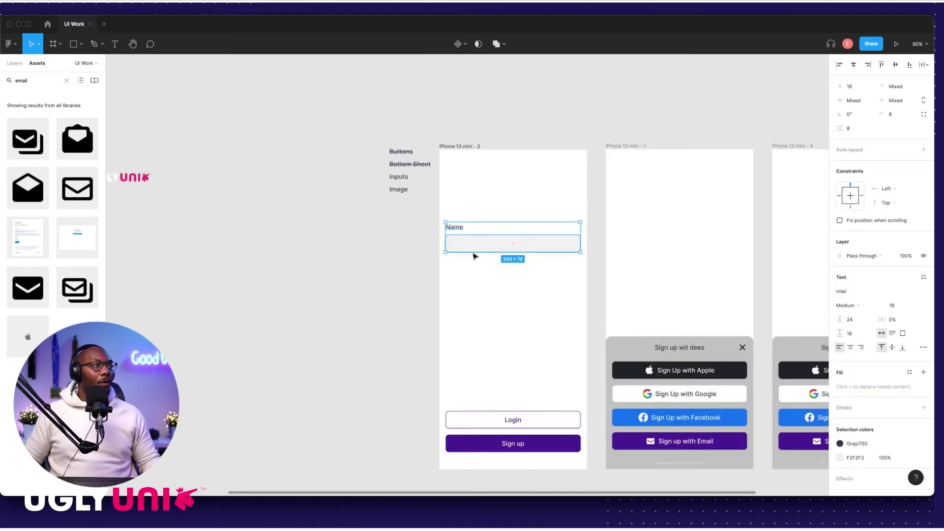
scroll(476, 255, up, 5)
key(Escape)
click(444, 232)
drag(445, 232, 466, 320)
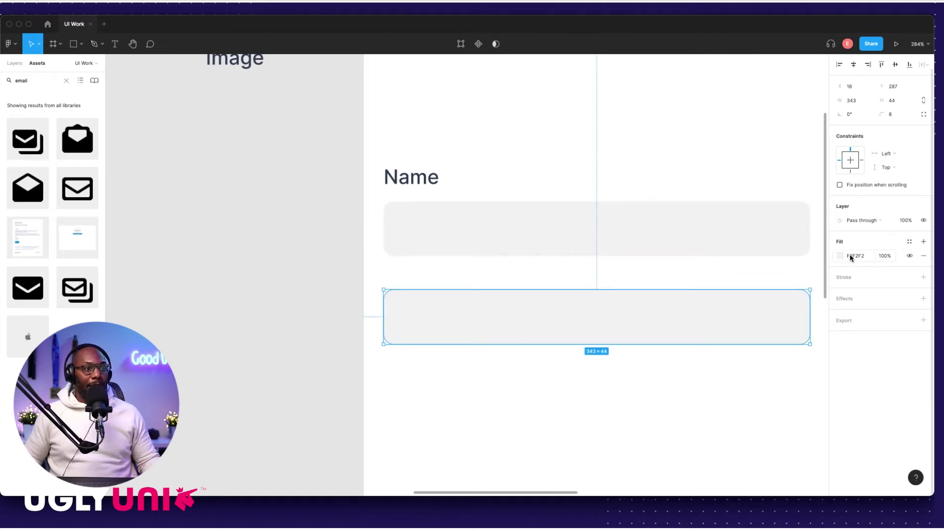
Step: Fill the duplicated input field white with FFFFFF
double_click(859, 256)
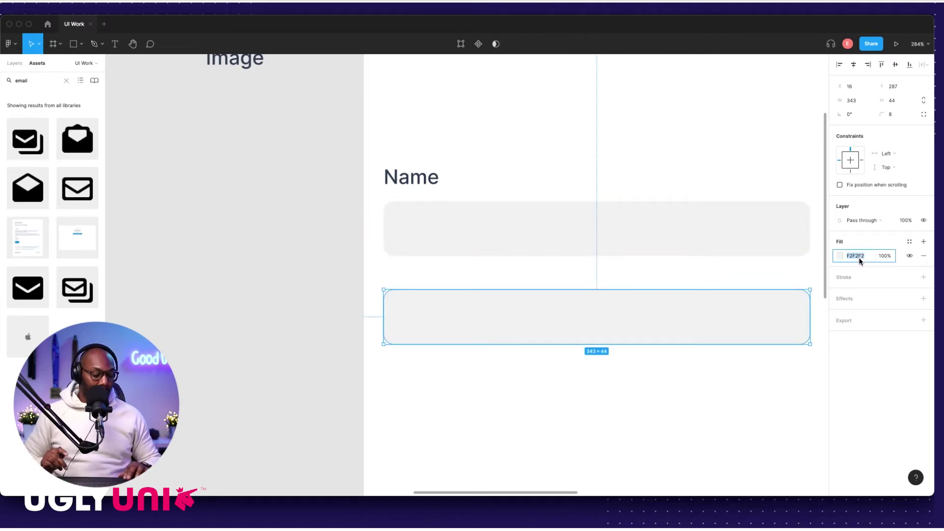
text(ffffff)
key(Return)
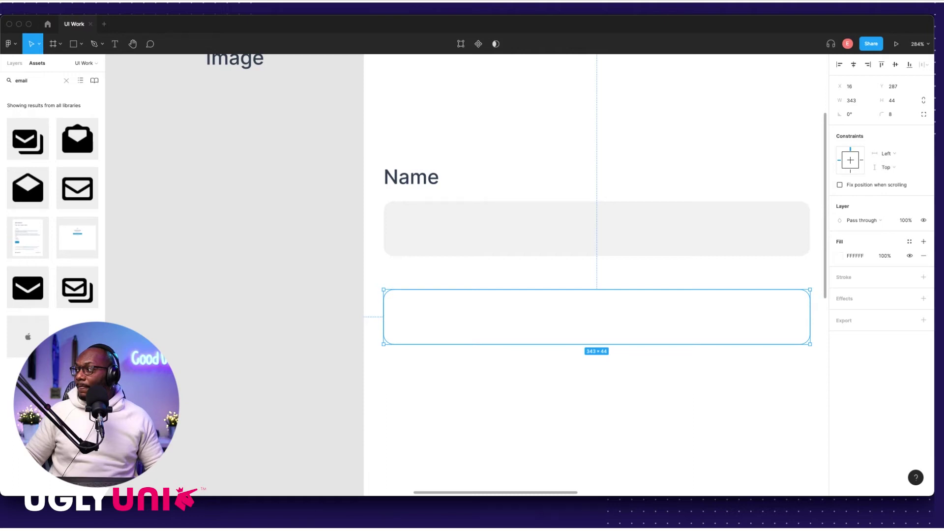
click(296, 313)
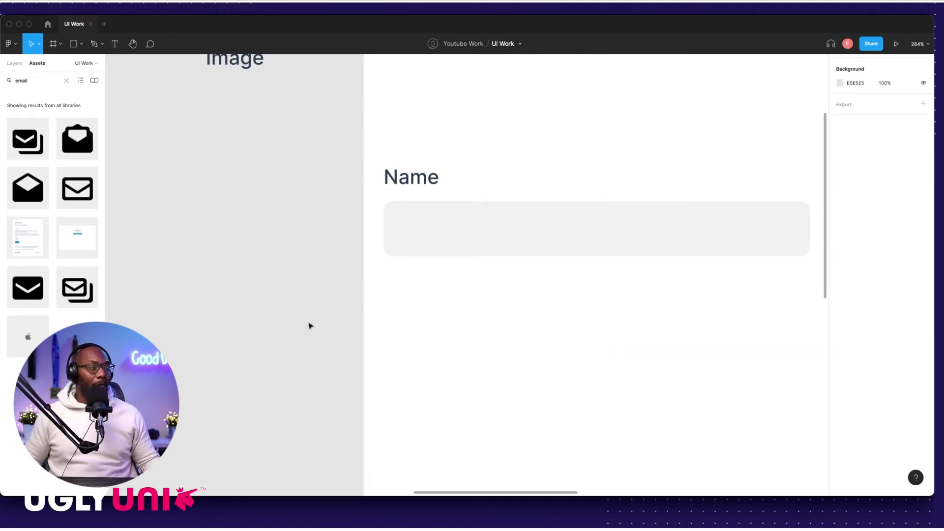
scroll(310, 326, down, 5)
click(400, 303)
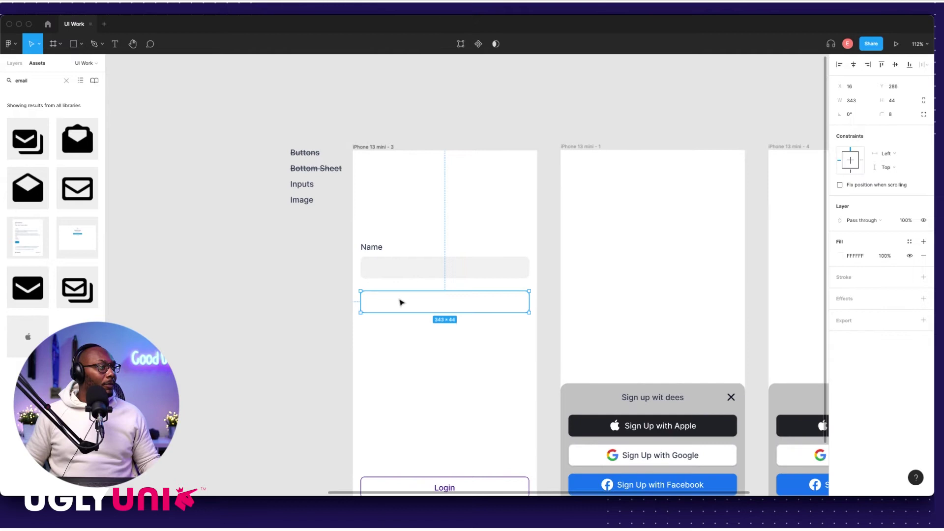
scroll(416, 303, left, 1)
click(909, 277)
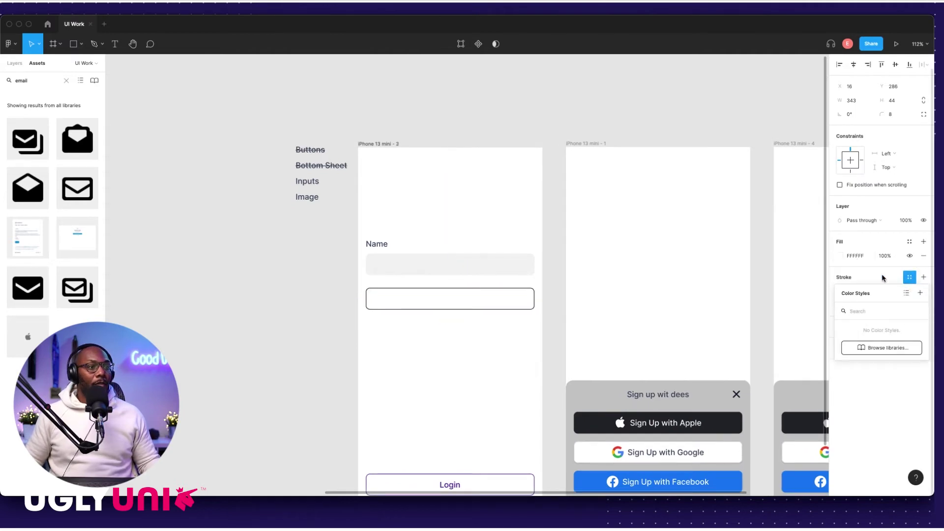
Step: Add an outline to the white field, trying greys D8D8D8 and CECECE
click(883, 279)
click(840, 291)
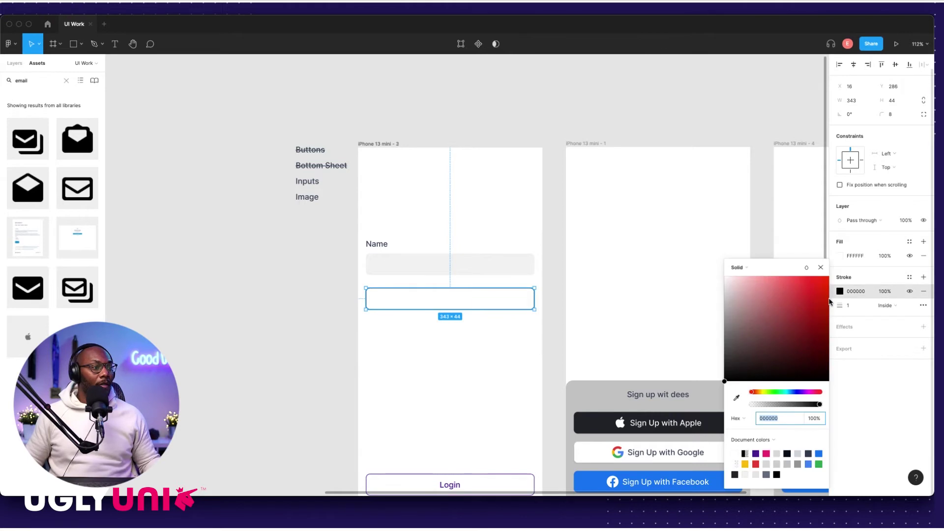
click(767, 465)
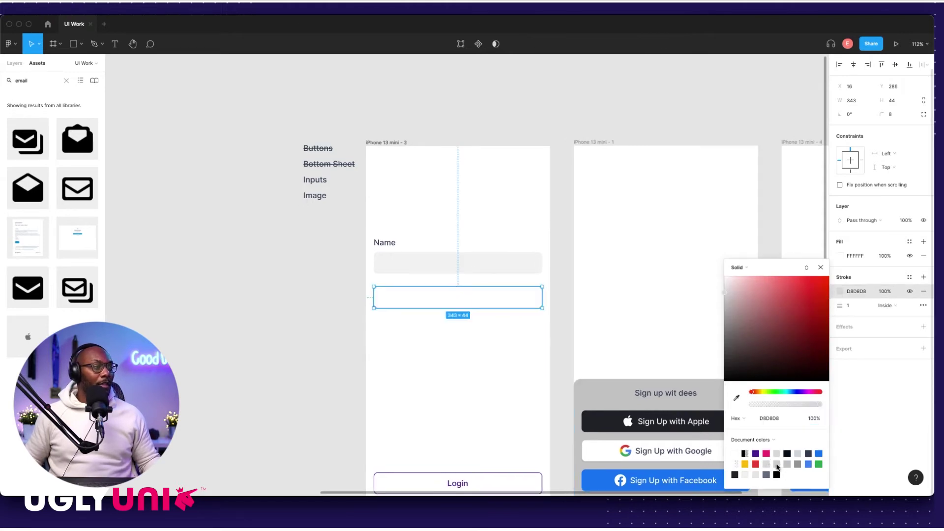
click(777, 464)
scroll(550, 418, down, 2)
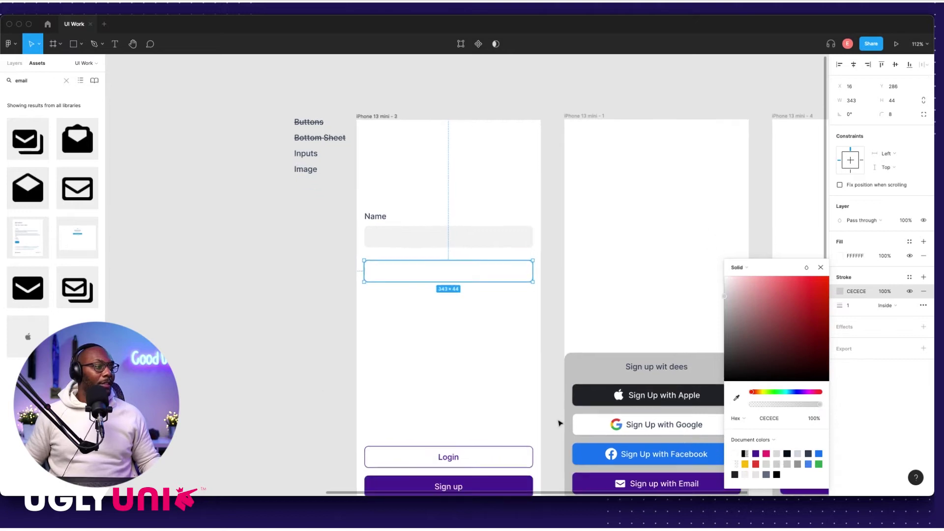
scroll(531, 408, left, 10)
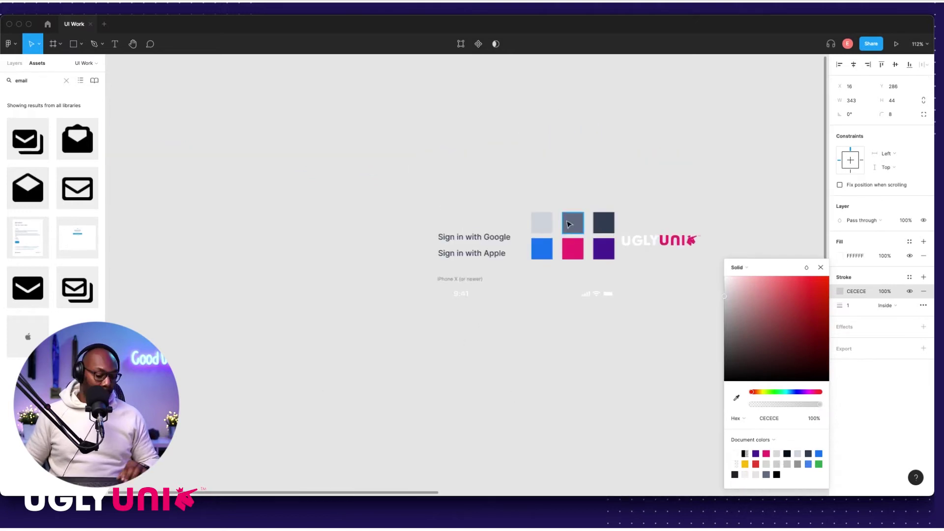
click(543, 222)
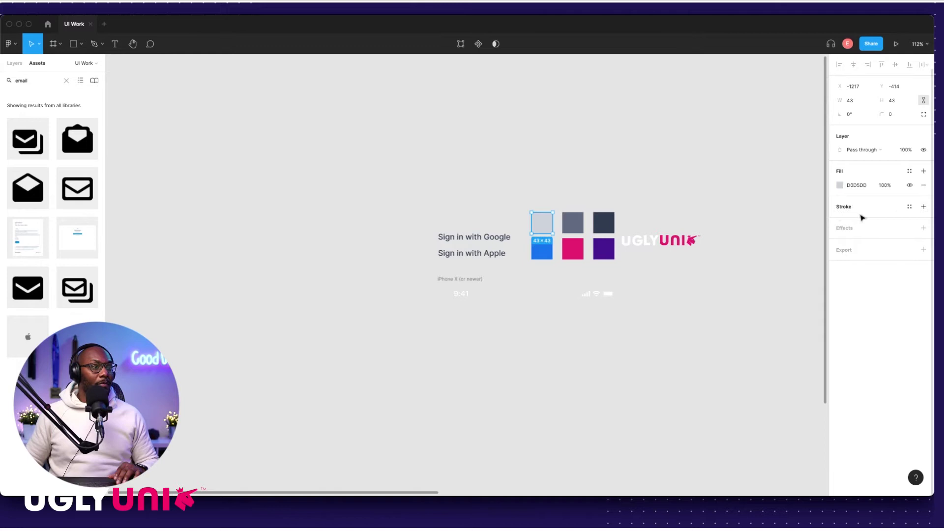
click(677, 316)
scroll(677, 317, down, 2)
scroll(676, 316, right, 8)
Step: Sample the light grey brand swatch so the outline becomes D0D5DD
click(687, 291)
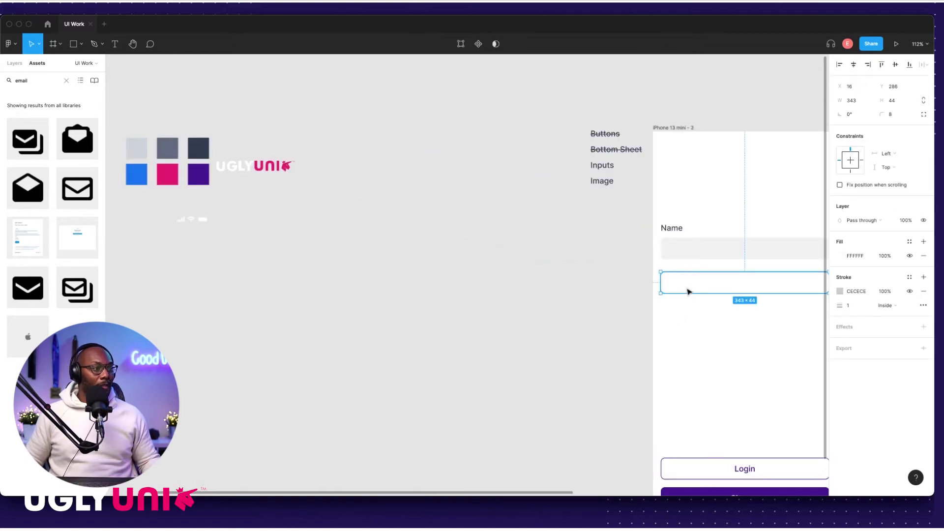
scroll(709, 288, left, 3)
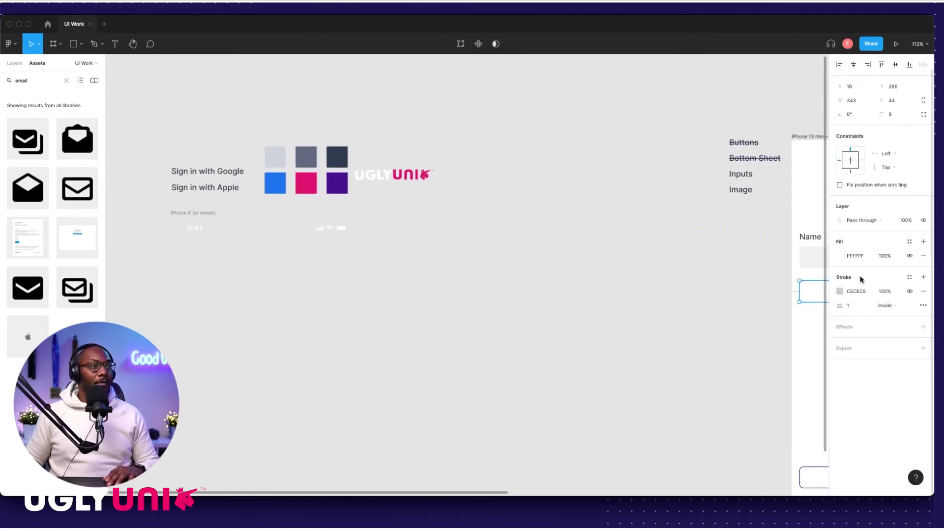
click(841, 292)
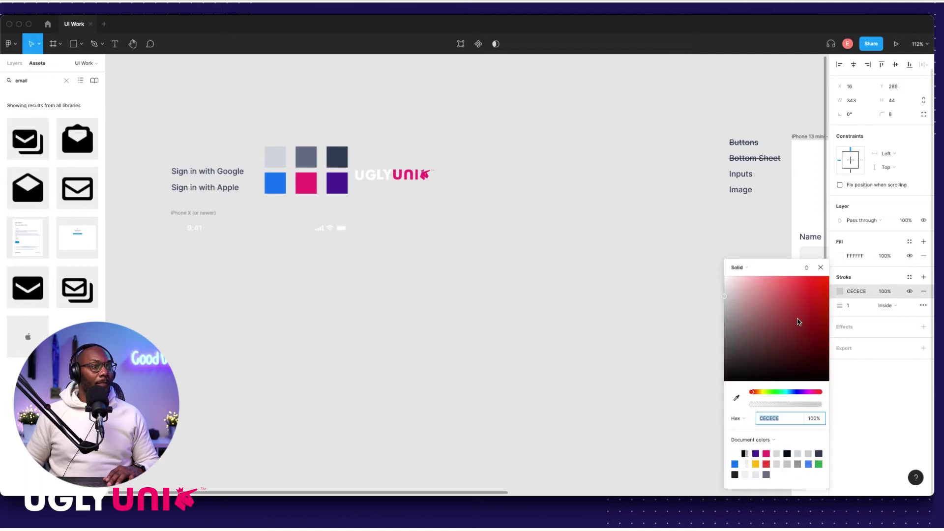
click(738, 397)
click(280, 158)
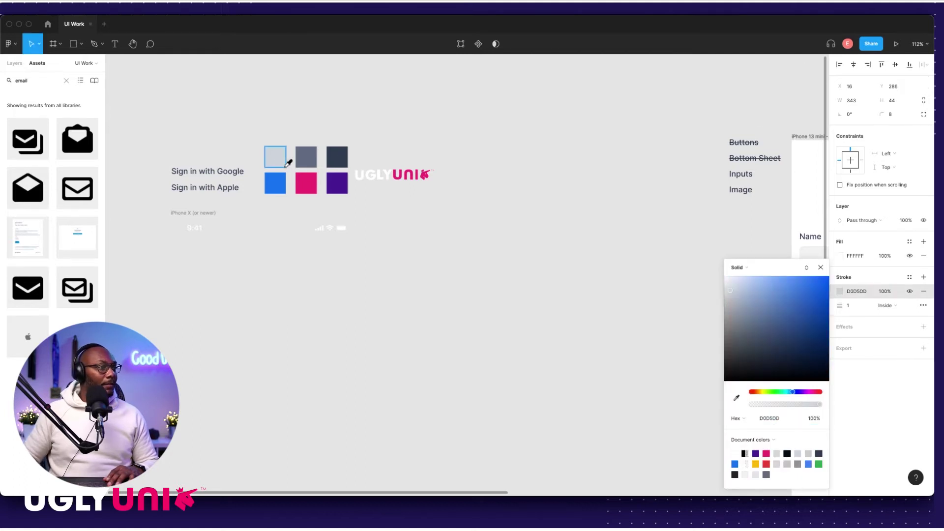
click(590, 284)
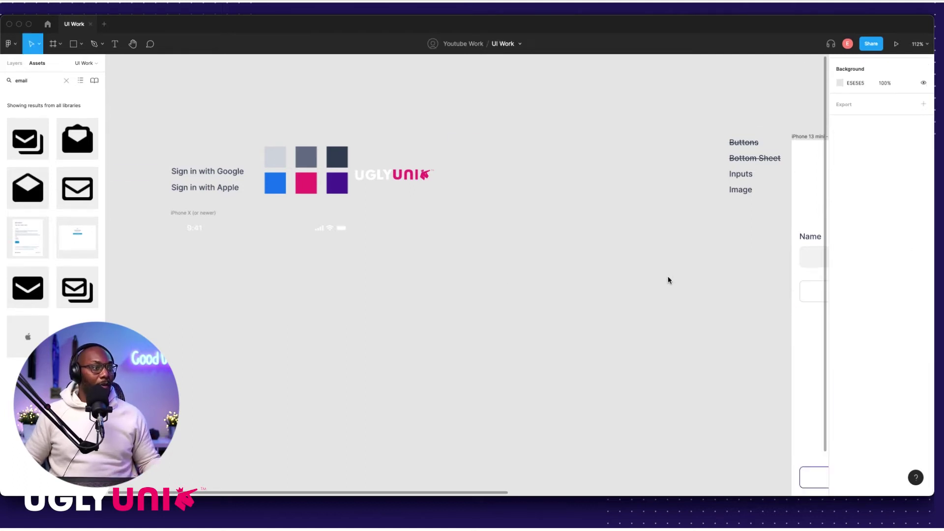
scroll(668, 277, right, 5)
click(565, 291)
scroll(565, 291, up, 8)
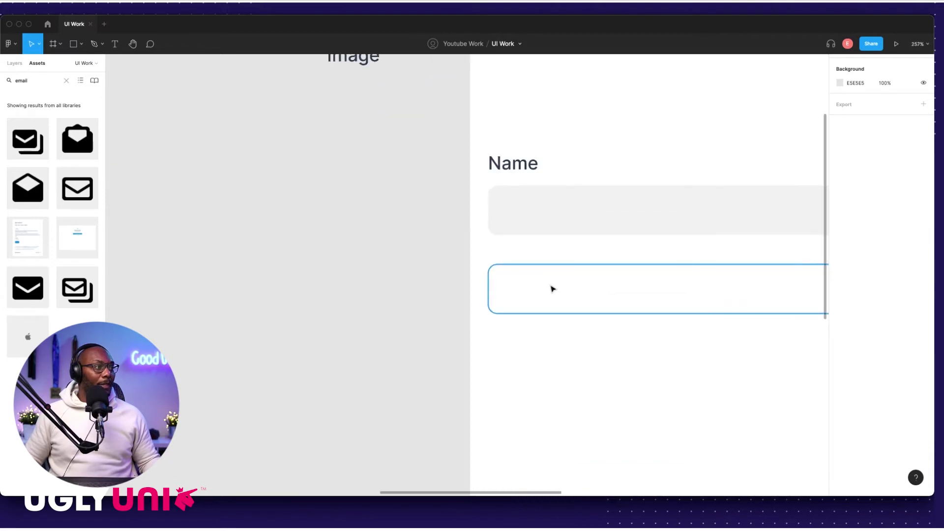
Step: Lower the second input field and place a copy of the Name label above it
drag(549, 296, 549, 326)
click(511, 156)
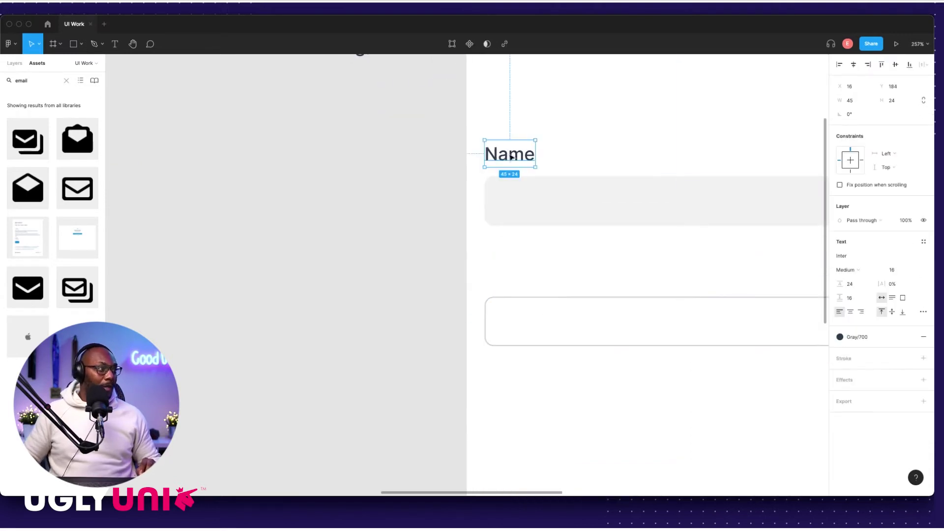
drag(508, 156, 511, 276)
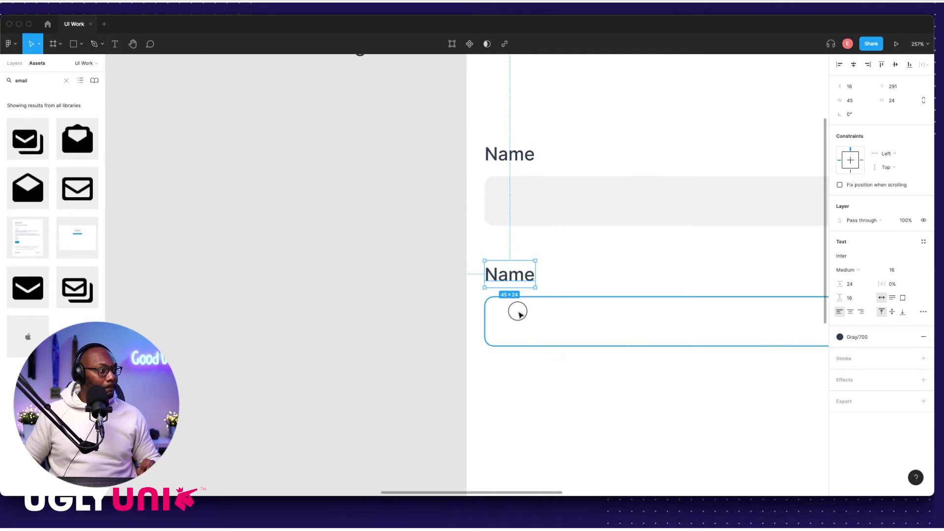
click(548, 276)
scroll(559, 306, down, 3)
scroll(539, 318, right, 3)
click(394, 273)
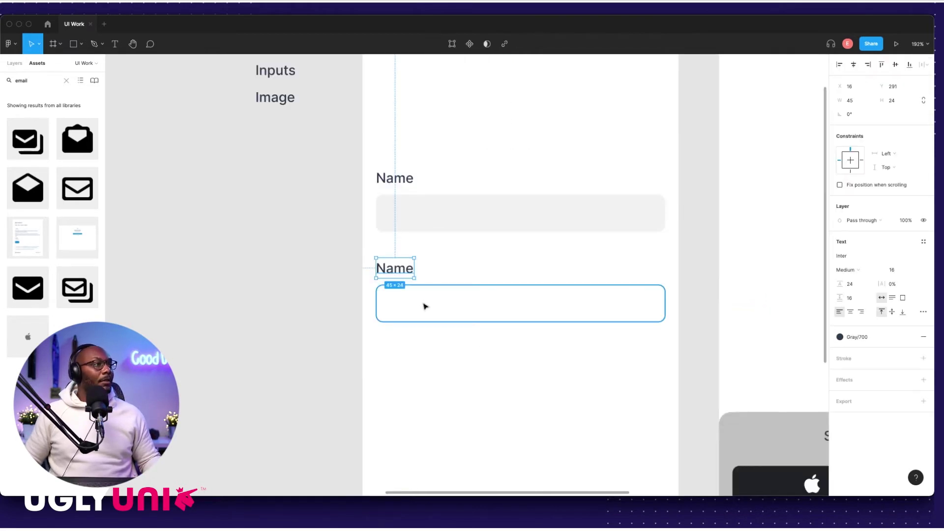
scroll(425, 304, down, 5)
click(274, 300)
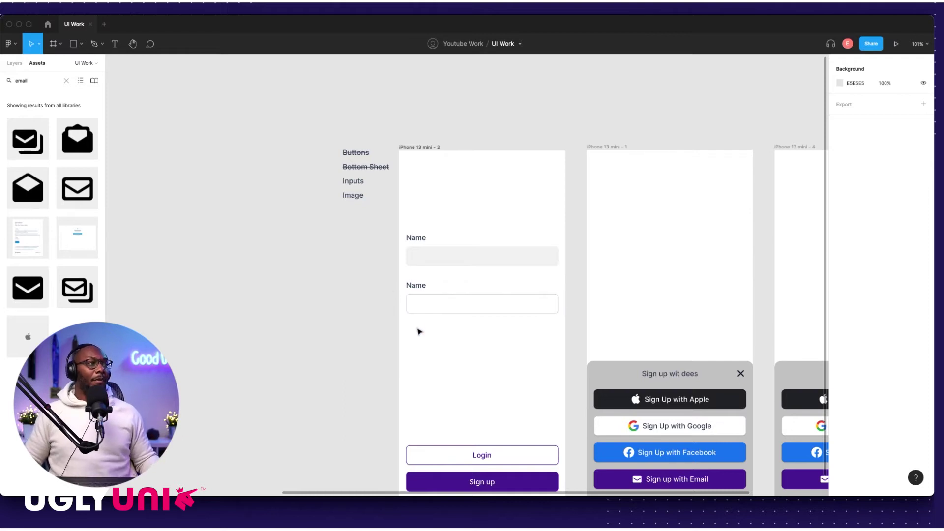
scroll(419, 331, down, 5)
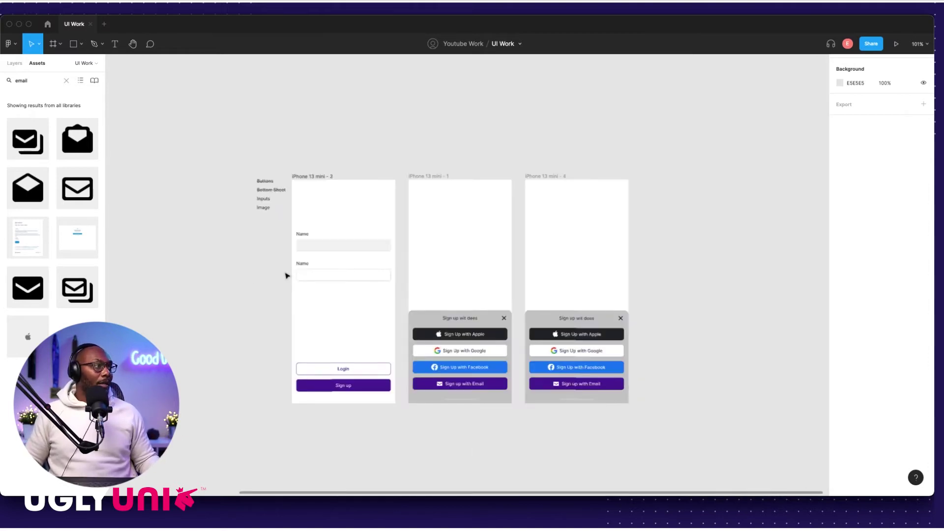
scroll(300, 275, up, 5)
Step: Move both Name inputs with their labels out of the frame, beside the iPhone frames
drag(224, 203, 399, 323)
scroll(320, 268, down, 5)
drag(298, 256, 645, 282)
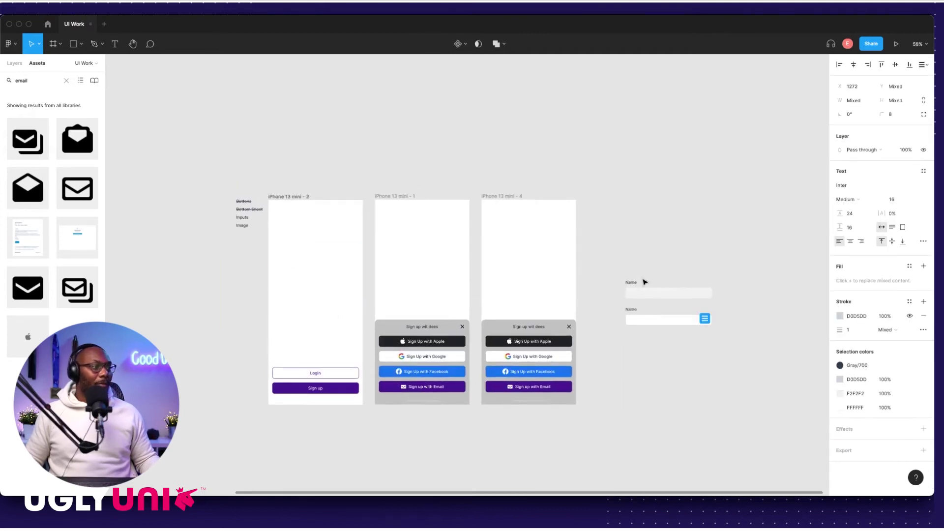
click(644, 281)
scroll(630, 274, up, 5)
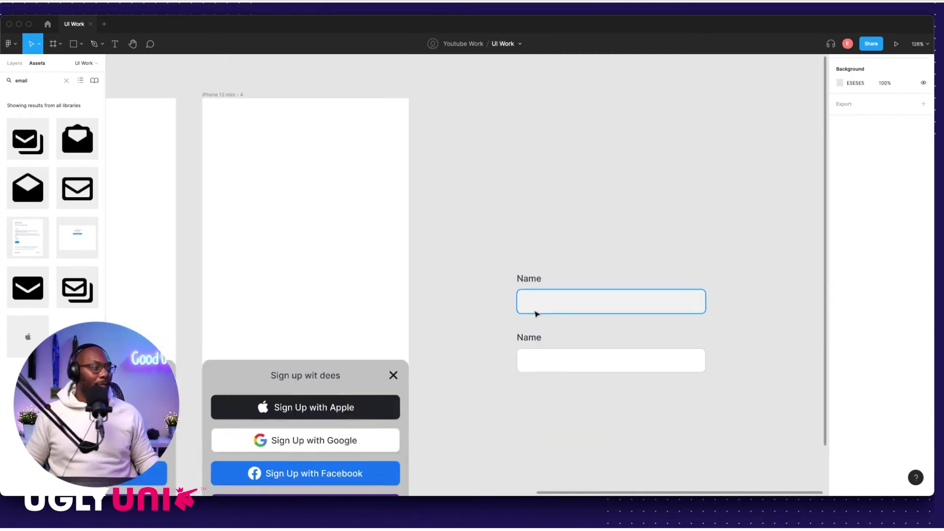
scroll(523, 314, down, 2)
scroll(494, 289, left, 15)
scroll(493, 270, up, 3)
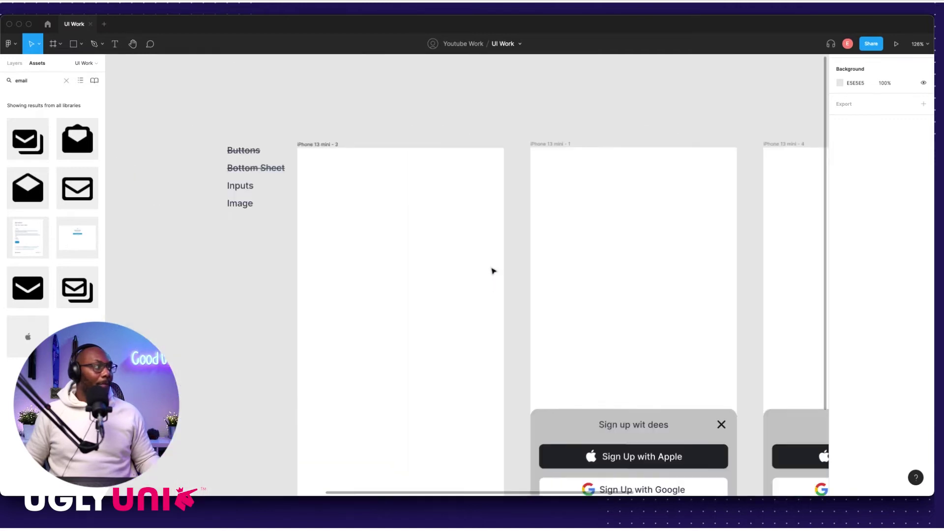
Step: Place another copy of the Name label below the lower input field
click(291, 220)
scroll(279, 230, right, 2)
scroll(279, 230, right, 2)
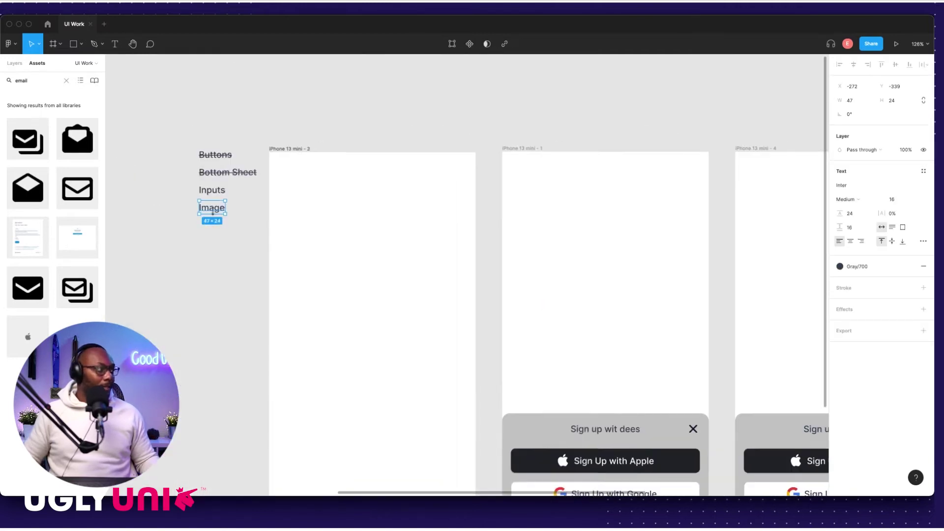
scroll(263, 213, right, 15)
scroll(529, 337, up, 5)
click(477, 305)
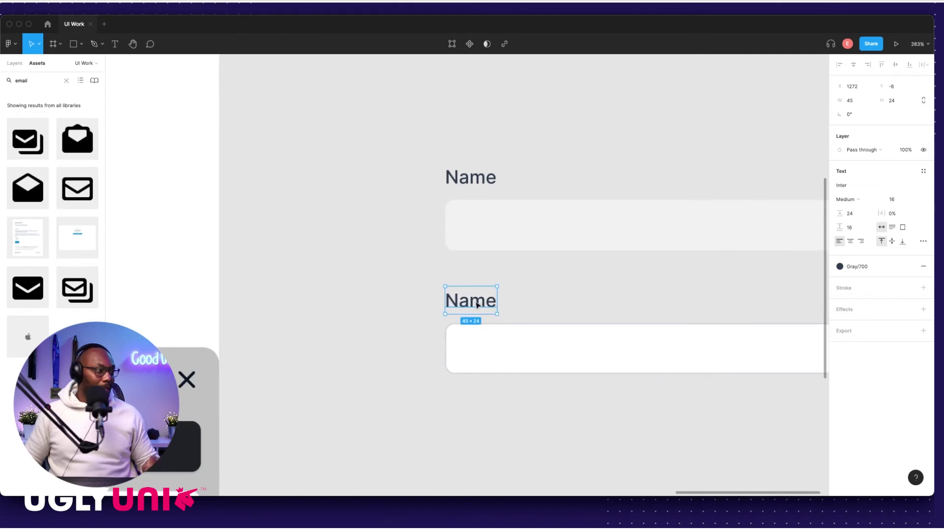
drag(470, 304, 497, 394)
scroll(497, 394, down, 3)
scroll(418, 379, down, 2)
scroll(418, 378, left, 1)
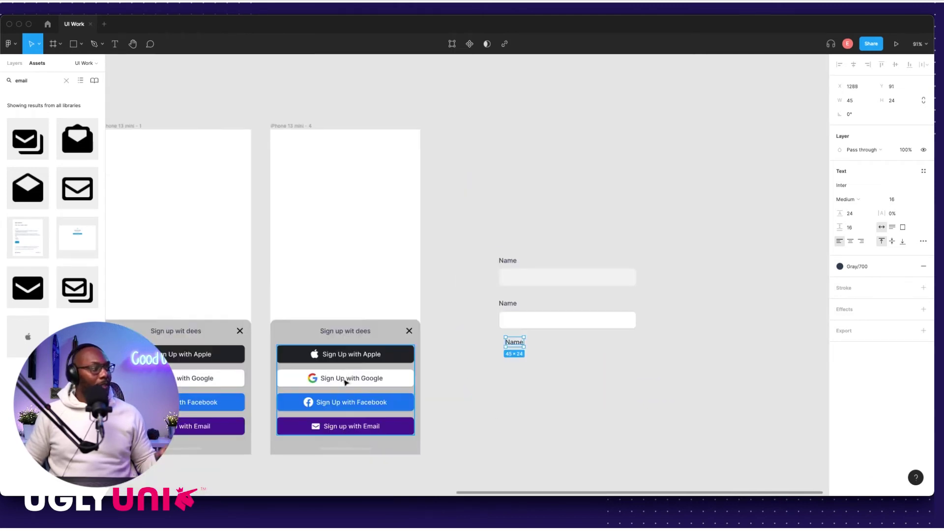
scroll(349, 401, down, 2)
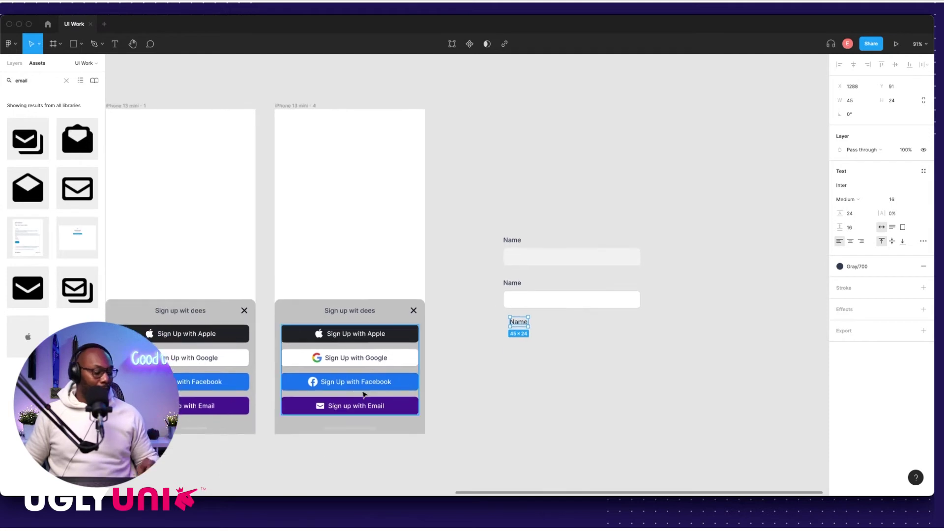
scroll(364, 383, left, 4)
scroll(364, 381, left, 5)
scroll(364, 381, down, 1)
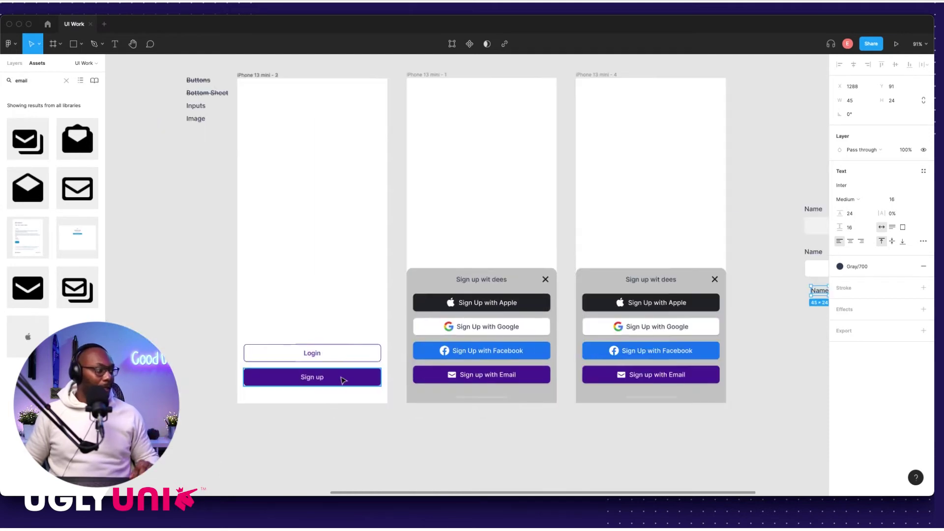
click(333, 354)
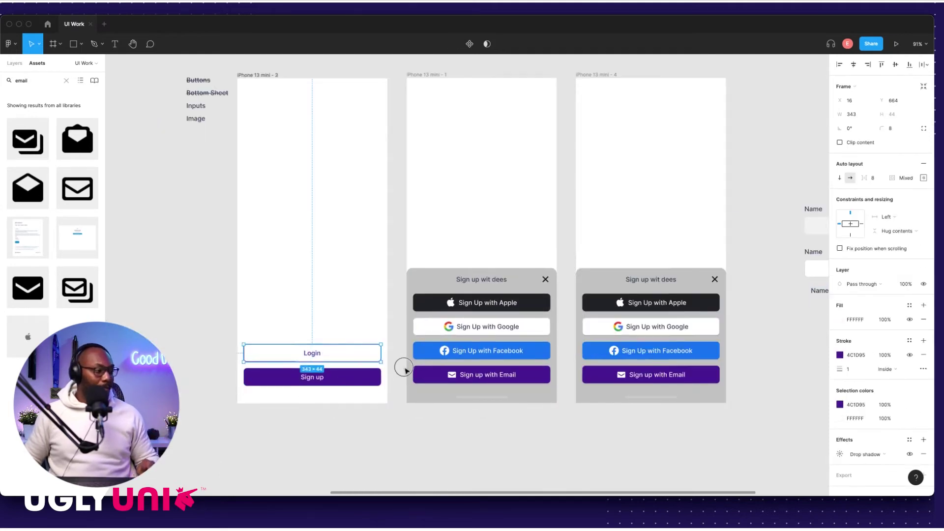
Step: Copy the Login button out of the frame, below the Name fields
drag(338, 355, 759, 418)
scroll(689, 413, right, 5)
drag(554, 426, 685, 337)
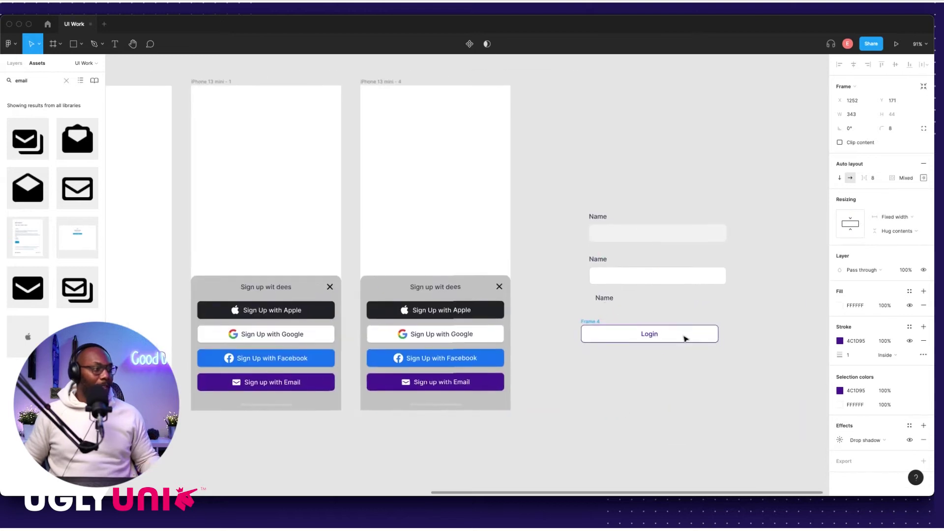
scroll(685, 337, up, 5)
scroll(632, 328, left, 1)
Step: Set the copied button's auto layout alignment to left and vertically centred
double_click(587, 336)
click(385, 298)
click(924, 178)
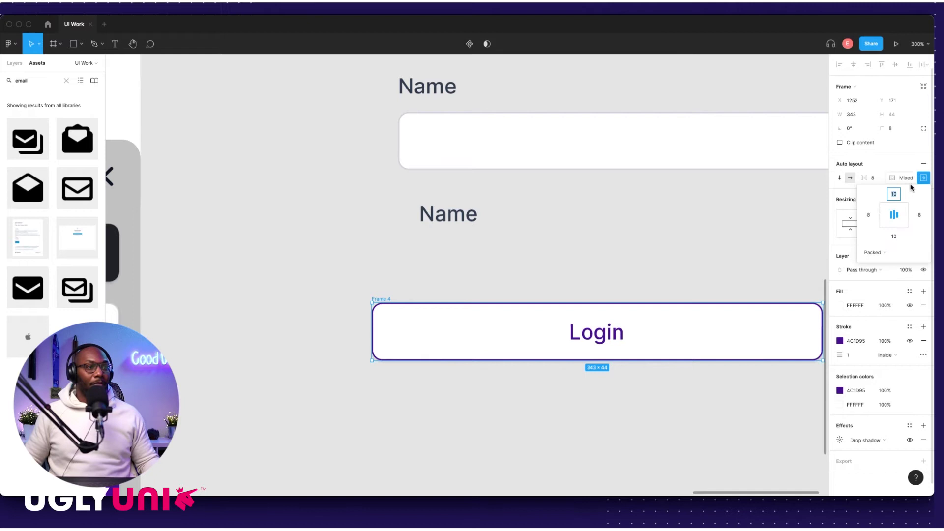
click(887, 217)
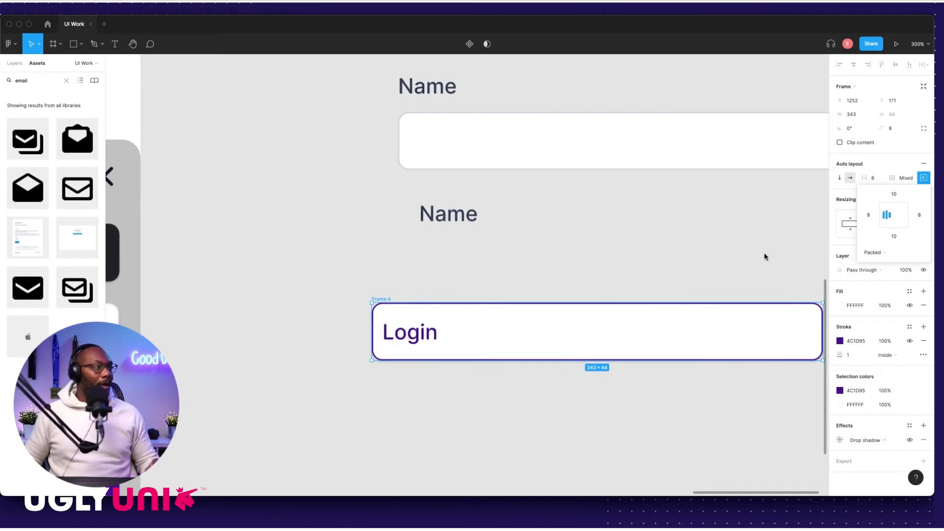
click(431, 336)
click(407, 295)
click(416, 337)
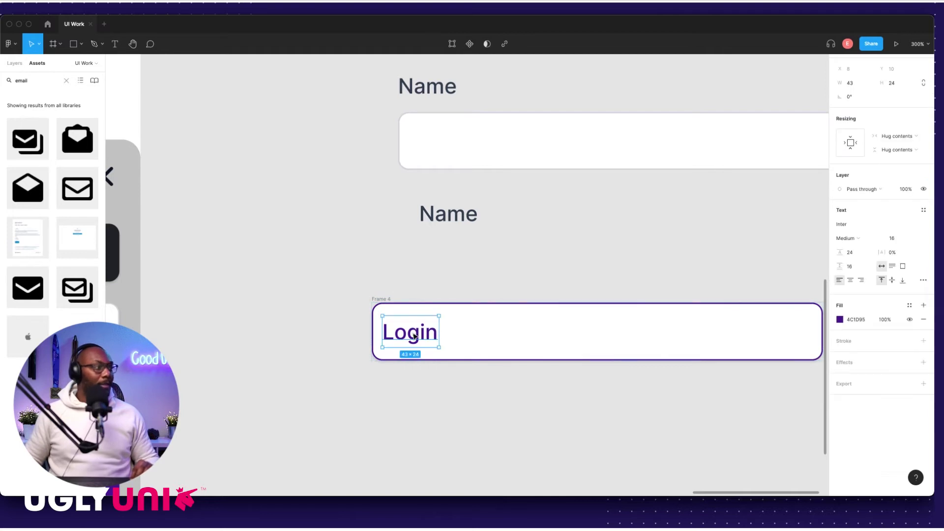
click(892, 280)
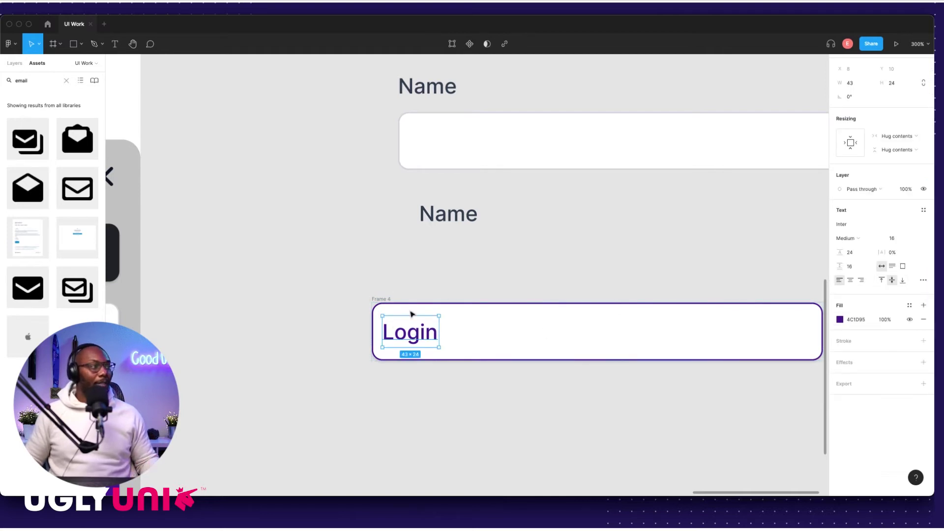
Step: Colour the button text grey-blue #667085, picked from a canvas swatch
key(shift+1)
scroll(449, 323, left, 15)
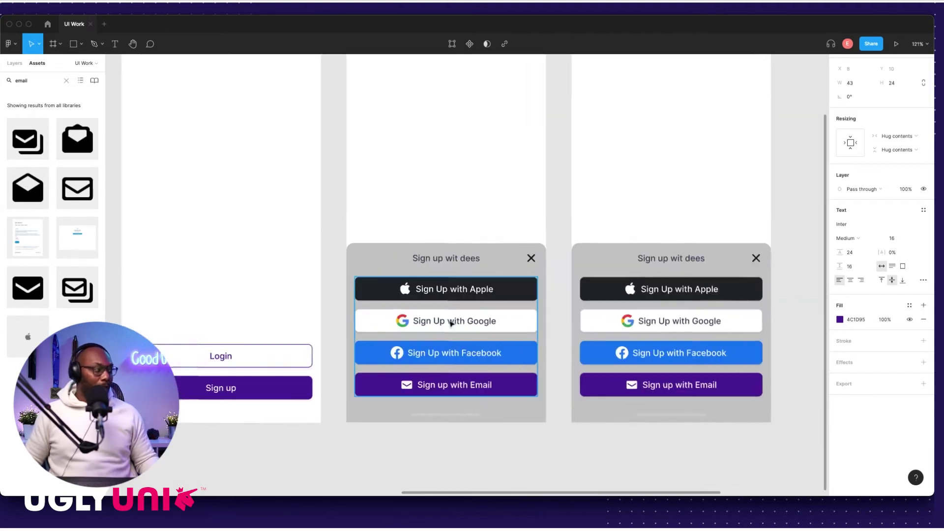
scroll(449, 319, down, 5)
scroll(448, 319, left, 5)
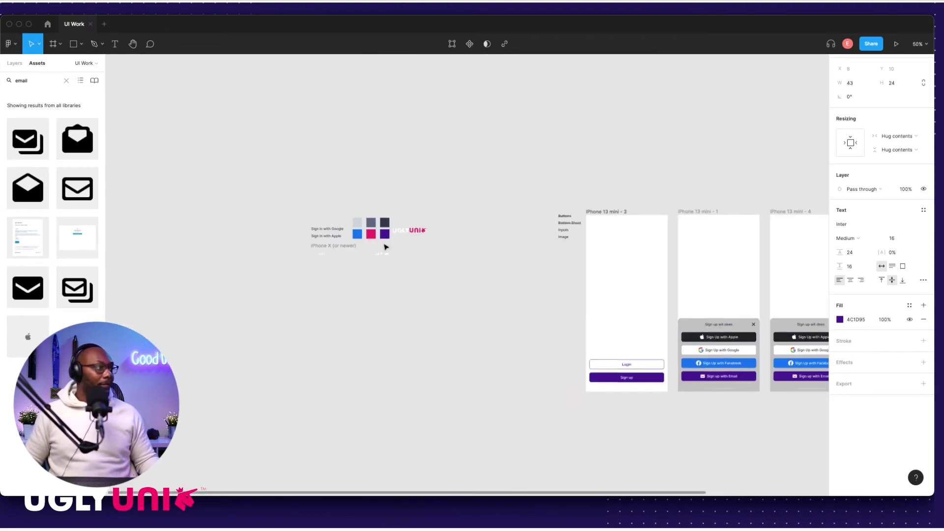
key(i)
click(358, 224)
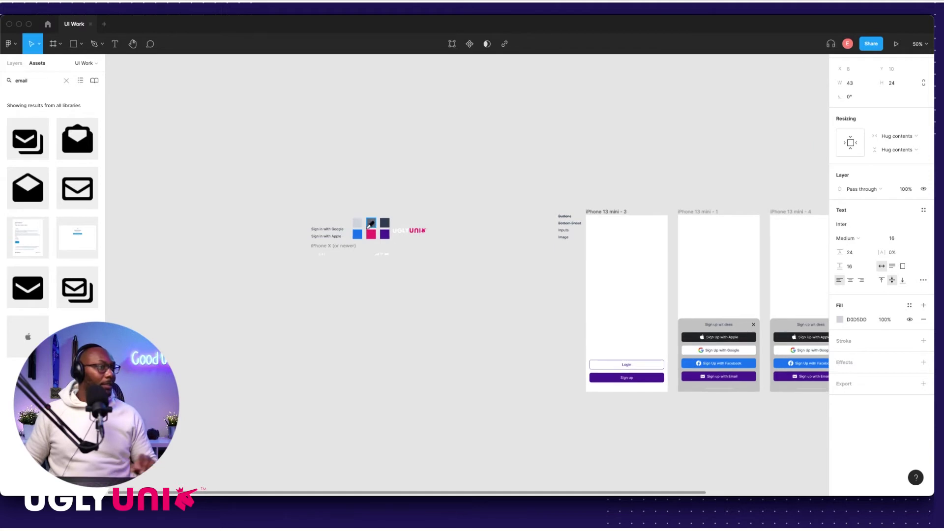
scroll(489, 313, right, 10)
scroll(388, 351, up, 8)
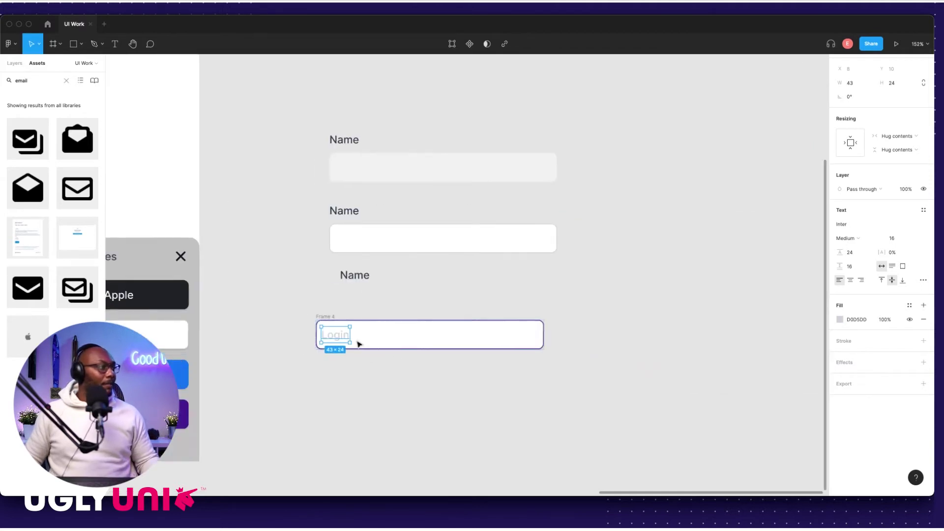
scroll(376, 339, down, 8)
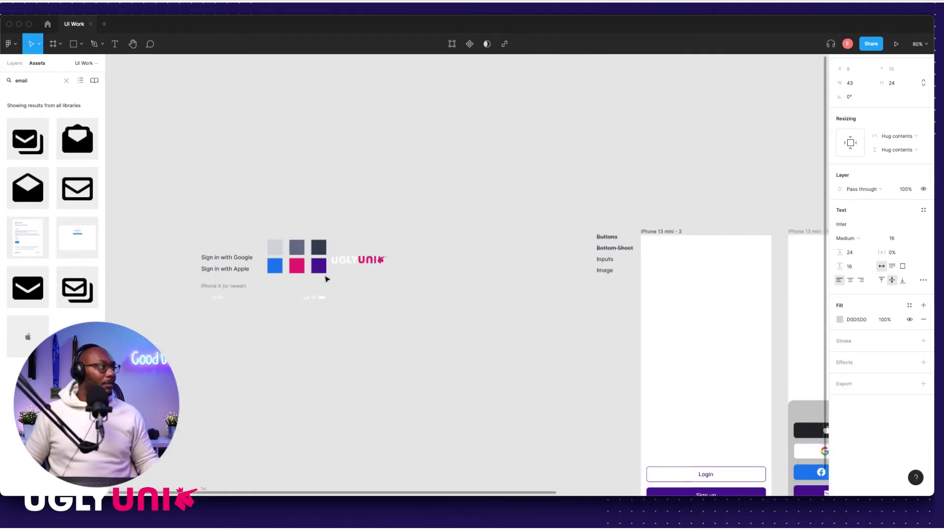
key(i)
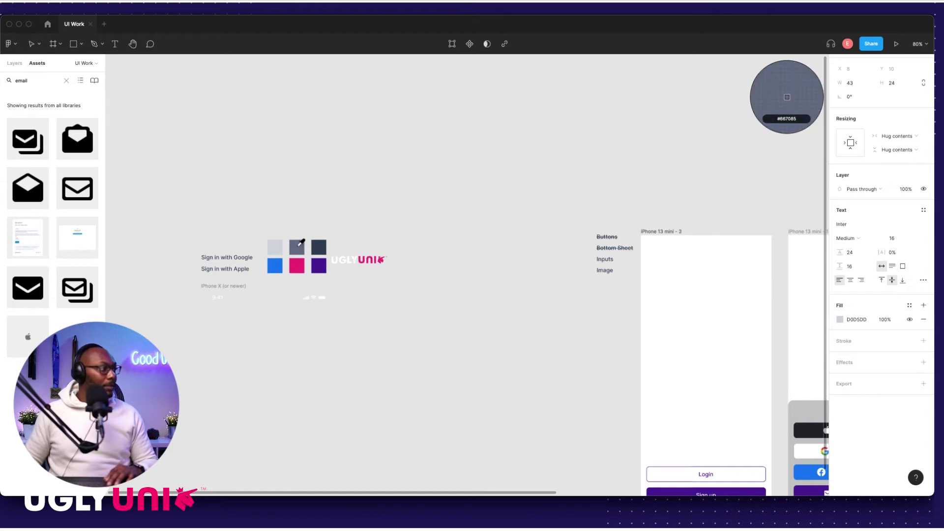
click(300, 244)
scroll(460, 259, right, 10)
scroll(580, 335, up, 10)
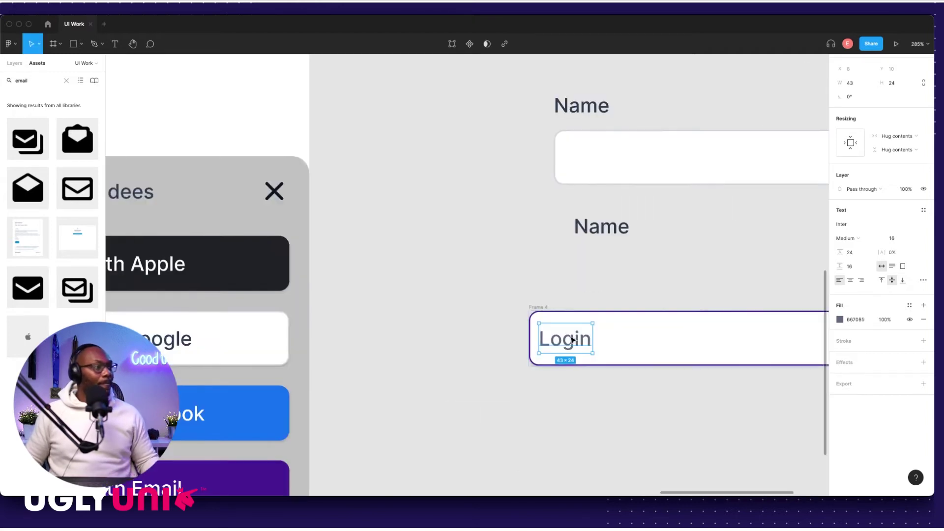
Step: Change the button text from Login to 'Name here'
double_click(578, 343)
text(Nam)
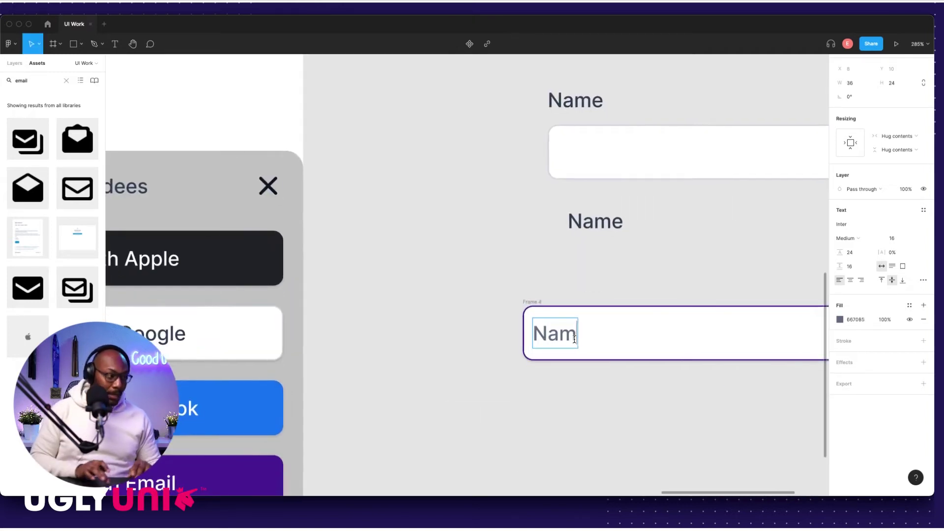
text(e Here)
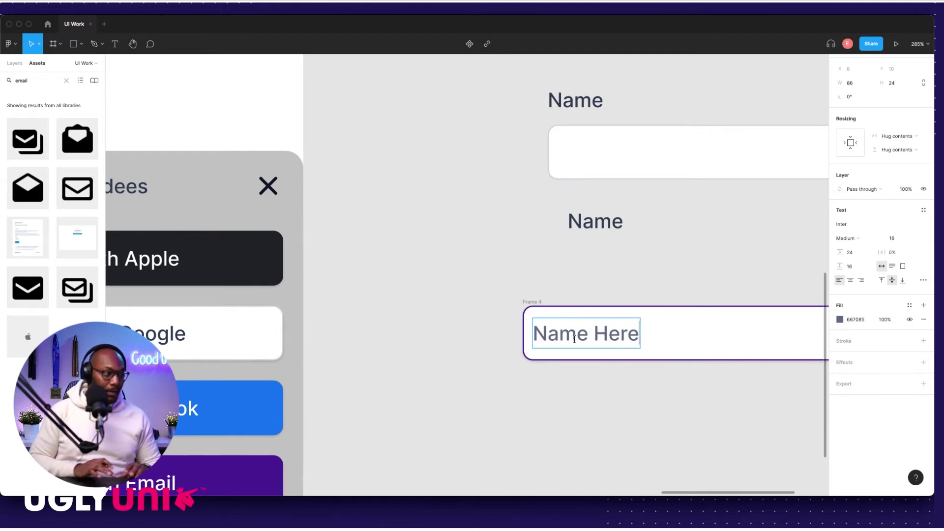
key(BackSpace)
key(BackSpace)
key(BackSpace)
key(BackSpace)
text(here)
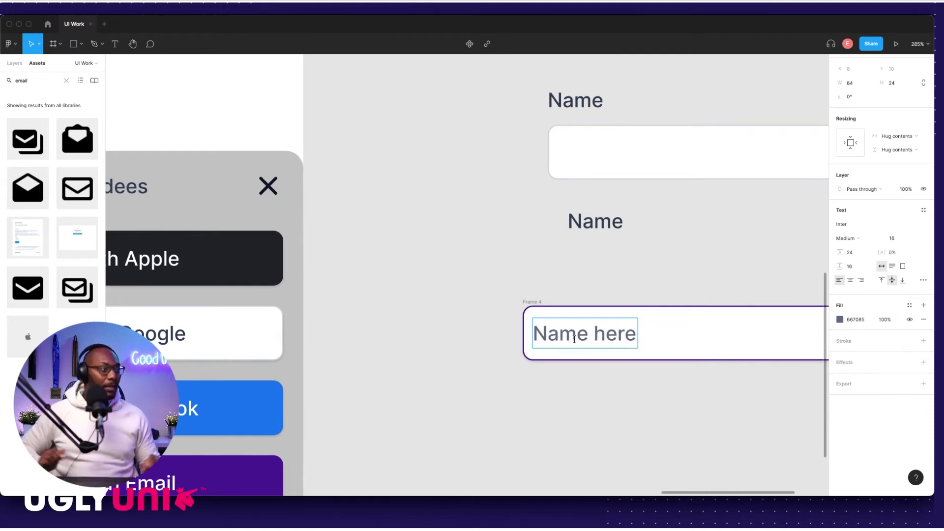
scroll(574, 339, down, 5)
key(Escape)
click(503, 267)
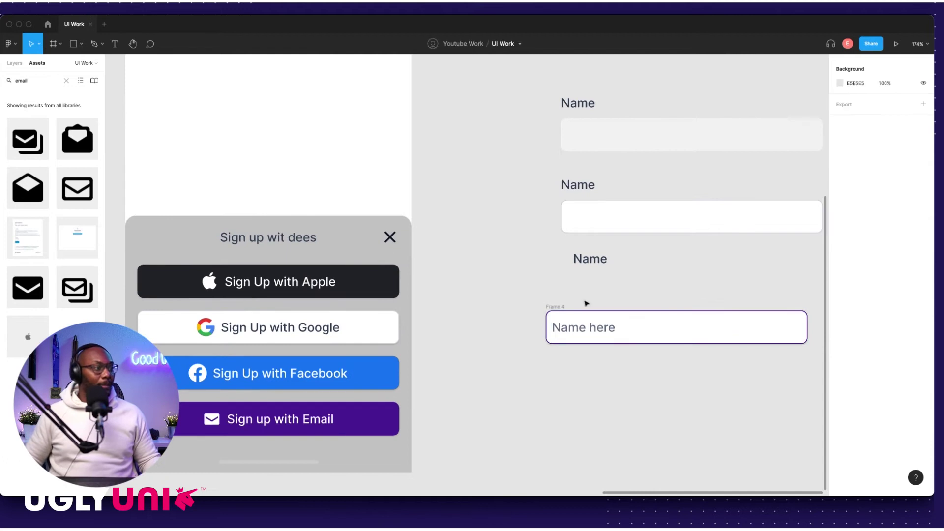
scroll(560, 297, down, 1)
click(558, 297)
Step: Duplicate the 'Name here' field below and enter a sample full name in the first field
drag(558, 297, 573, 357)
double_click(573, 356)
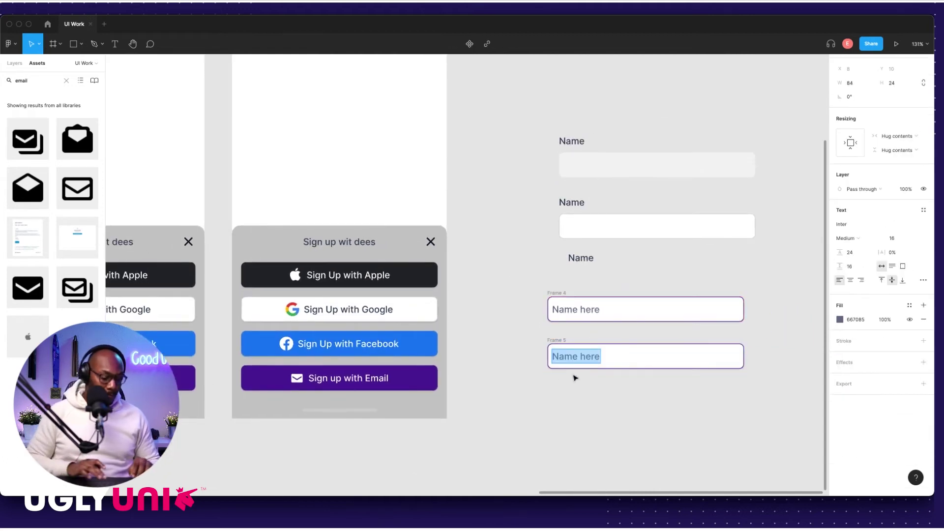
scroll(544, 320, up, 4)
click(601, 306)
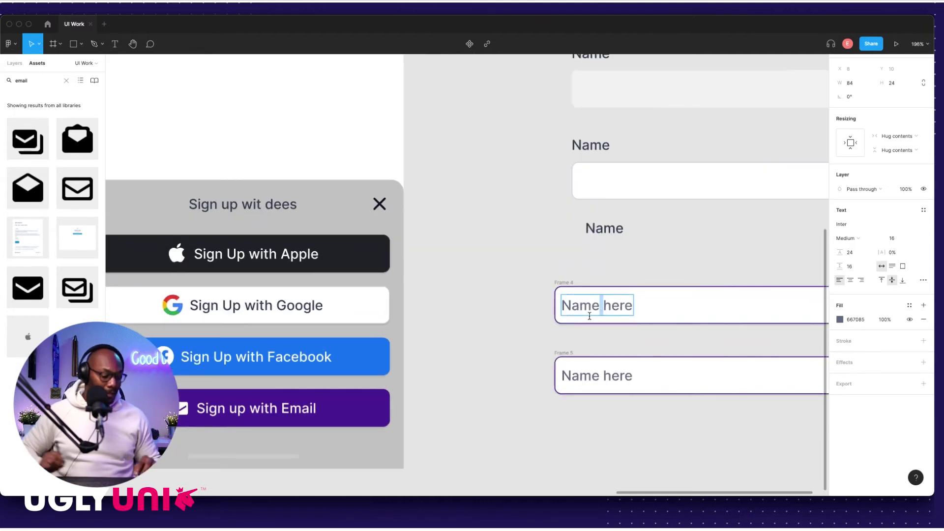
double_click(589, 315)
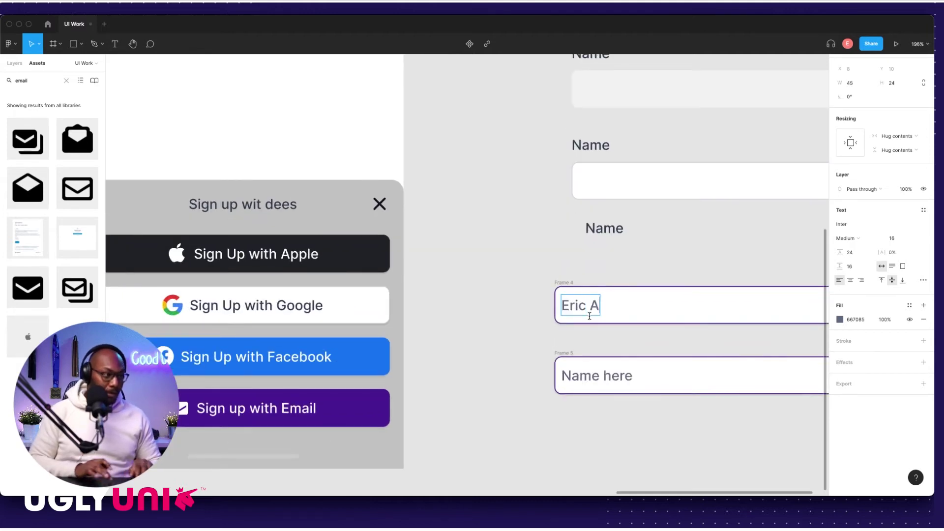
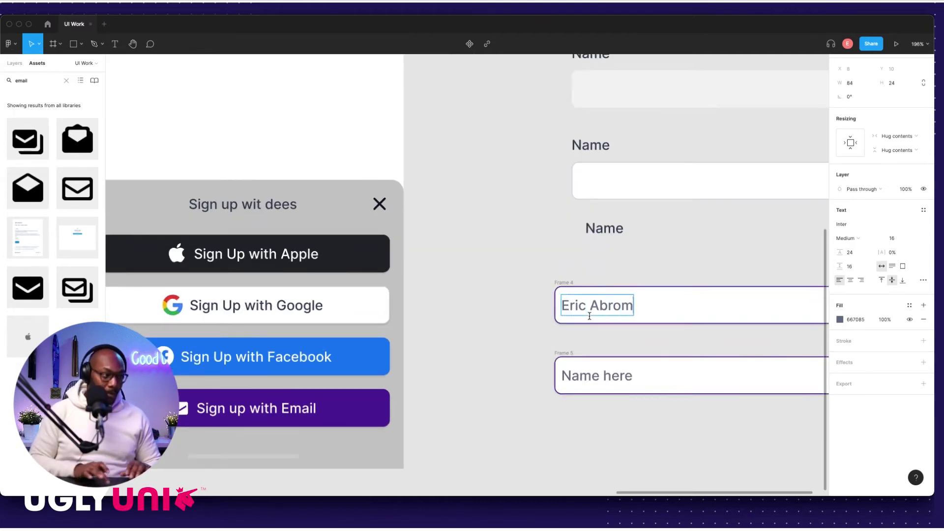
Step: Replace the second field's text with a sample e-mail address
double_click(594, 378)
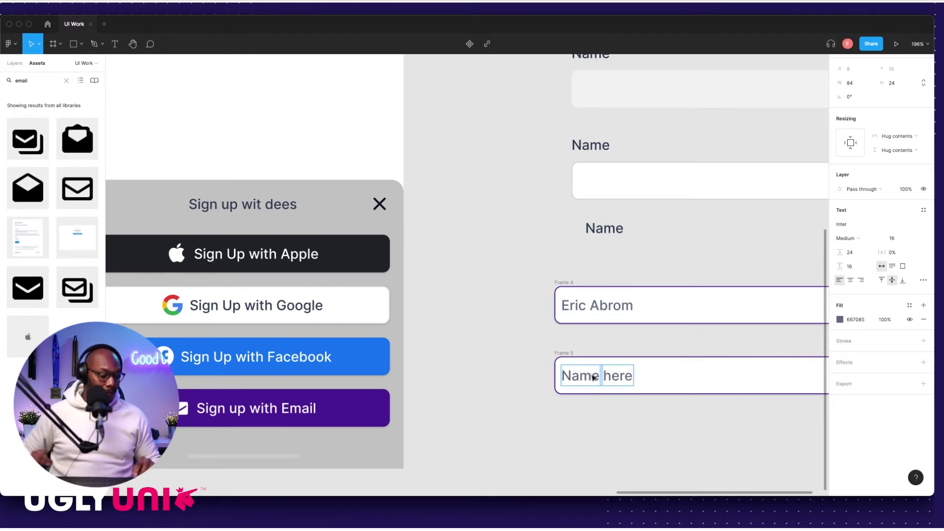
key(super+a)
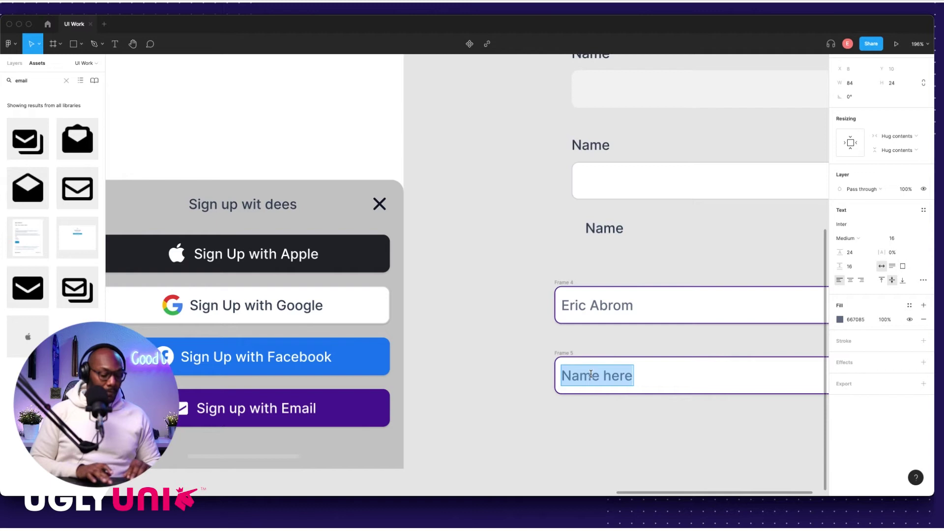
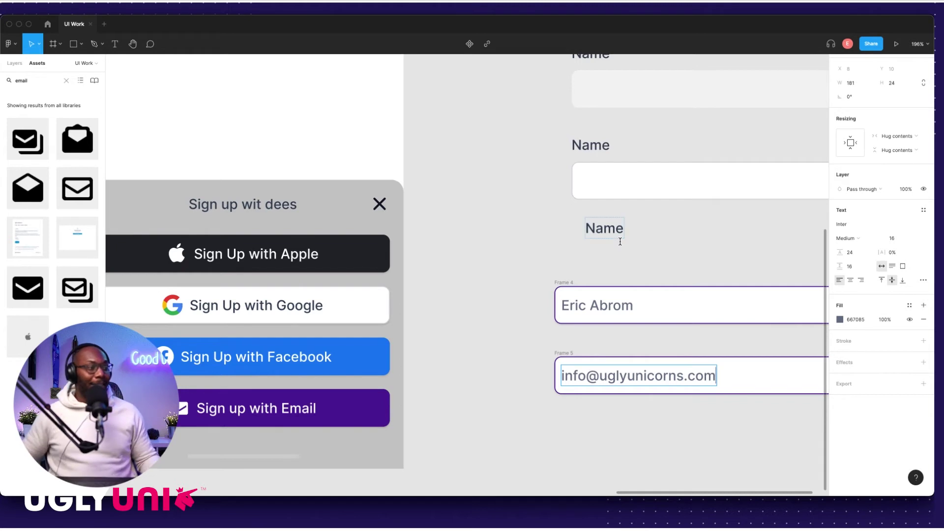
key(Escape)
scroll(440, 274, down, 5)
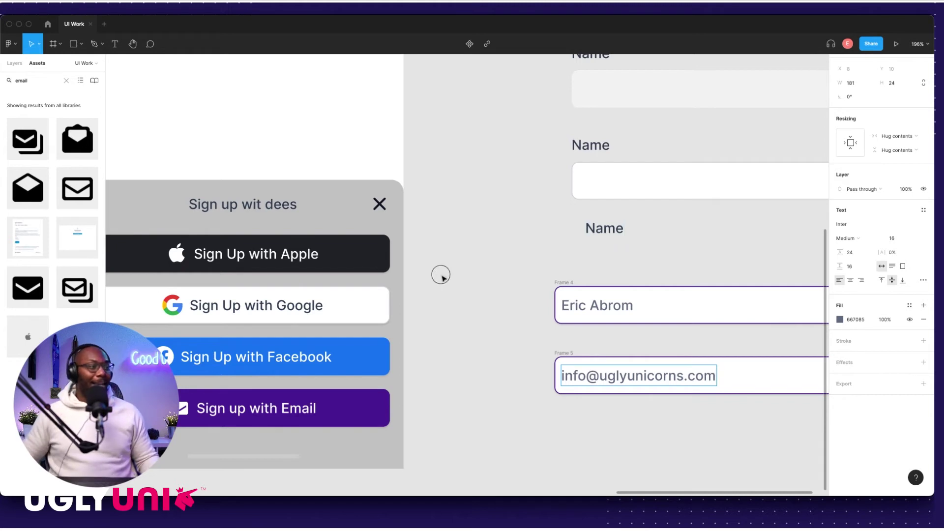
scroll(538, 239, up, 3)
Step: Move the Name label above the first field and rename it 'Full Name'
drag(536, 227, 507, 270)
scroll(505, 269, up, 5)
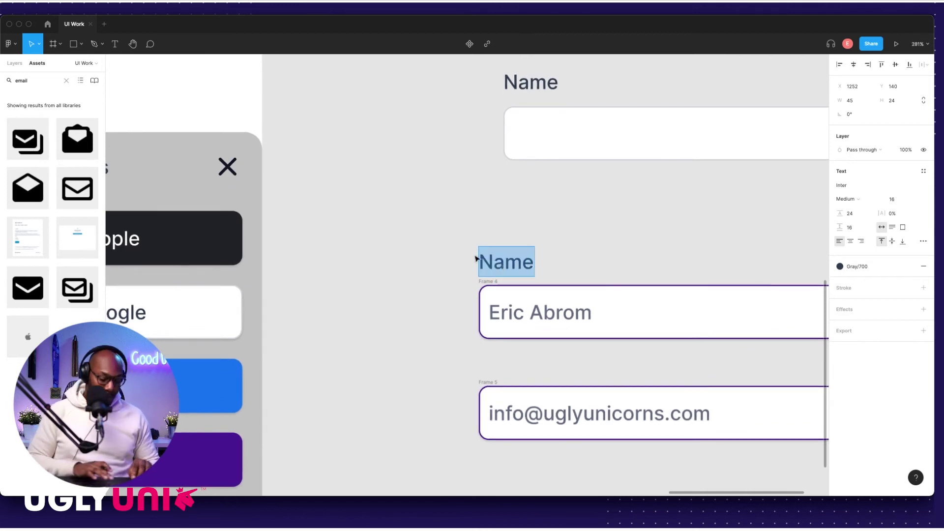
text(Fuu)
key(BackSpace)
text(ll NA)
key(BackSpace)
text(ame)
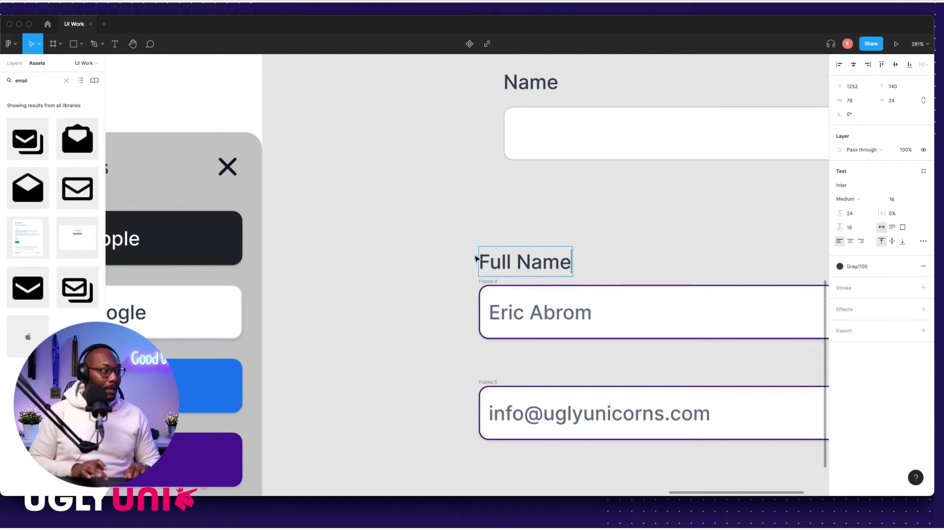
scroll(476, 260, down, 6)
key(Escape)
Step: Nudge the e-mail field down and add a copy of the label above it reading 'Email'
click(517, 287)
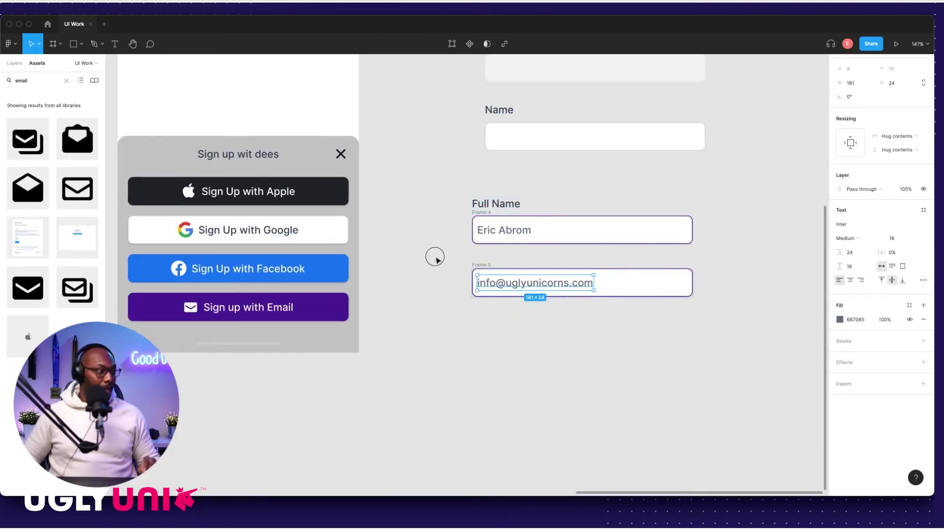
click(480, 274)
key(shift+Down)
key(shift+Down)
click(487, 208)
drag(487, 208, 500, 293)
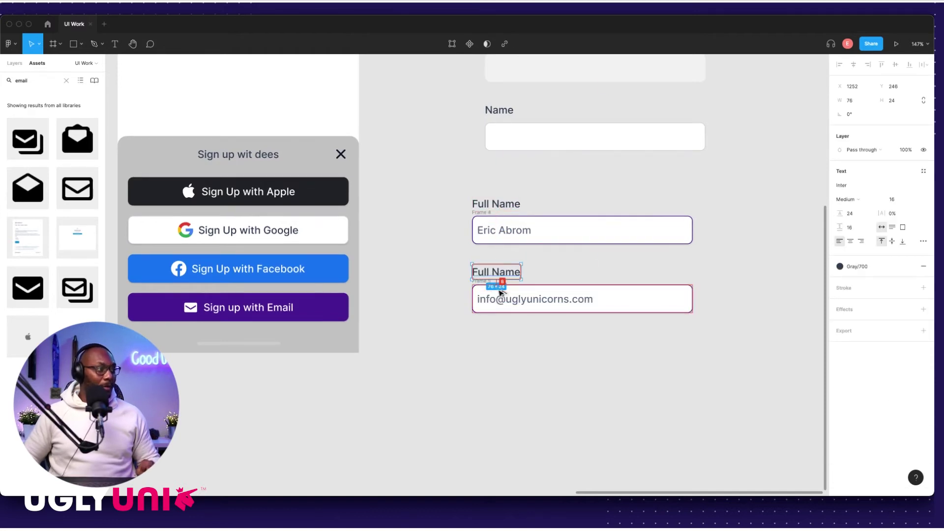
scroll(512, 259, up, 5)
double_click(507, 248)
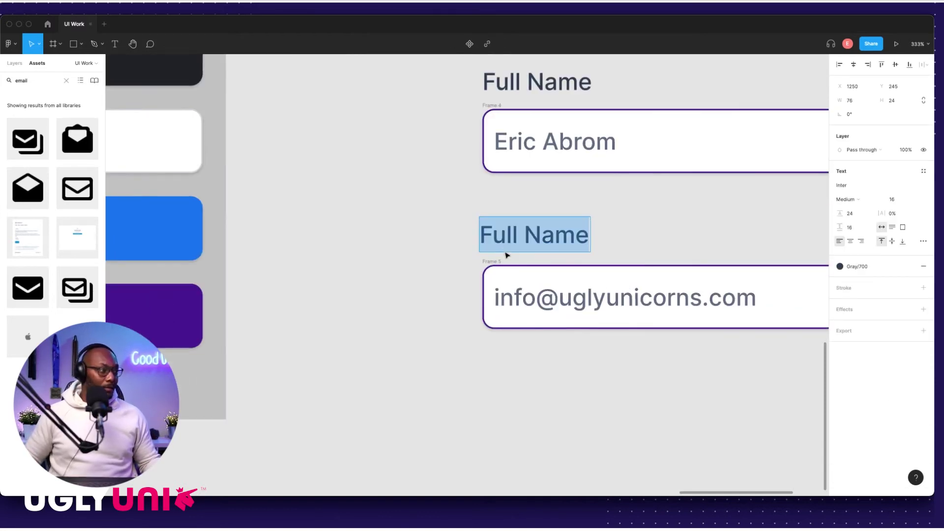
text(Email)
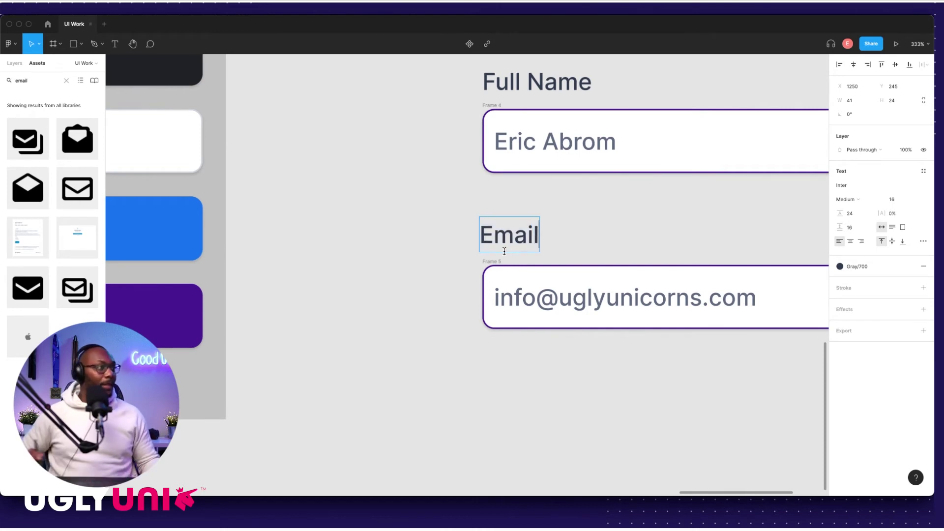
key(Escape)
scroll(432, 283, down, 4)
drag(429, 146, 735, 249)
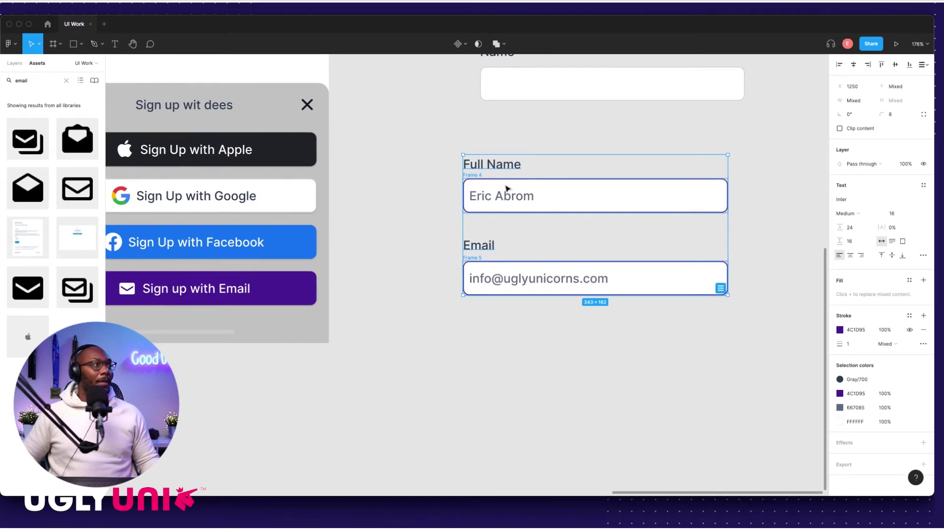
Step: Wrap the Full Name and Email label-and-field pairs each in an auto-layout frame
key(Escape)
click(481, 164)
click(490, 196)
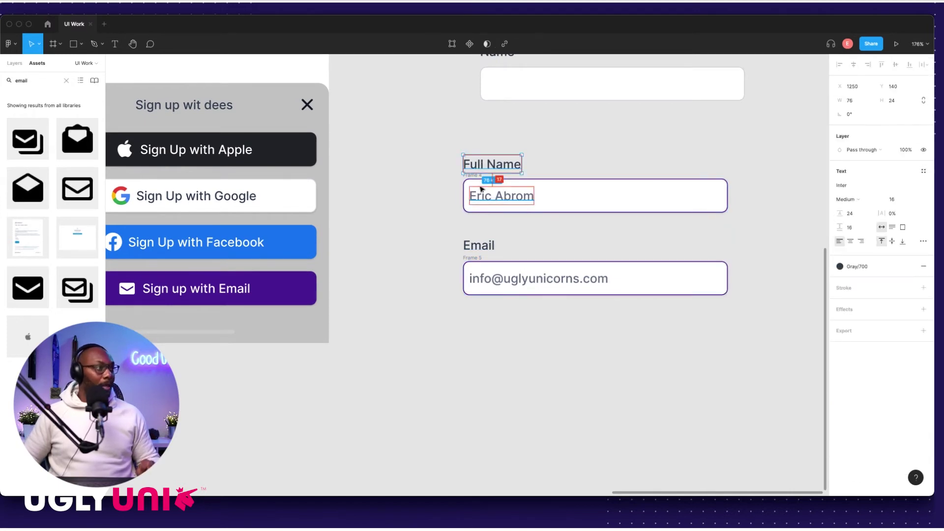
click(429, 145)
drag(429, 146, 797, 238)
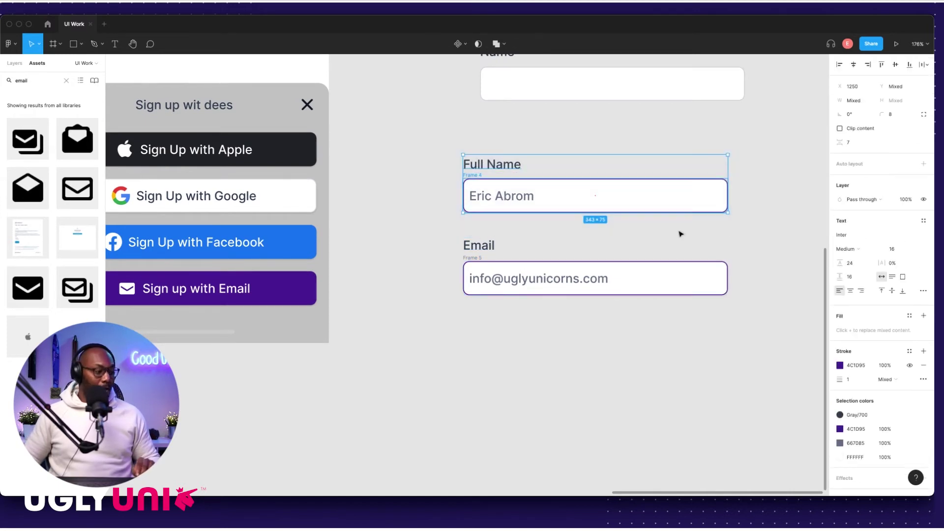
key(shift+a)
drag(401, 218, 756, 324)
key(shift+a)
Step: Set the item spacing of both the Full Name and Email frames to 8
click(475, 154)
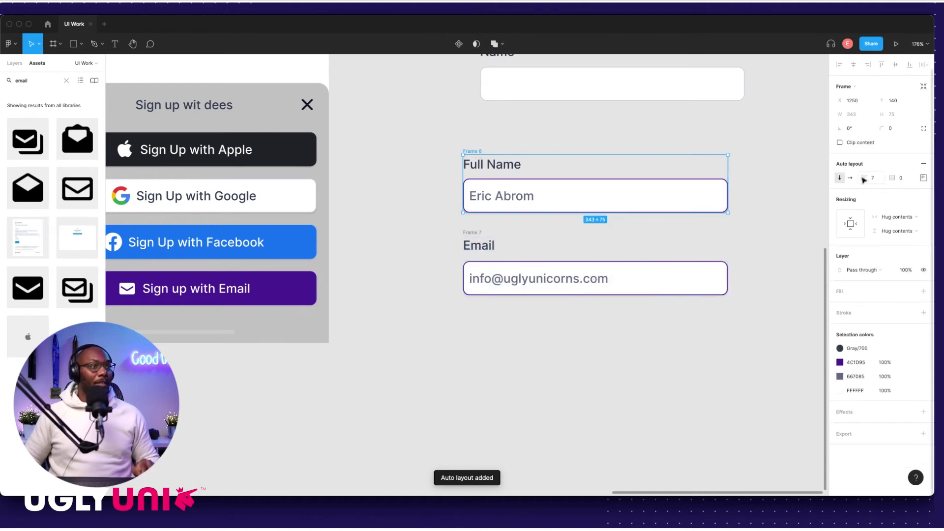
shift+click(472, 232)
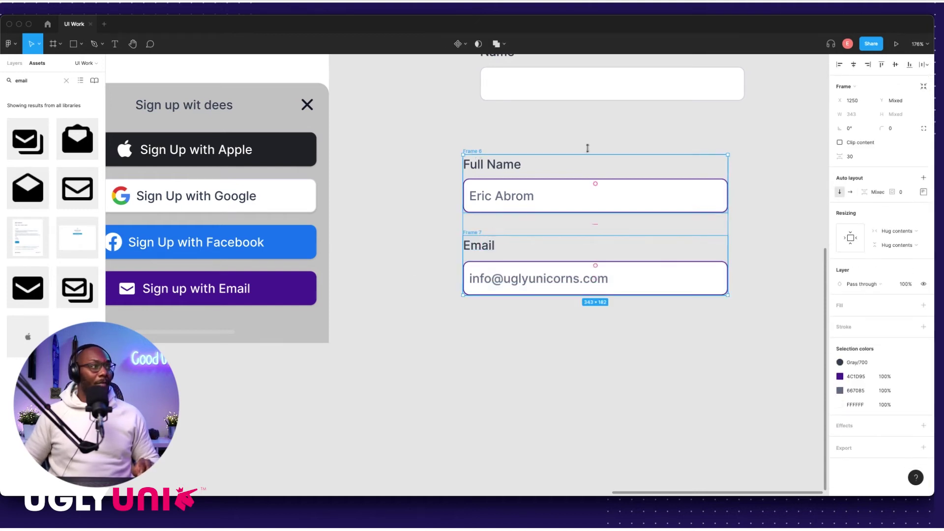
click(556, 142)
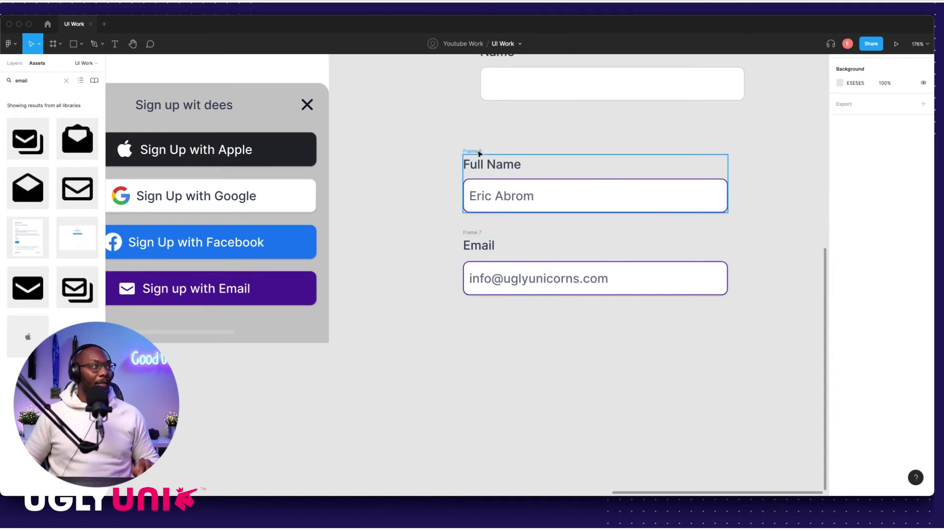
click(479, 152)
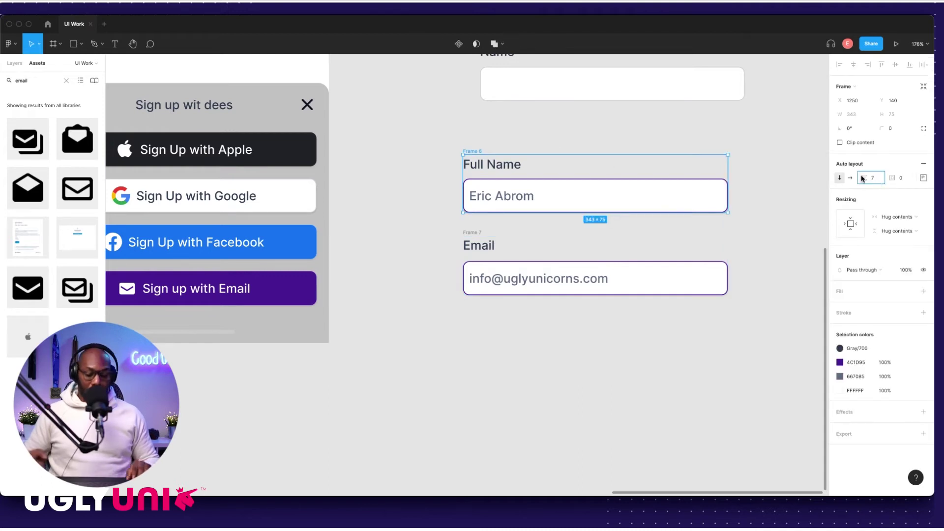
drag(860, 177, 862, 177)
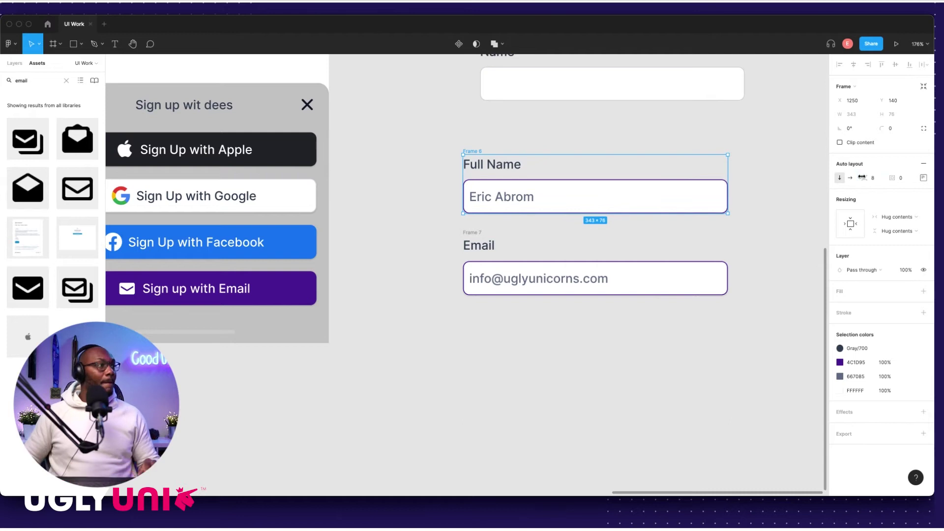
click(474, 232)
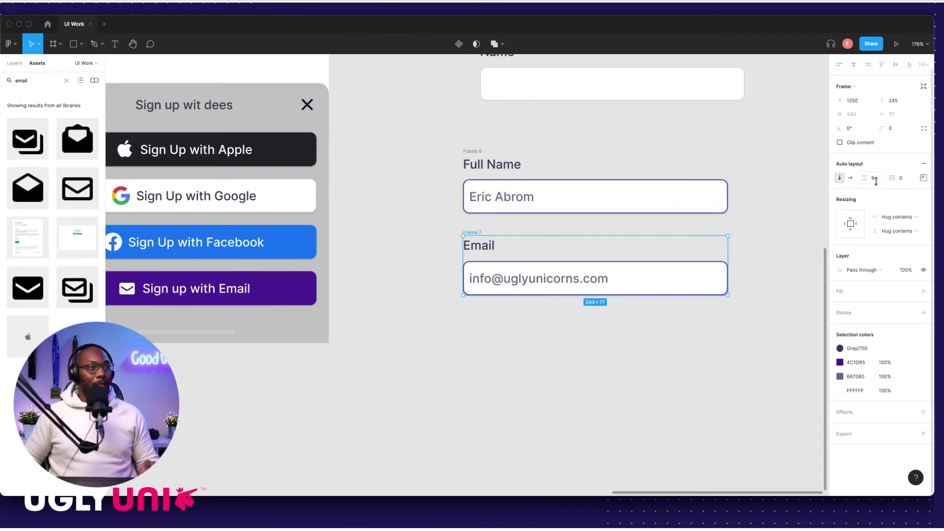
key(BackSpace)
text(8)
key(Return)
click(580, 147)
scroll(593, 185, down, 3)
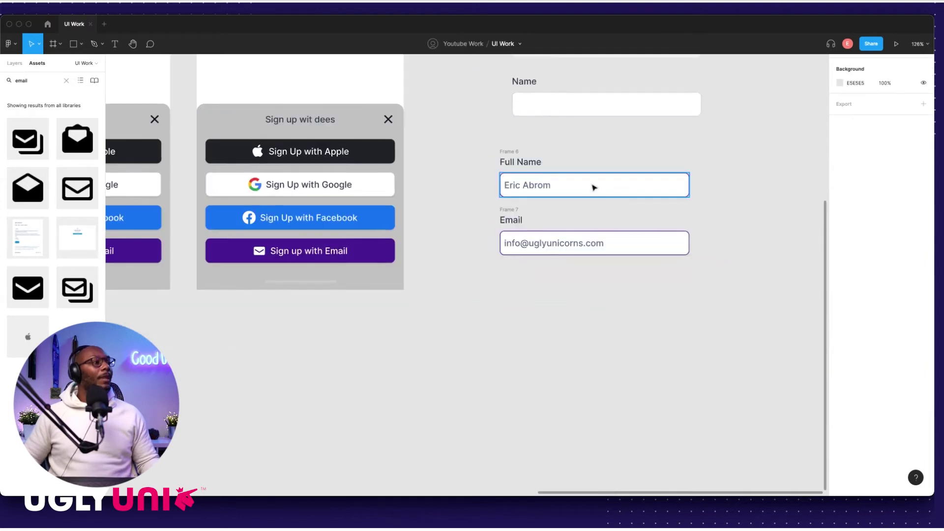
scroll(620, 187, up, 2)
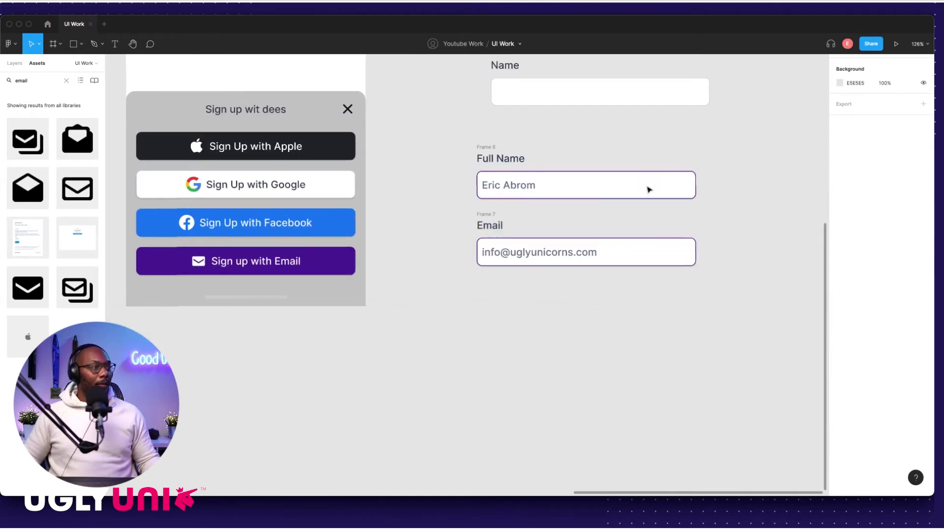
click(659, 257)
Step: Give the Full Name and Email inputs a light grey D0D5DD border sampled with the eyedropper
click(723, 167)
click(681, 191)
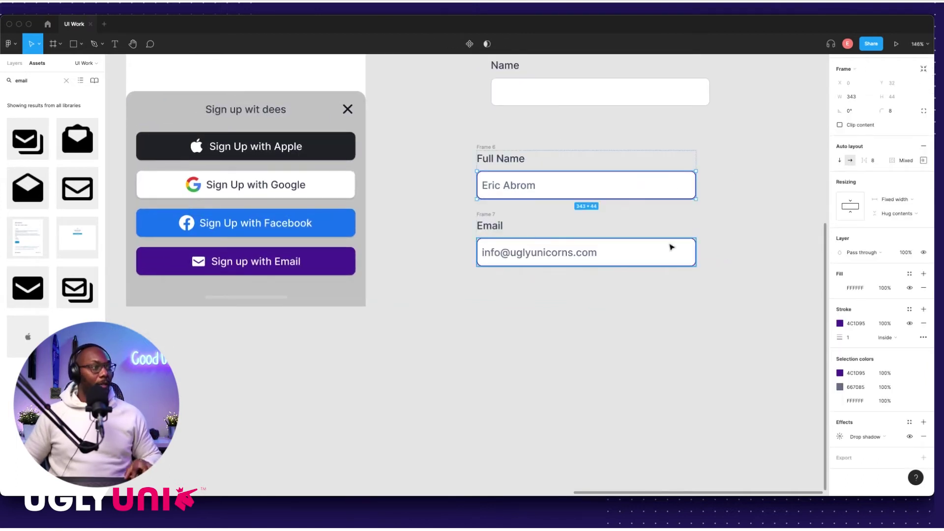
shift+click(670, 246)
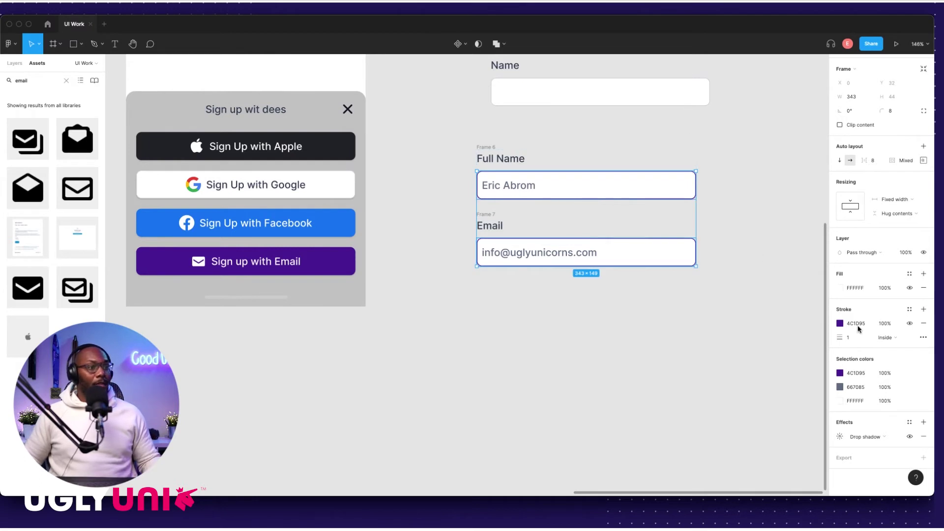
click(840, 323)
click(737, 397)
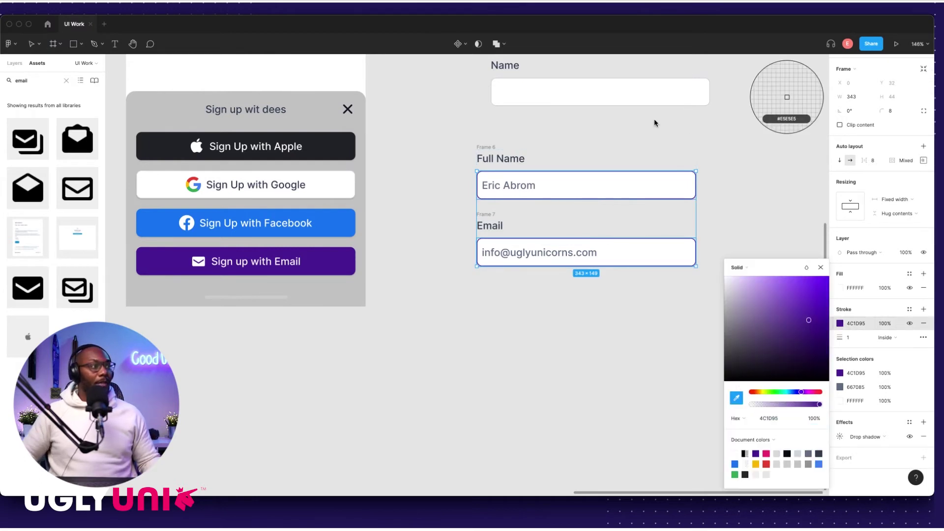
scroll(607, 113, up, 10)
scroll(538, 187, up, 10)
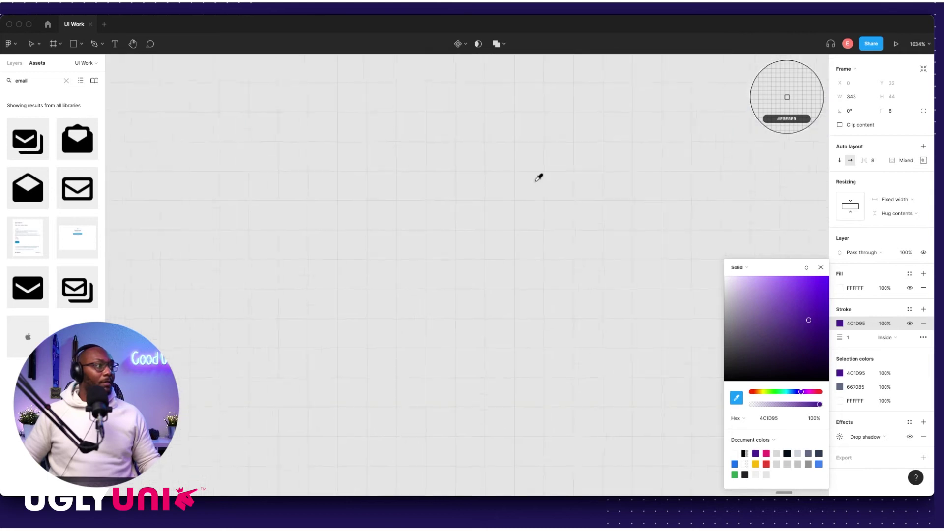
click(522, 149)
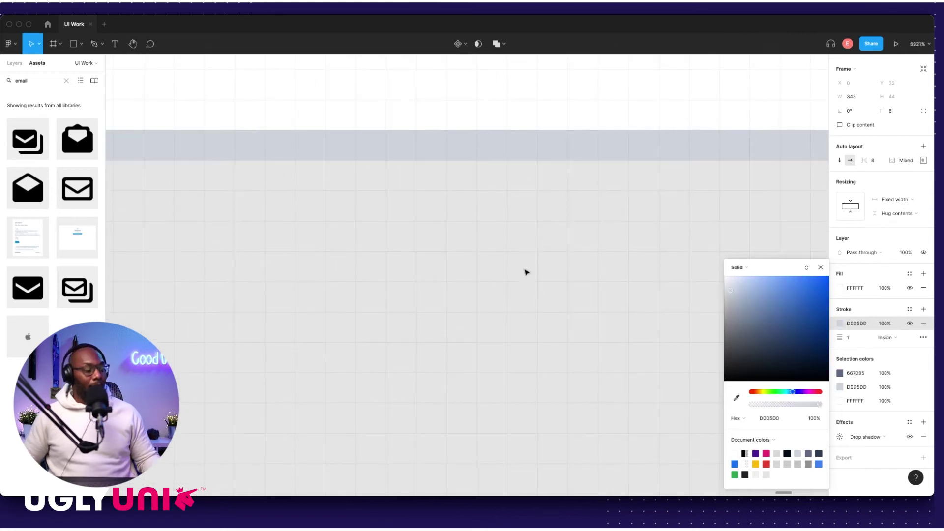
scroll(522, 267, down, 15)
click(322, 263)
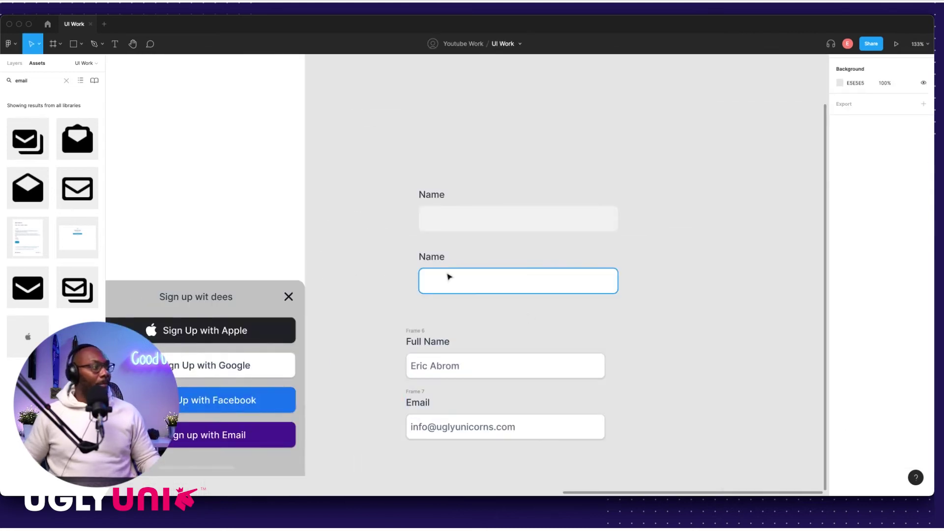
Step: Delete the two empty Name fields
scroll(449, 274, down, 3)
drag(413, 129, 645, 251)
key(Delete)
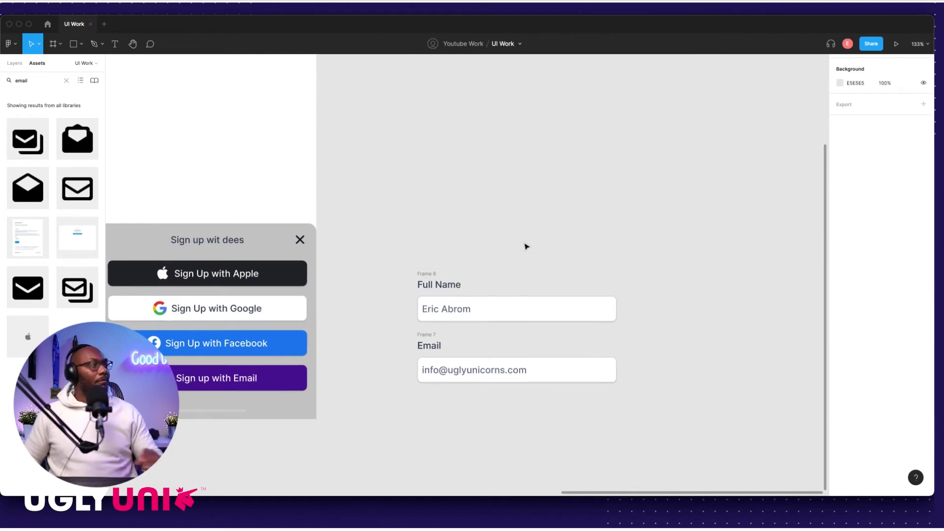
scroll(493, 251, down, 3)
scroll(494, 251, left, 3)
Step: Wrap the Full Name and Email frames in an auto-layout frame with 16 spacing
drag(458, 206, 746, 354)
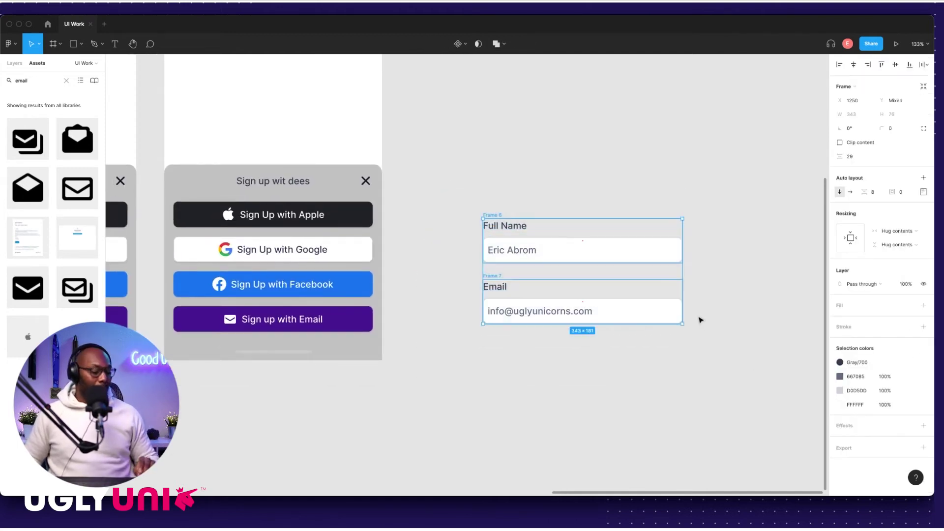
key(shift+a)
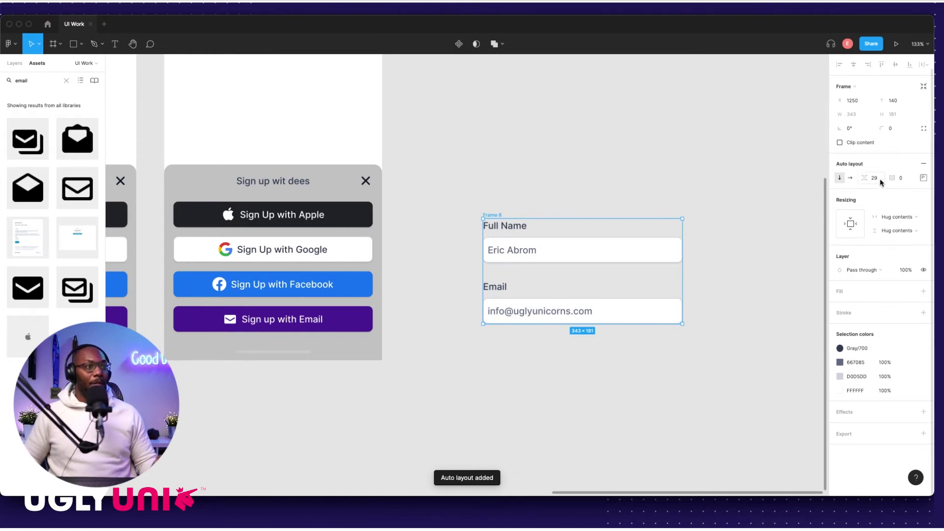
text(16)
key(Return)
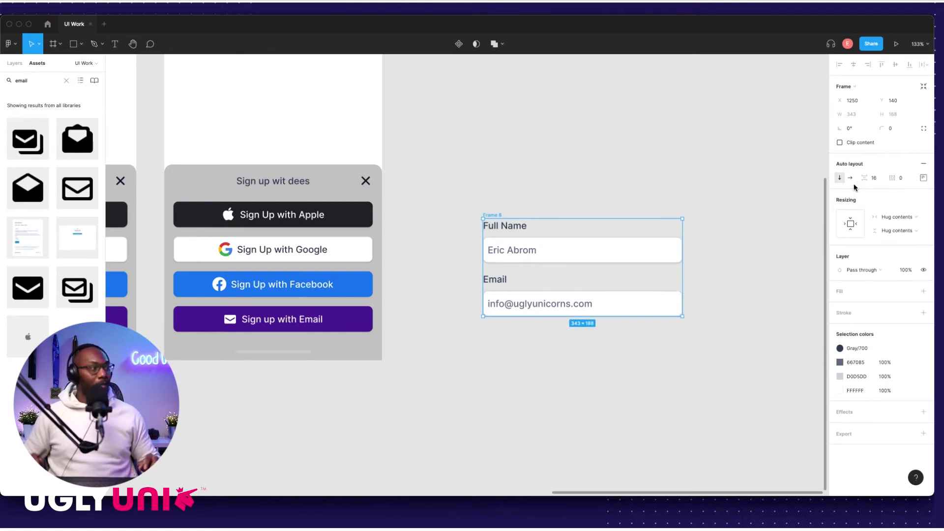
click(646, 158)
scroll(699, 200, down, 5)
scroll(713, 236, up, 8)
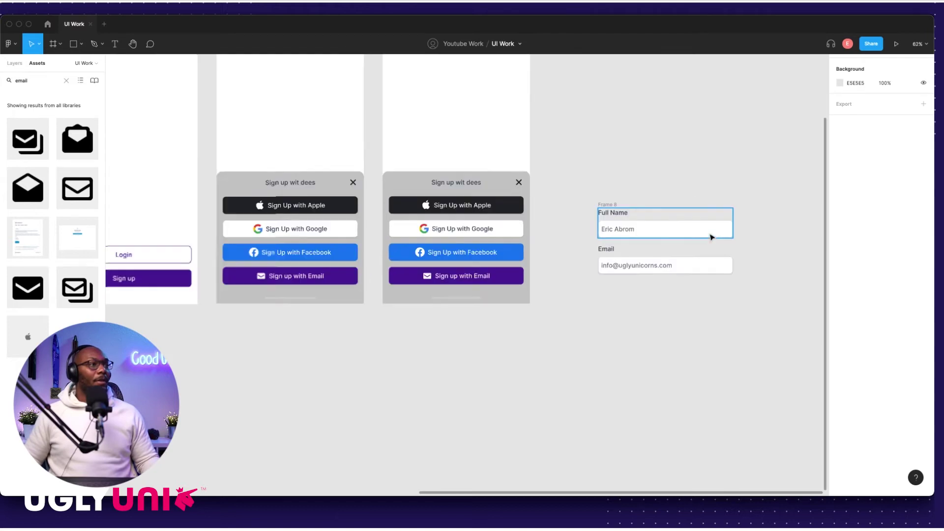
Step: Remove the drop shadow effect from both the Full Name and Email inputs
click(666, 226)
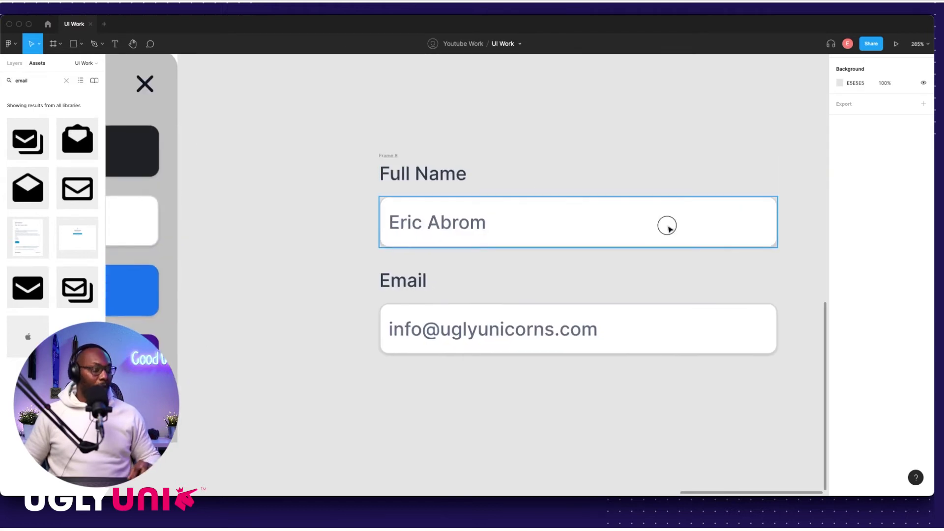
shift+click(692, 325)
click(924, 437)
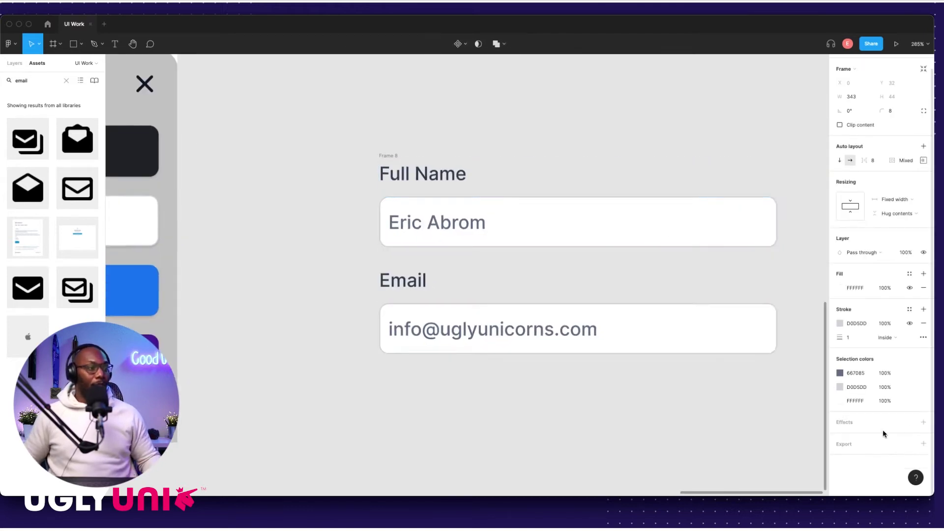
click(579, 414)
scroll(485, 211, down, 5)
scroll(508, 184, left, 1)
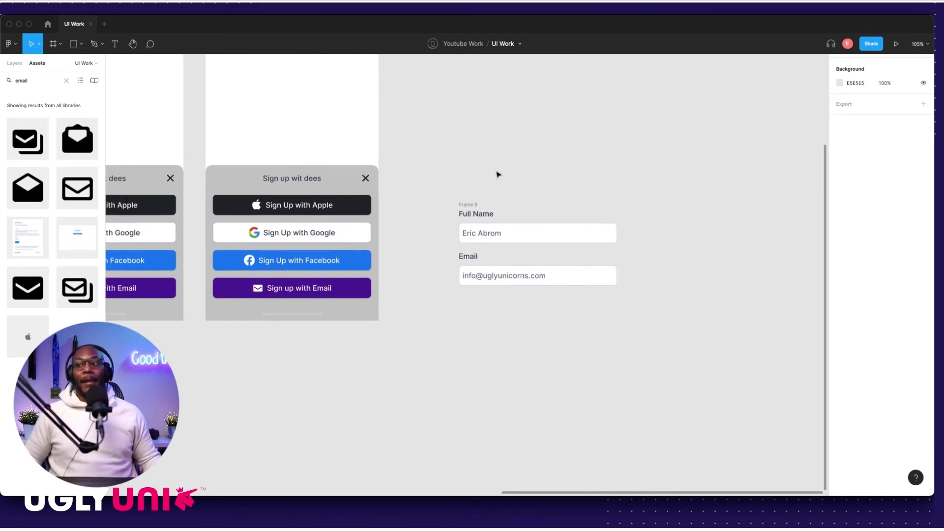
scroll(489, 185, left, 5)
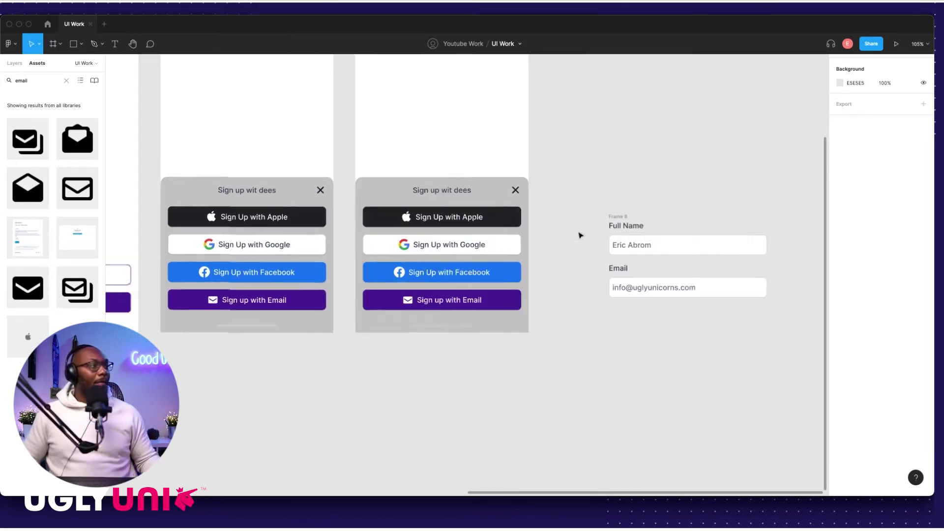
scroll(712, 232, right, 2)
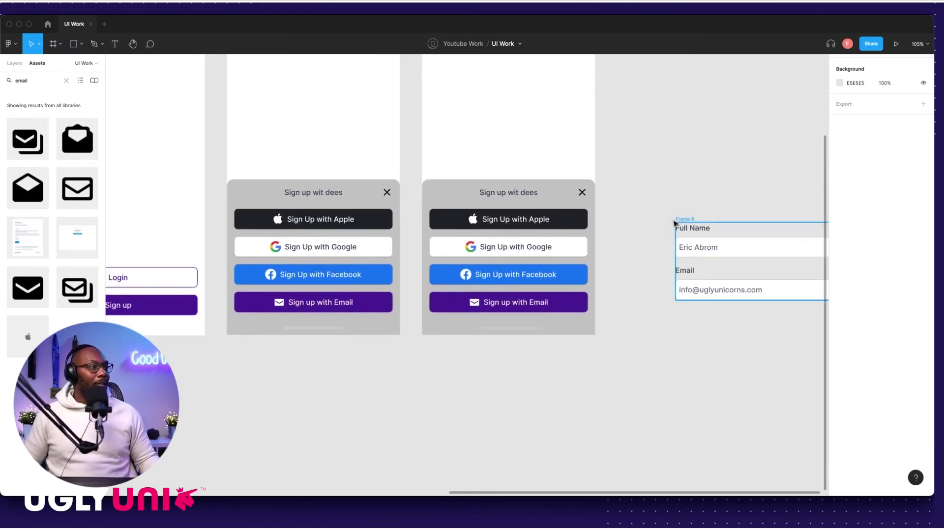
scroll(679, 223, down, 3)
scroll(609, 274, up, 2)
scroll(610, 274, left, 2)
Step: Retitle the right bottom sheet from 'Sign up wit dees' to 'Login Here wit dees'
double_click(570, 223)
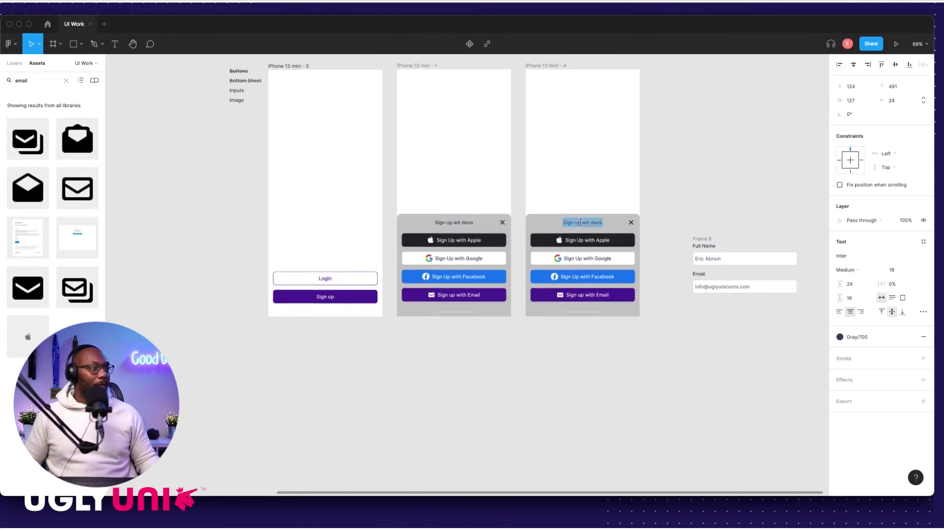
scroll(570, 225, up, 5)
double_click(562, 229)
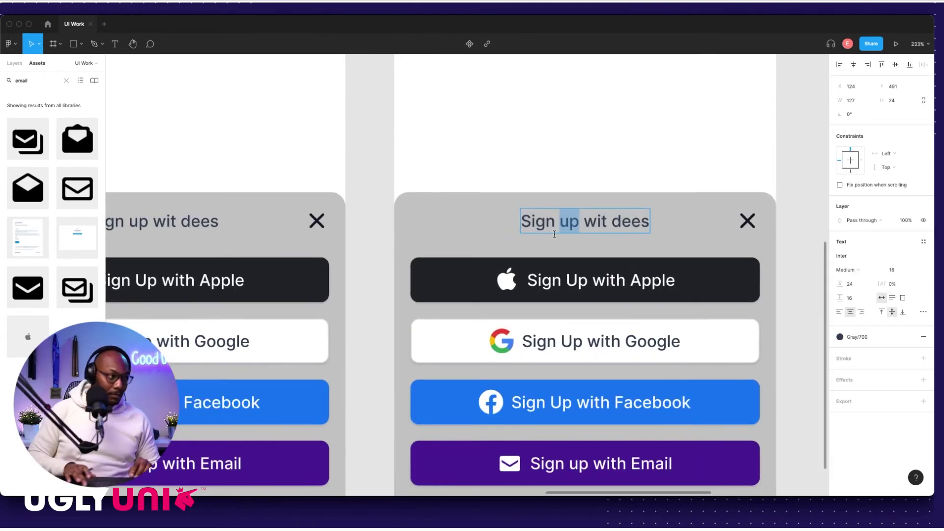
key(BackSpace)
key(BackSpace)
key(BackSpace)
key(BackSpace)
key(BackSpace)
key(BackSpace)
text(Lo)
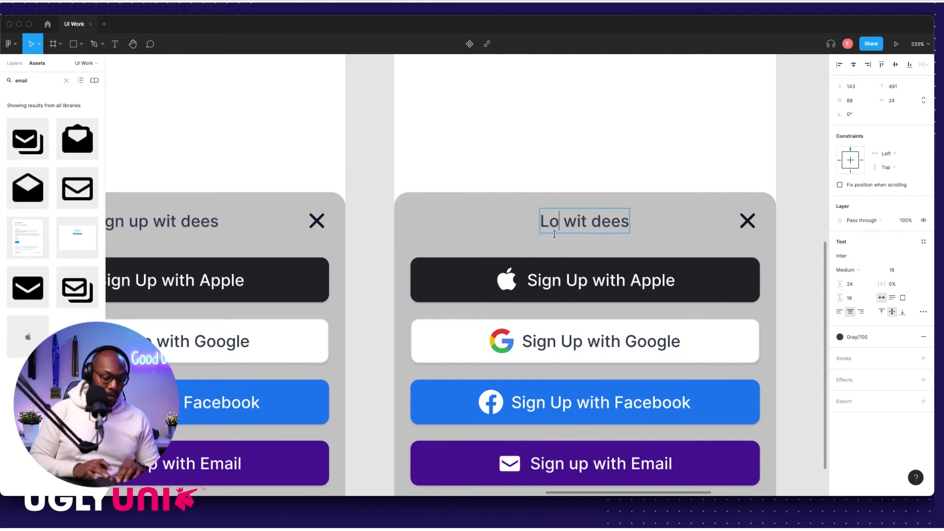
text(gn)
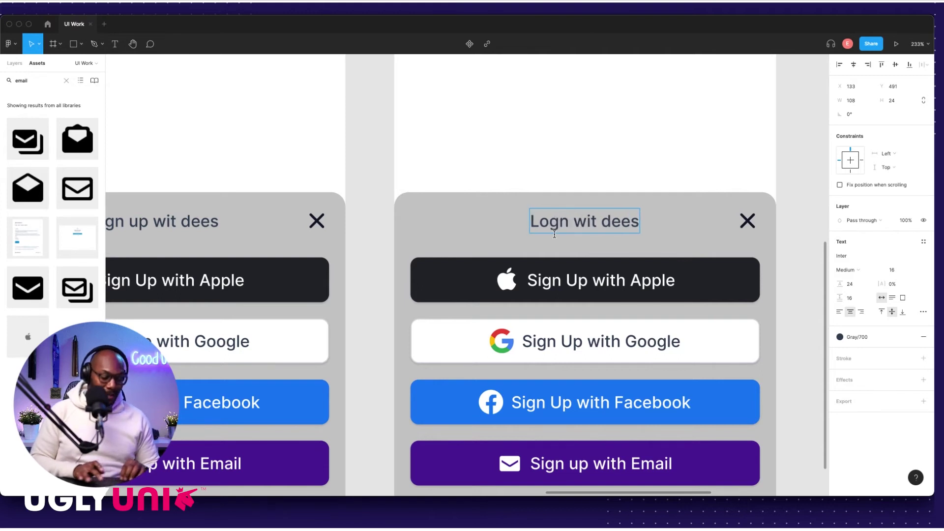
key(BackSpace)
text(in)
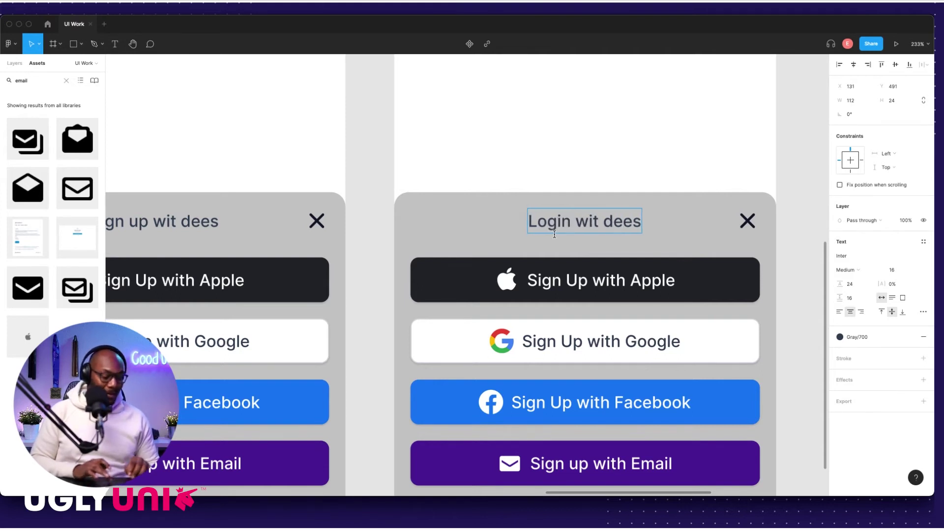
text( He)
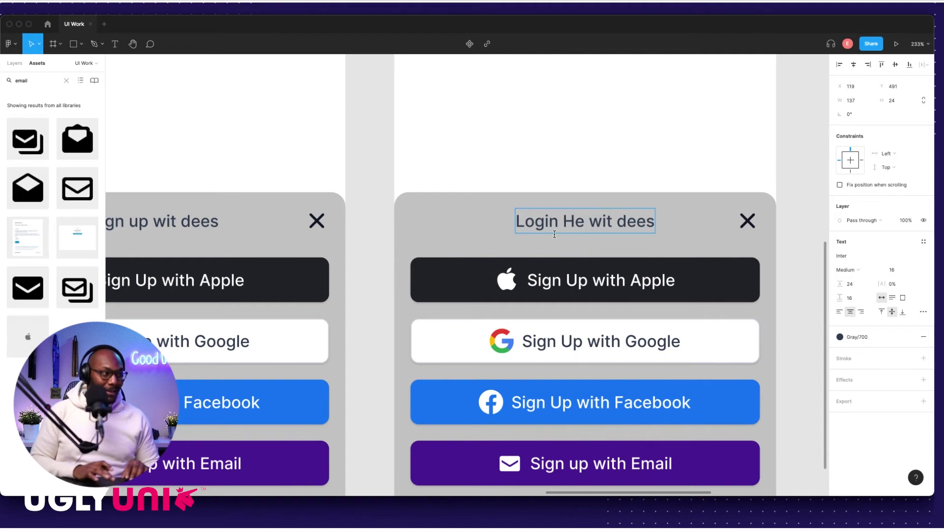
text(re)
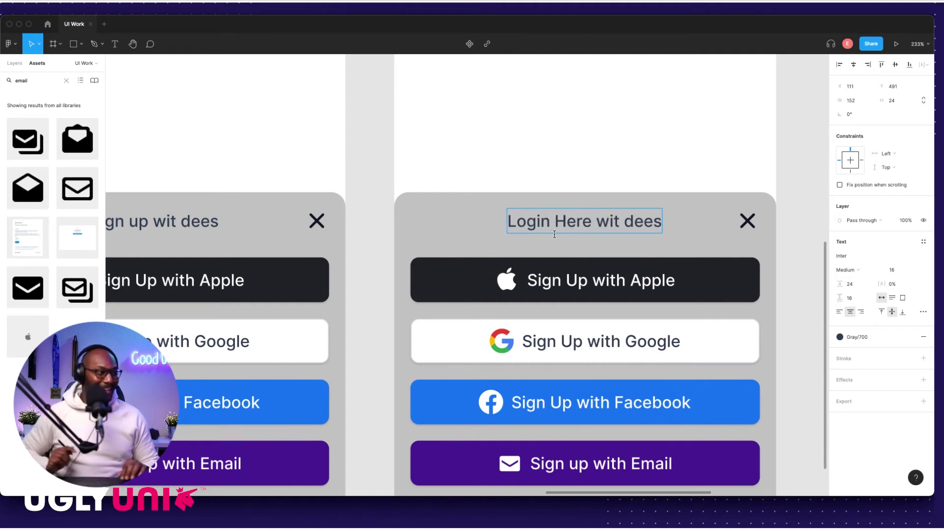
key(Escape)
scroll(702, 249, down, 5)
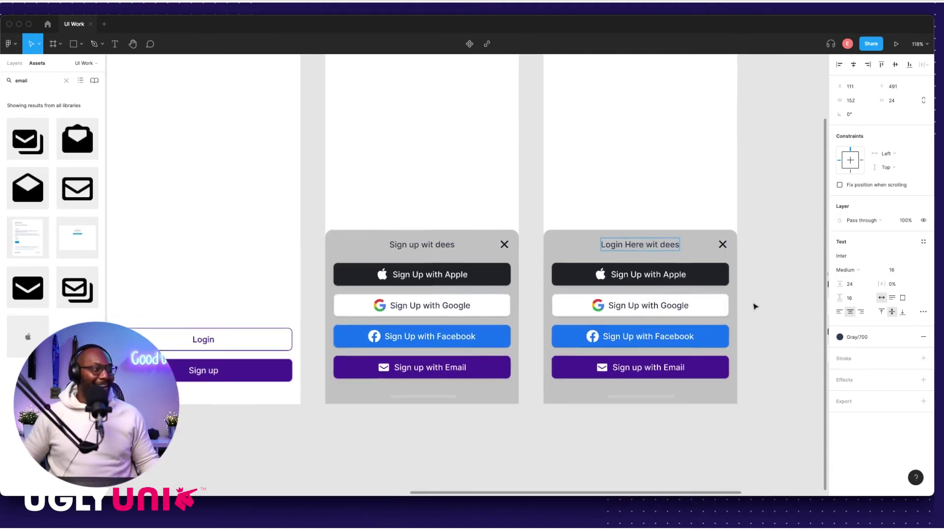
Step: Replace the right sheet's button stack with the Full Name/Email form, aligned to its margins
scroll(775, 296, right, 5)
scroll(701, 289, down, 3)
click(562, 273)
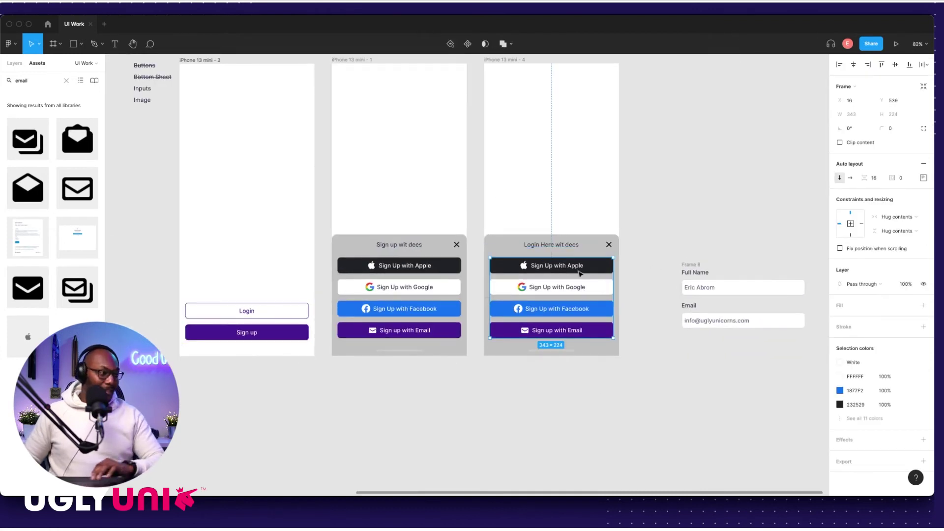
key(alt)
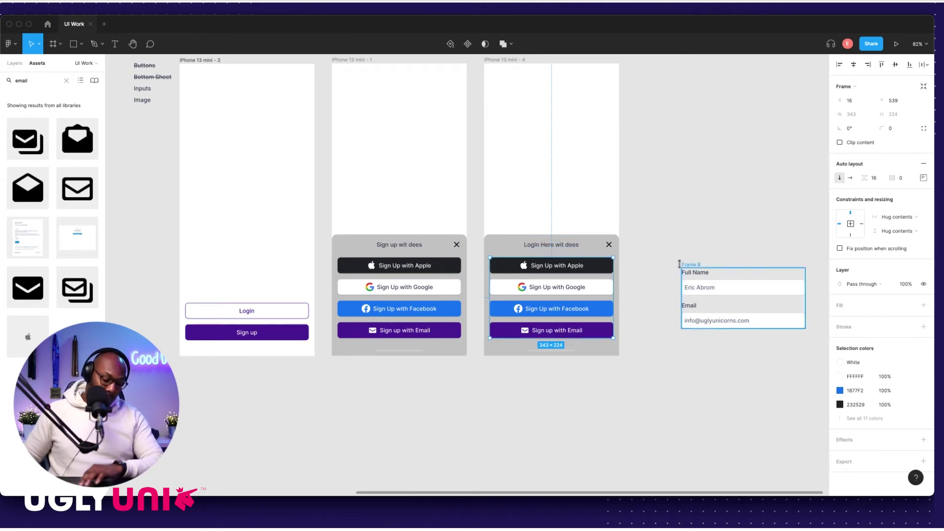
key(Delete)
drag(692, 265, 531, 263)
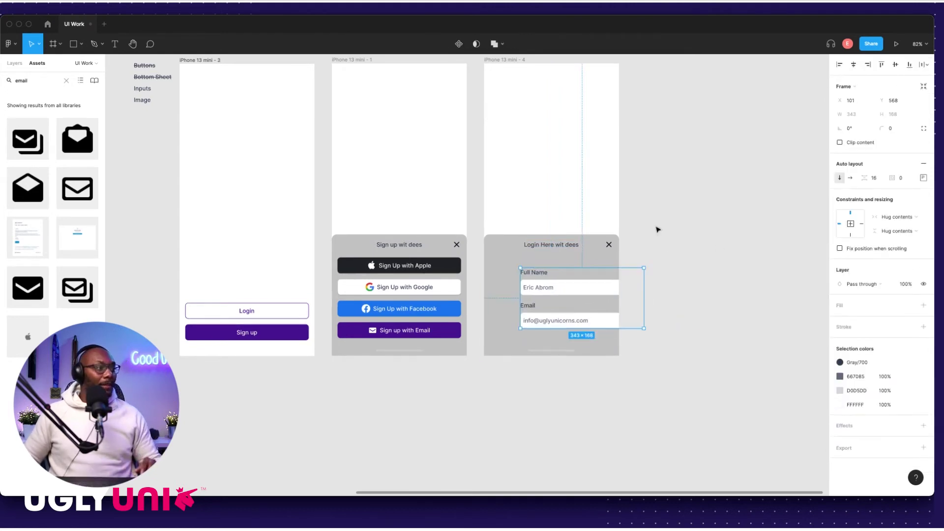
click(854, 65)
scroll(571, 276, up, 5)
click(550, 298)
drag(551, 298, 549, 274)
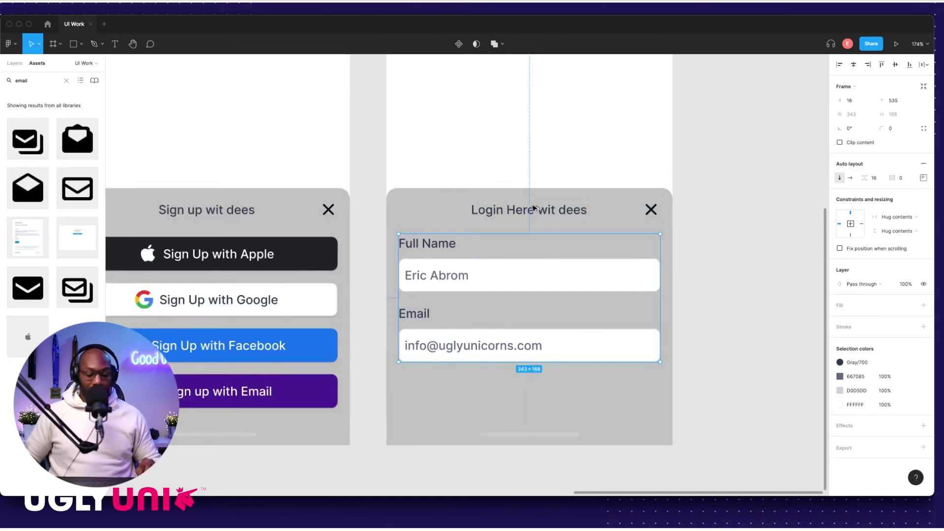
key(Down)
key(Down)
key(Down)
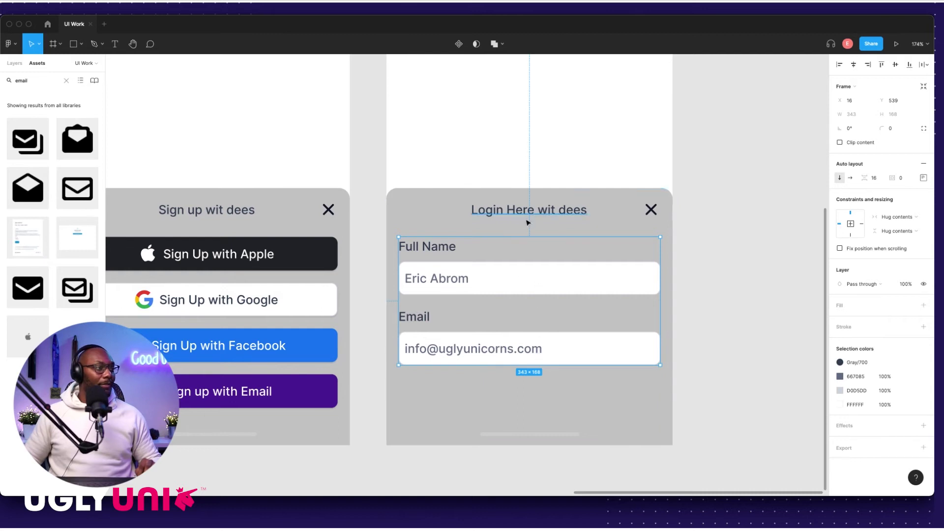
scroll(360, 383, left, 3)
Step: Move the login sheet's contents a few pixels lower
click(360, 384)
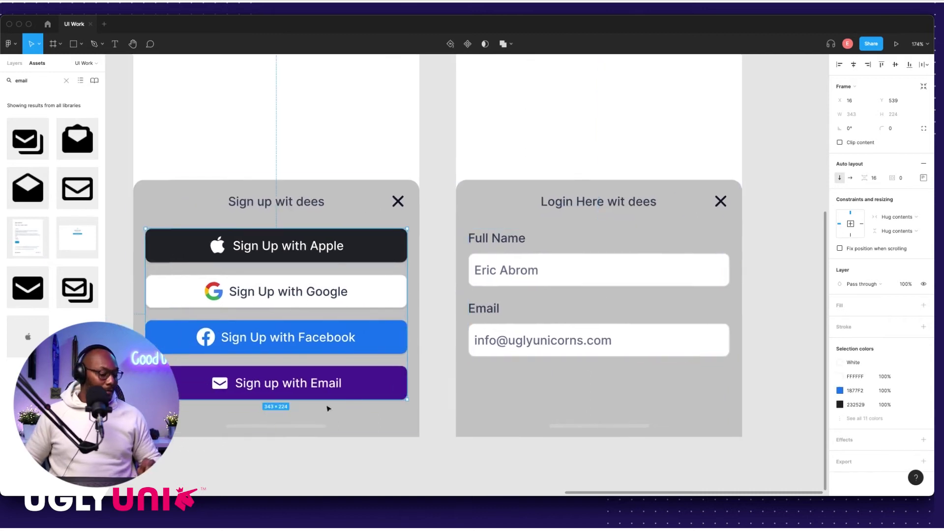
drag(514, 159, 733, 394)
drag(613, 352, 623, 393)
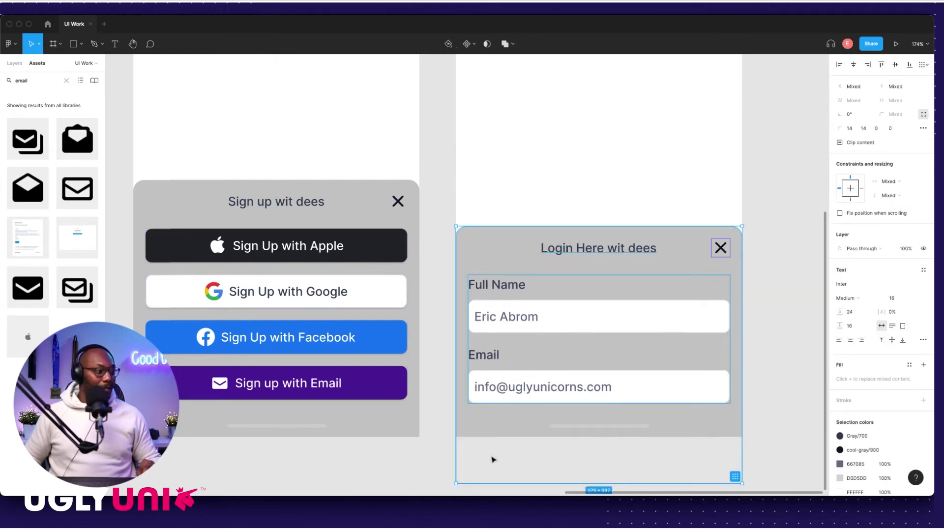
click(562, 390)
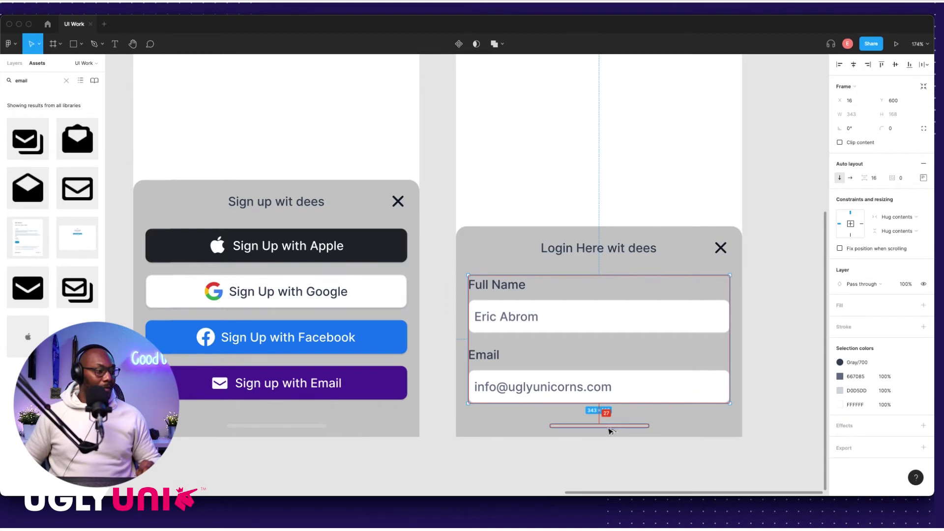
drag(487, 196, 727, 411)
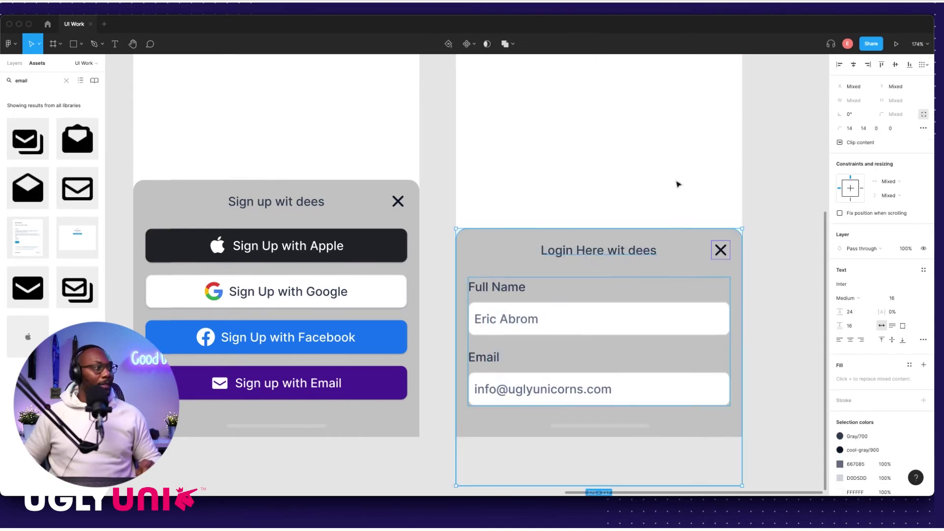
key(Escape)
click(612, 415)
key(Escape)
click(668, 199)
scroll(668, 198, down, 5)
Step: Shorten the login card's grey background to end just below the form
click(685, 278)
scroll(636, 379, up, 8)
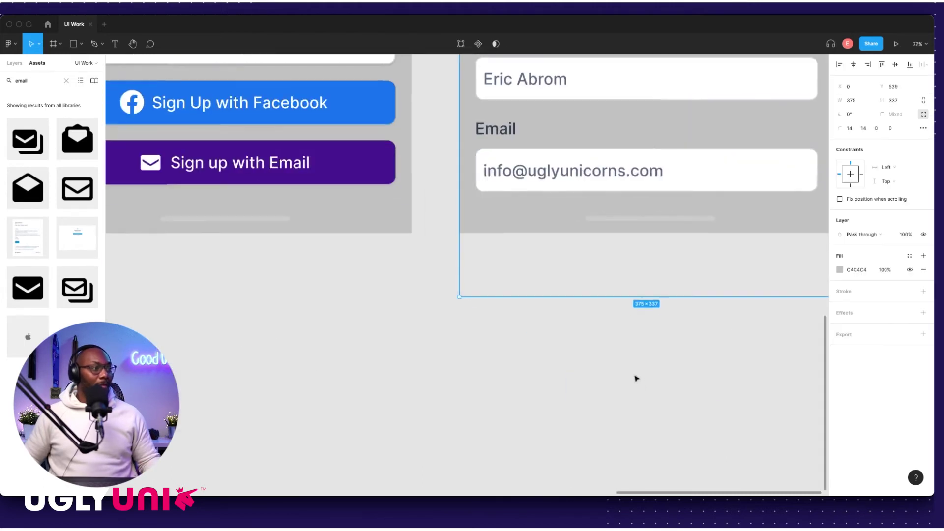
drag(633, 299, 622, 276)
key(Escape)
key(shift+1)
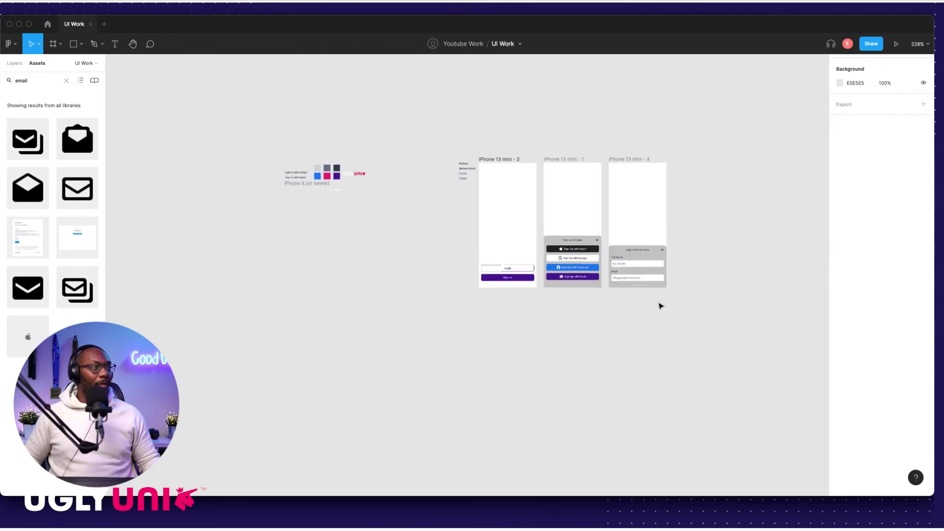
Step: Apply strikethrough to the Inputs label via Type details
scroll(698, 285, up, 5)
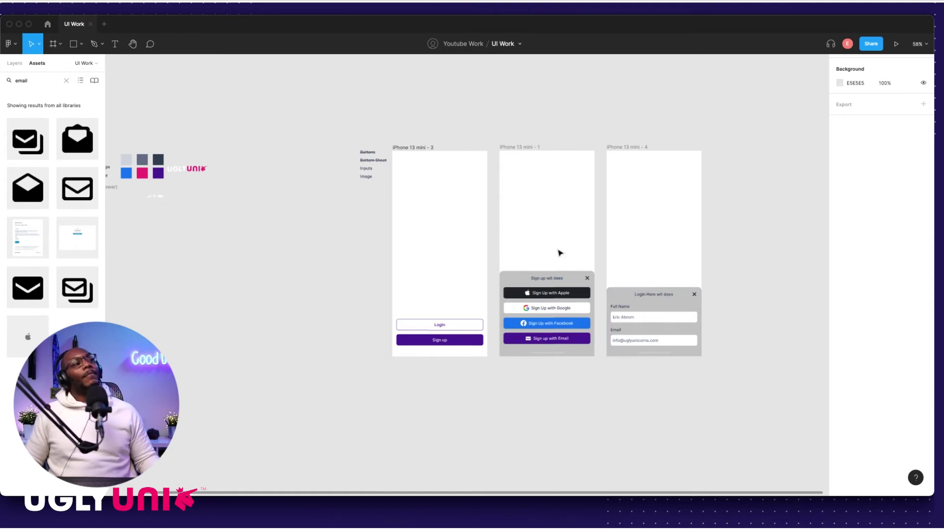
scroll(357, 182, up, 10)
click(386, 141)
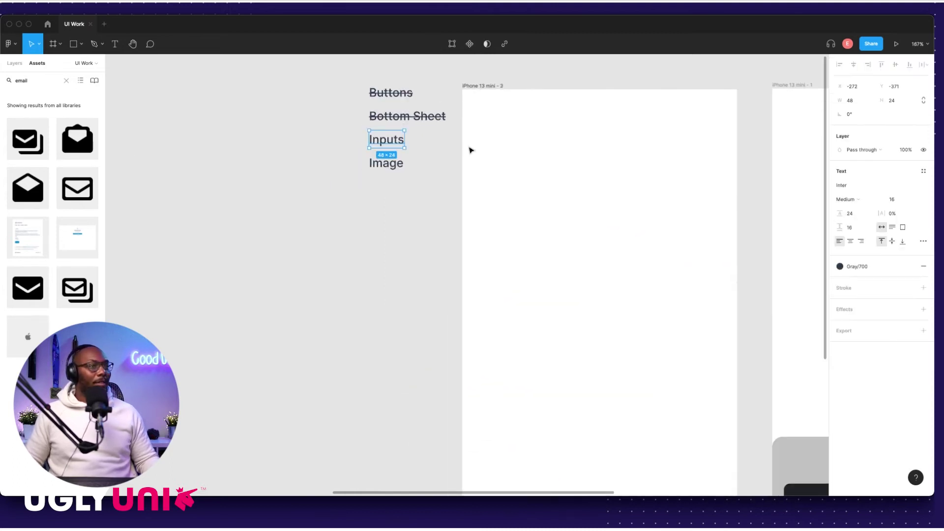
click(923, 241)
click(819, 333)
click(357, 280)
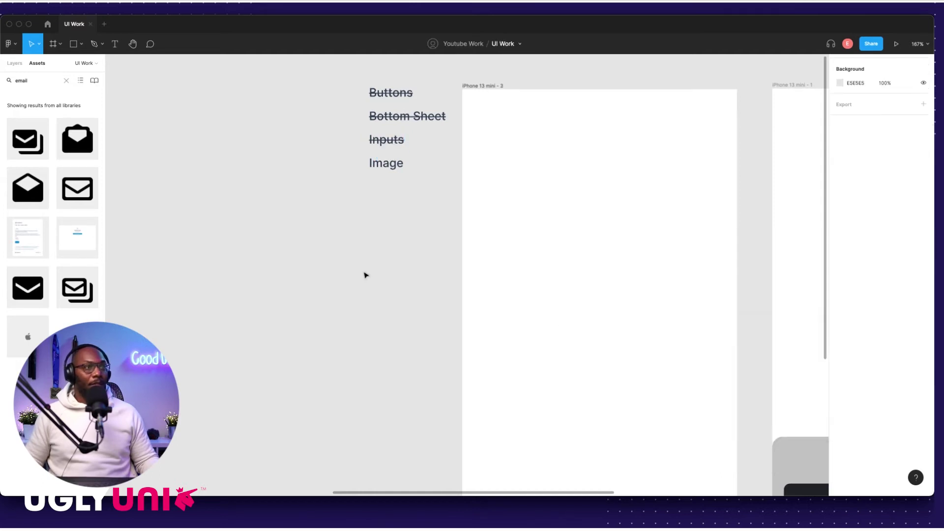
scroll(416, 286, down, 10)
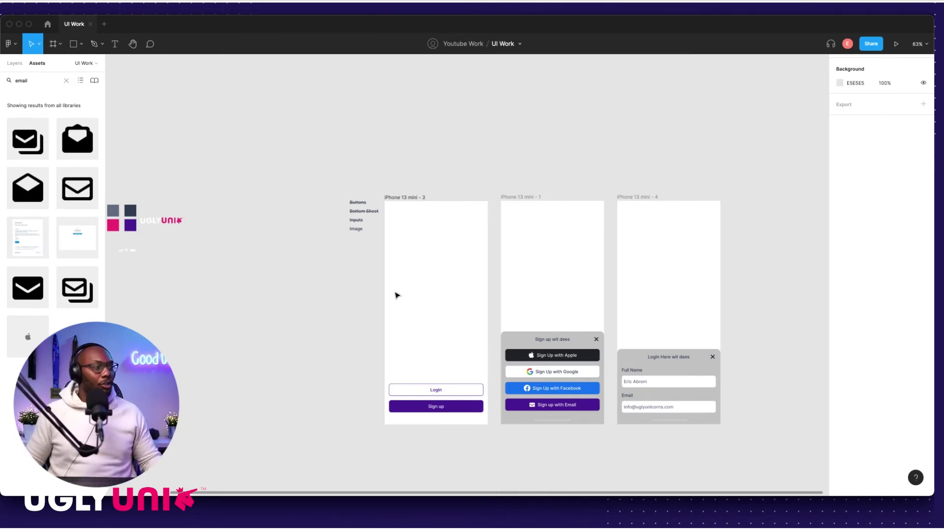
scroll(297, 287, left, 10)
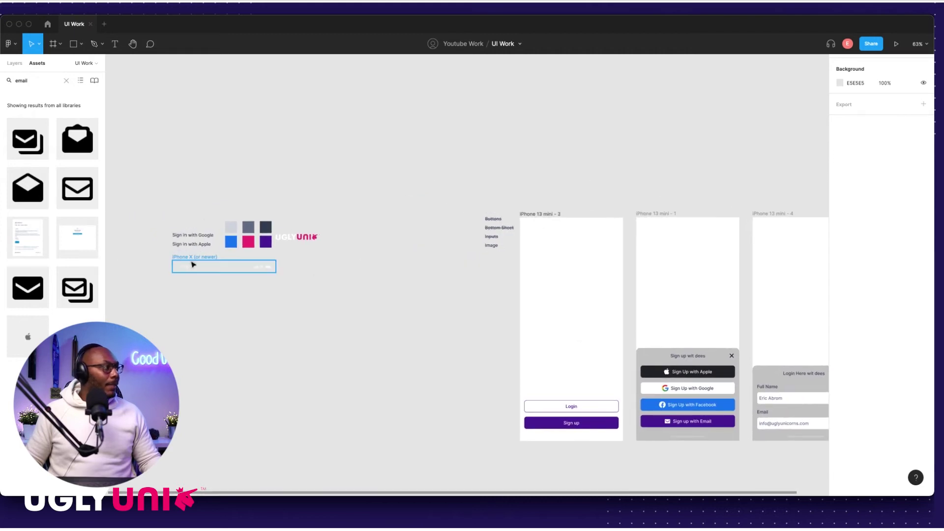
Step: Move the iPhone X frame and the UGLY UNI logo further right
drag(263, 268, 401, 277)
key(Escape)
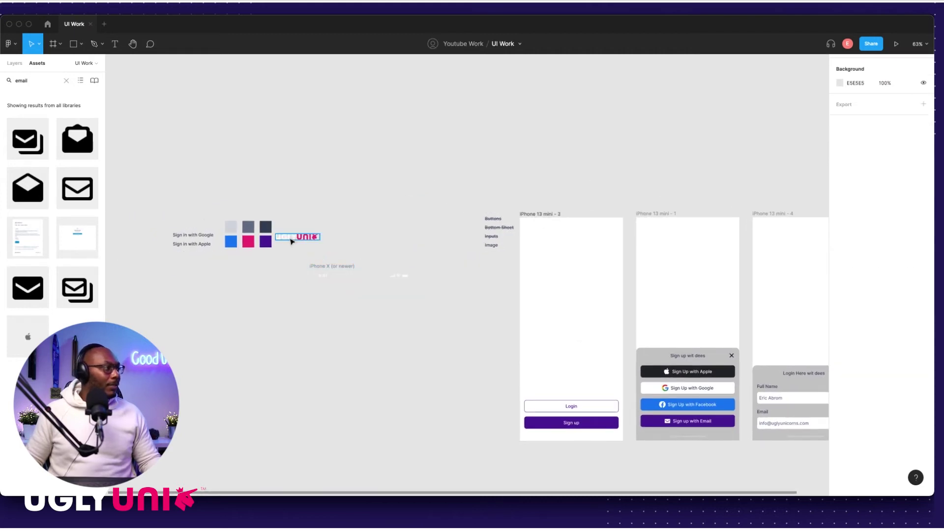
drag(295, 241, 344, 249)
key(Escape)
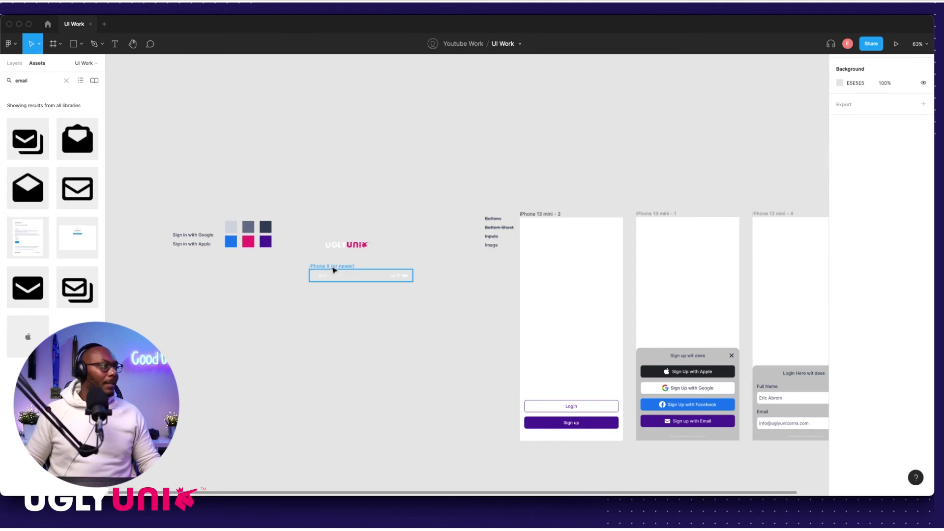
click(339, 267)
key(Escape)
scroll(513, 299, up, 5)
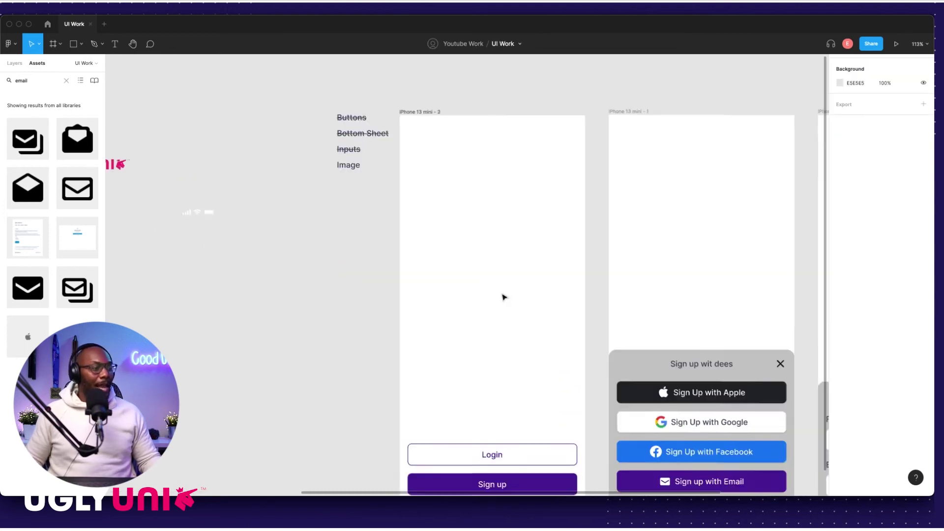
scroll(501, 296, down, 2)
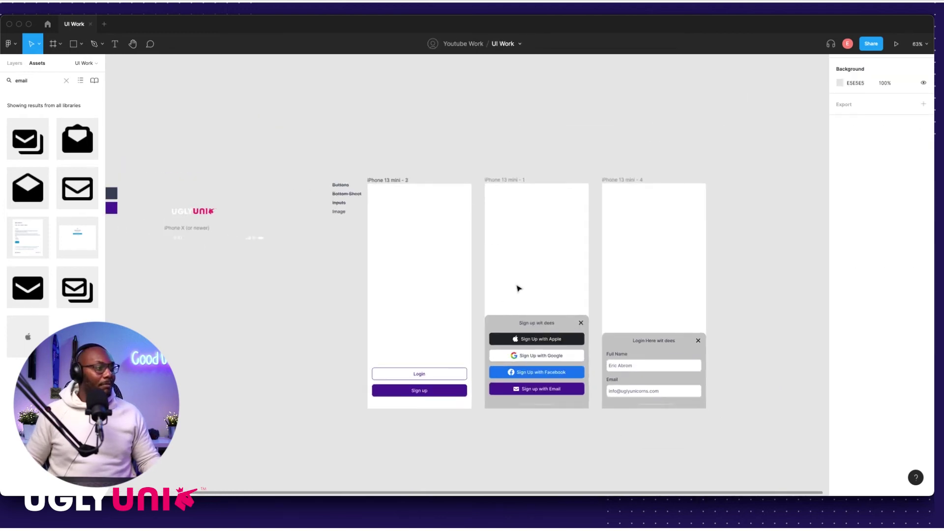
scroll(530, 294, up, 8)
scroll(540, 301, down, 3)
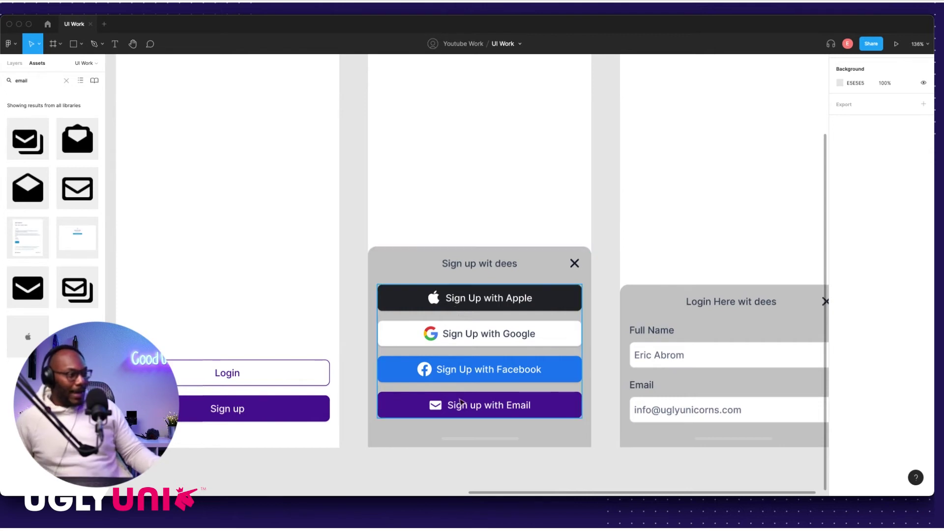
scroll(437, 379, up, 5)
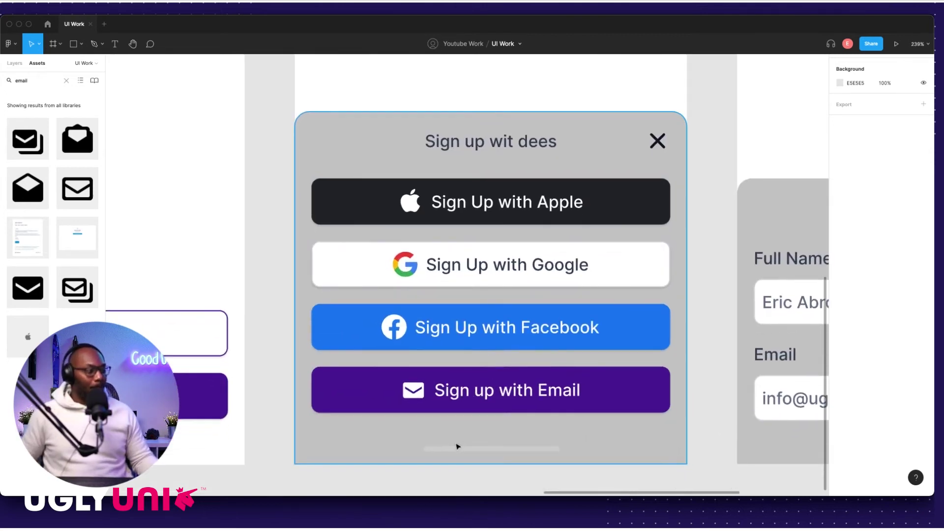
scroll(457, 446, down, 4)
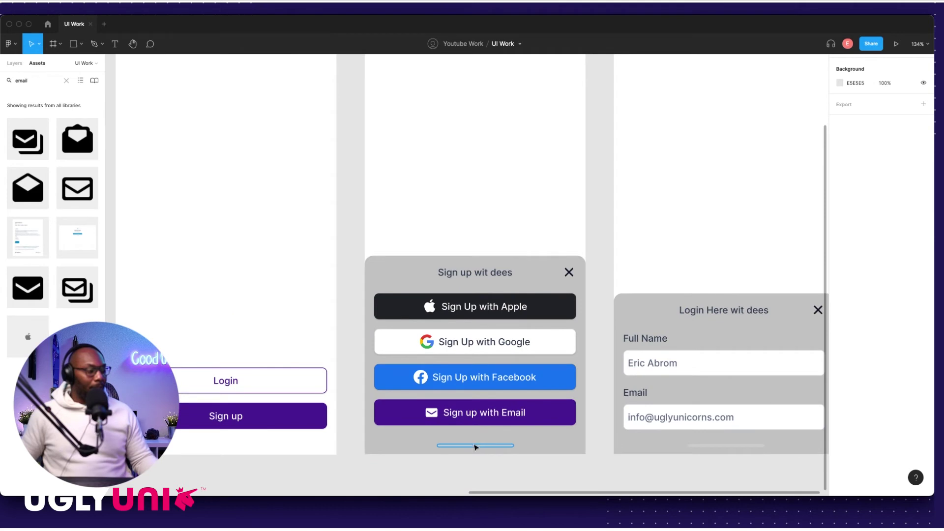
scroll(482, 268, up, 3)
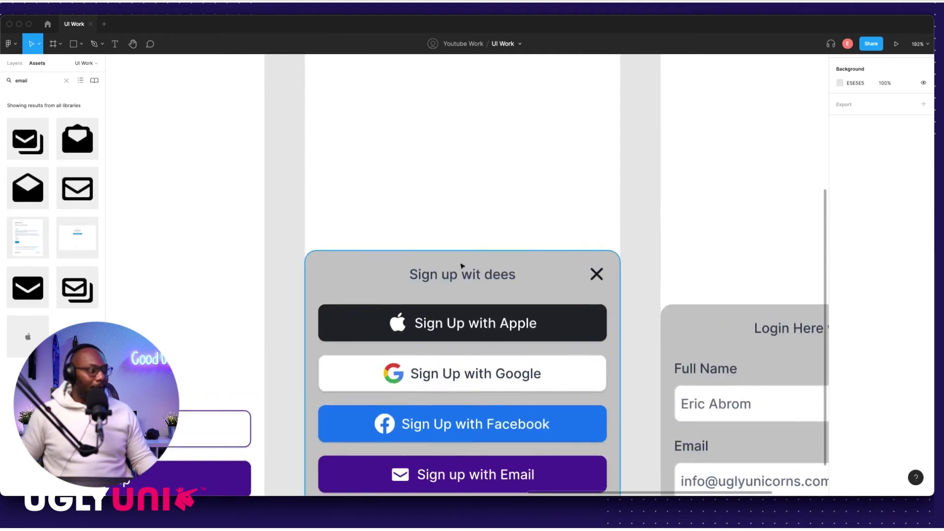
scroll(512, 374, down, 3)
click(455, 444)
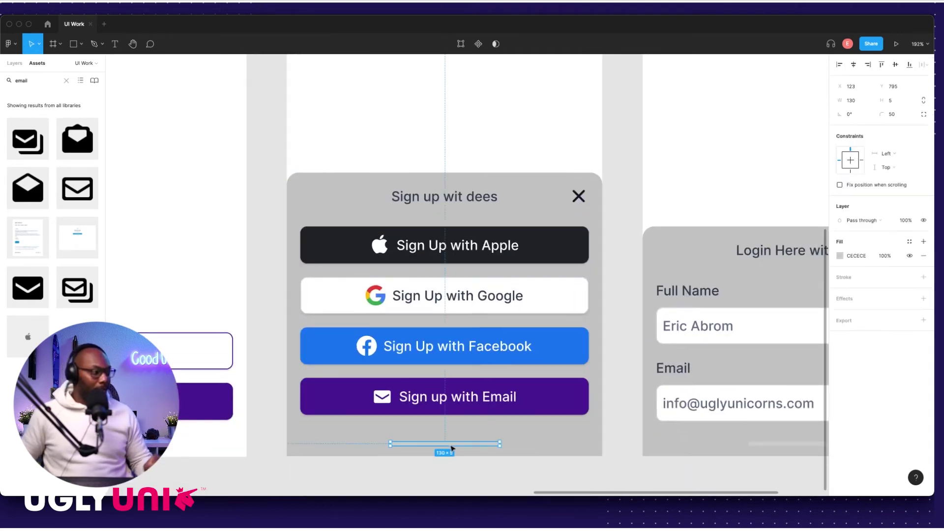
drag(453, 446, 463, 197)
scroll(464, 196, up, 5)
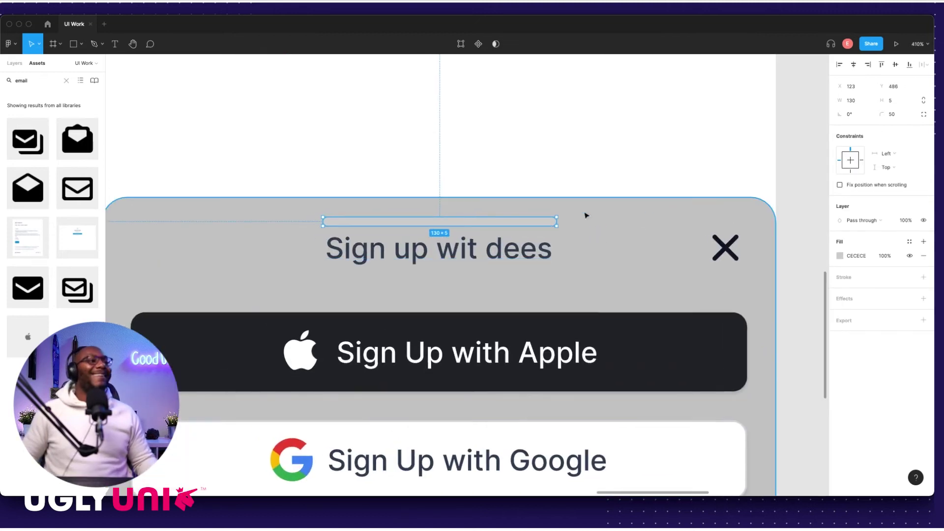
click(858, 102)
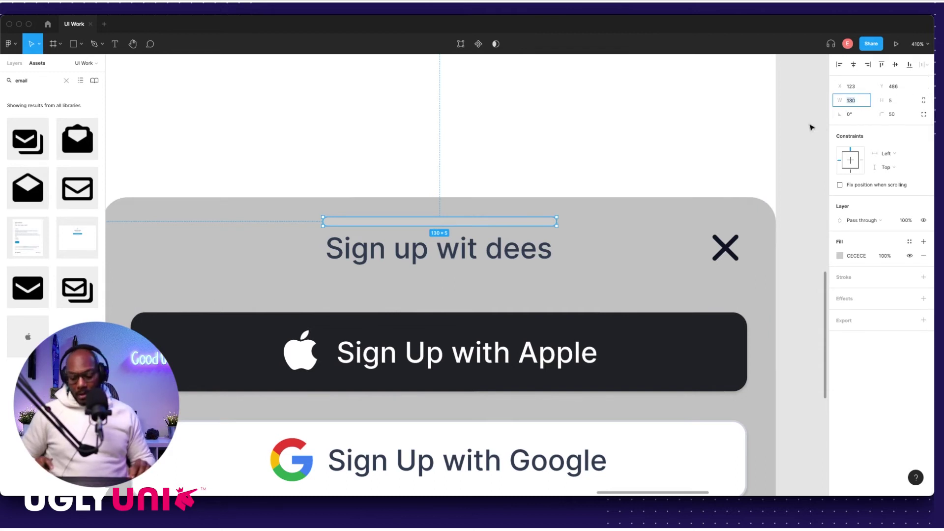
text(44)
key(Return)
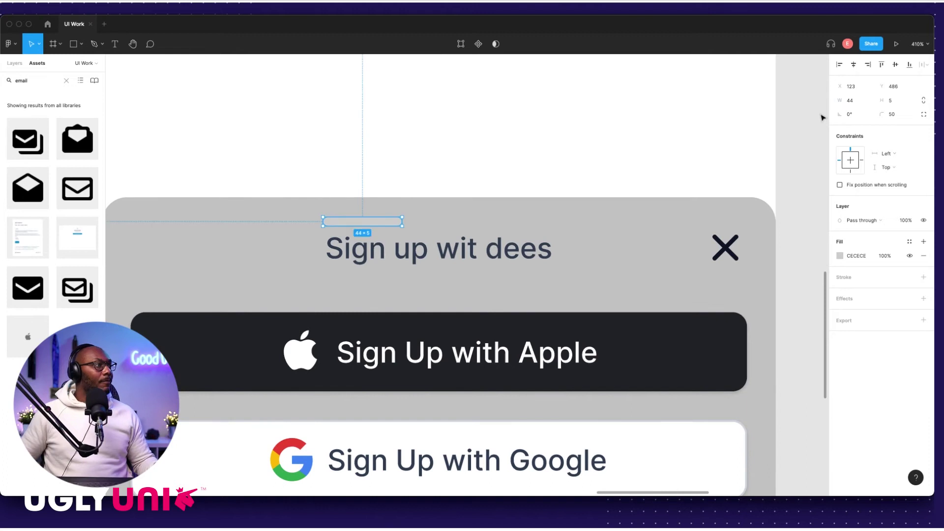
click(854, 64)
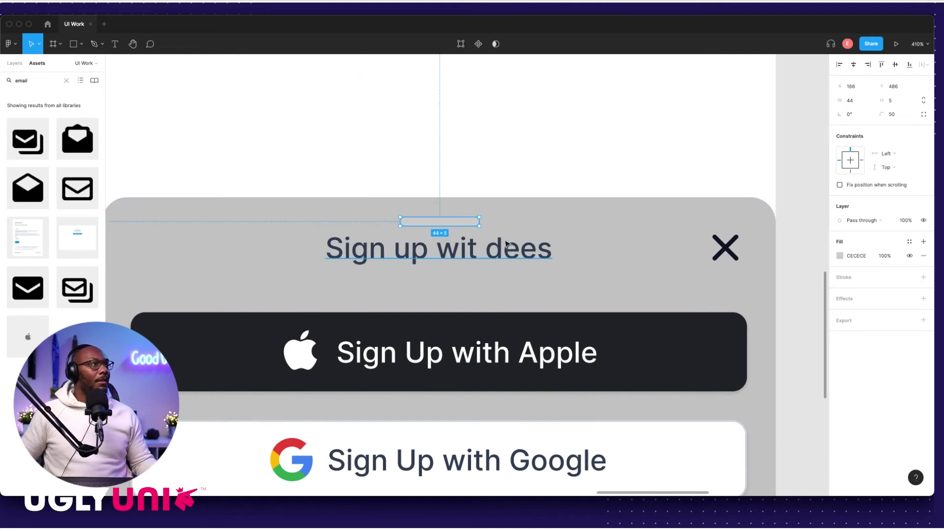
scroll(487, 211, down, 5)
scroll(481, 226, up, 5)
click(471, 231)
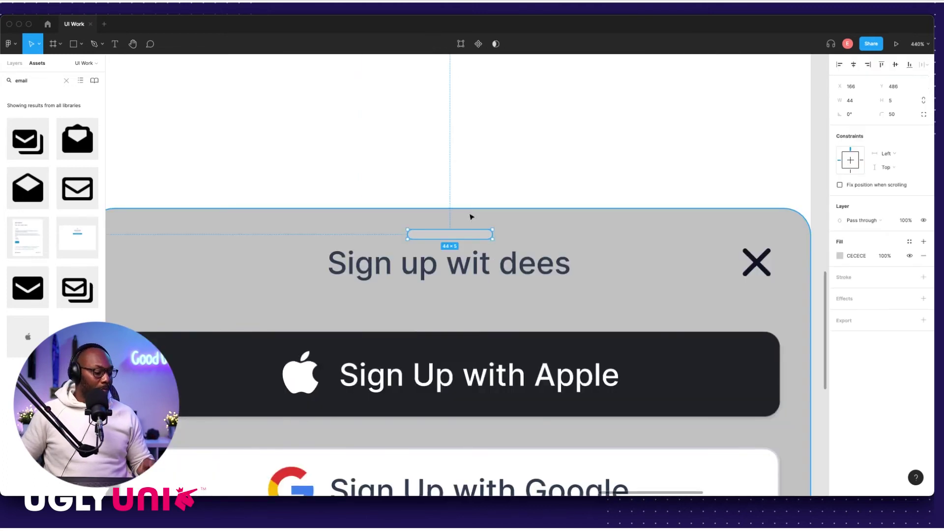
key(Up)
key(Up)
key(Up)
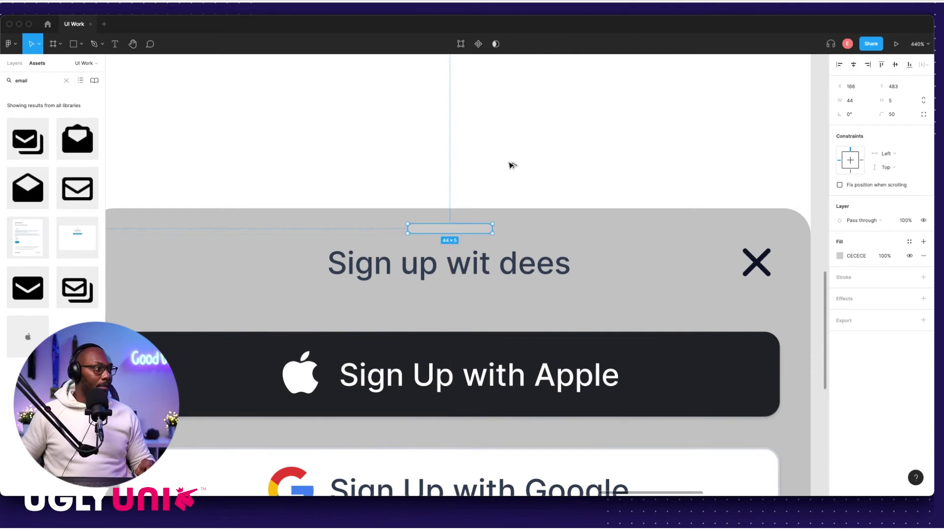
scroll(471, 213, down, 10)
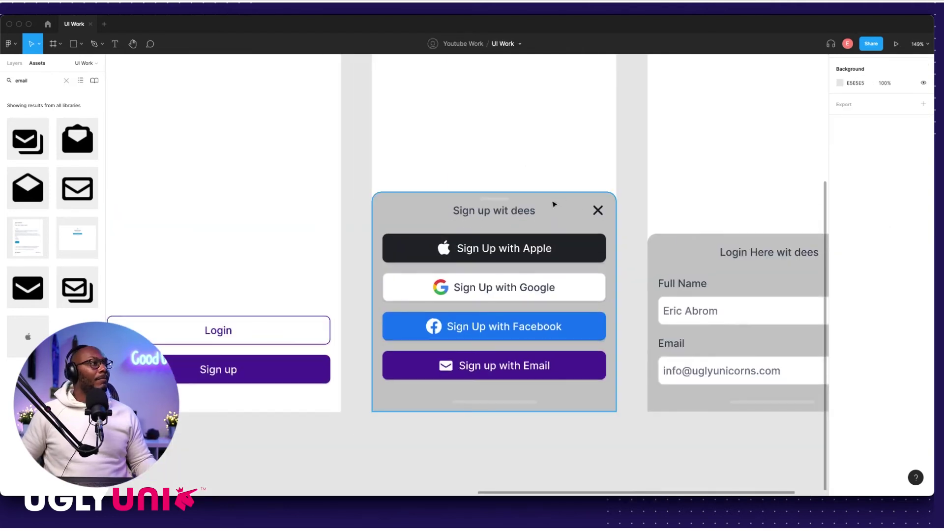
scroll(527, 206, right, 3)
scroll(529, 206, right, 1)
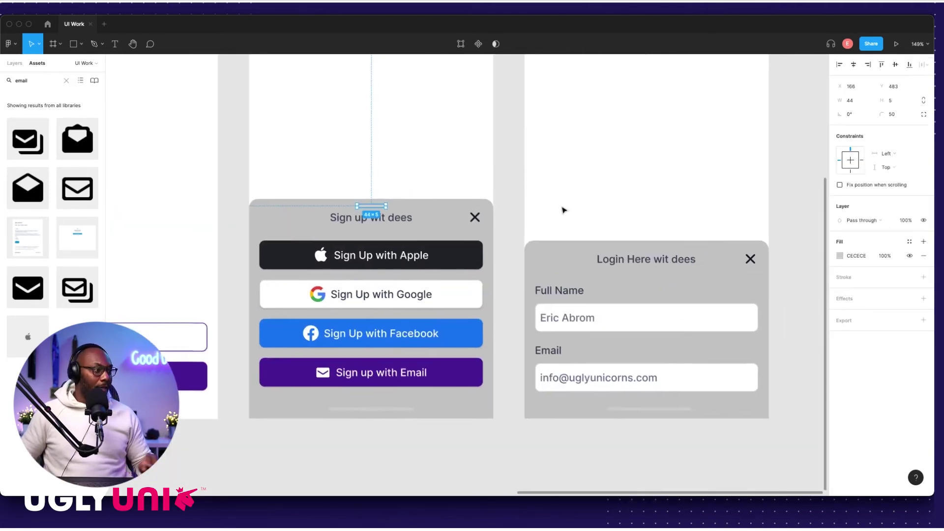
scroll(564, 210, down, 8)
click(550, 188)
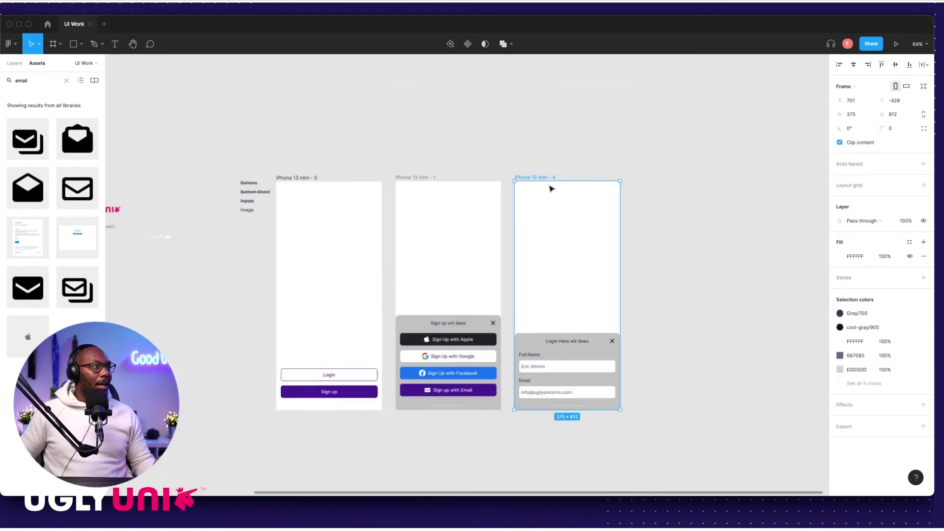
key(super+v)
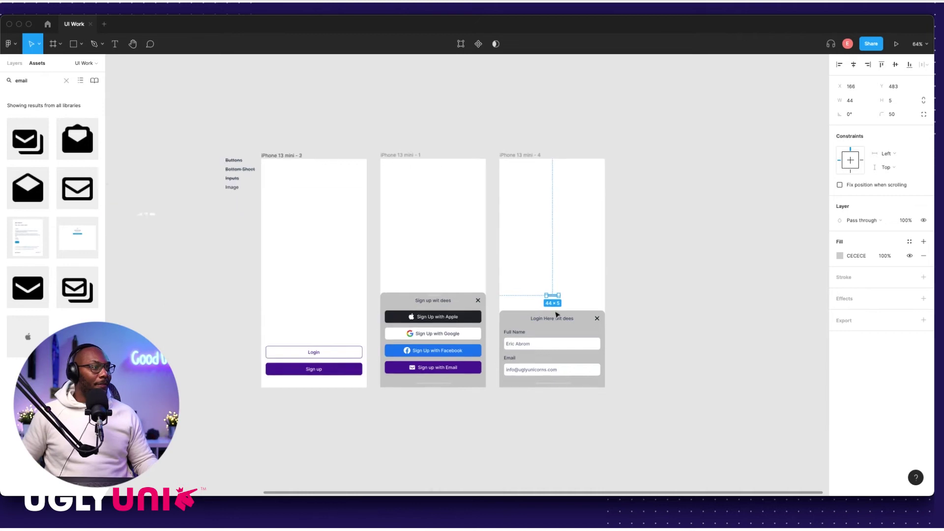
scroll(561, 317, up, 10)
drag(562, 206, 580, 279)
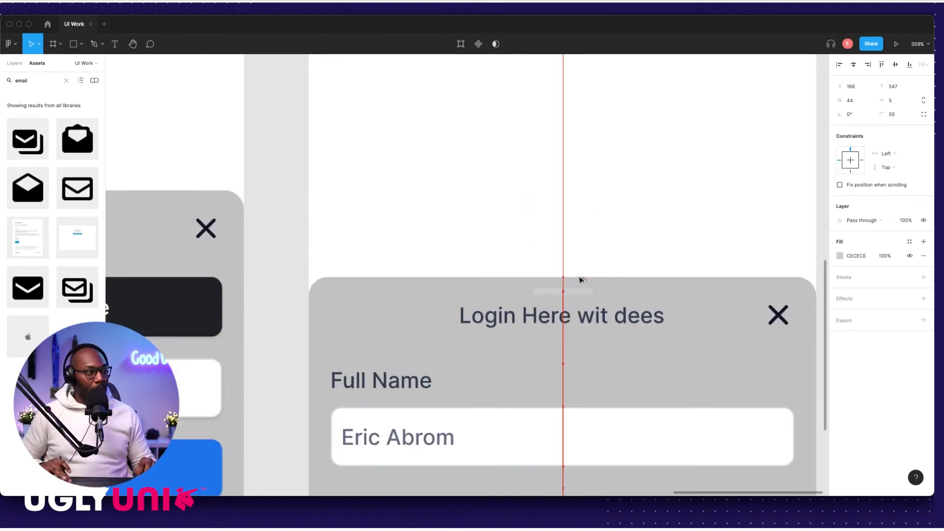
key(Escape)
click(574, 292)
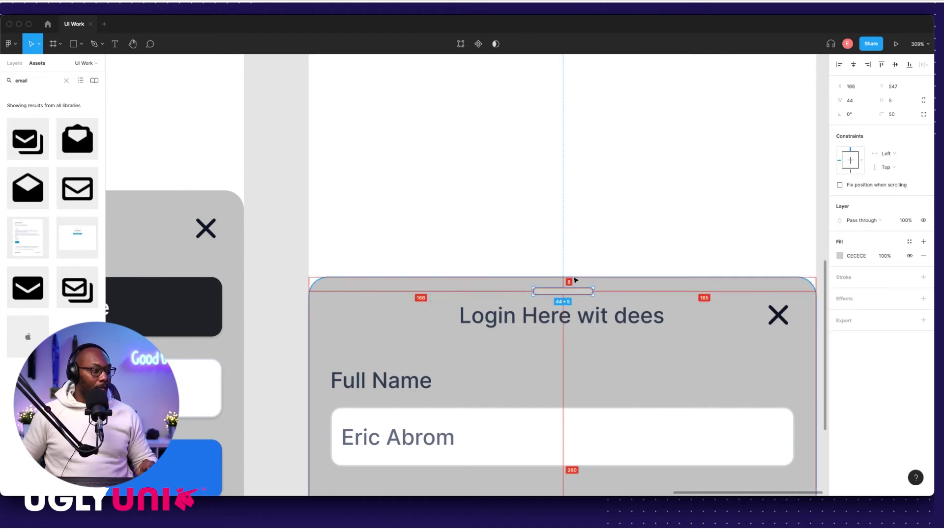
scroll(576, 295, down, 10)
key(Escape)
click(577, 268)
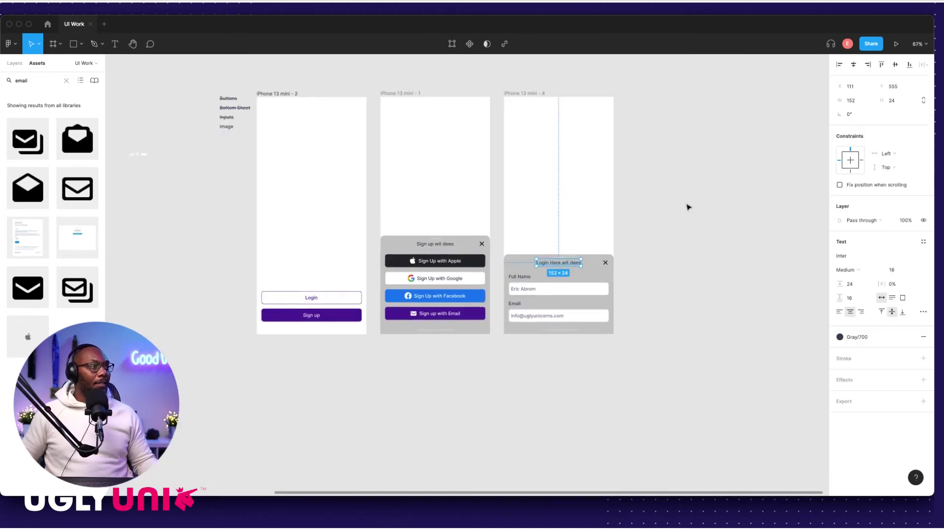
key(Escape)
scroll(603, 192, up, 2)
scroll(603, 192, left, 2)
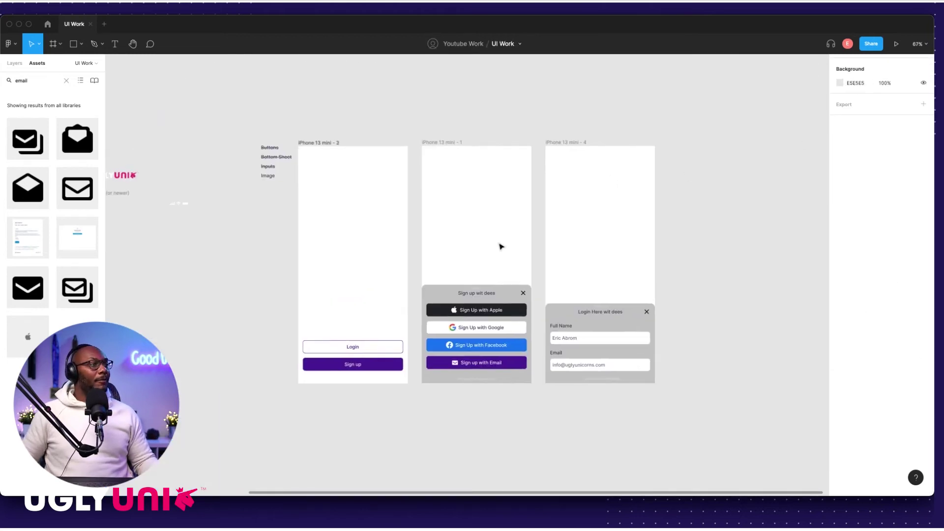
scroll(501, 246, left, 1)
click(242, 303)
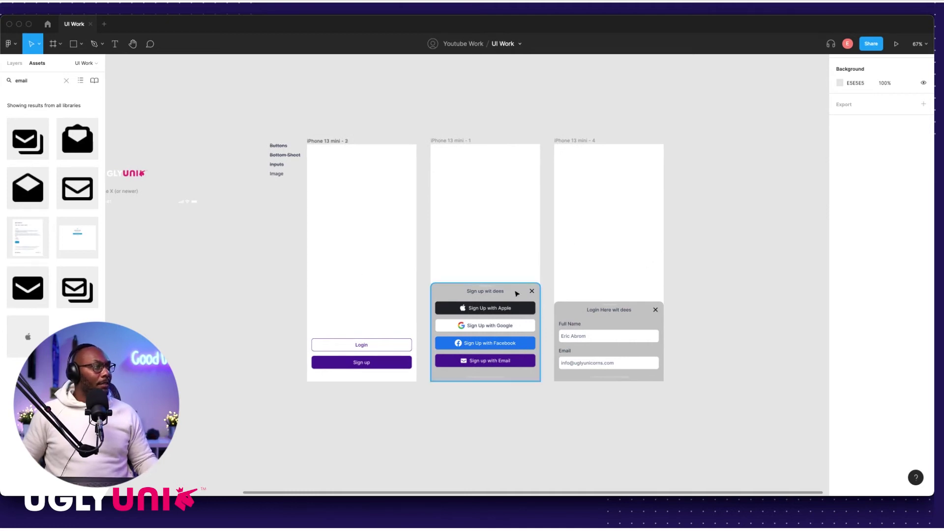
scroll(492, 231, left, 3)
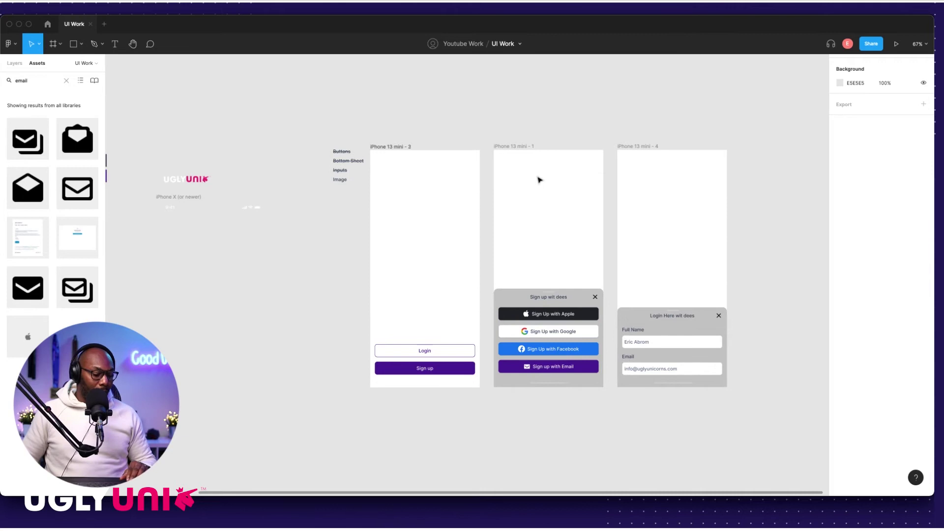
Step: Draw a grey C4C4C4 rectangle filling the middle frame (375×812) and send it backward
key(r)
mouse_move(508, 162)
mouse_down()
mouse_move(574, 211)
mouse_move(531, 176)
mouse_move(521, 179)
mouse_up()
scroll(520, 183, up, 5)
scroll(515, 200, up, 10)
scroll(439, 278, down, 5)
drag(437, 268, 457, 264)
scroll(456, 264, down, 5)
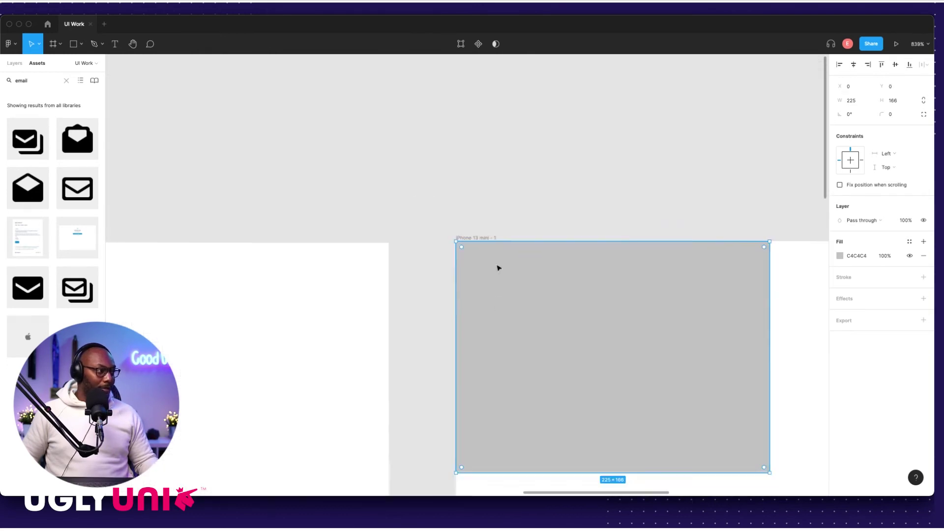
drag(541, 267, 691, 268)
scroll(524, 296, down, 3)
scroll(524, 296, down, 5)
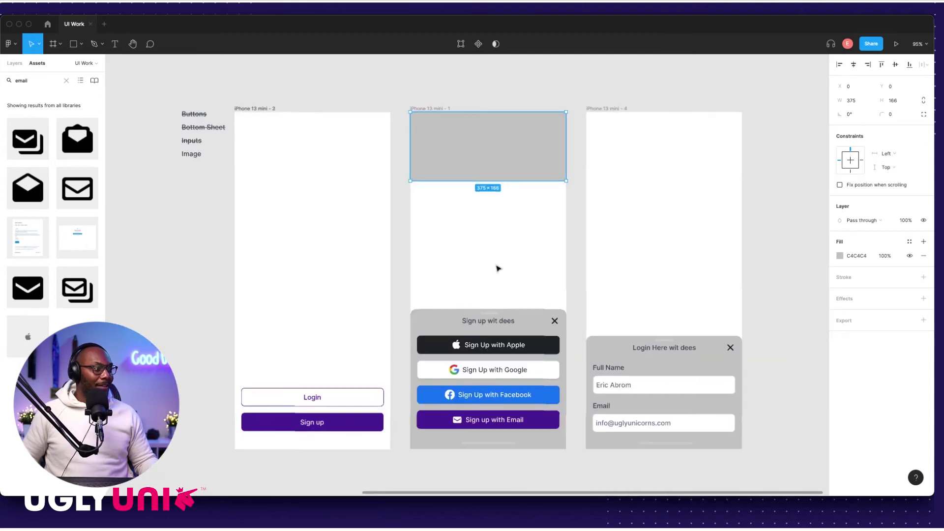
drag(453, 177, 456, 445)
scroll(492, 305, left, 2)
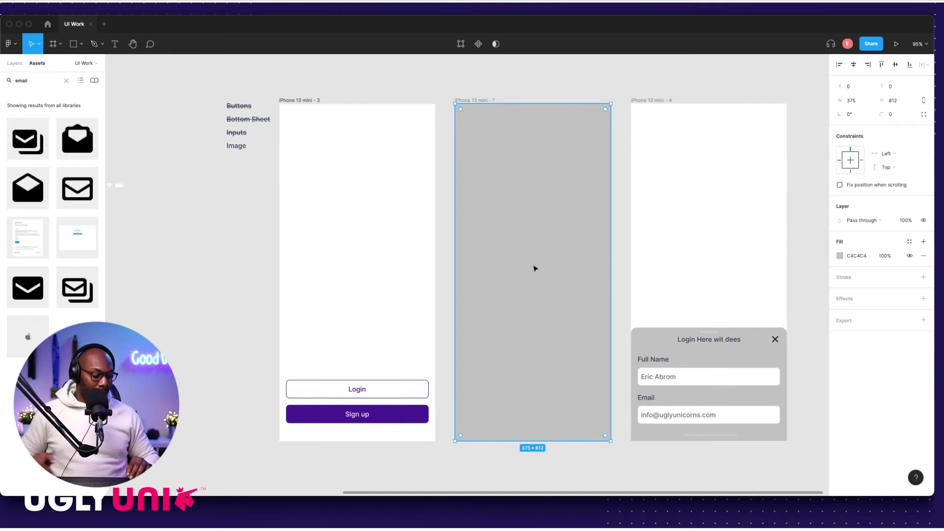
key(super+bracketleft)
drag(549, 168, 545, 169)
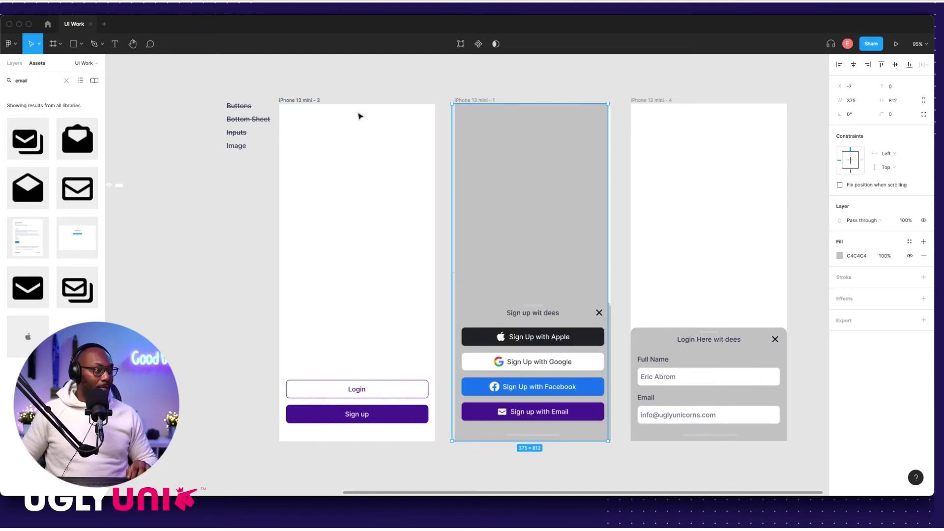
Step: Paste the rectangle into the left and right frames, sending the left one behind its buttons
click(297, 100)
key(super+v)
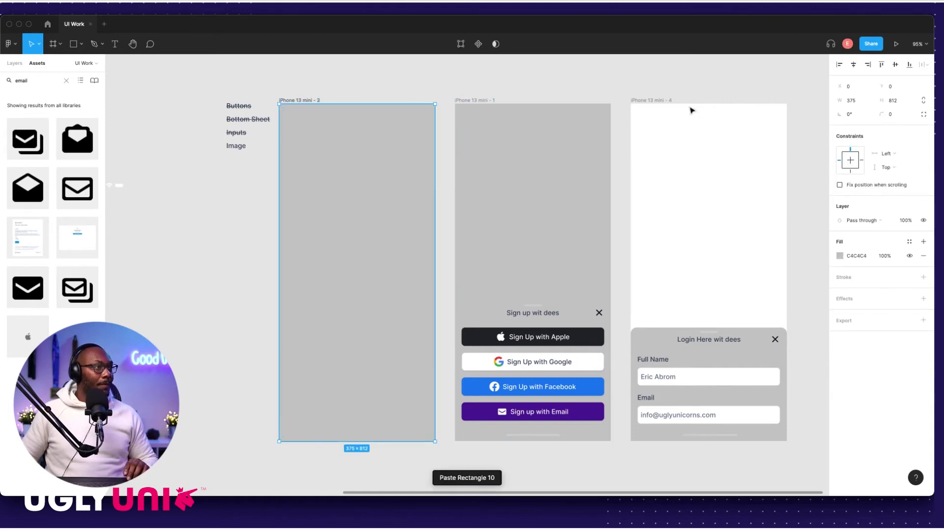
click(663, 102)
key(super+v)
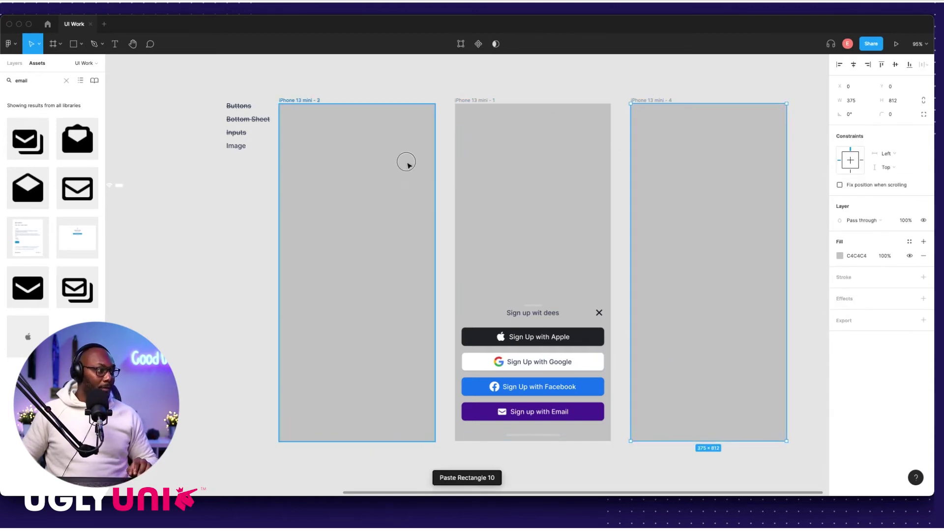
click(404, 168)
key(Delete)
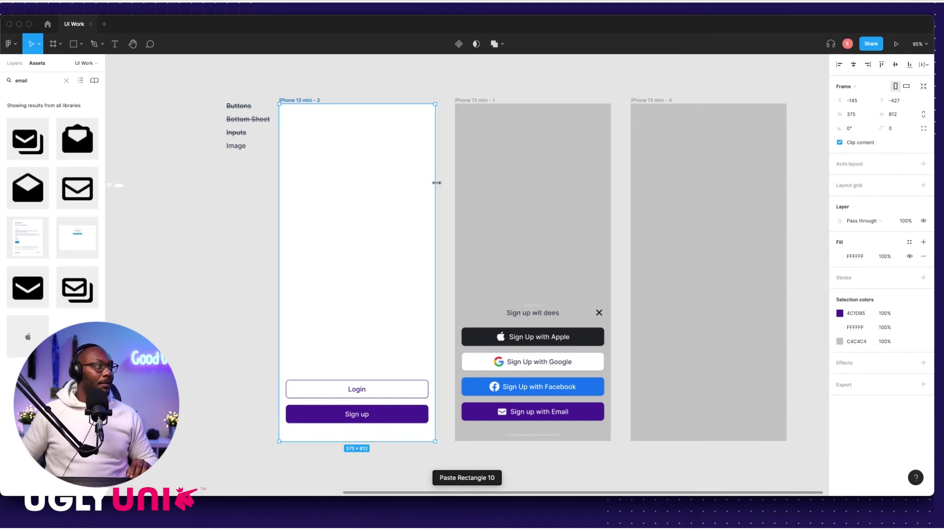
key(super+z)
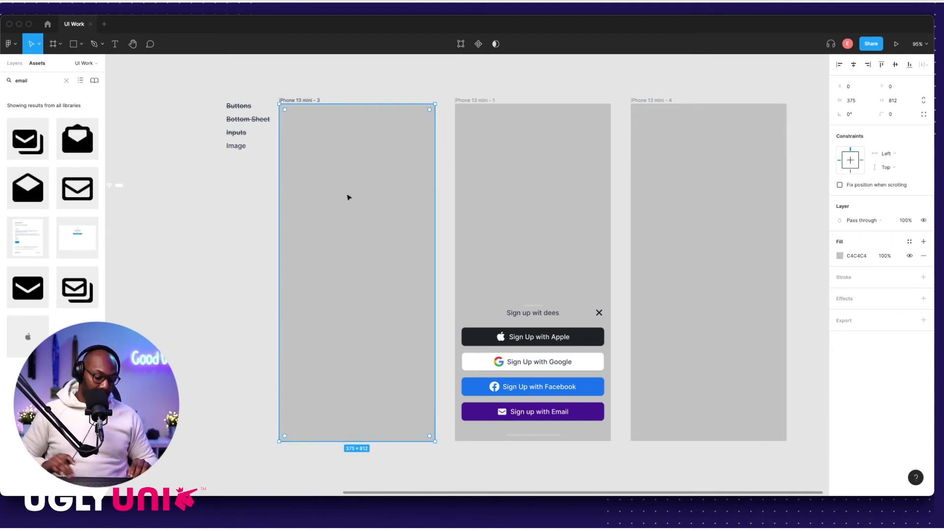
key(super+[)
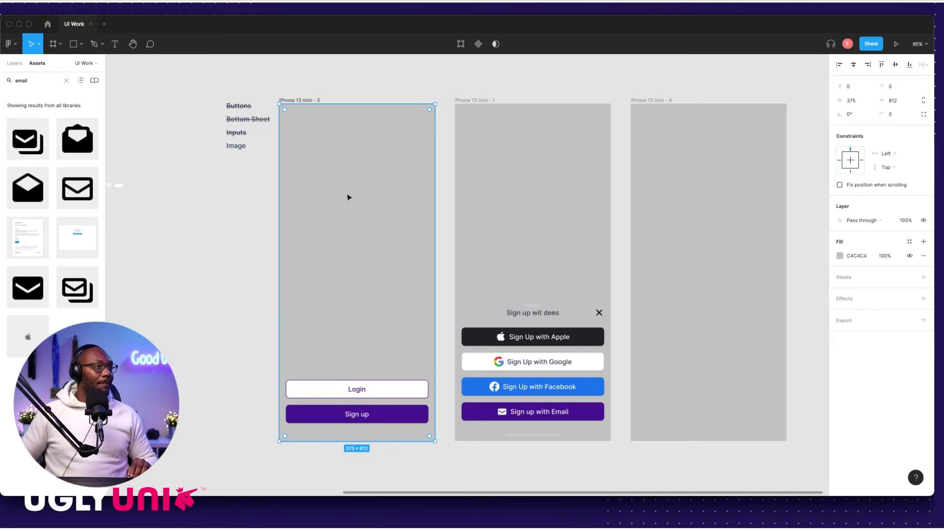
Step: Place the right frame's grey rectangle behind the login sheet
click(684, 160)
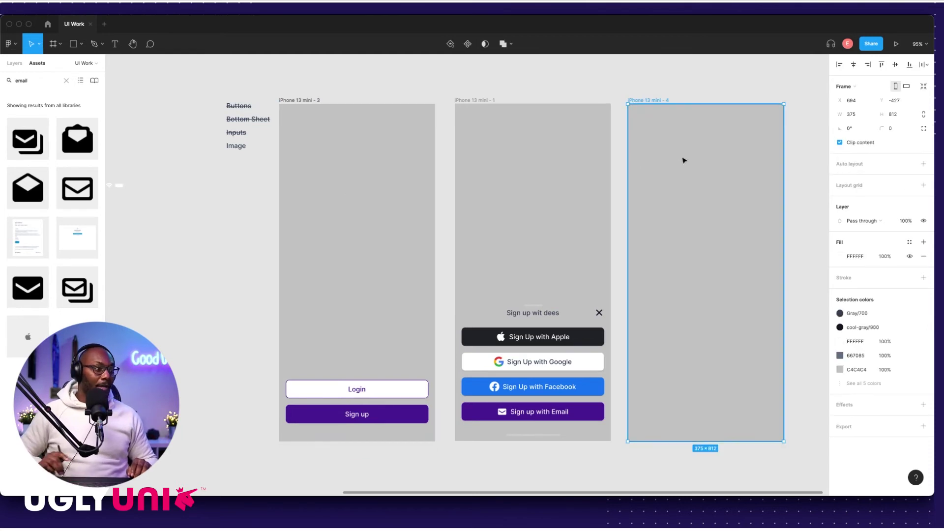
click(647, 69)
click(685, 141)
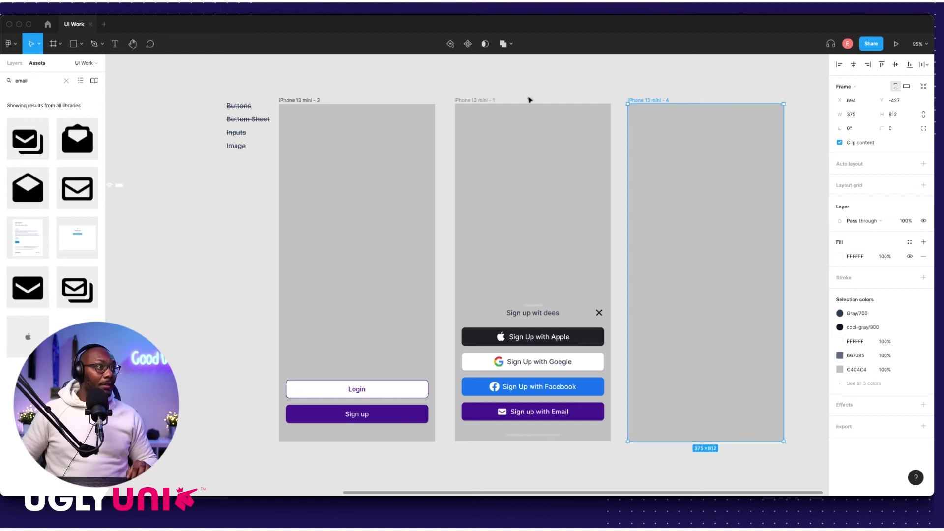
double_click(691, 148)
key(ctrl+v)
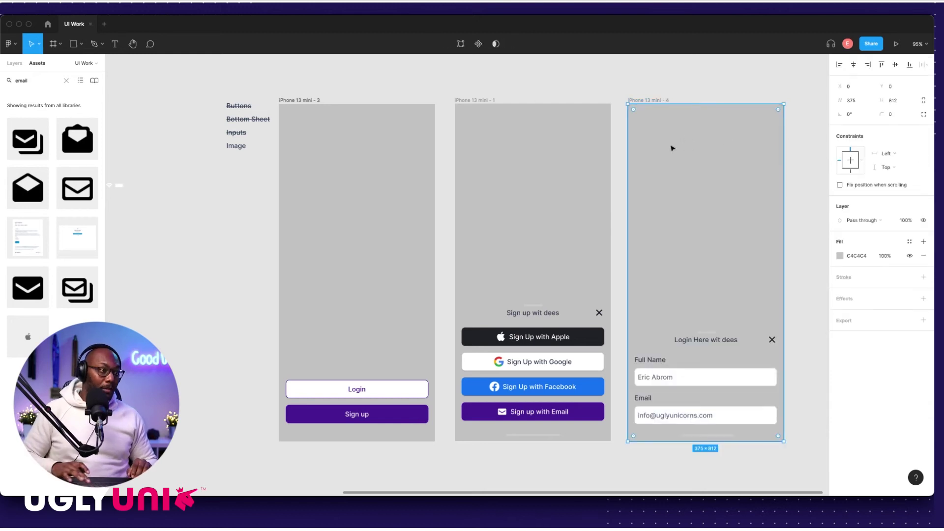
click(578, 91)
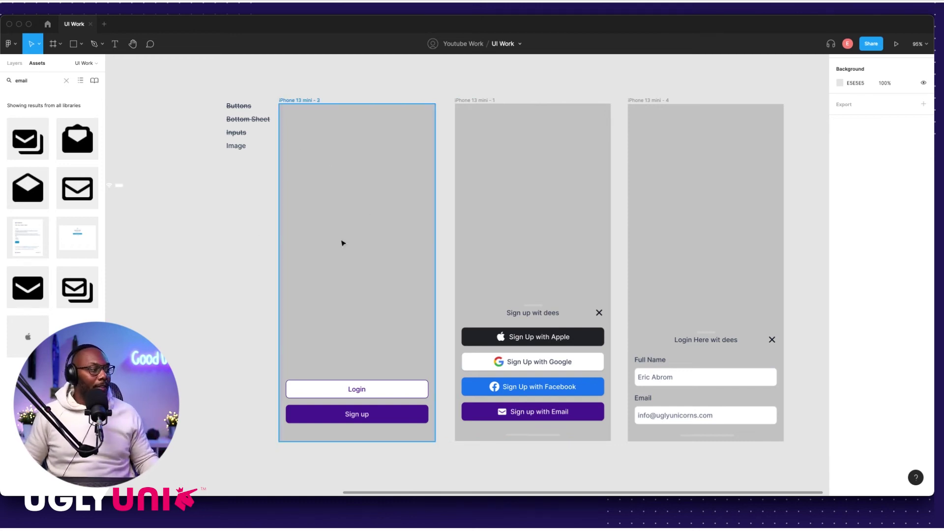
click(344, 150)
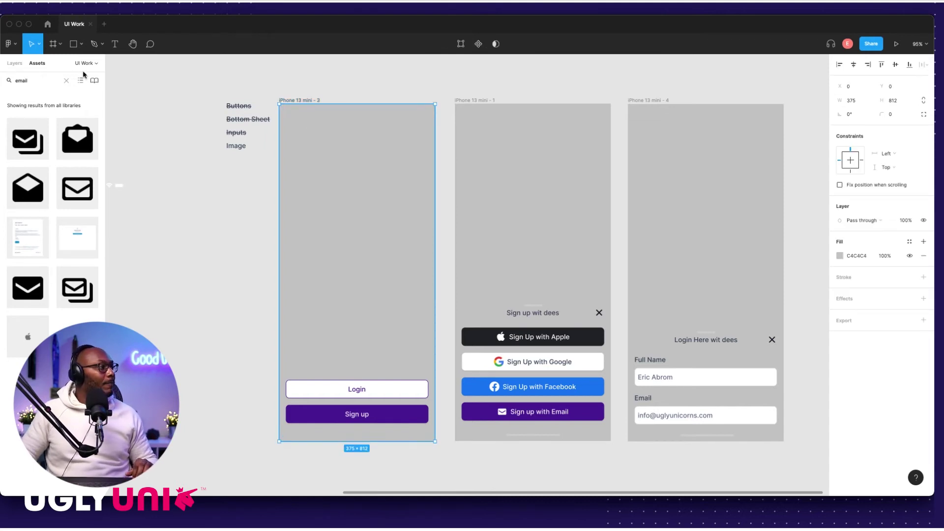
Step: Launch the Unsplash plugin from the Plugins menu
click(242, 10)
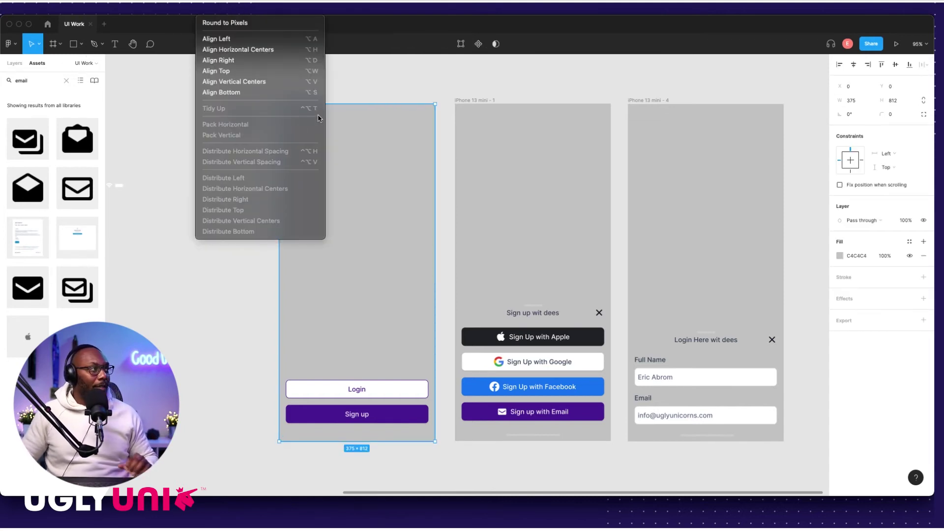
mouse_move(276, 144)
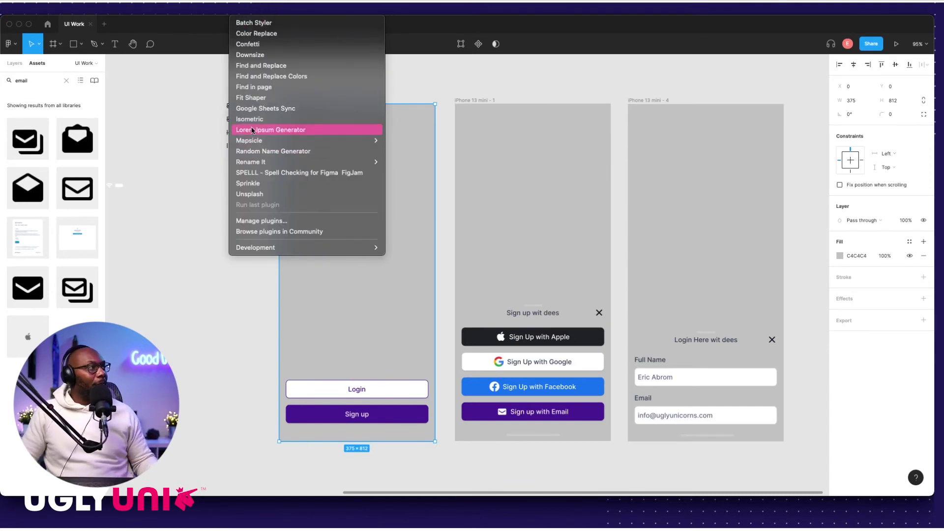
click(250, 194)
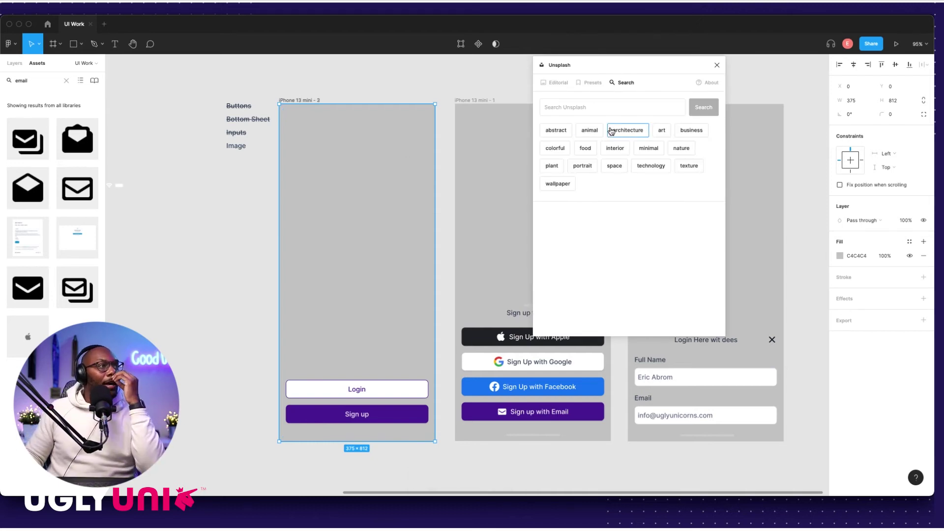
Step: Insert the pink marbled 'abstract' Unsplash photo into the left frame, then clear the search
click(556, 131)
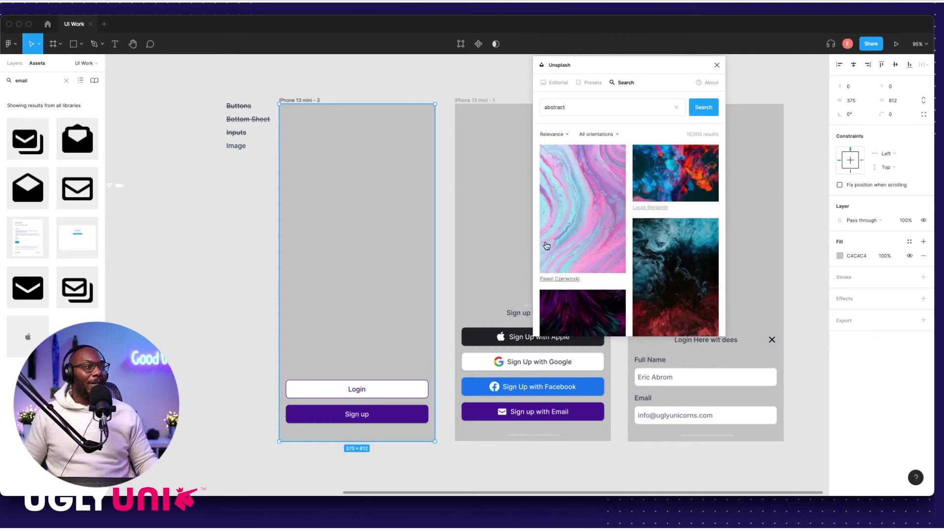
scroll(624, 248, down, 3)
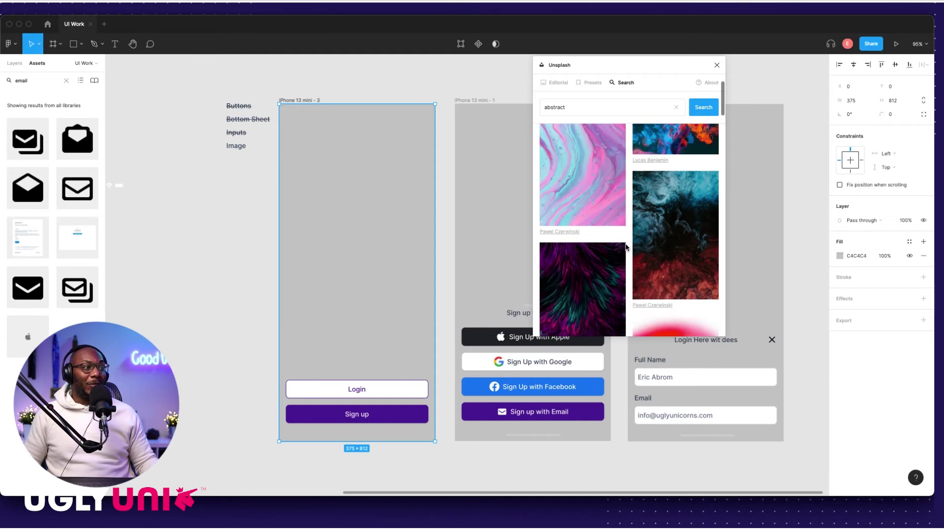
scroll(610, 236, up, 2)
click(588, 213)
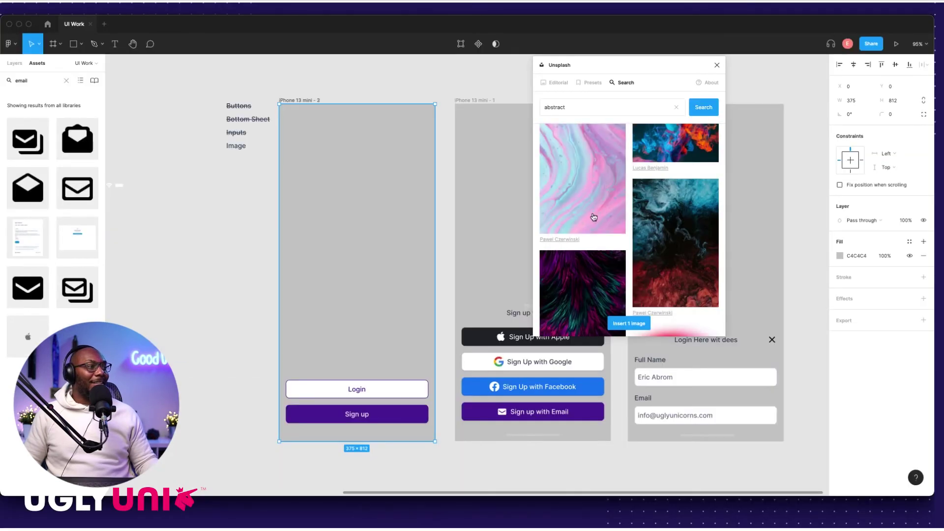
click(622, 323)
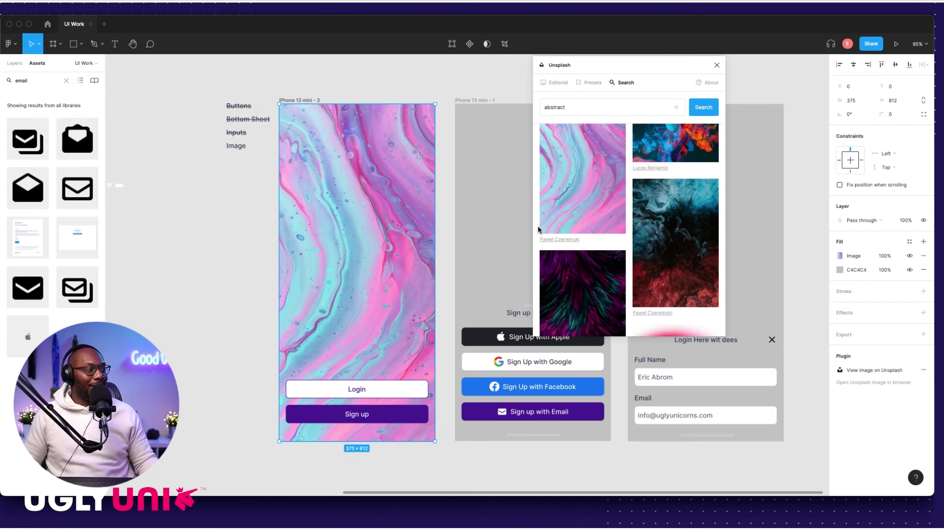
scroll(626, 244, down, 10)
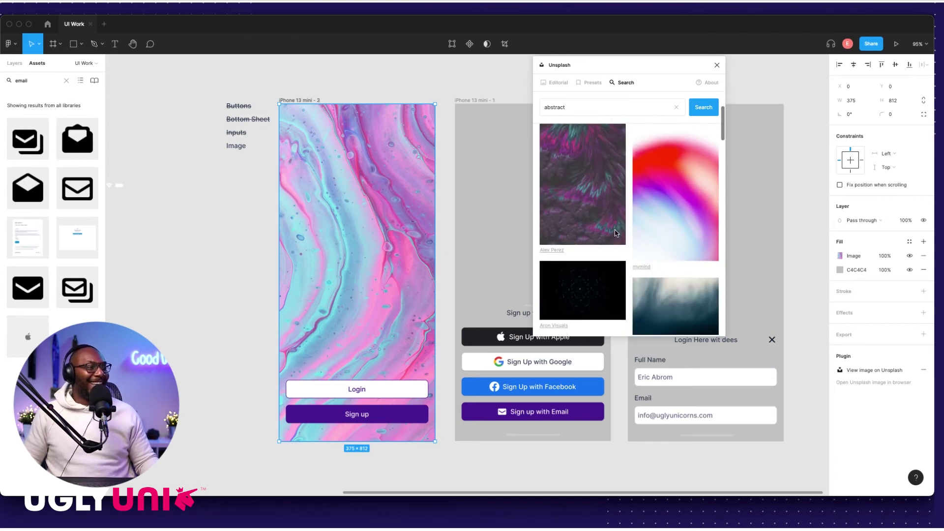
scroll(611, 222, up, 10)
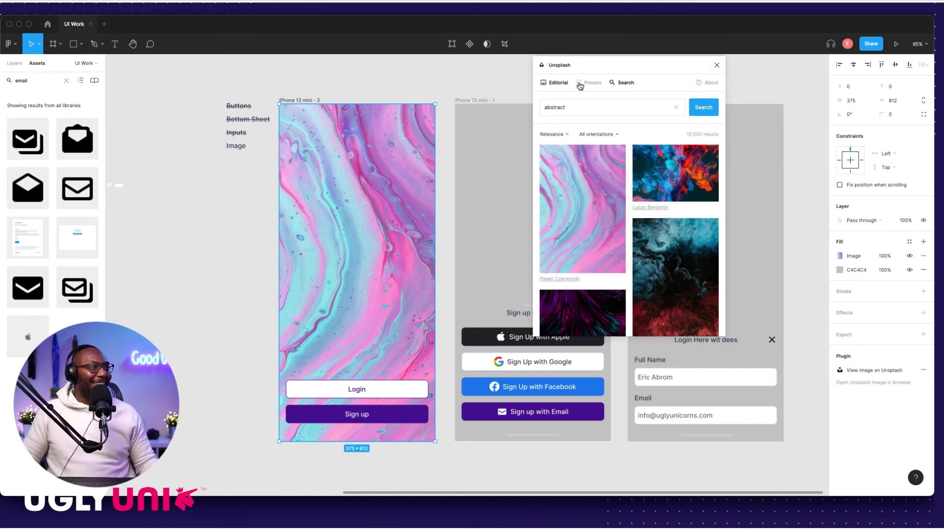
click(622, 83)
click(677, 107)
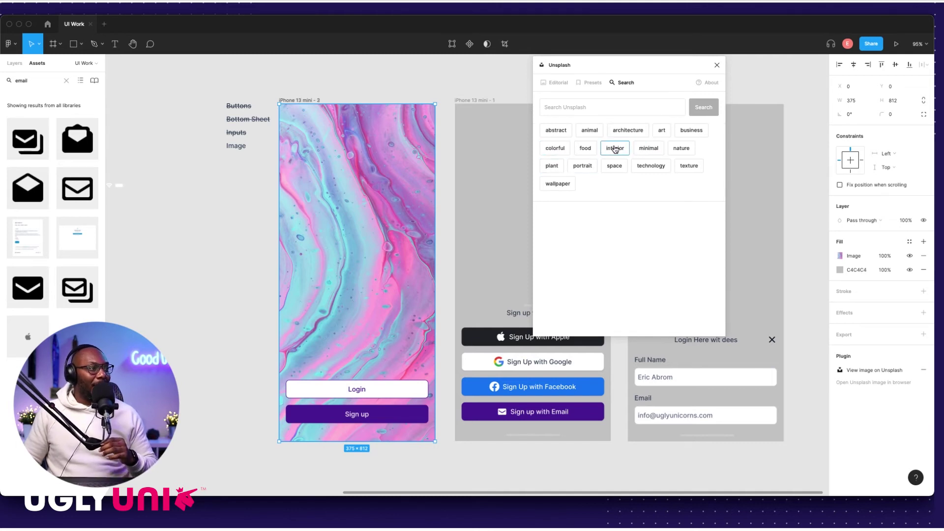
Step: Search Unsplash for family photos and fill the login frame with the living-room group photo
click(588, 113)
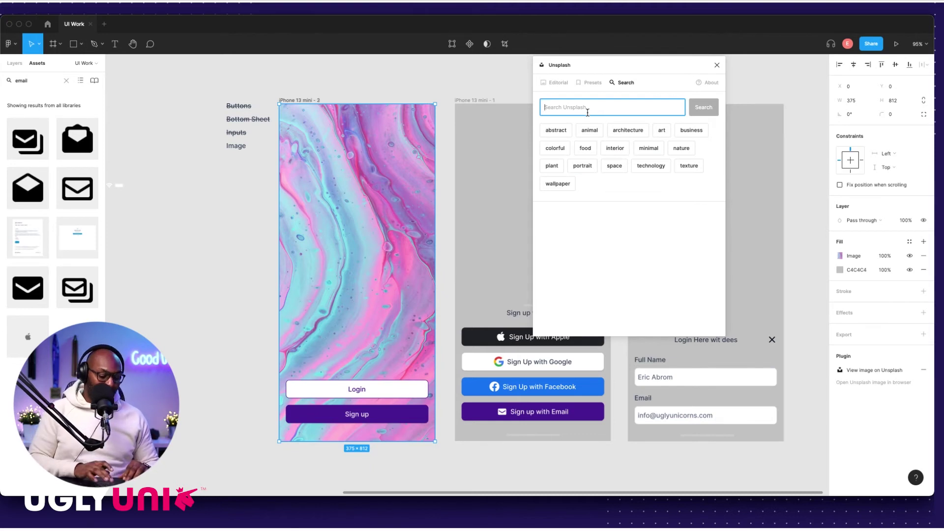
text(family)
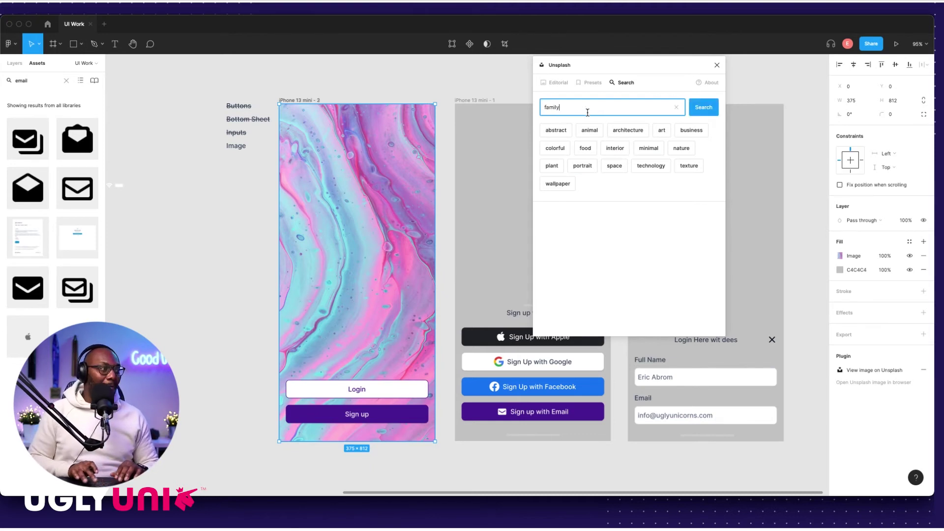
key(Return)
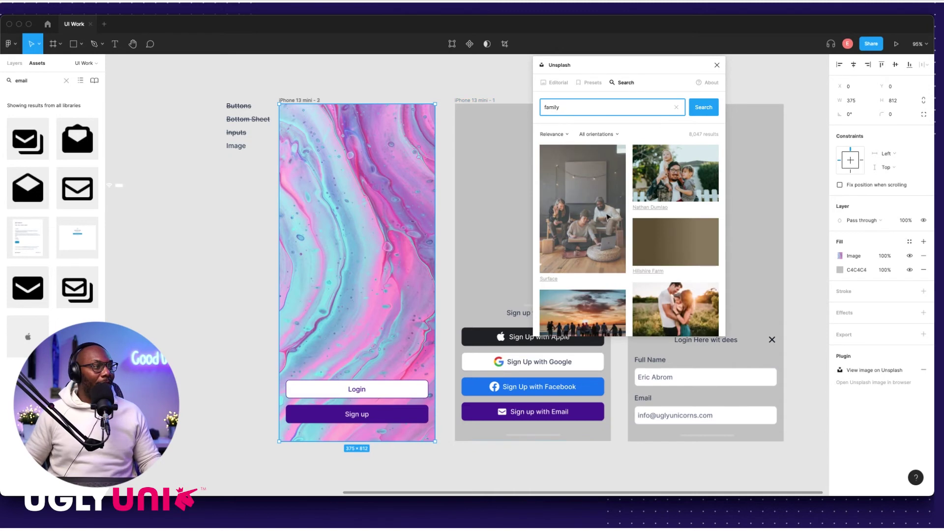
click(584, 214)
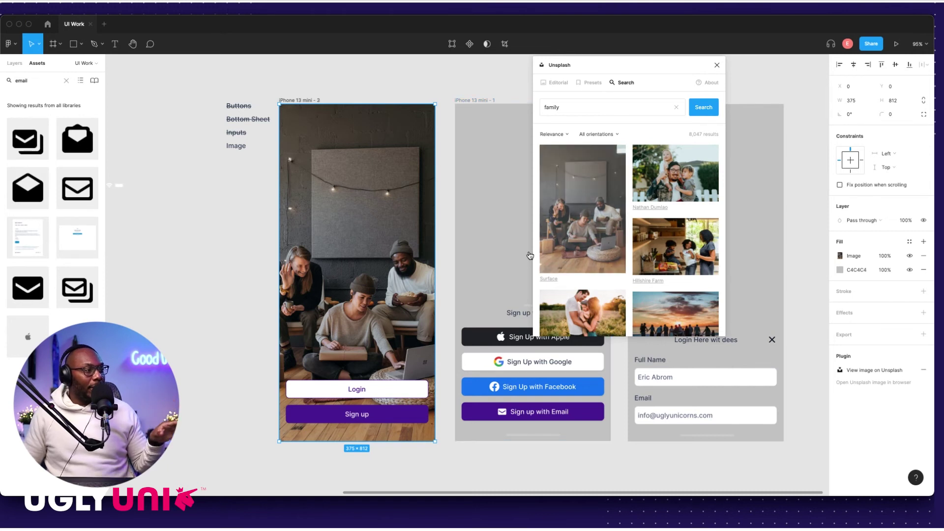
Step: Move the Unsplash panel aside and try father-with-kids, kitchen and sunset photos in the sign-up frame
drag(633, 66, 212, 89)
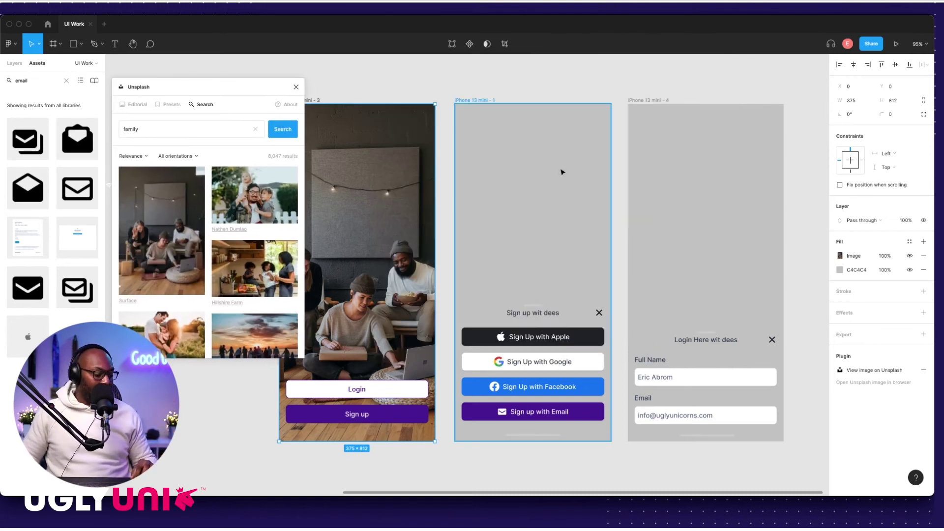
click(541, 166)
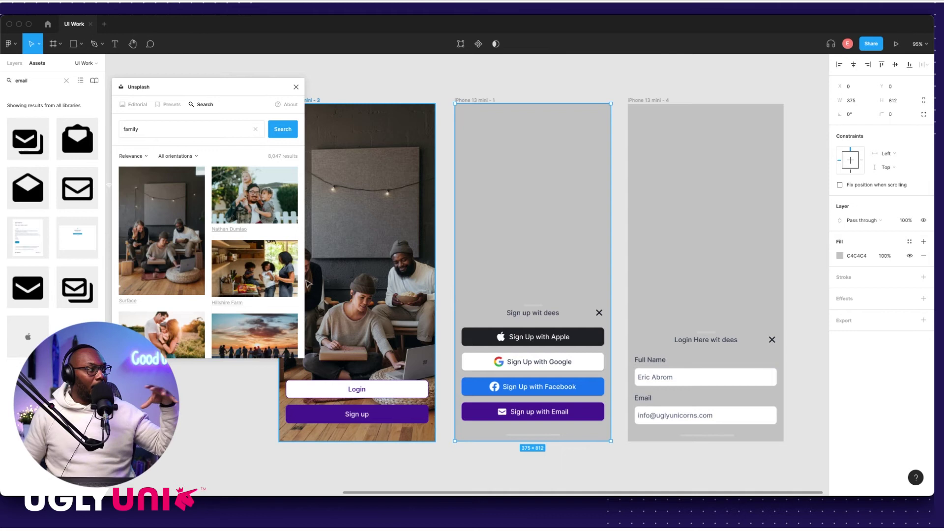
scroll(223, 287, down, 1)
scroll(236, 275, down, 4)
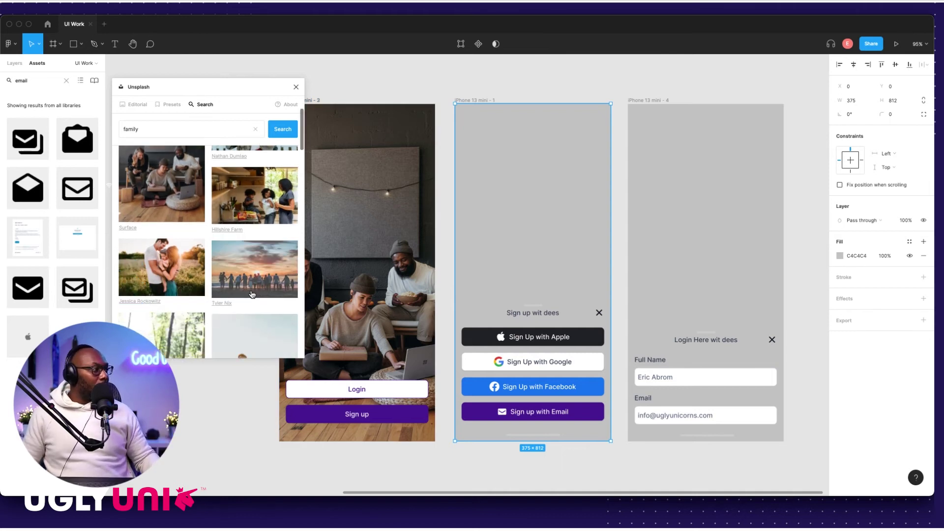
scroll(245, 251, down, 5)
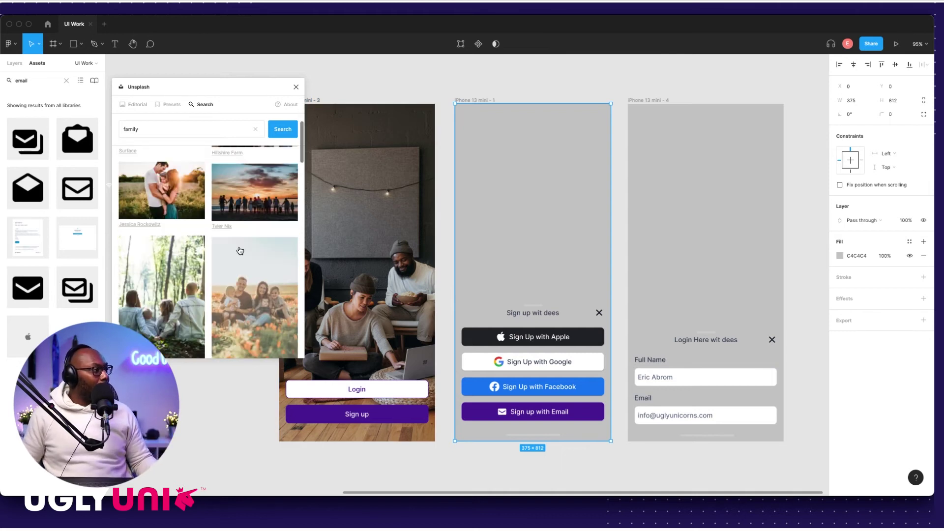
scroll(240, 274, down, 7)
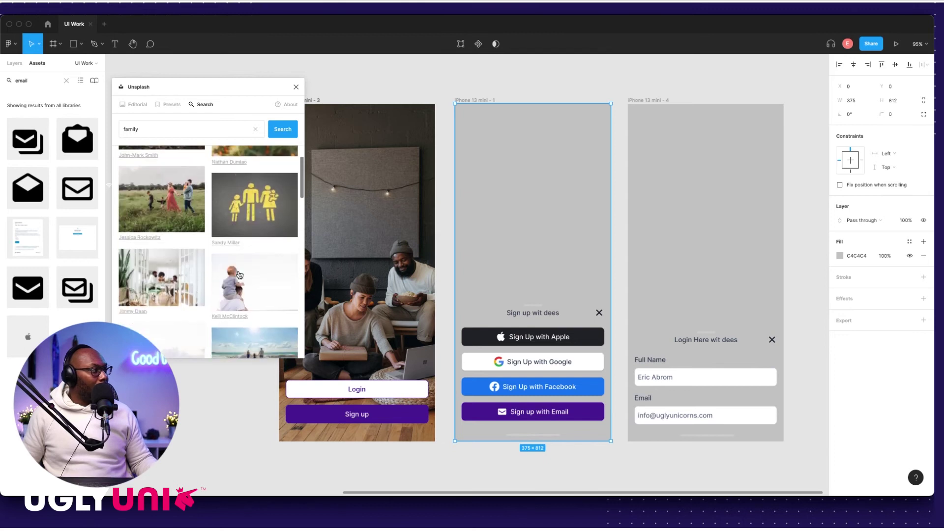
scroll(240, 275, down, 5)
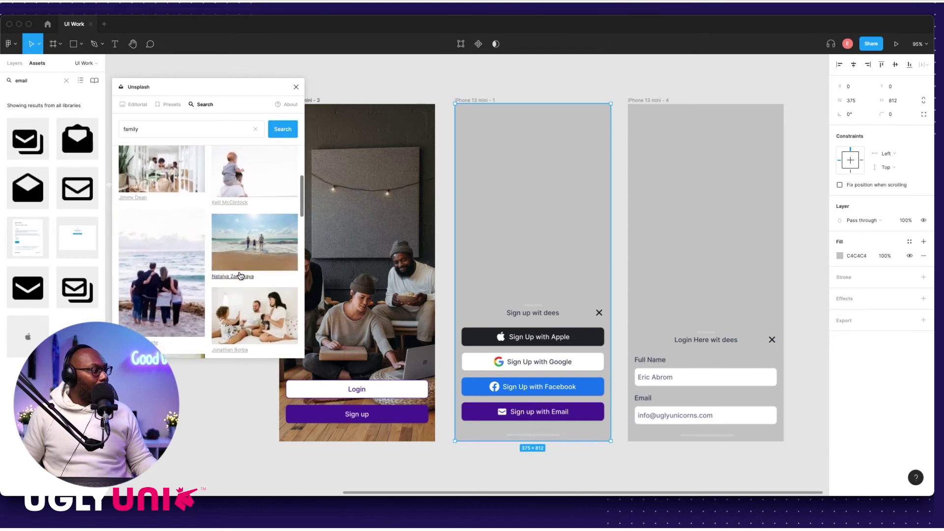
scroll(240, 276, down, 10)
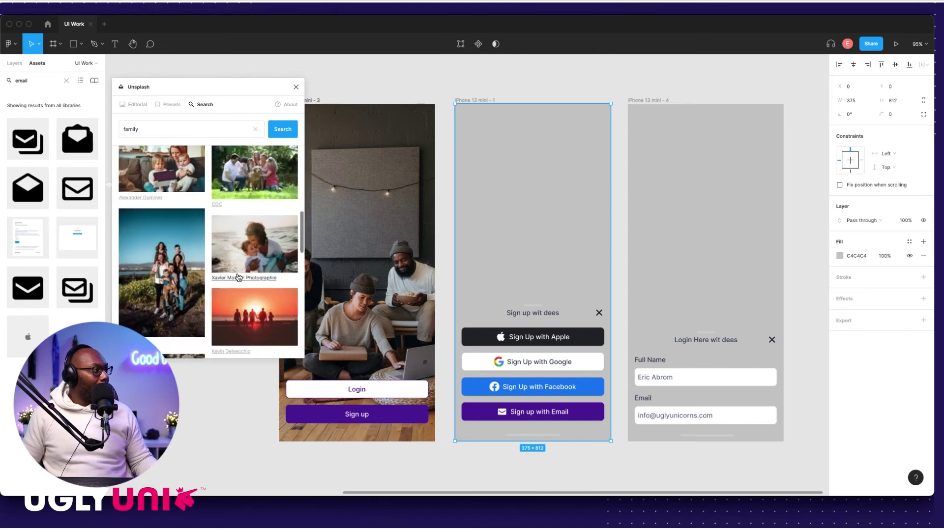
scroll(239, 277, down, 10)
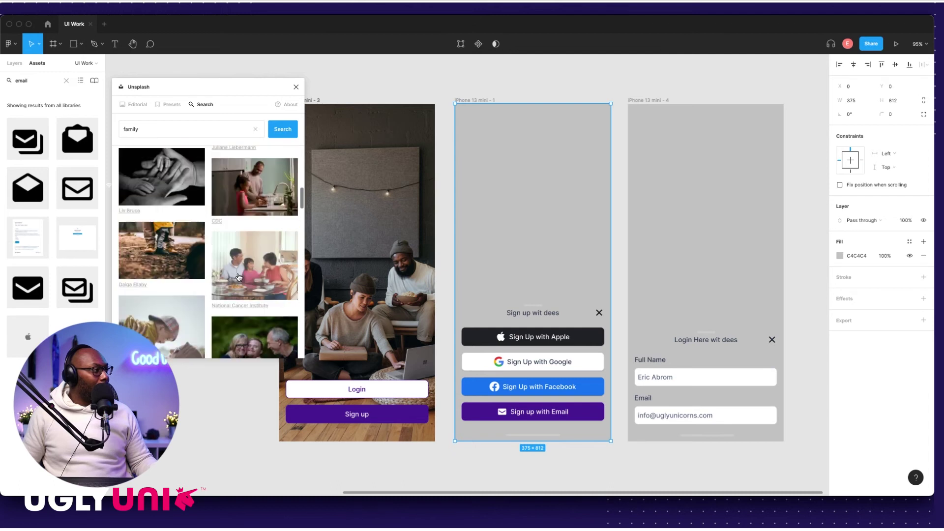
scroll(239, 278, up, 20)
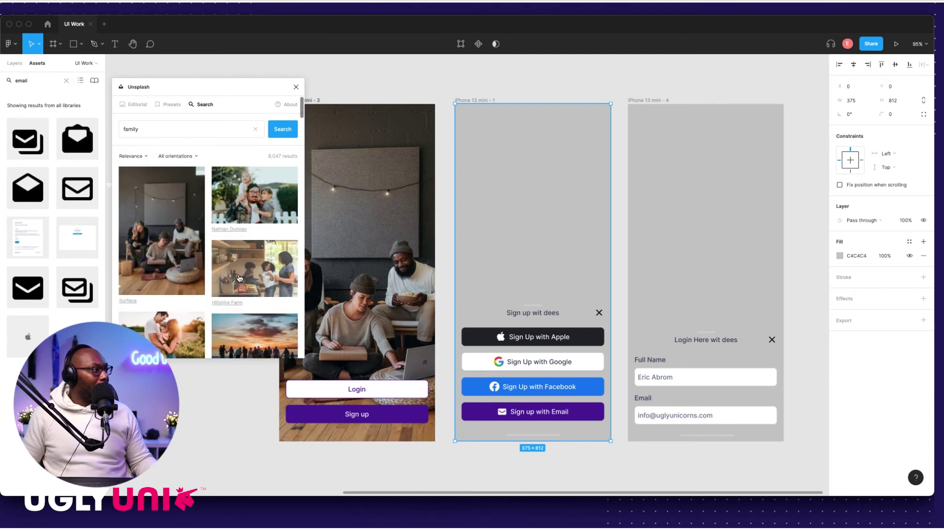
click(256, 216)
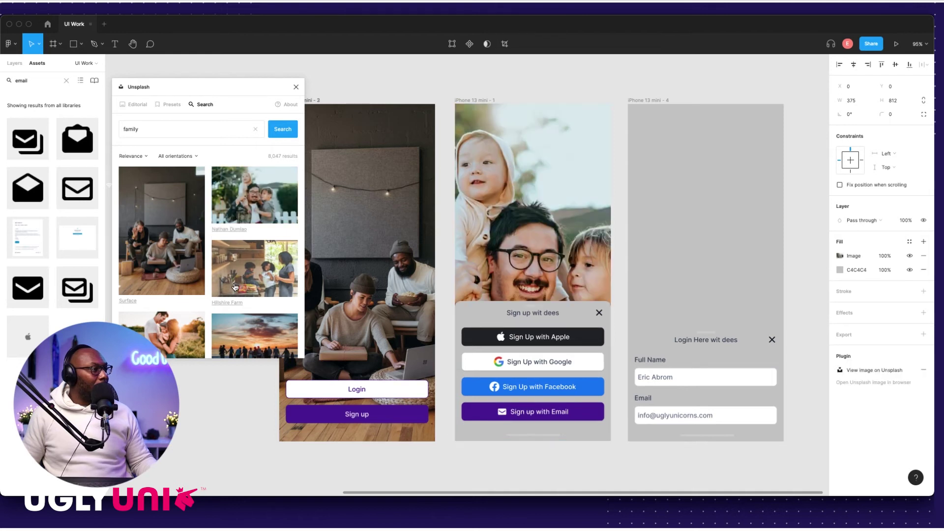
click(250, 270)
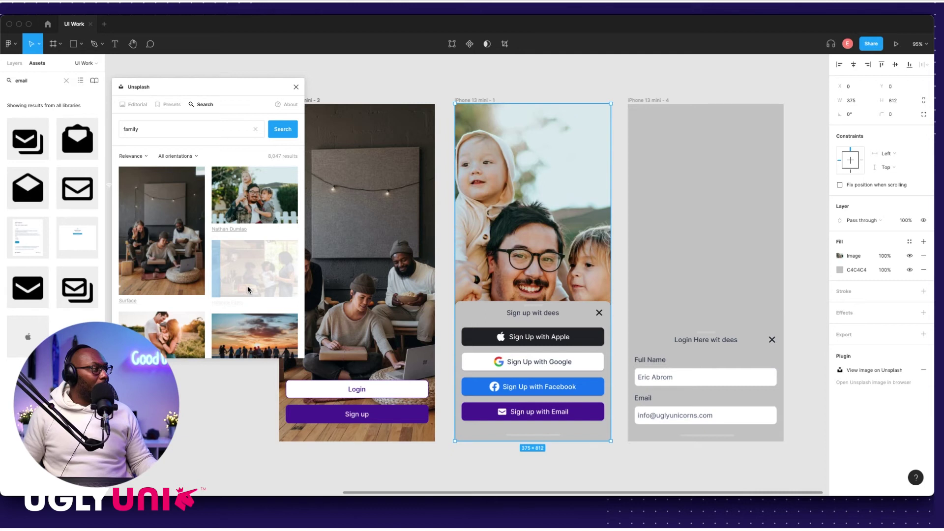
scroll(254, 285, down, 2)
click(250, 285)
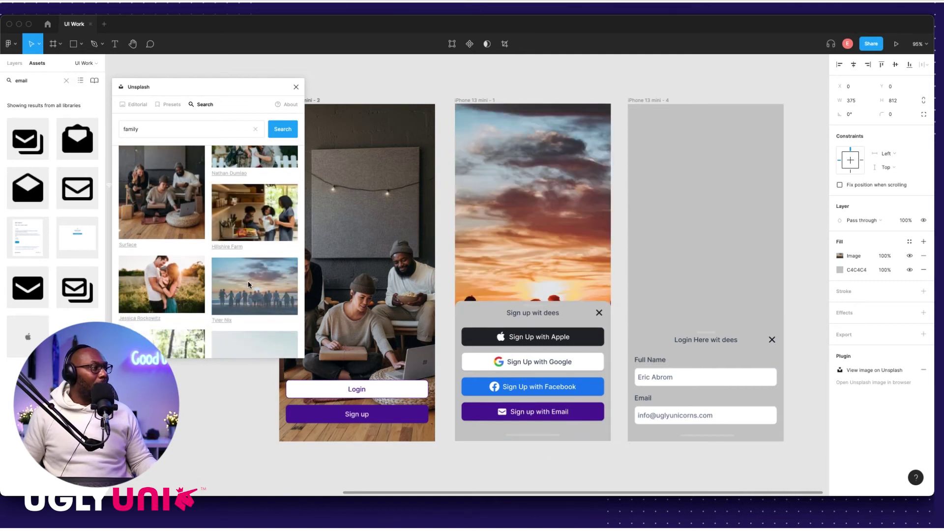
Step: Try field, greenhouse, beach and hugging photos, settling on the man and boy by the water
scroll(250, 286, down, 5)
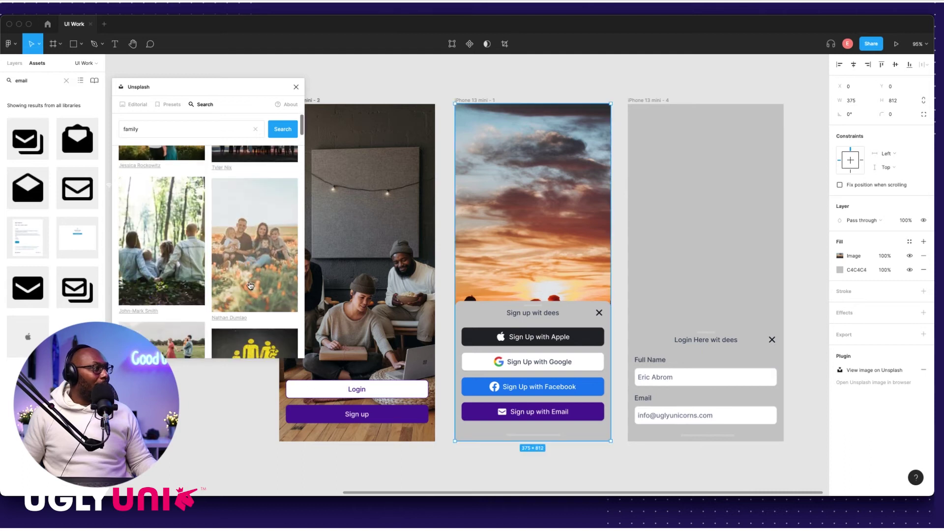
scroll(245, 277, down, 5)
scroll(246, 283, down, 4)
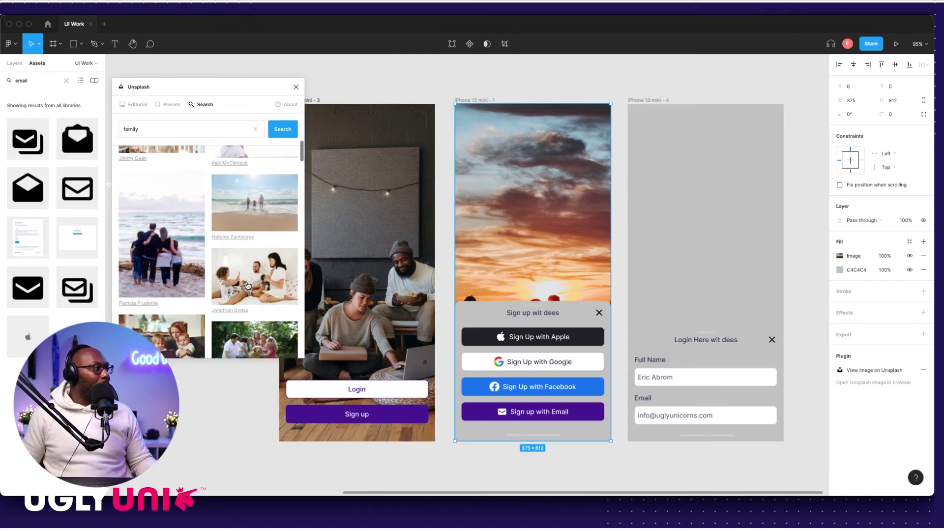
scroll(247, 289, down, 10)
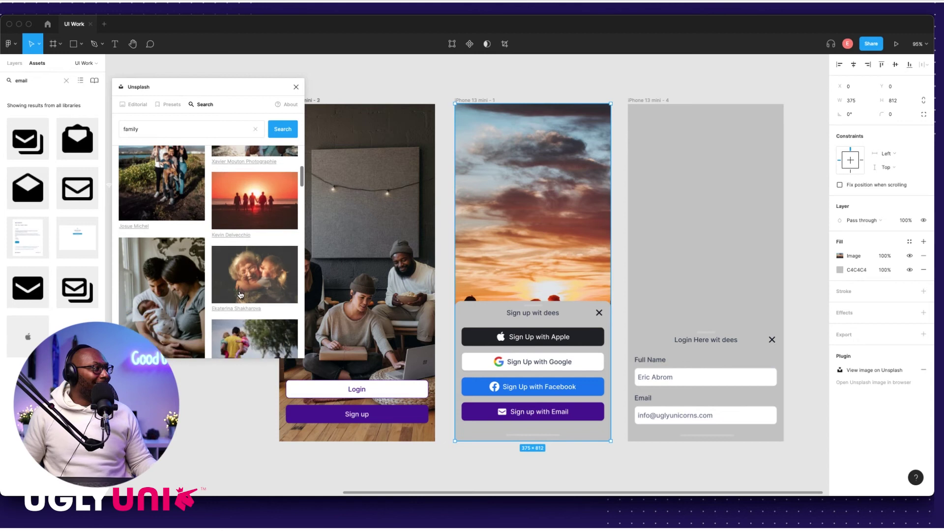
scroll(239, 295, down, 10)
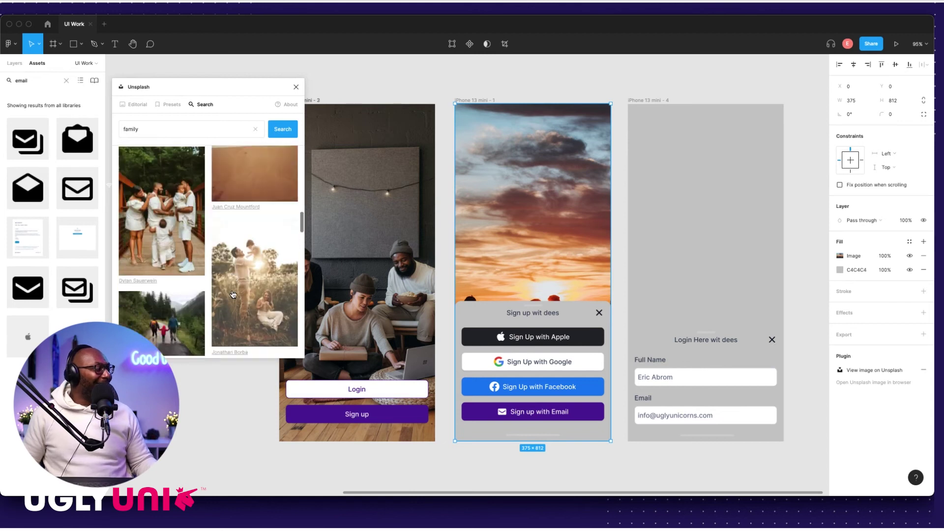
click(245, 261)
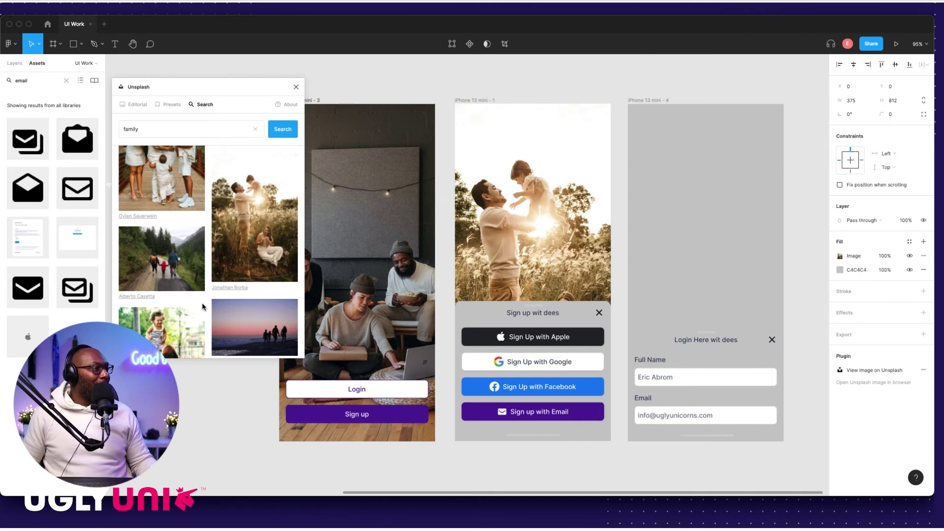
scroll(222, 295, down, 5)
scroll(232, 296, down, 3)
click(246, 224)
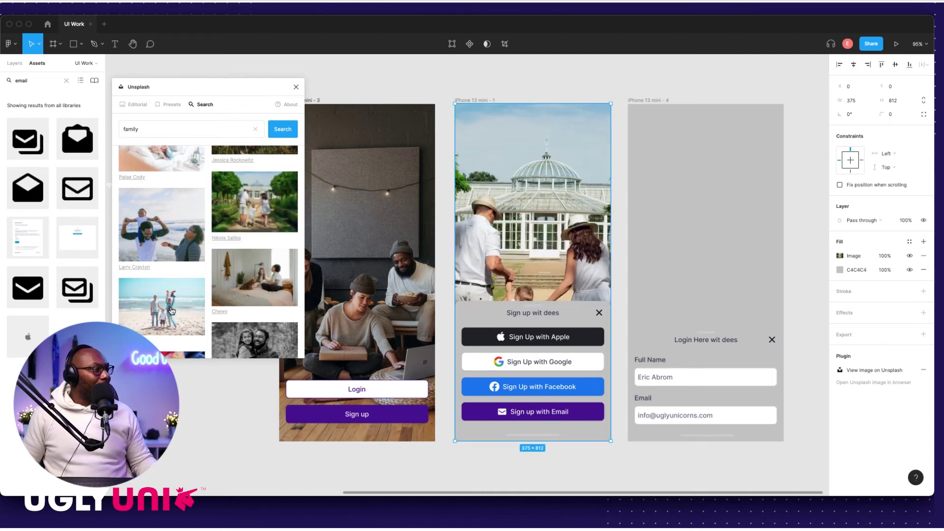
click(172, 309)
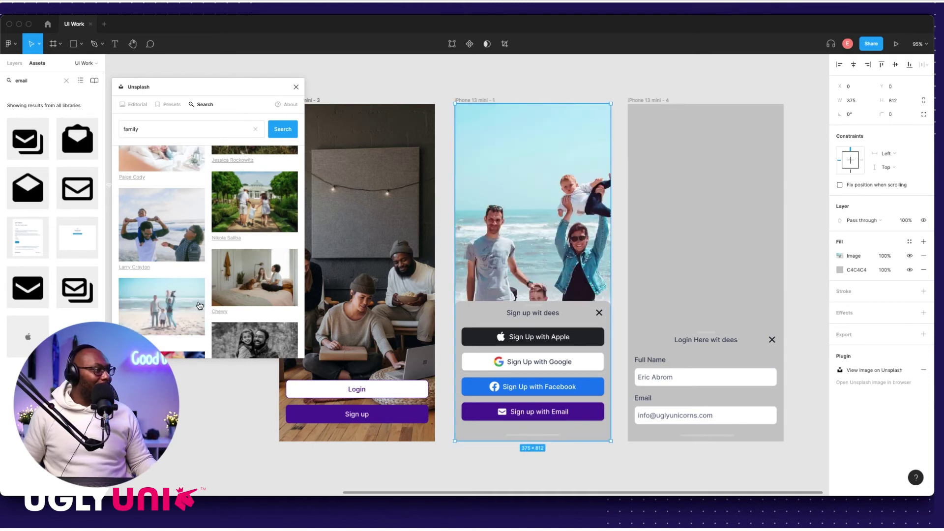
scroll(203, 312, down, 3)
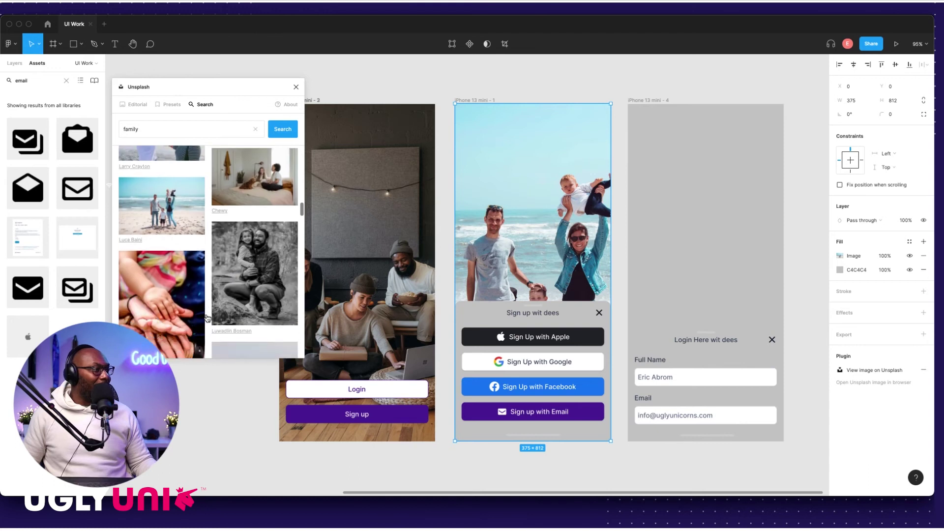
scroll(205, 315, down, 6)
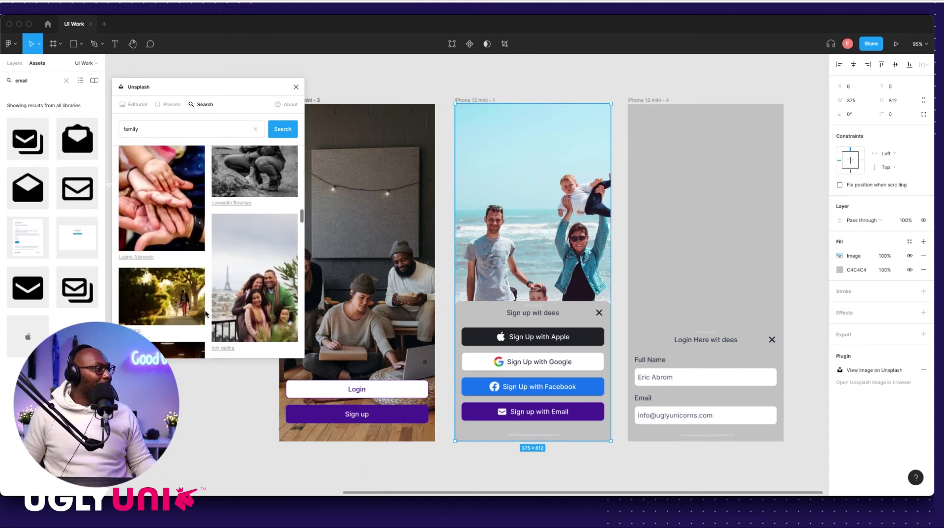
scroll(206, 310, down, 4)
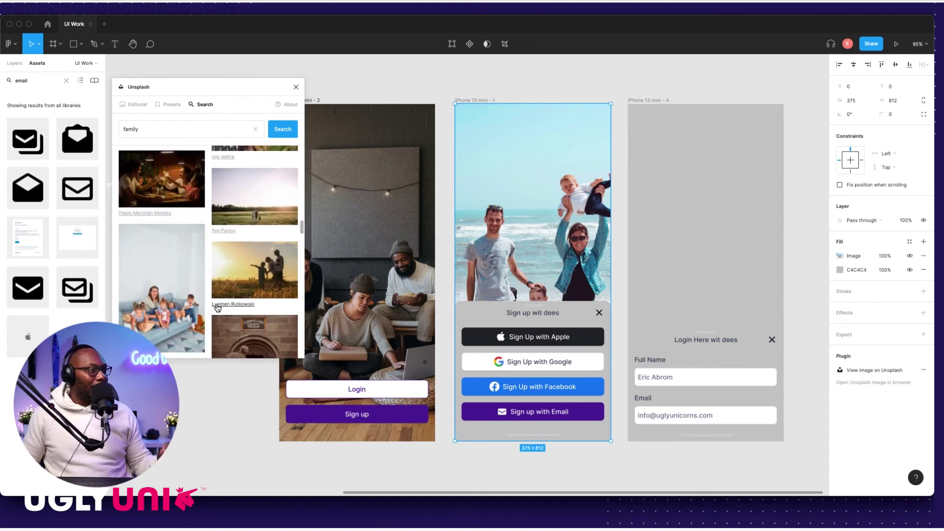
scroll(207, 305, down, 5)
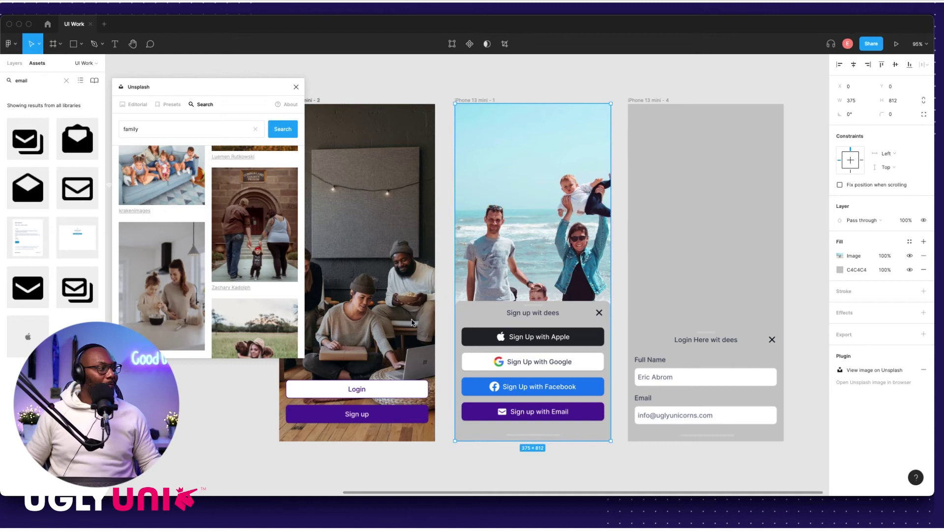
scroll(207, 310, down, 3)
scroll(207, 310, down, 3)
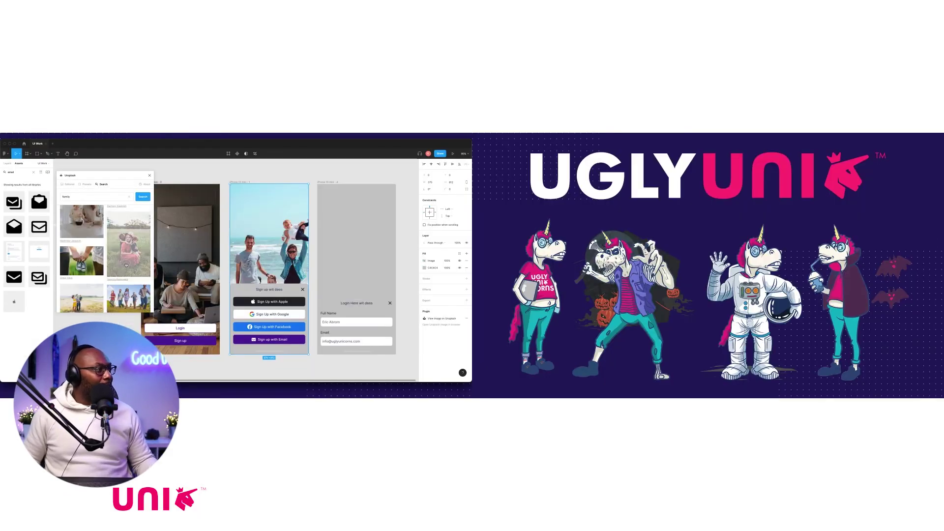
click(126, 265)
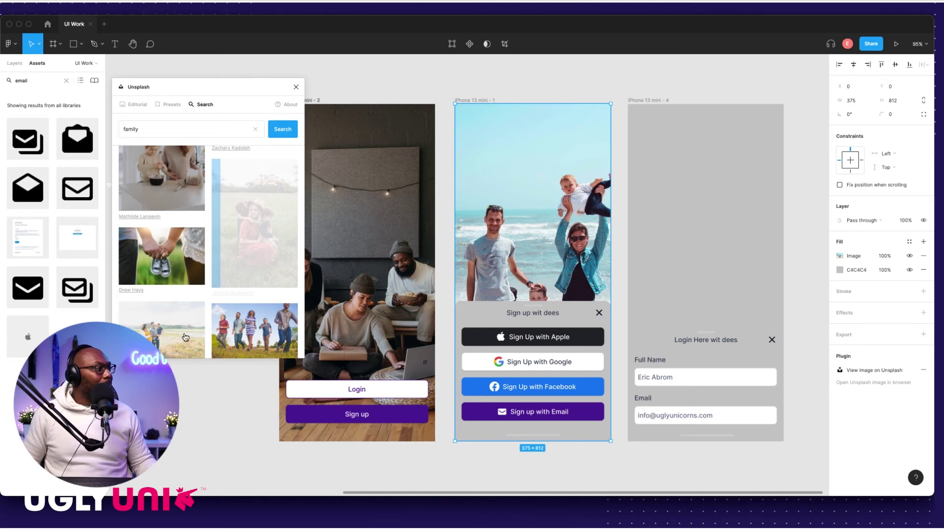
scroll(187, 330, down, 1)
click(173, 309)
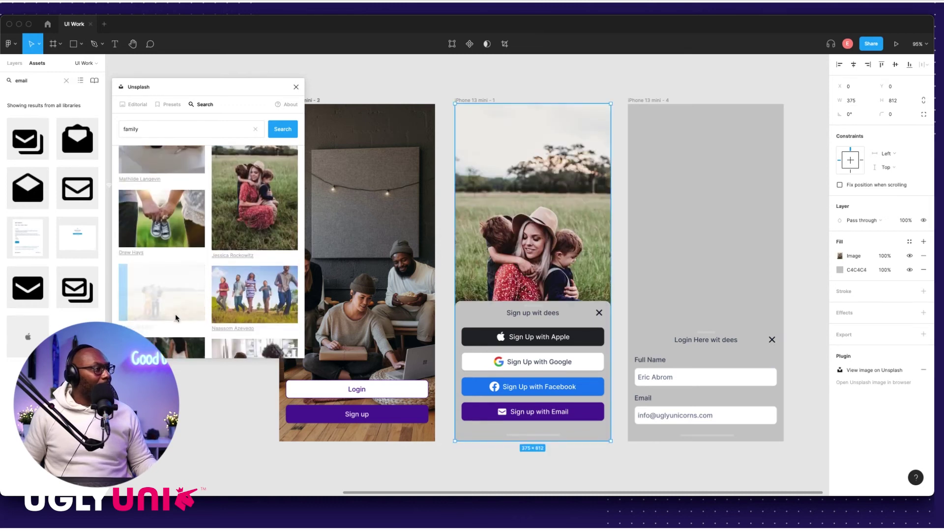
scroll(186, 325, down, 5)
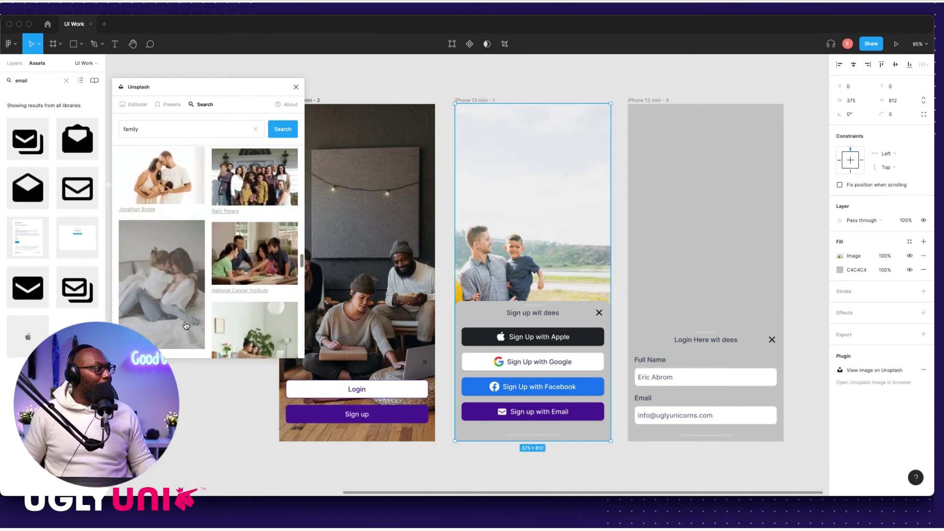
scroll(186, 325, down, 5)
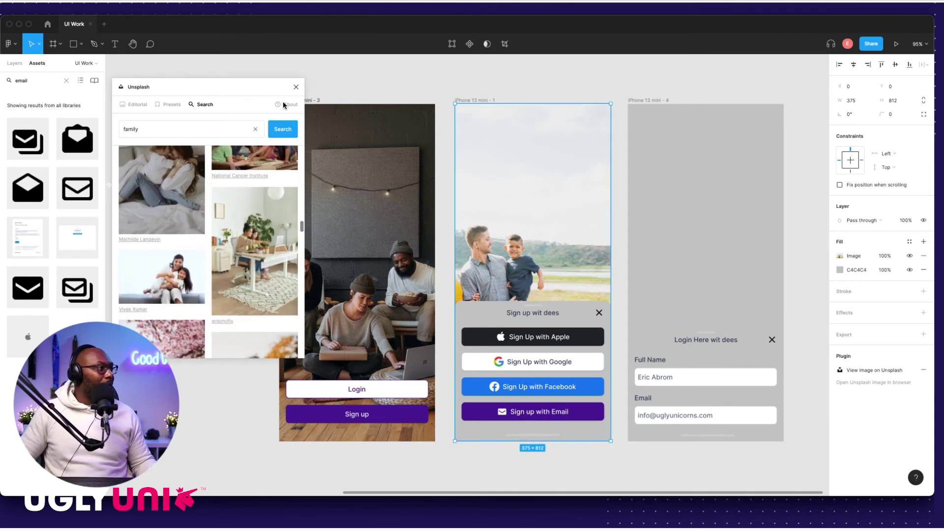
click(296, 86)
Step: Replace the middle frame's photo and the right frame's grey background with the living-room group photo
click(388, 75)
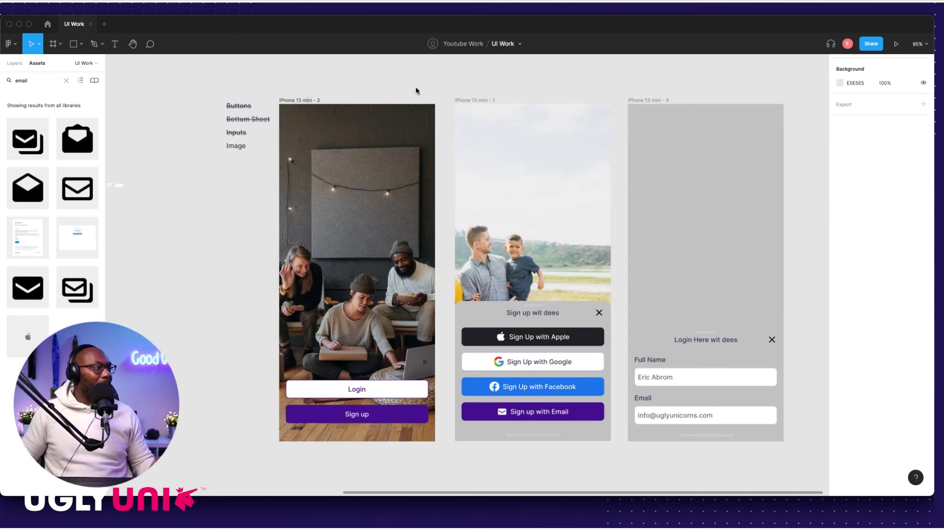
click(525, 225)
key(Delete)
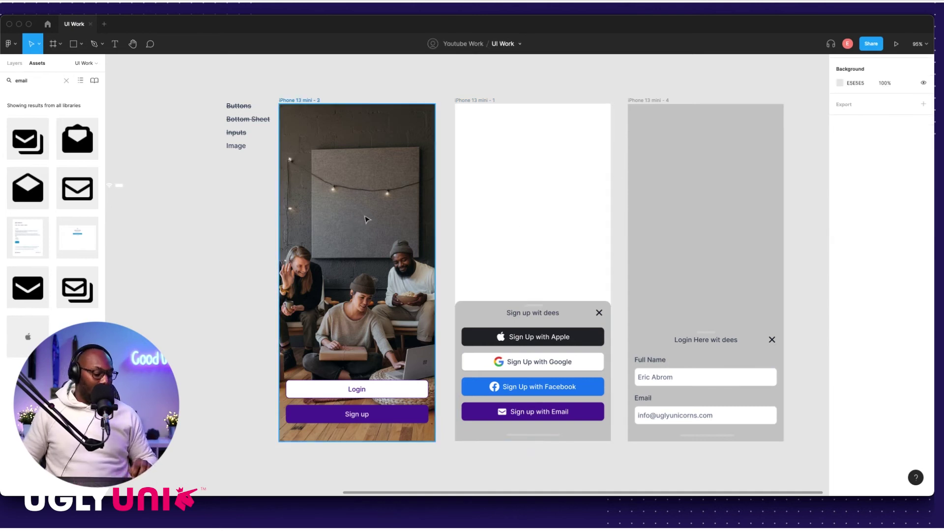
click(367, 219)
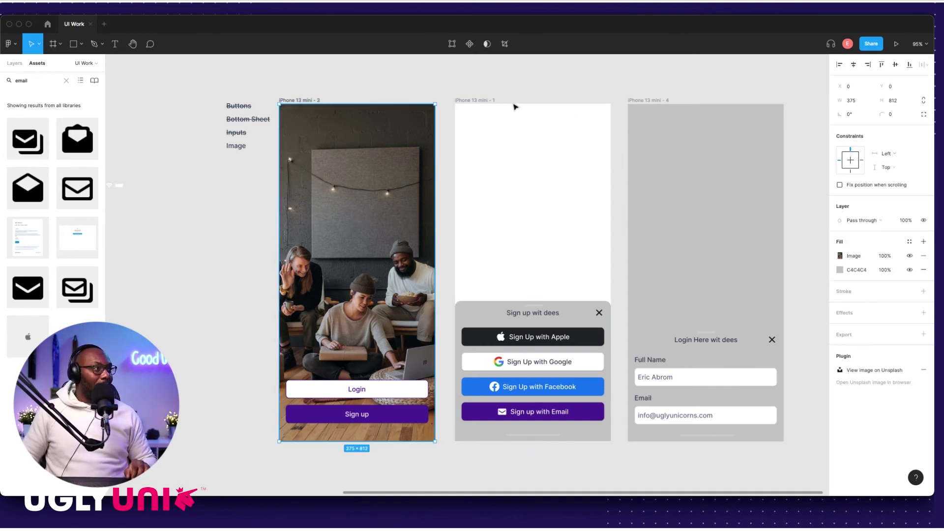
click(491, 103)
key(super+v)
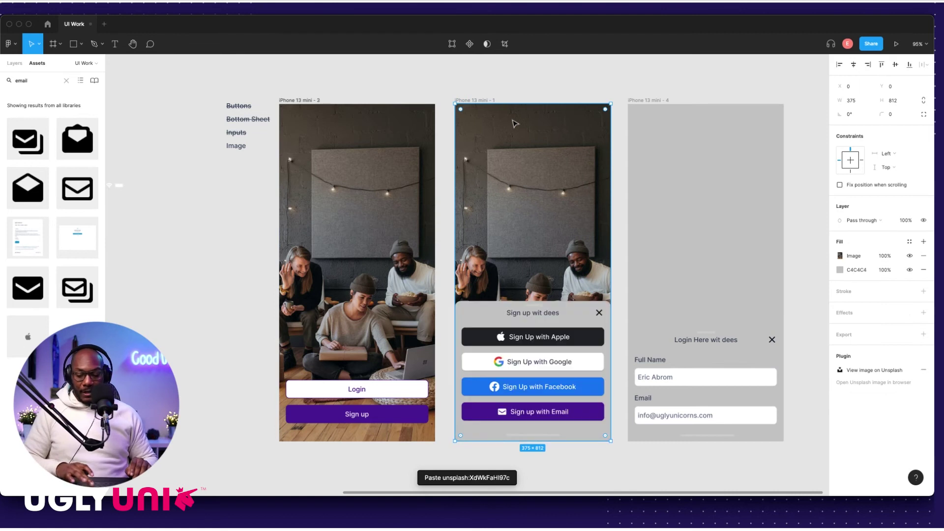
click(647, 100)
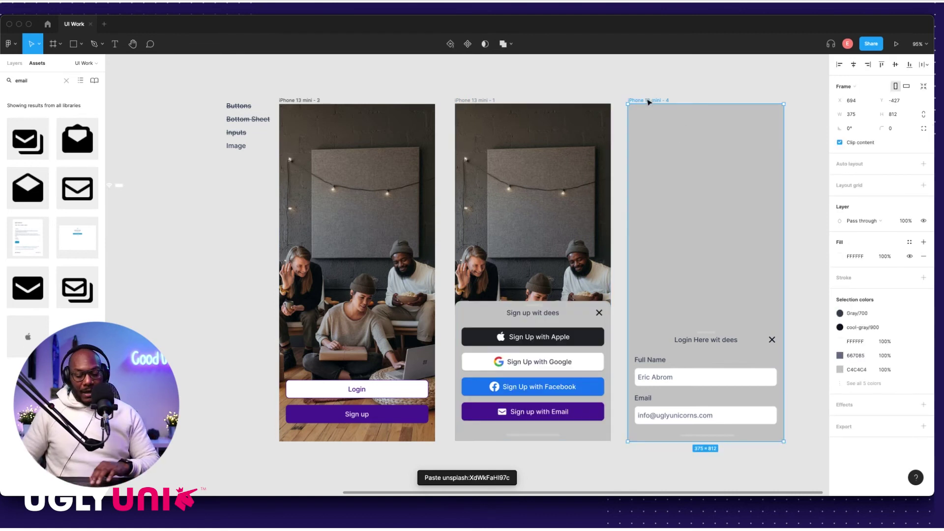
click(683, 160)
key(super+v)
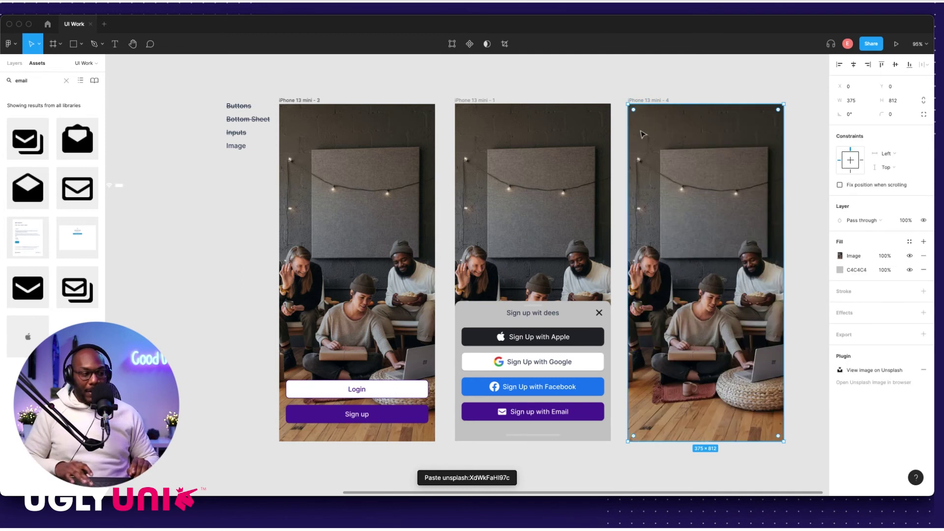
click(217, 279)
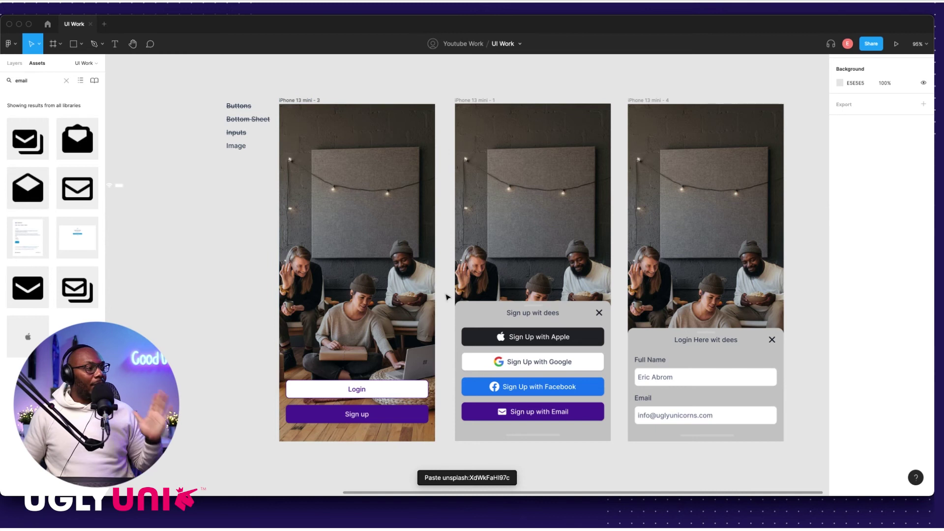
Step: Strike through the Image checklist label and drop the iPhone status bar into the left frame
scroll(238, 156, up, 5)
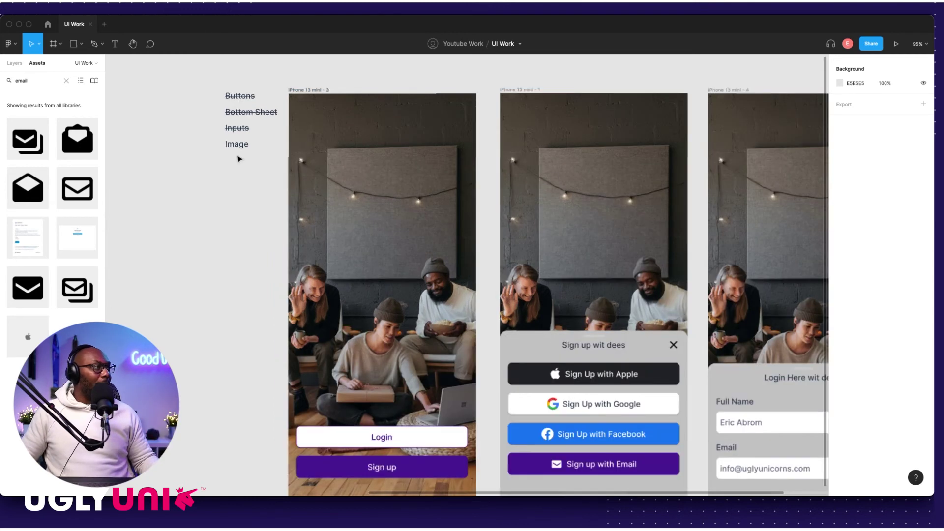
click(338, 195)
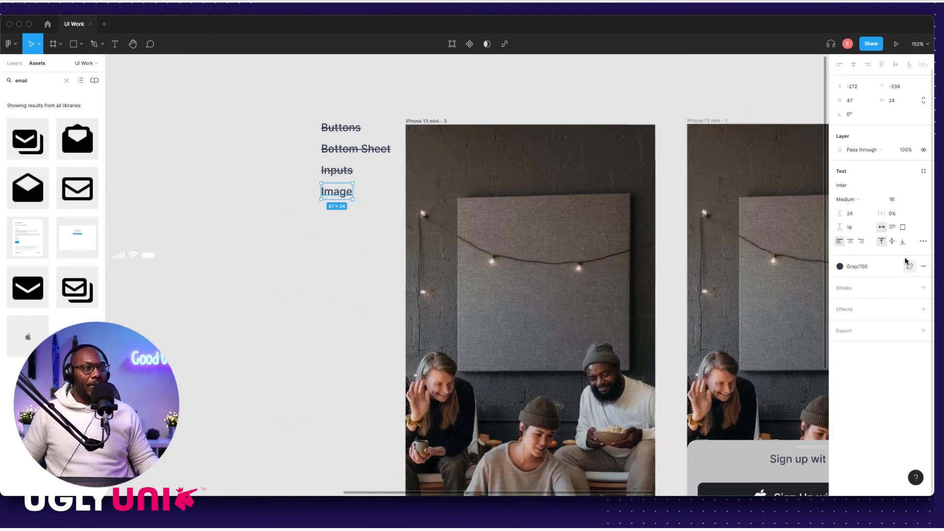
click(923, 242)
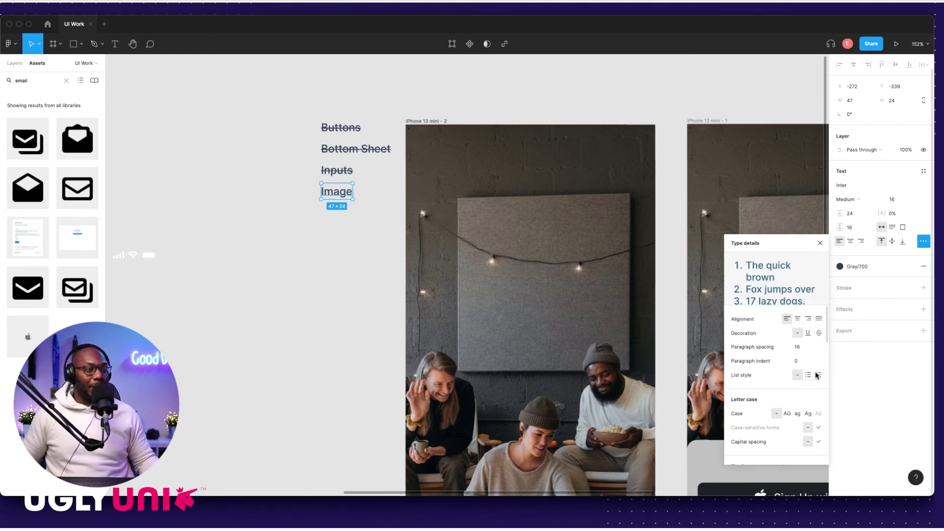
key(Escape)
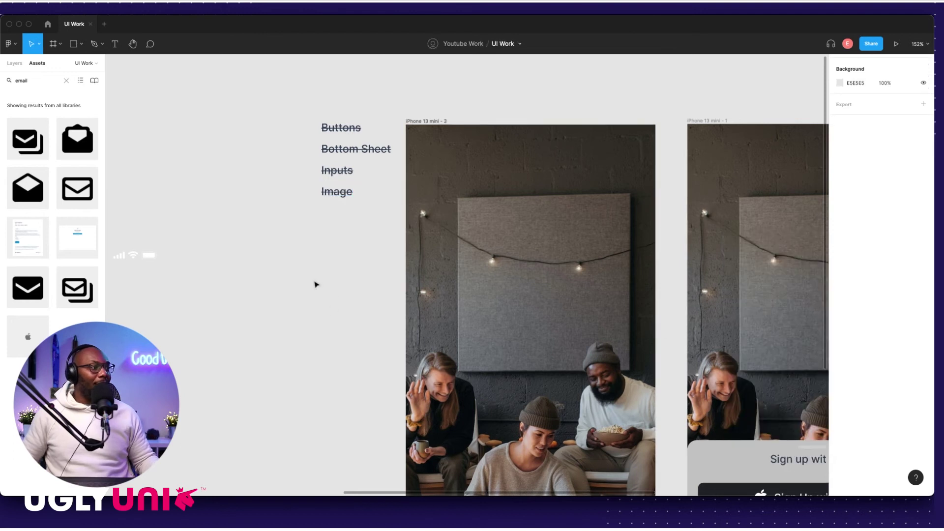
key(shift+1)
drag(251, 259, 453, 231)
key(shift+2)
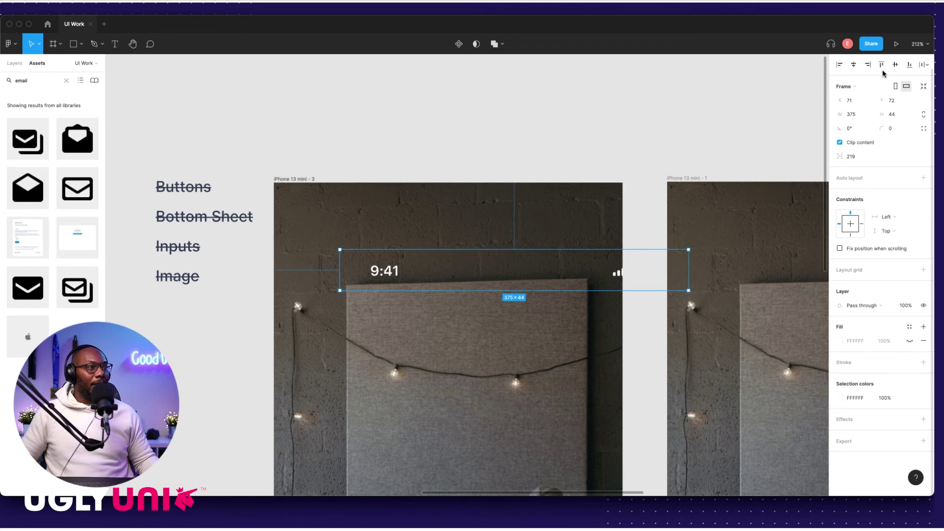
Step: Centre the status bar horizontally and align it to the left frame's top edge
click(854, 66)
click(882, 65)
click(424, 176)
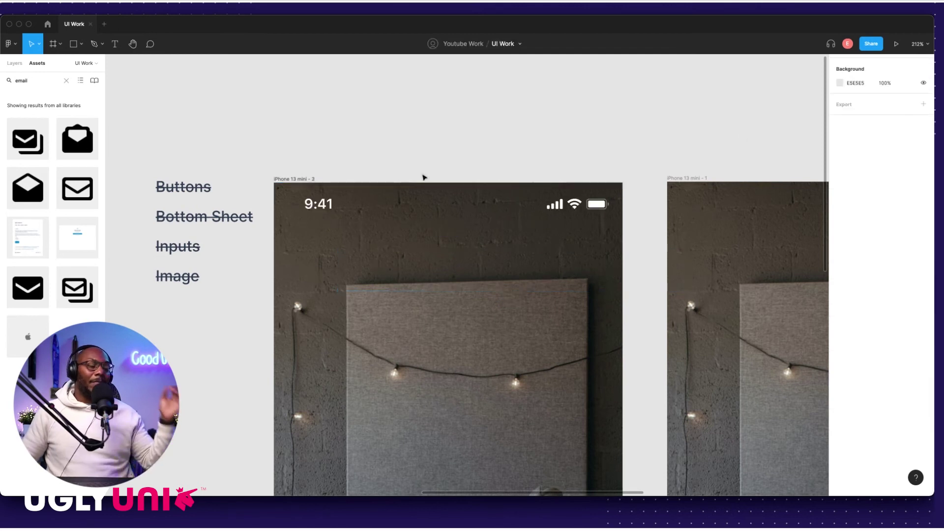
Step: Paste copies of the status bar into the middle and right iPhone frames
click(373, 213)
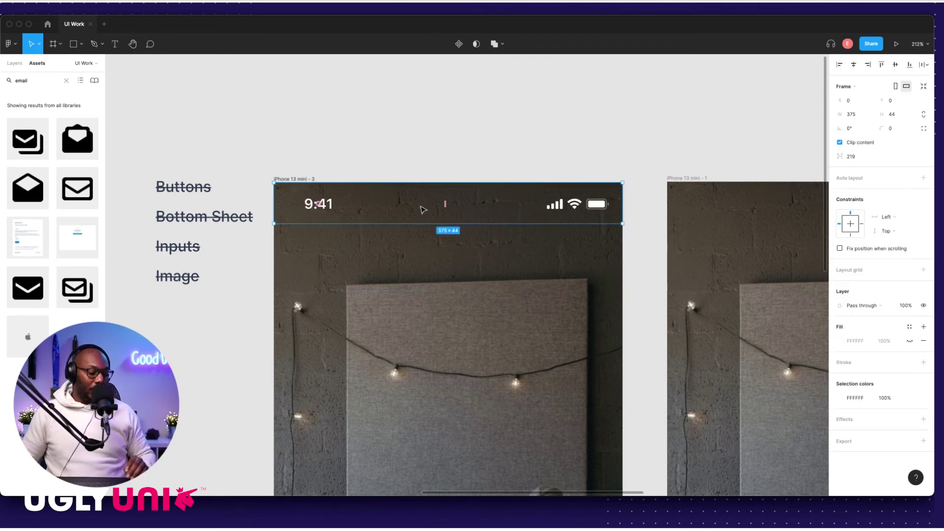
scroll(498, 178, right, 5)
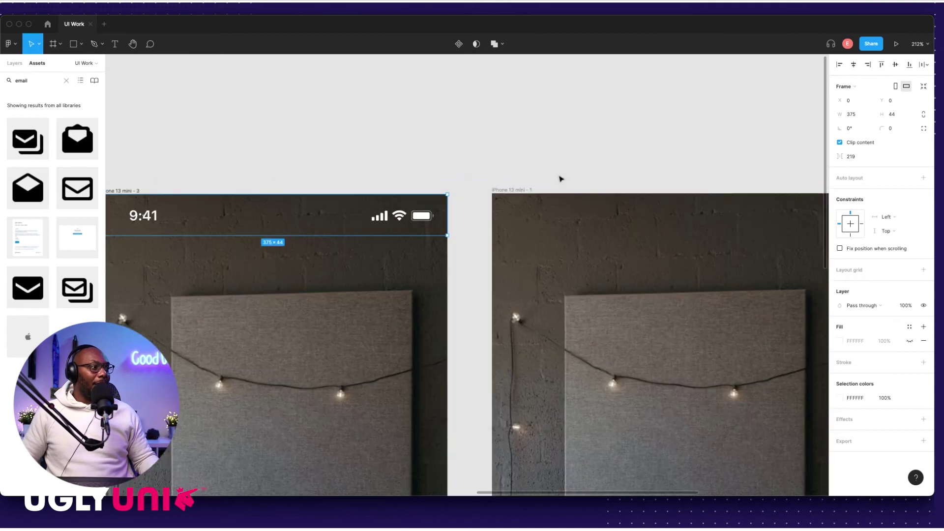
scroll(541, 185, down, 3)
scroll(554, 185, down, 2)
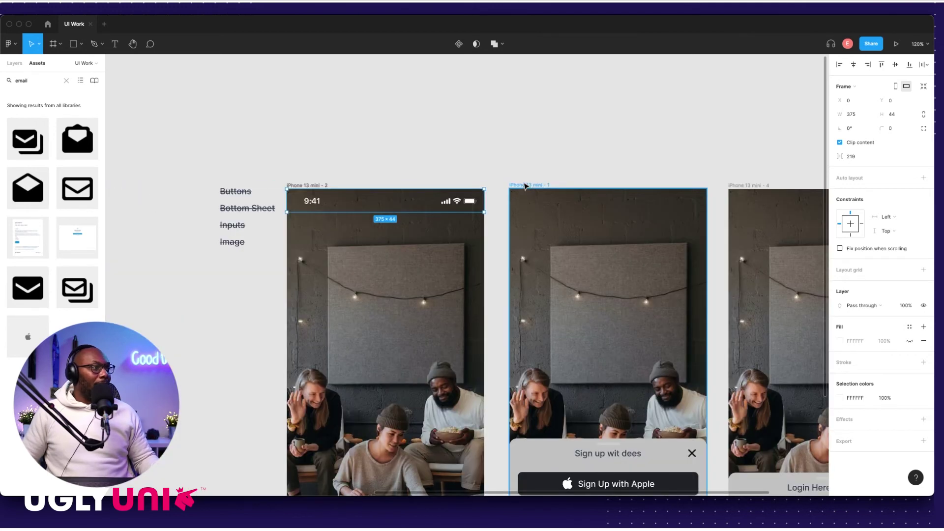
click(552, 184)
key(super+v)
click(741, 185)
key(super+v)
click(612, 173)
scroll(612, 173, down, 4)
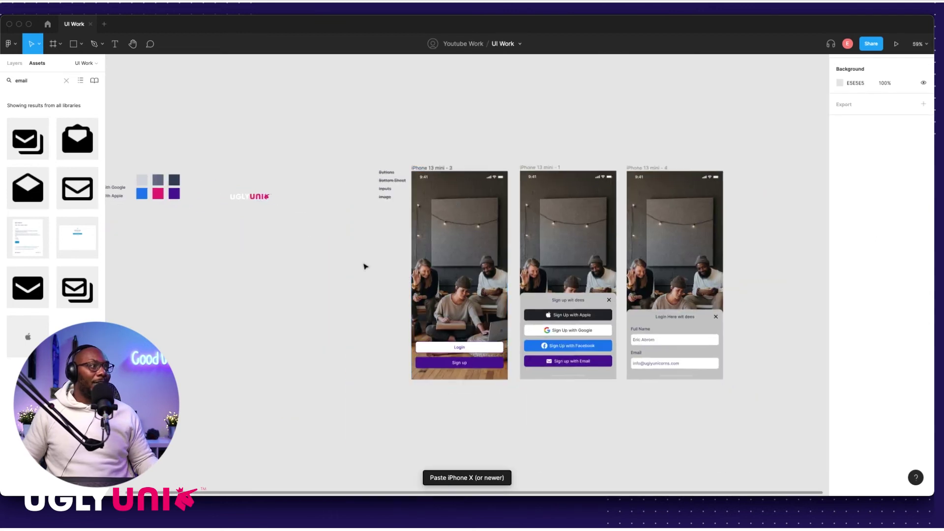
scroll(367, 238, up, 3)
scroll(357, 238, down, 4)
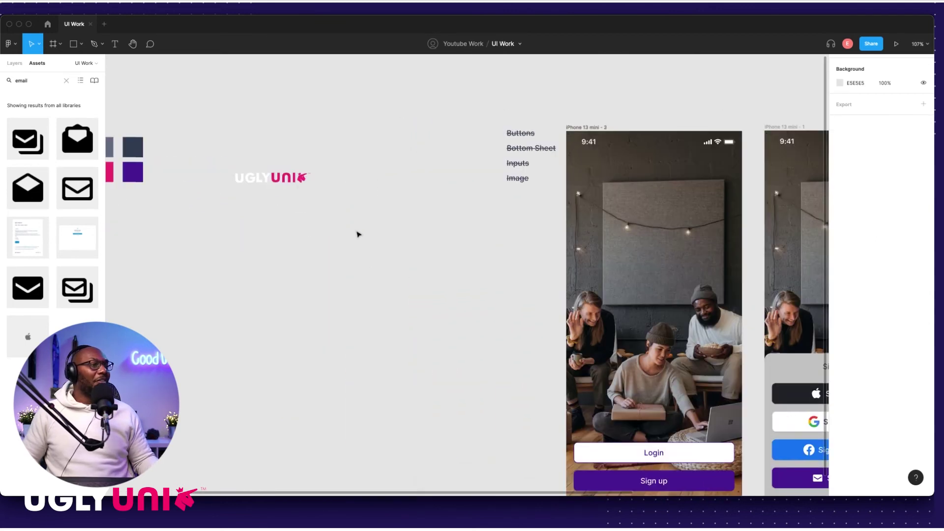
scroll(331, 231, up, 4)
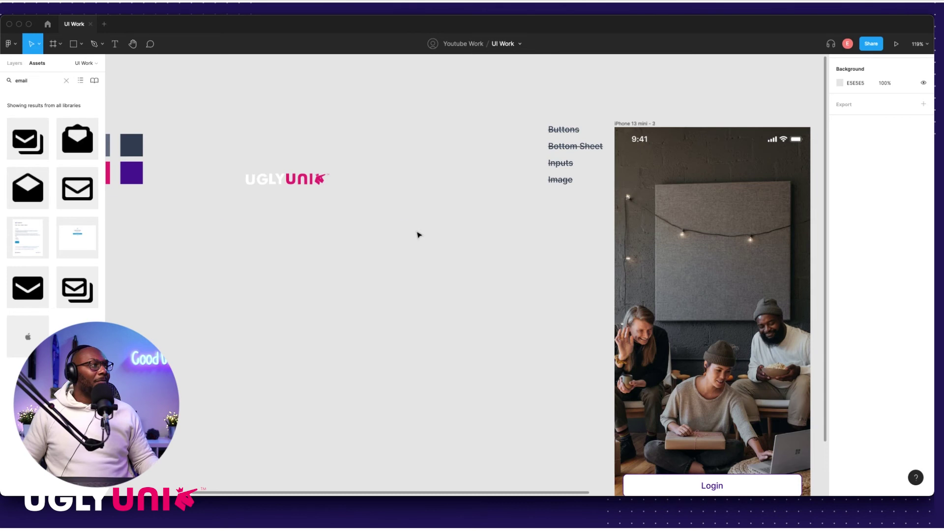
Step: Place the UGLY UNI logo near the left frame's top and enlarge it to about 220 × 29
scroll(418, 234, down, 4)
scroll(435, 221, down, 1)
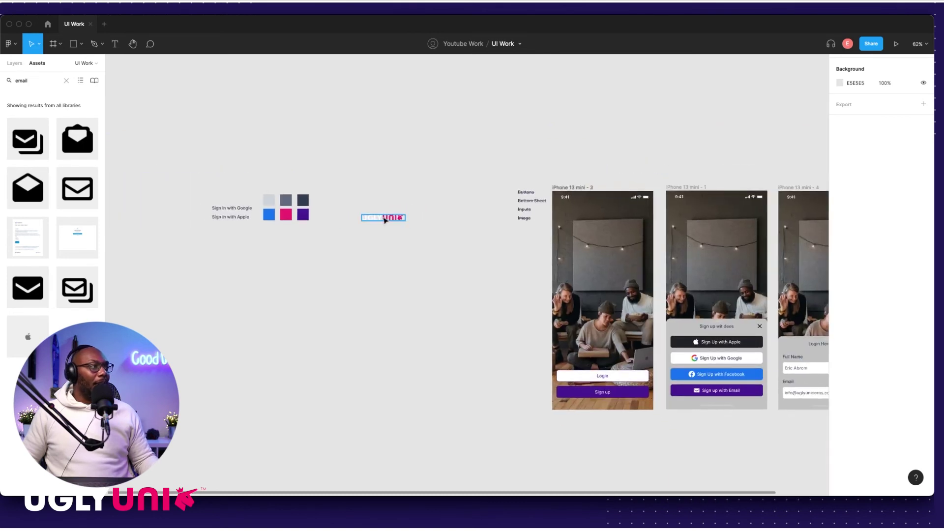
drag(551, 227, 599, 226)
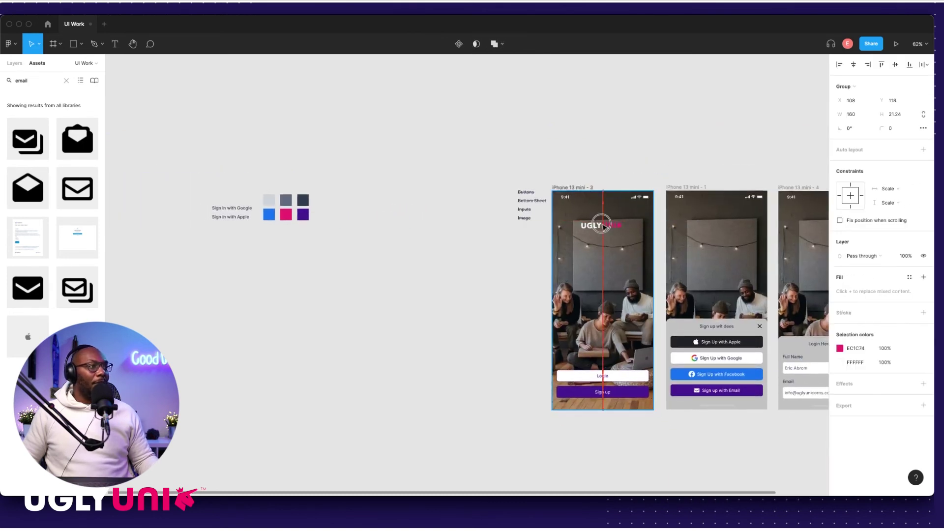
scroll(599, 227, up, 5)
scroll(596, 232, down, 5)
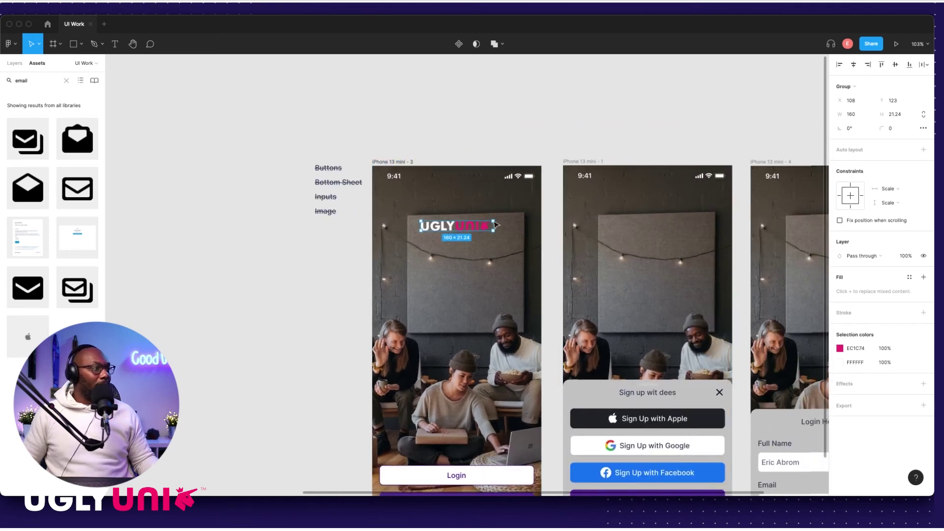
scroll(495, 223, up, 3)
drag(493, 221, 501, 219)
scroll(507, 218, down, 5)
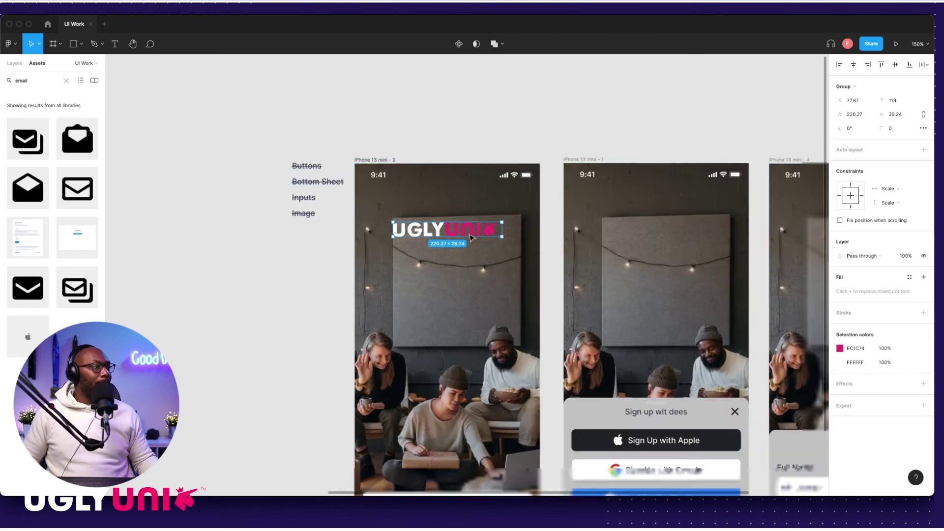
key(Escape)
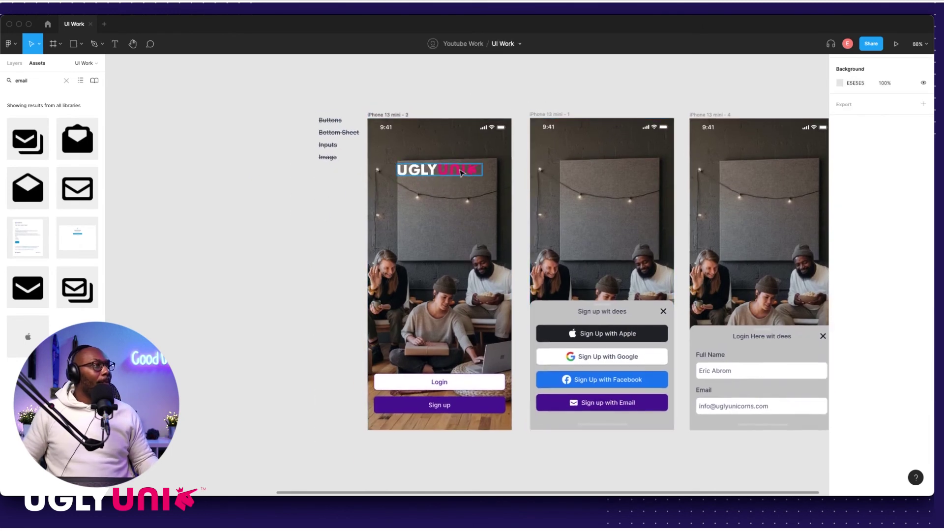
Step: Edit the logo's white and pink EC1C74 colour values, then undo the colour change
click(462, 172)
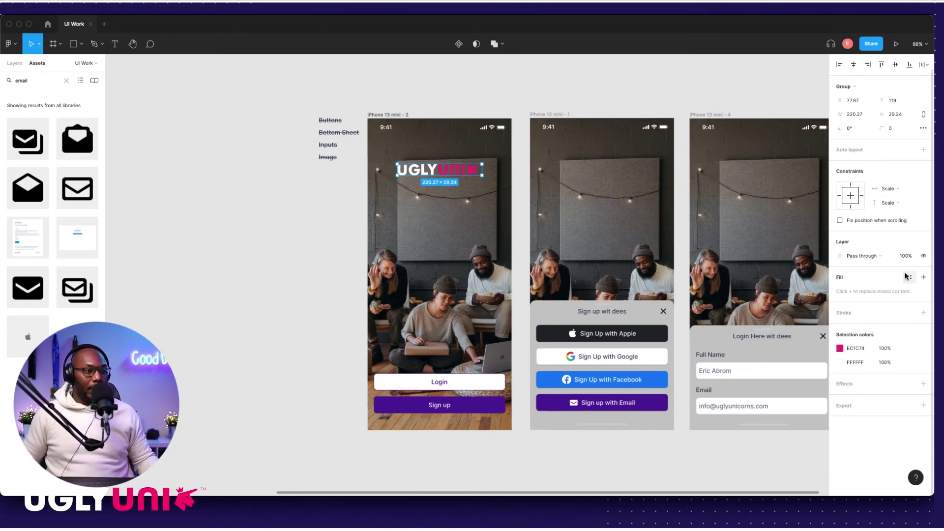
click(855, 362)
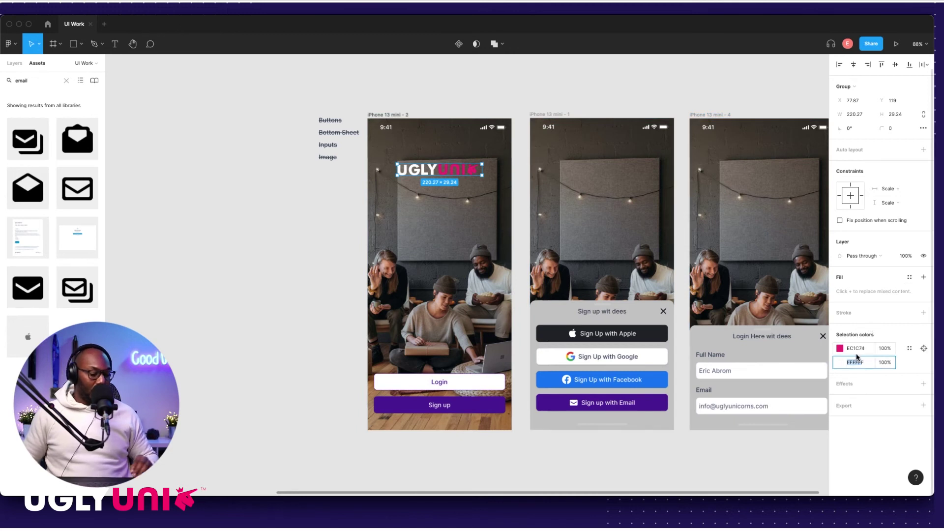
click(861, 350)
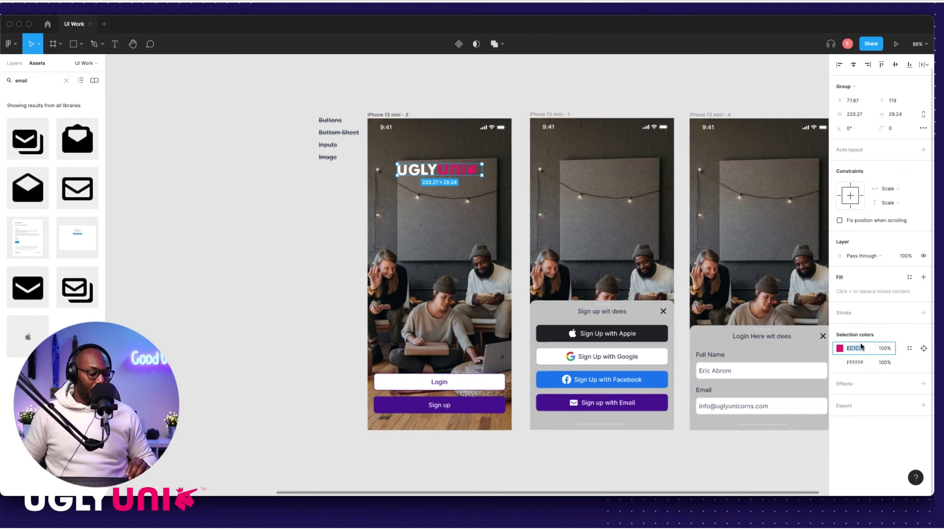
click(360, 302)
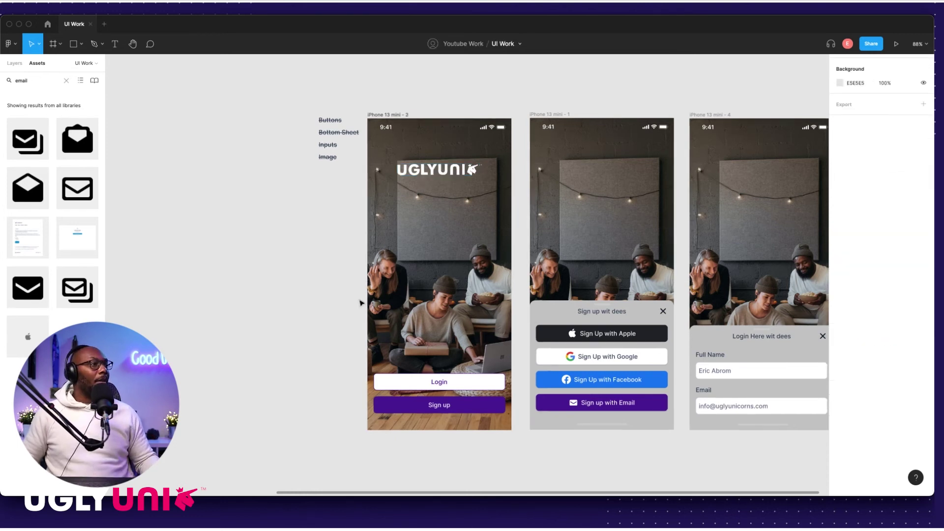
scroll(437, 283, down, 3)
key(super+z)
key(super+z)
Step: Nudge the UGLY UNI logo in the left frame down, then back up into position
click(315, 266)
scroll(445, 206, up, 1)
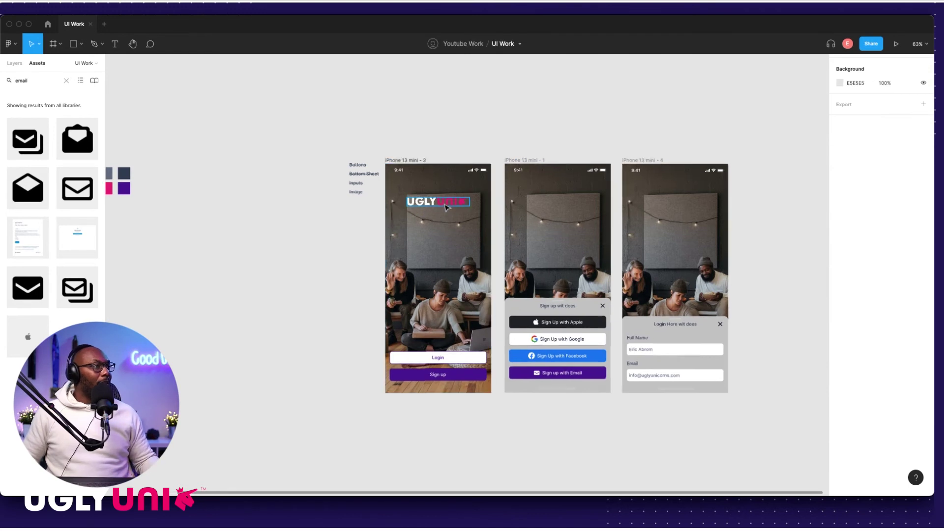
click(445, 207)
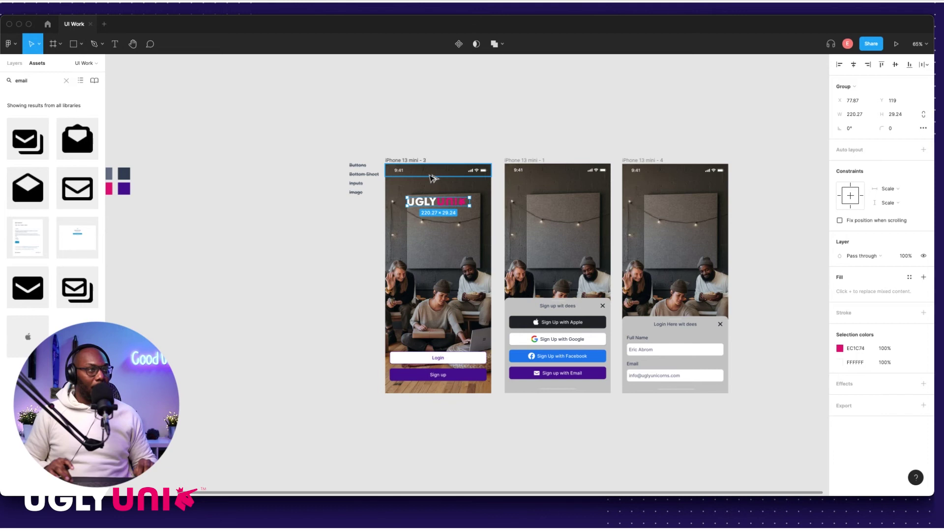
key(Down)
key(Down)
key(Down)
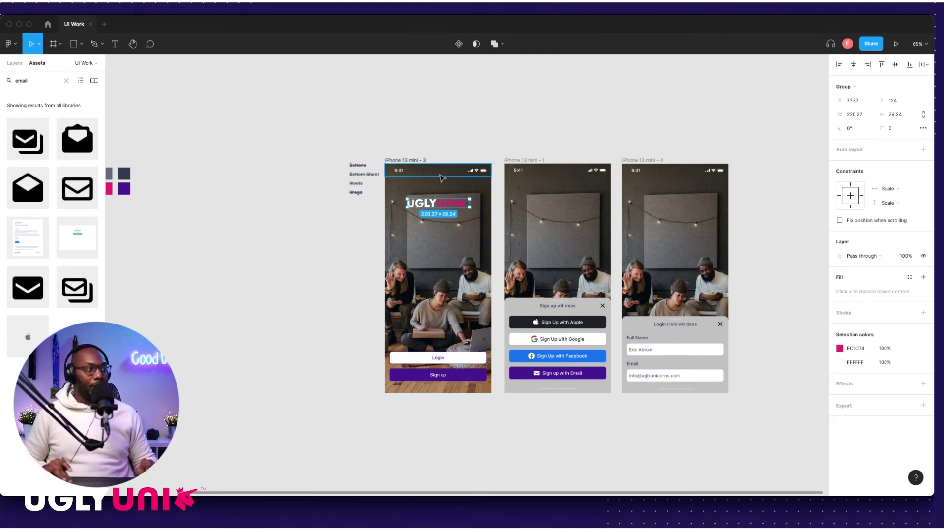
key(Up)
key(Up)
key(Up)
key(Up)
key(Up)
key(Up)
key(Up)
key(Up)
key(Up)
key(Up)
key(Up)
key(Up)
key(Up)
key(Up)
key(Up)
key(Up)
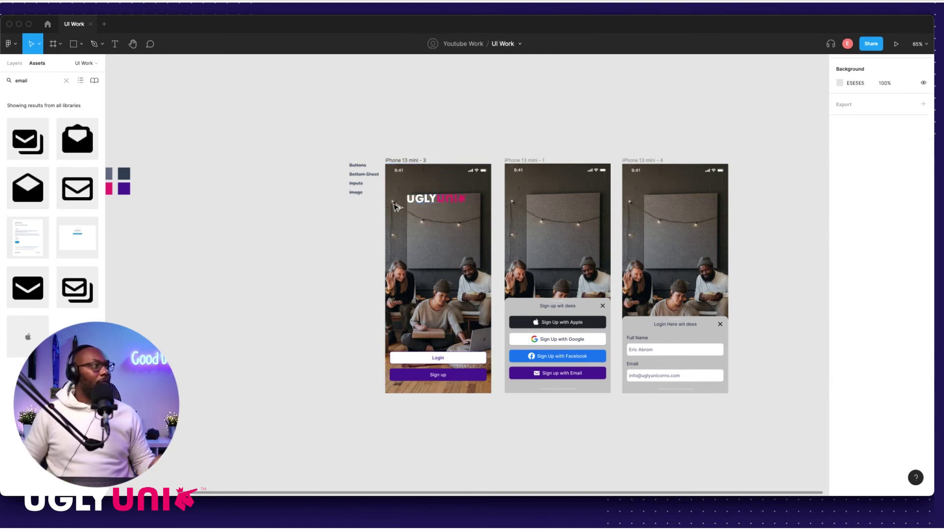
Step: Paste the logo into the middle and right iPhone frames
click(529, 161)
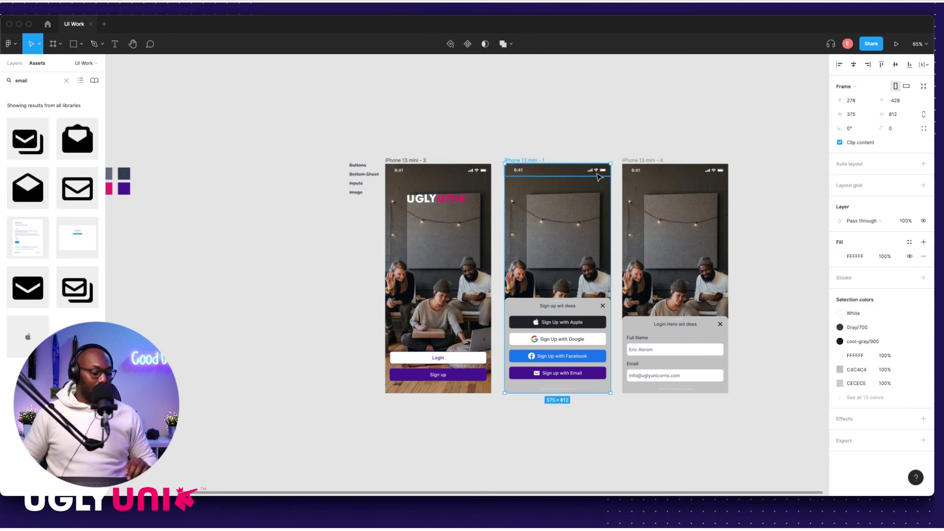
key(ctrl+v)
click(647, 162)
key(ctrl+v)
click(643, 148)
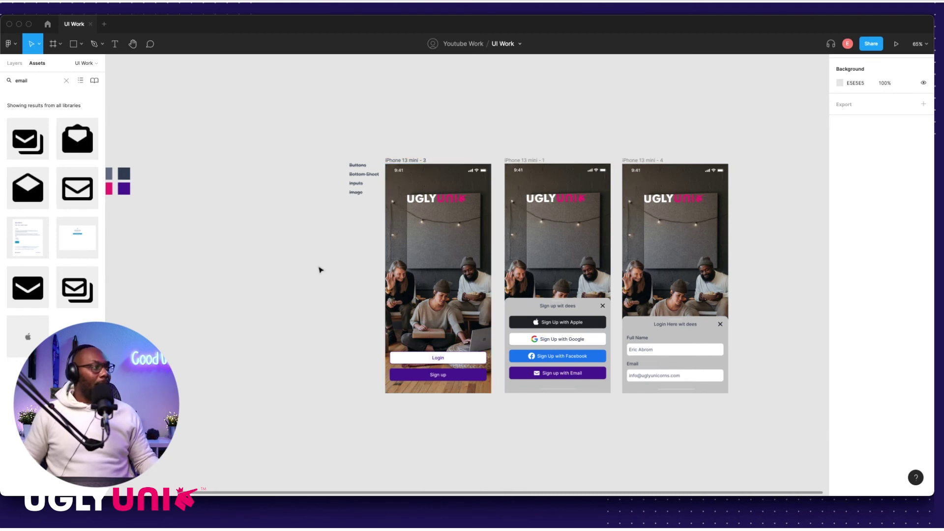
scroll(453, 251, left, 1)
click(498, 119)
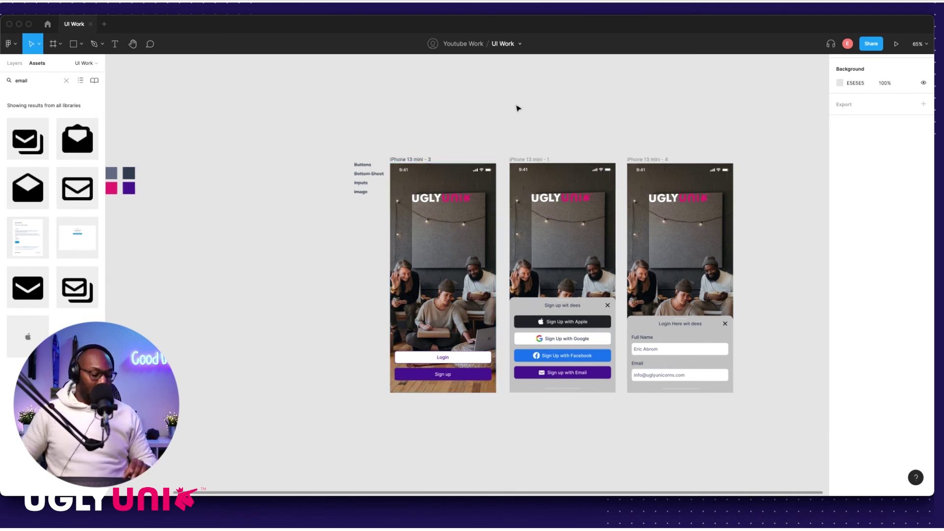
Step: Draw a rectangle inside the middle frame, aligned to its left edge and 375 wide
key(r)
drag(500, 80, 623, 134)
drag(554, 99, 574, 226)
scroll(573, 225, up, 5)
drag(502, 239, 494, 238)
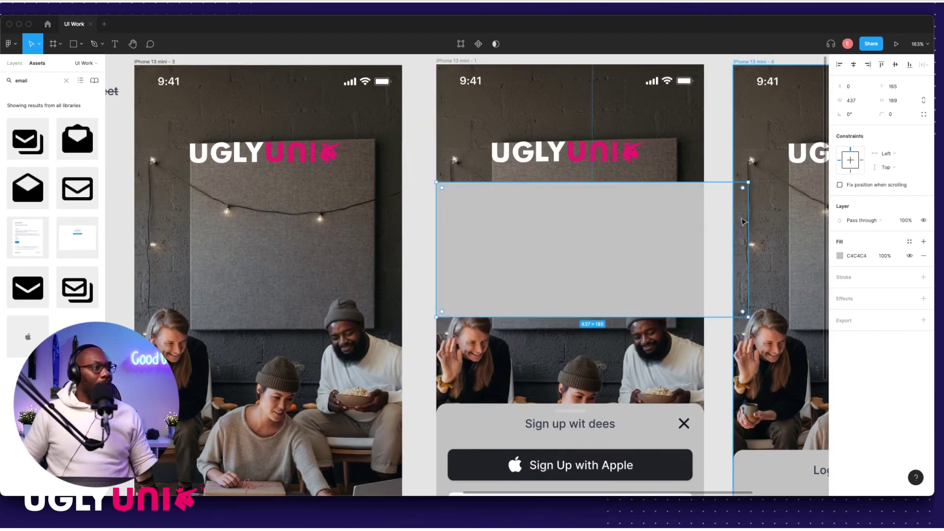
drag(748, 216, 704, 216)
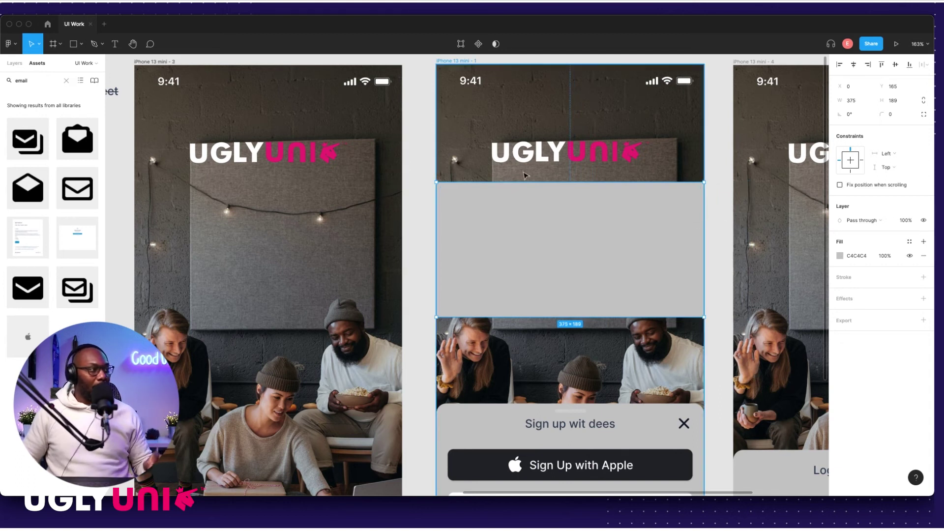
Step: Stretch the rectangle to cover the middle frame's full 812 height
click(460, 176)
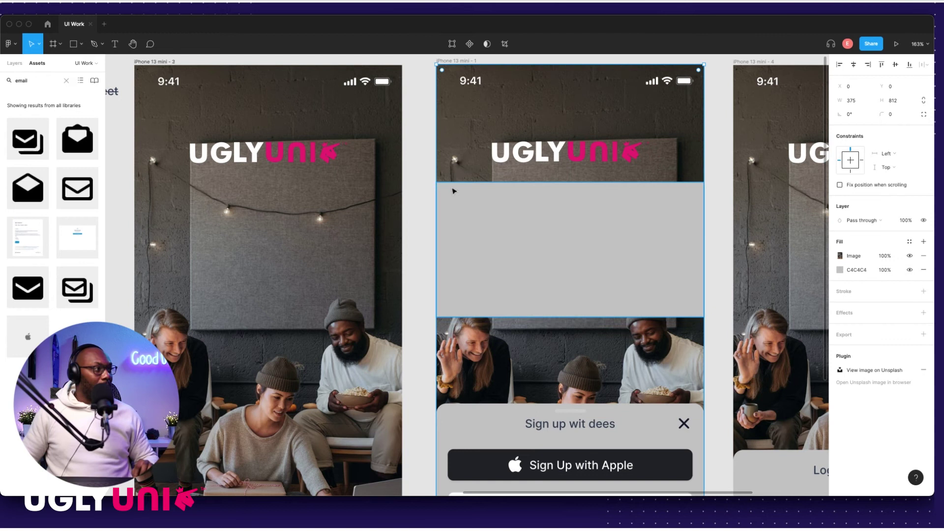
click(418, 172)
click(459, 159)
shift+click(476, 205)
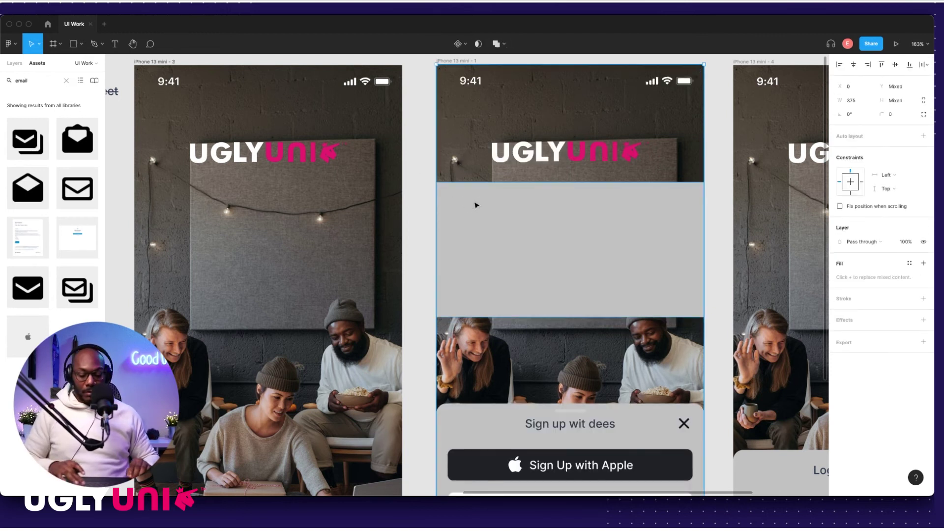
key(Escape)
click(490, 206)
drag(518, 184, 523, 64)
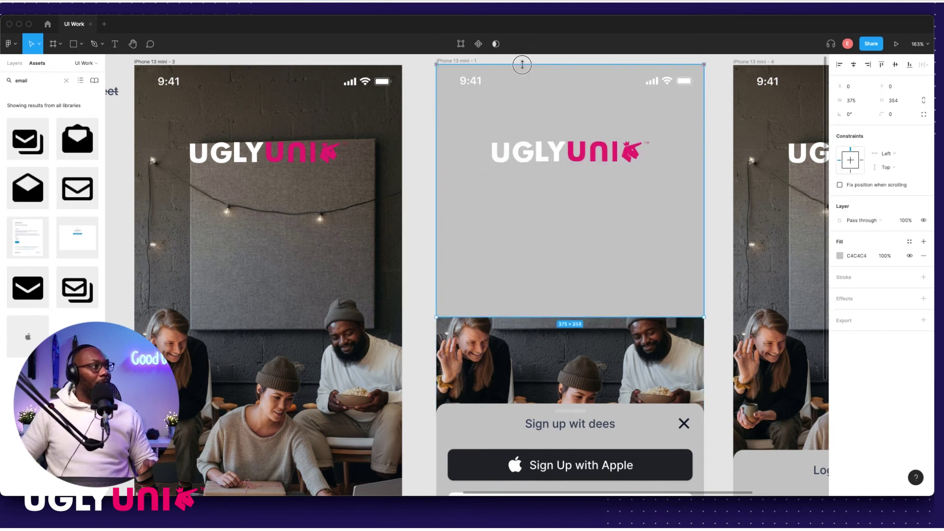
scroll(489, 249, down, 5)
drag(488, 254, 489, 395)
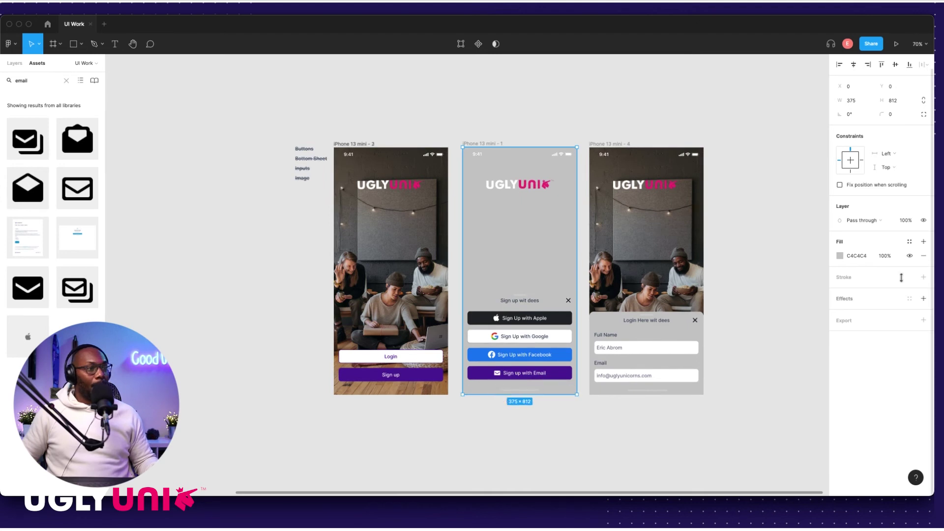
Step: Fill the overlay with 232529 at 60% opacity, after first trying 344054
click(840, 259)
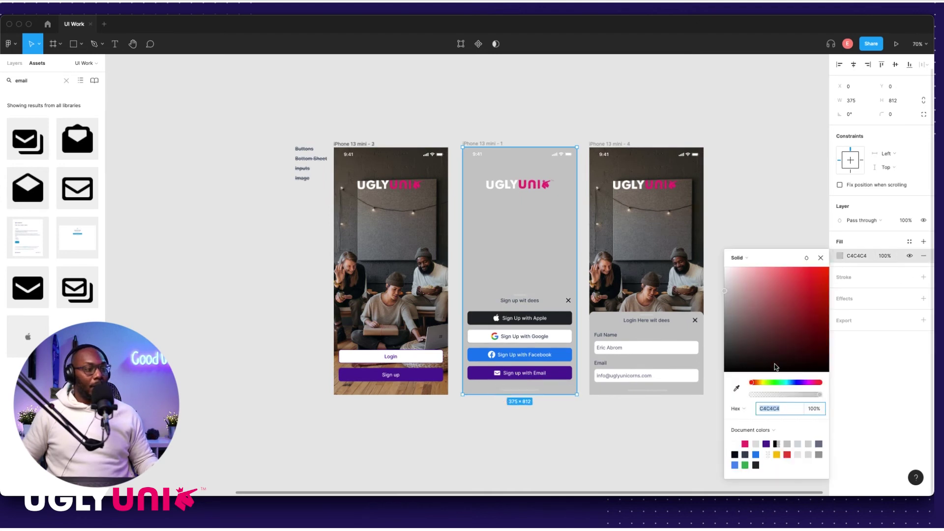
click(745, 456)
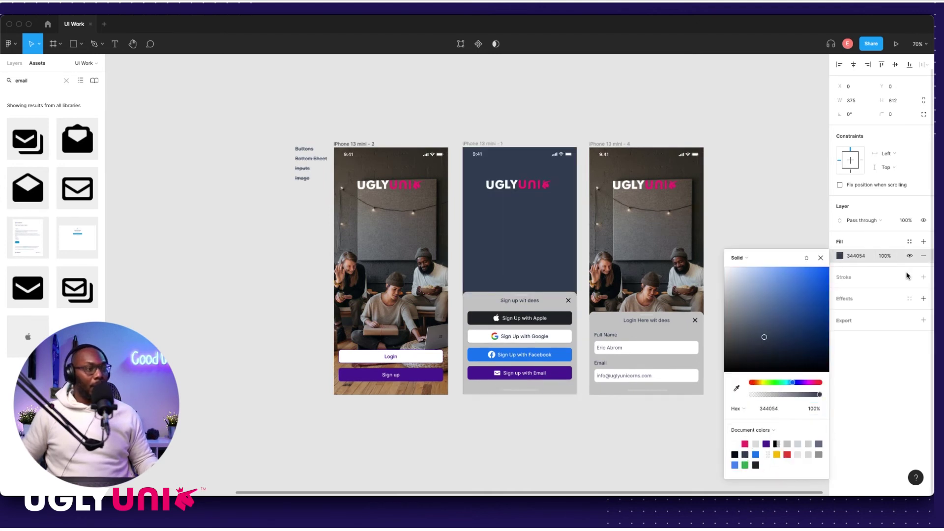
click(881, 256)
text(602)
key(Return)
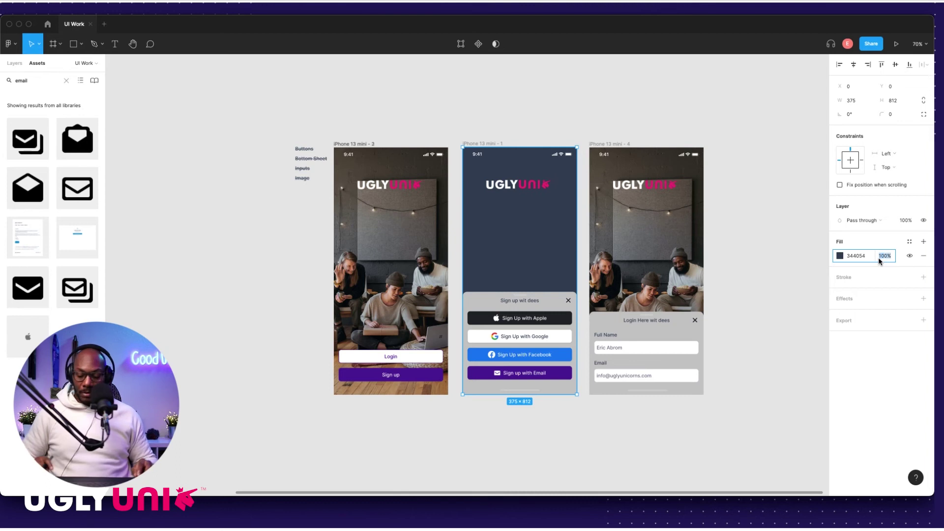
text(60)
key(Return)
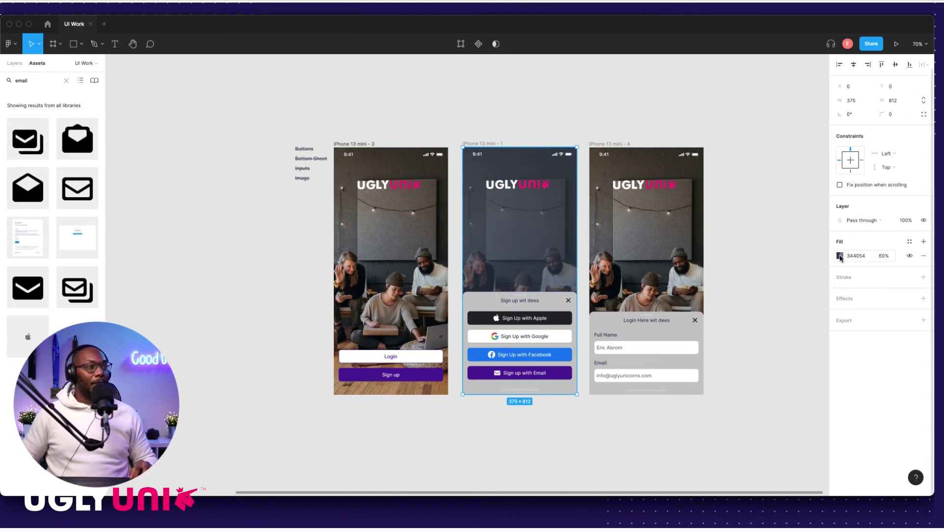
click(840, 256)
click(768, 458)
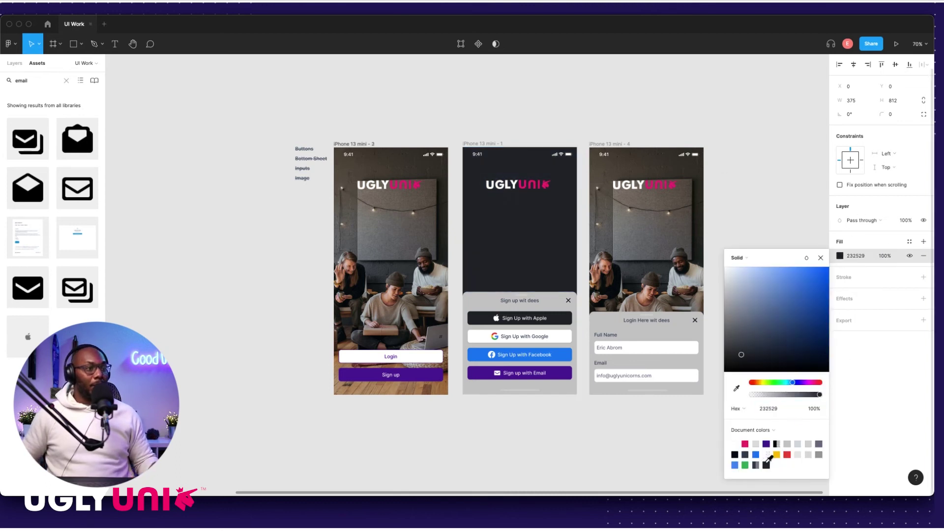
click(886, 257)
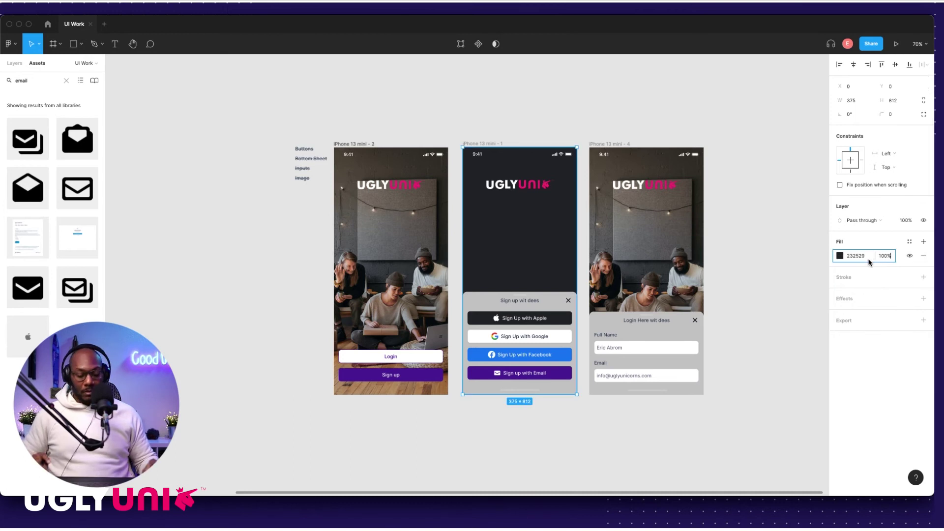
text(60)
key(Return)
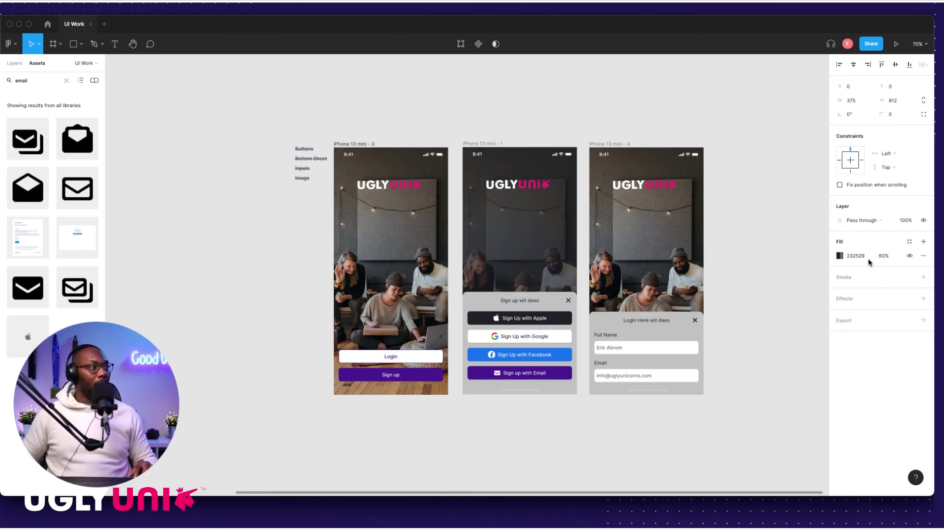
click(560, 135)
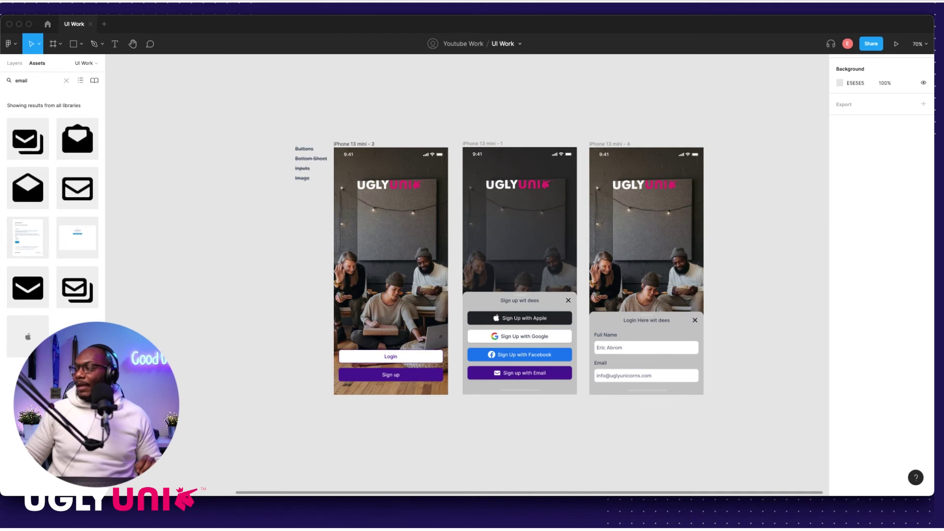
click(522, 238)
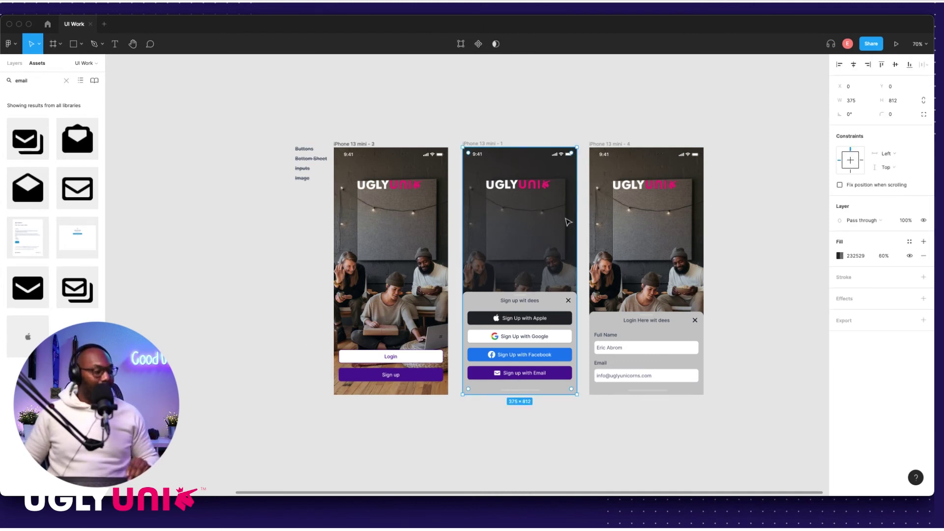
Step: Paste the dark overlay into the right frame, iPhone 13 mini - 4
click(609, 145)
key(super+v)
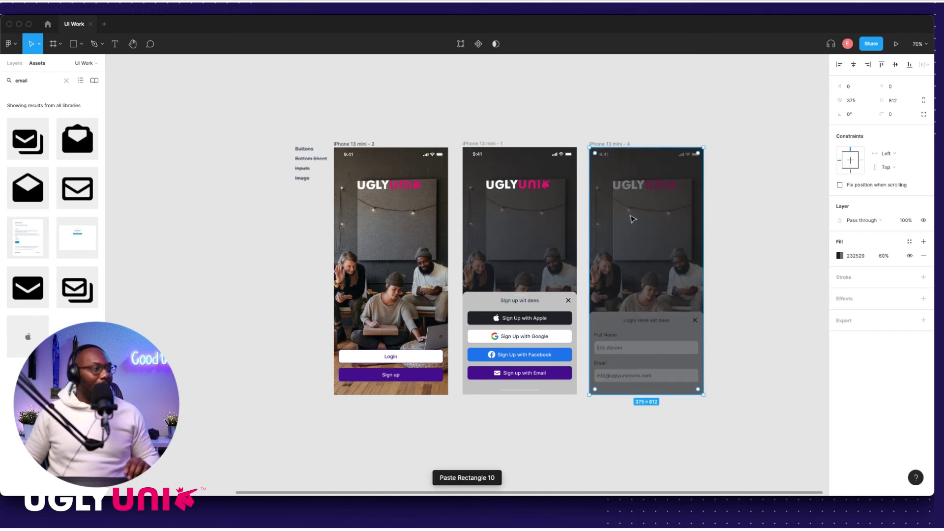
scroll(678, 261, up, 3)
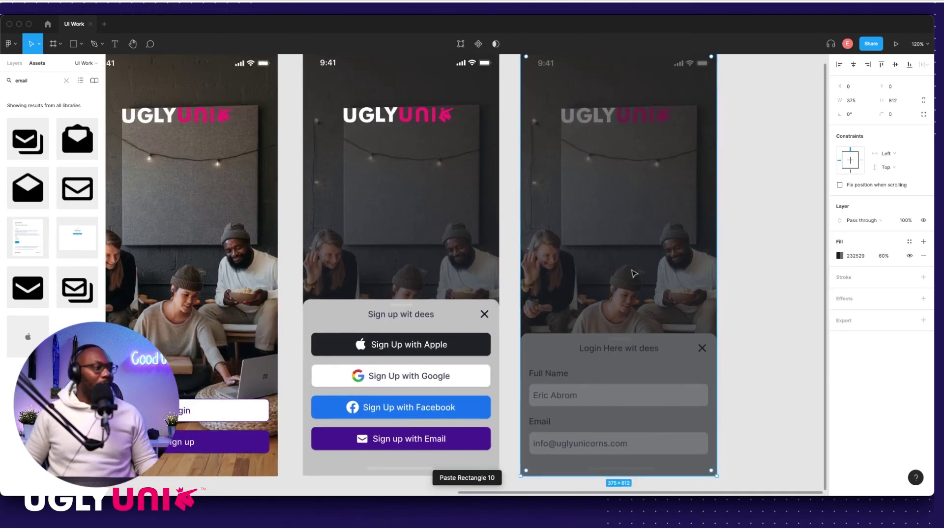
scroll(651, 234, down, 2)
Step: Send the pasted overlay behind the logo and login sheet, undoing an accidental frame shift
drag(631, 226, 654, 216)
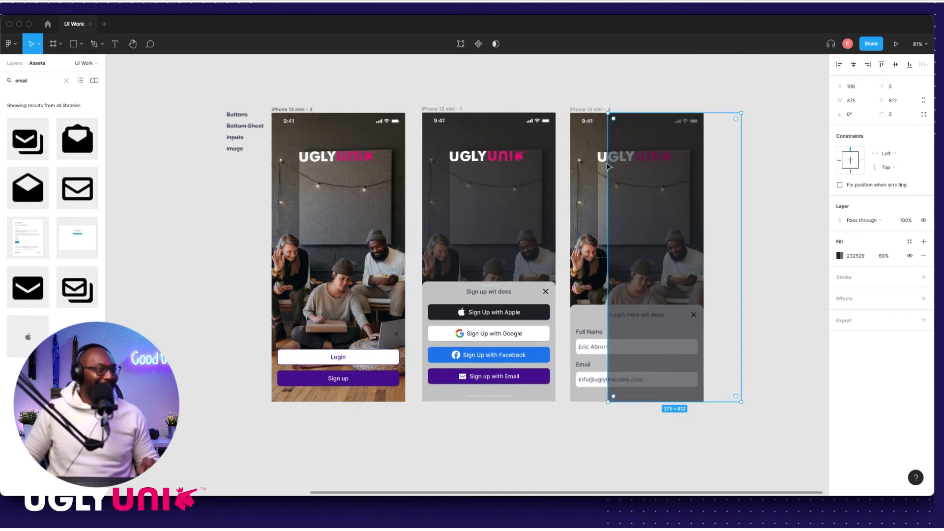
shift+click(598, 161)
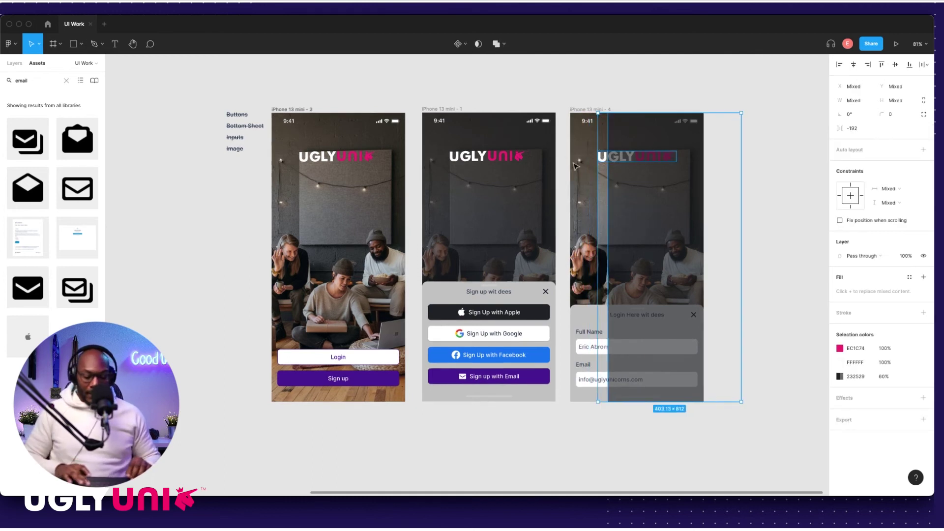
key(super+shift+h)
key(super+shift+h)
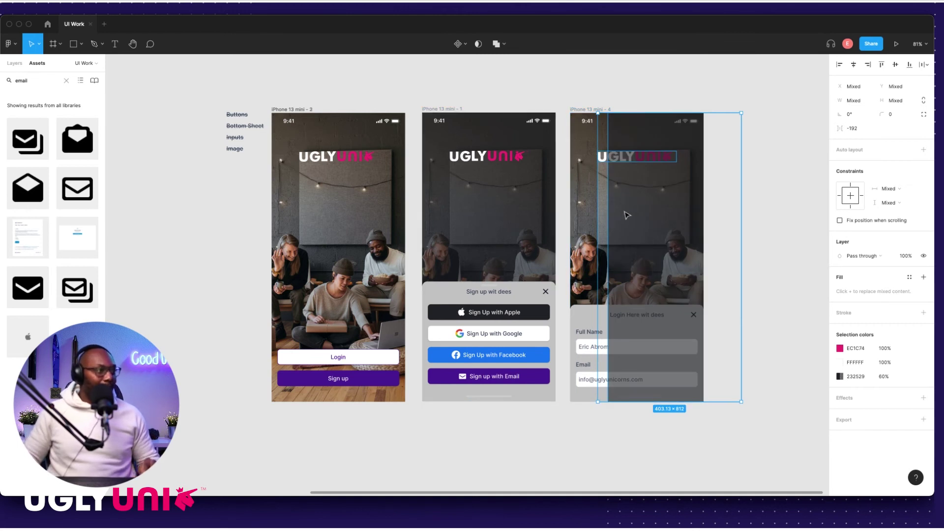
click(751, 202)
drag(595, 226, 596, 228)
key(super+z)
click(723, 217)
key(super+z)
key(super+[)
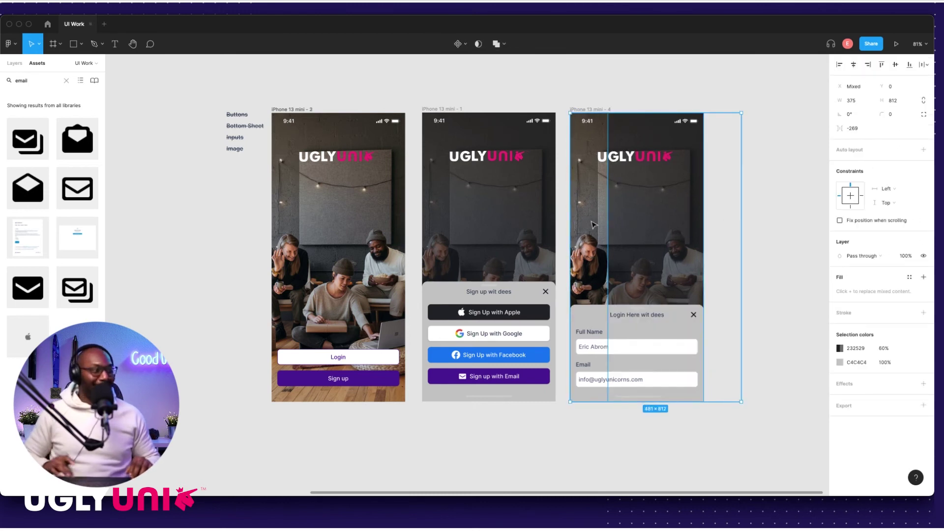
Step: Centre the overlay horizontally in the right frame so it sits at X 0
click(756, 95)
click(630, 194)
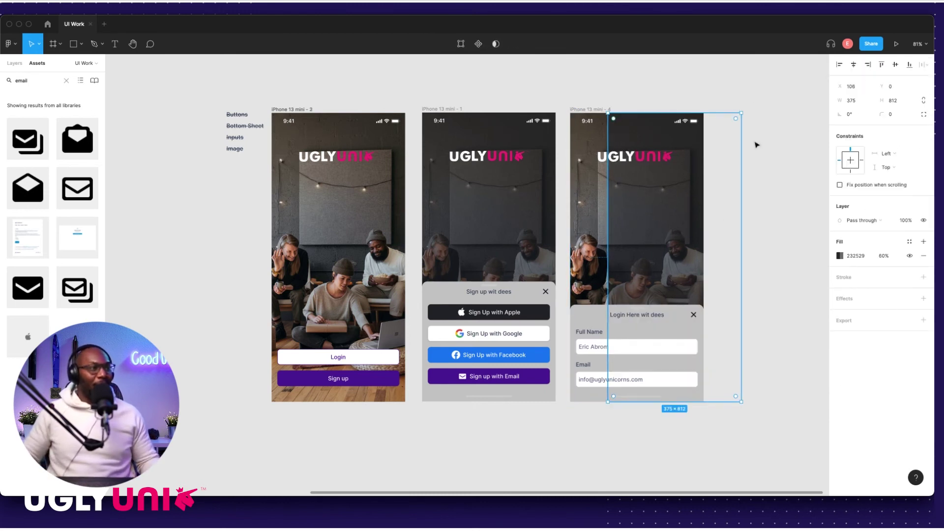
click(854, 66)
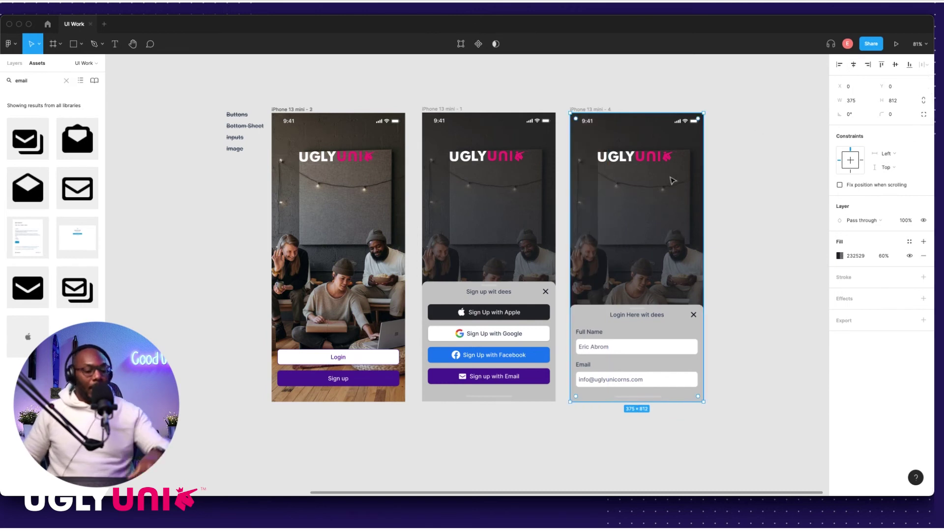
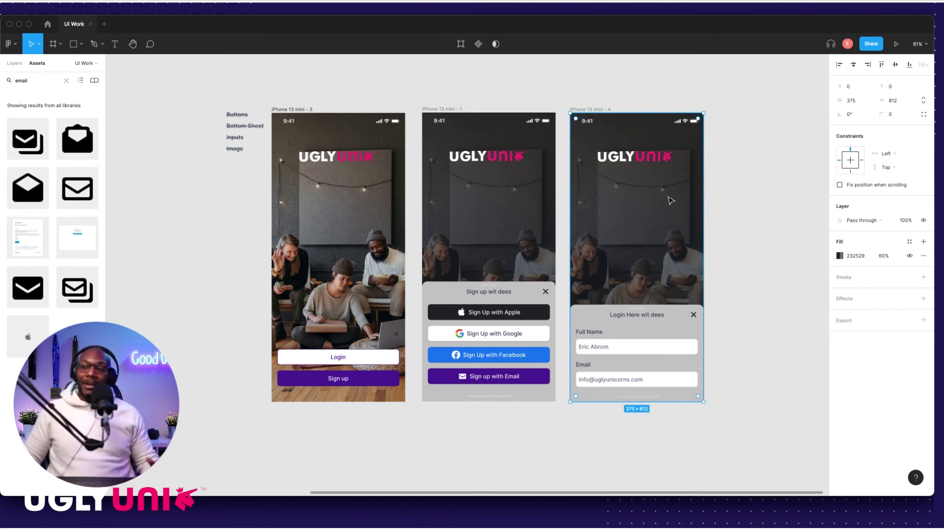
Step: Change the fill of both the sign-up and login sheets from grey to white FFFFFF
click(737, 196)
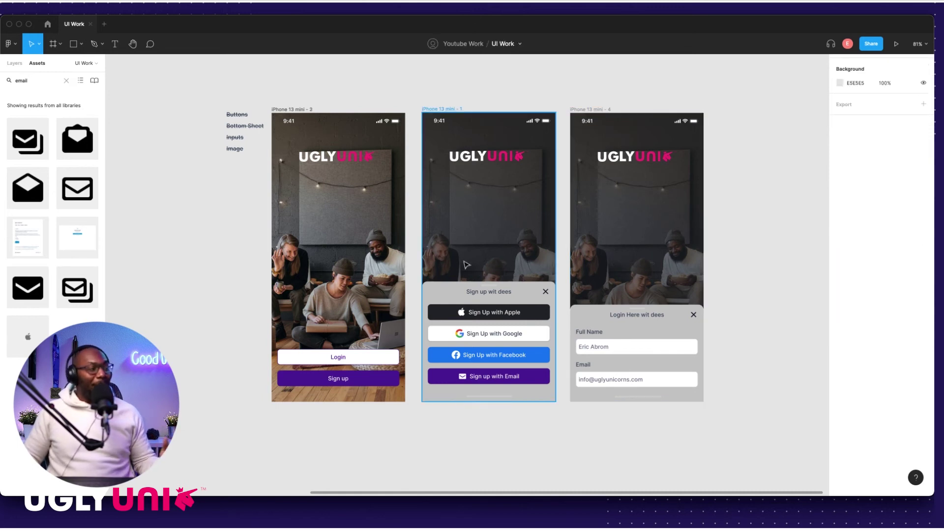
scroll(517, 312, up, 3)
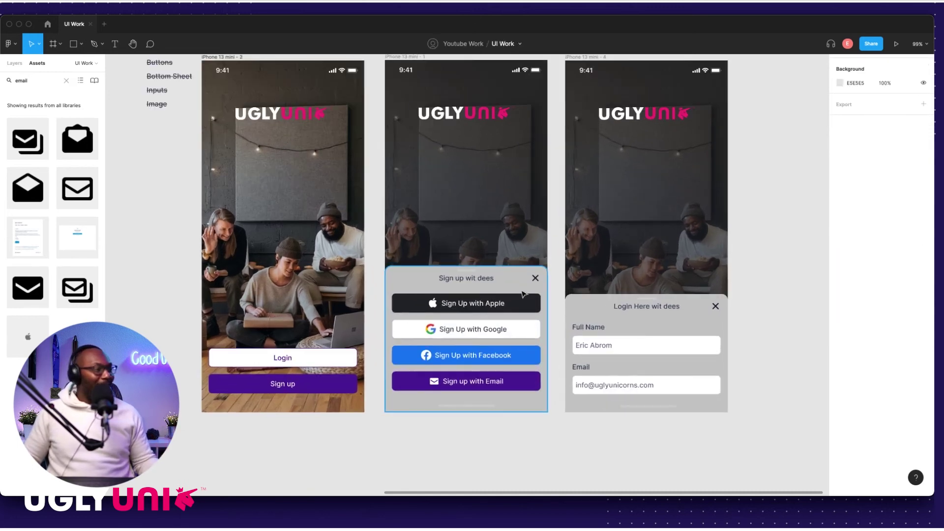
scroll(525, 295, up, 1)
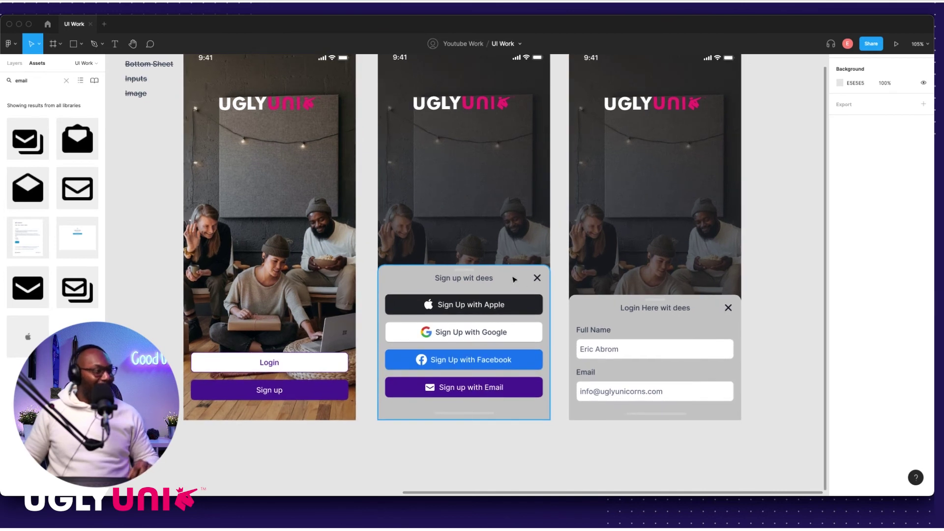
click(513, 279)
shift+click(601, 301)
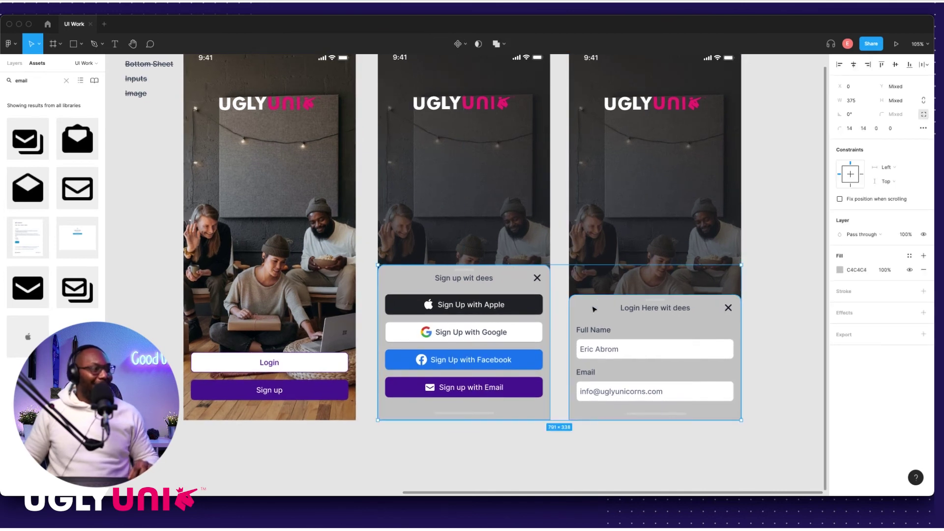
click(854, 271)
text(ffffff)
key(Return)
scroll(657, 318, down, 5)
key(Escape)
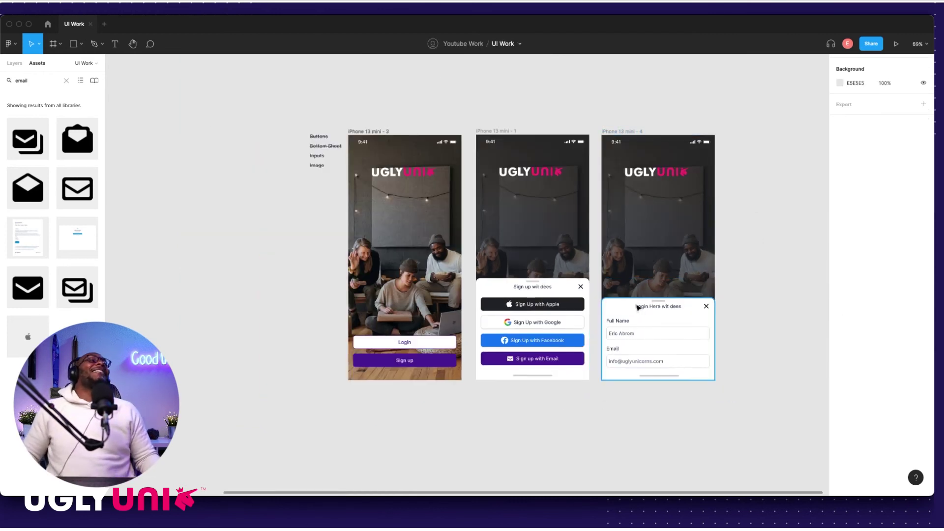
Step: Move the sign-up grab bar up and extend the sheet's top edge upward
scroll(307, 230, down, 3)
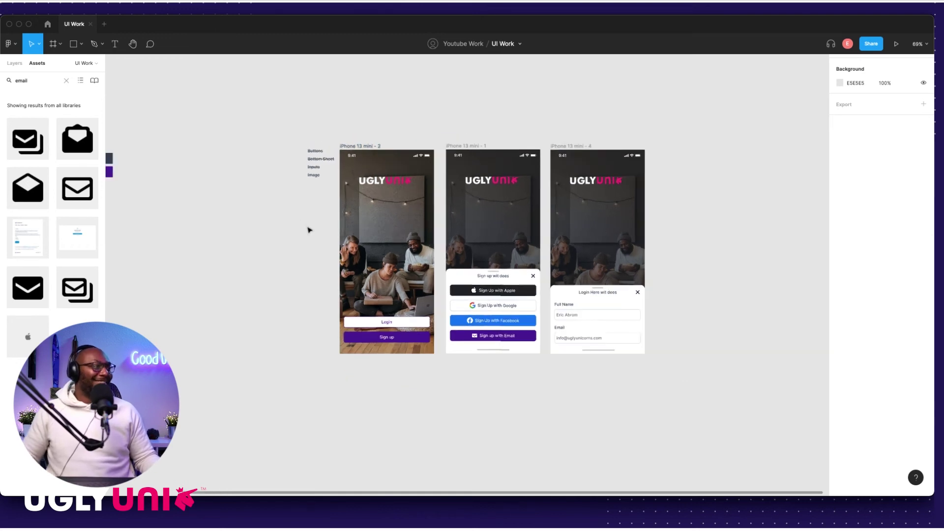
scroll(331, 228, left, 6)
scroll(446, 257, right, 2)
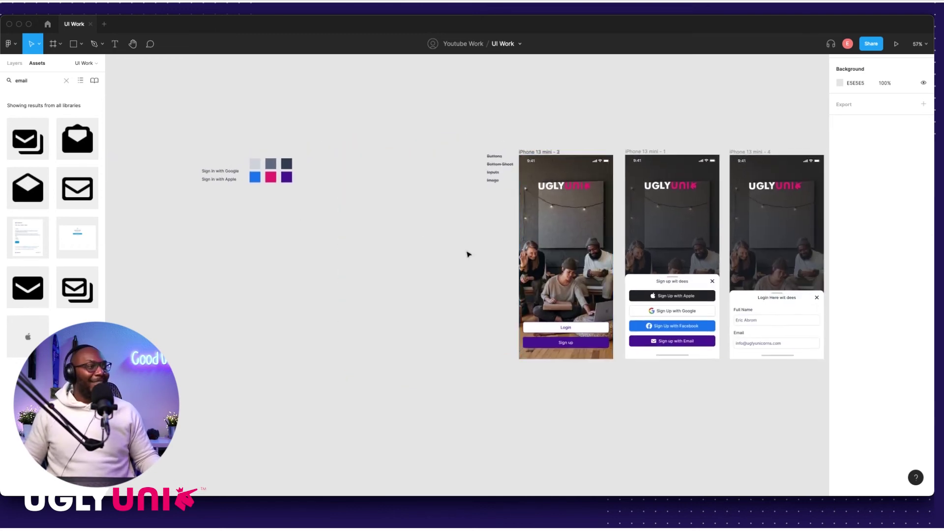
scroll(496, 180, up, 4)
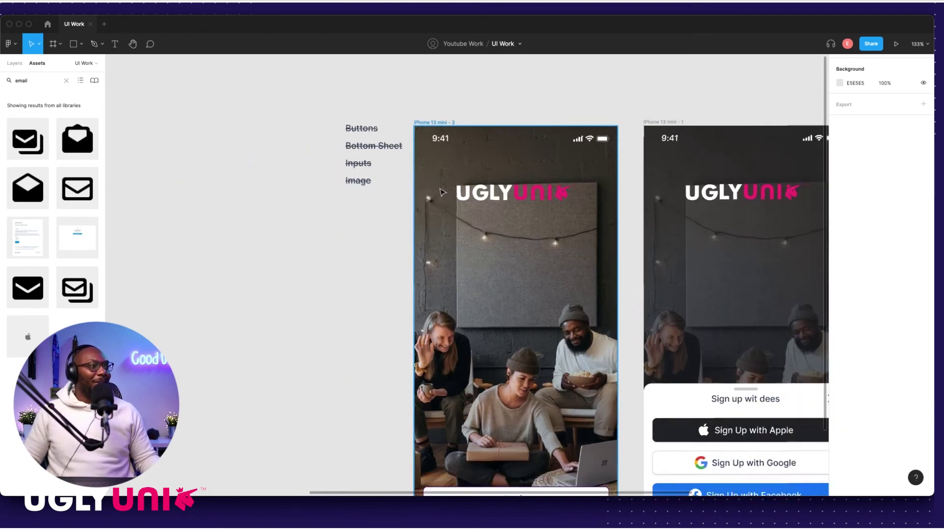
scroll(389, 206, down, 3)
scroll(363, 262, right, 2)
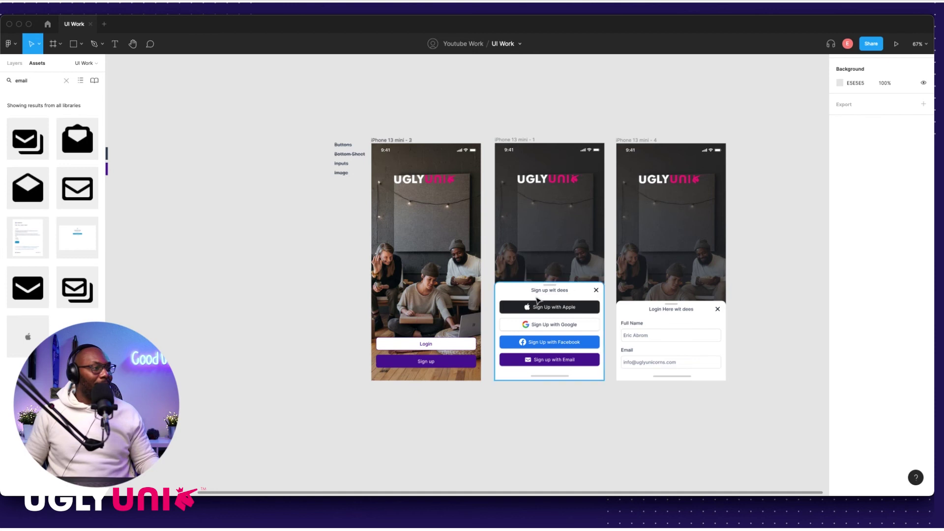
scroll(537, 301, up, 10)
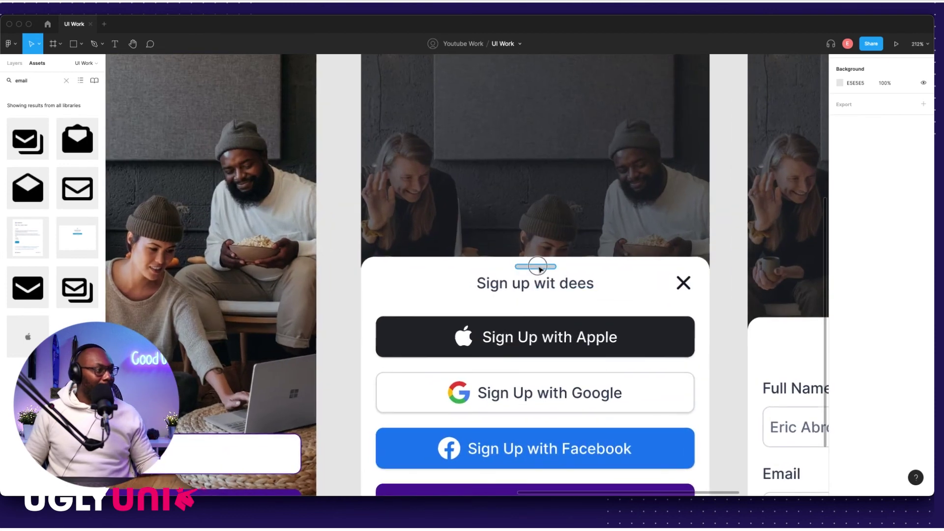
click(539, 268)
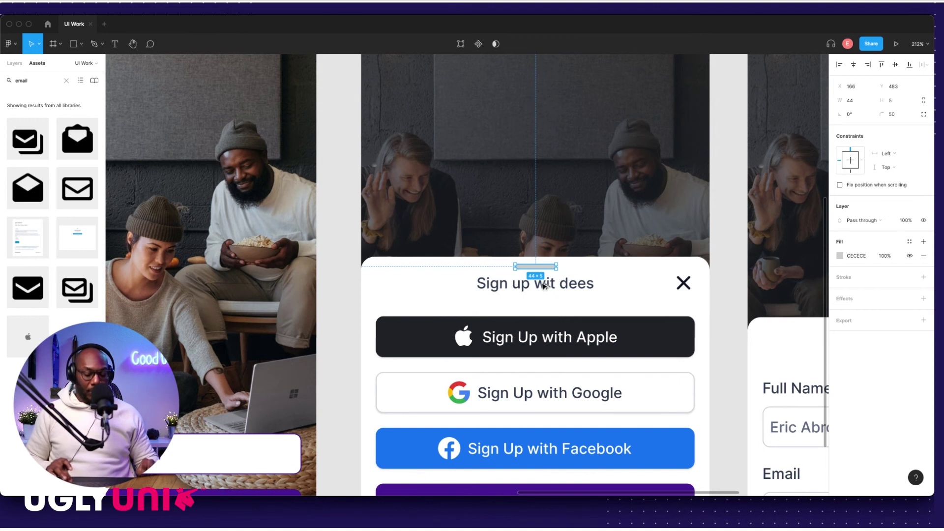
drag(544, 286, 537, 278)
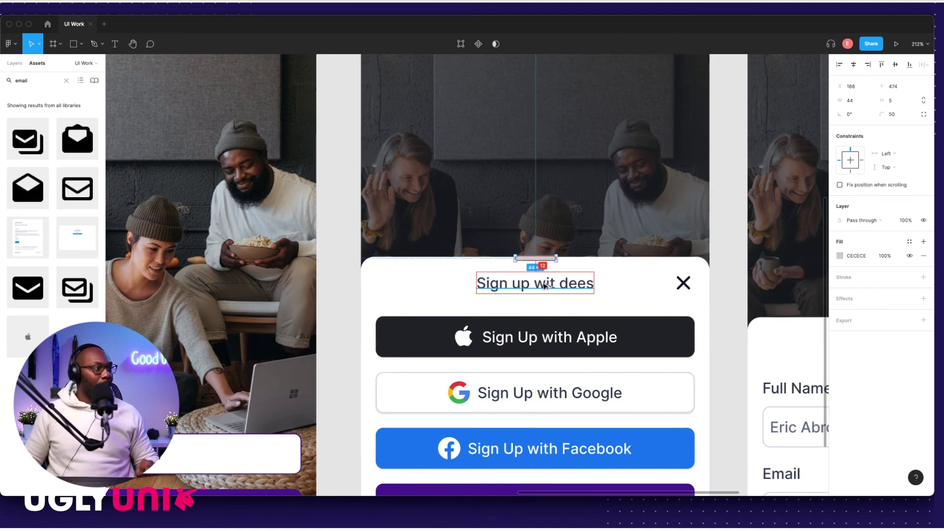
click(590, 269)
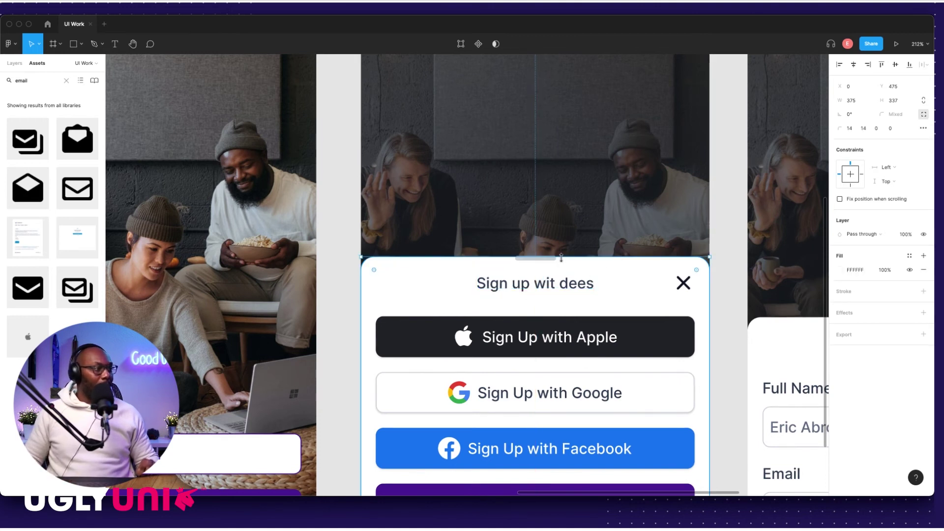
drag(560, 256, 559, 248)
Step: Lower the sign-up sheet's top edge back by one unit
scroll(551, 261, up, 1)
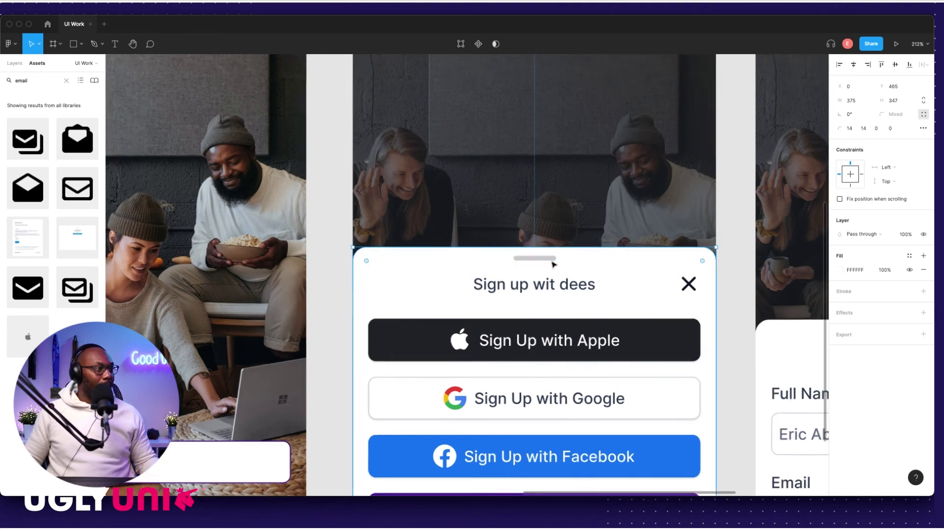
scroll(553, 264, up, 3)
click(545, 257)
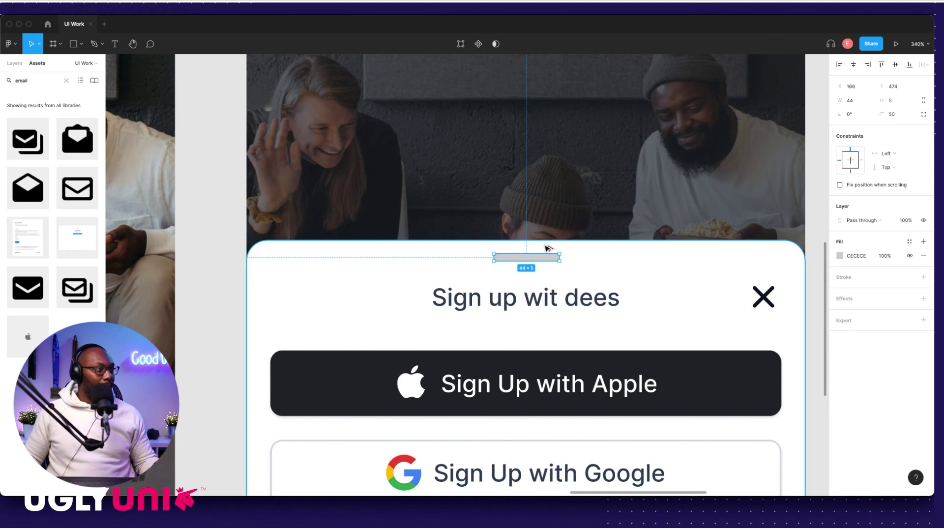
scroll(547, 249, up, 3)
click(510, 244)
scroll(510, 244, up, 4)
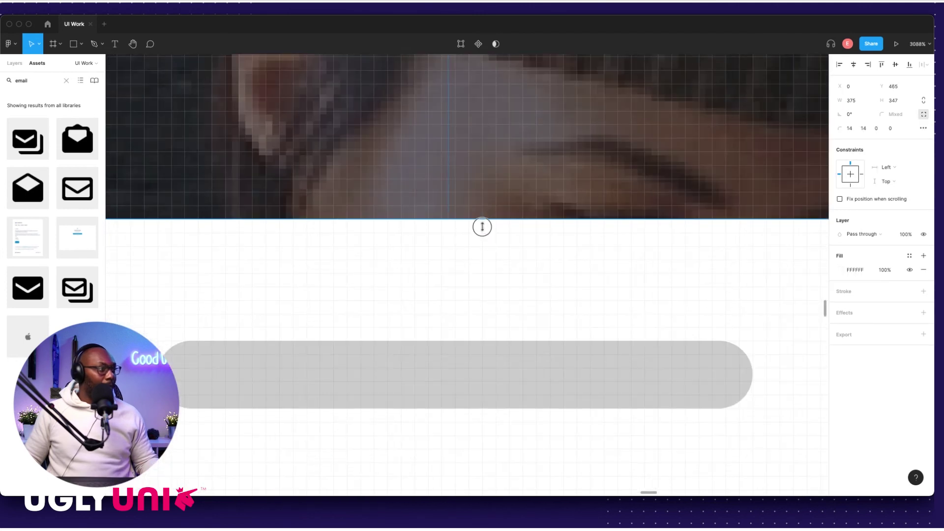
drag(482, 226, 498, 251)
scroll(497, 251, down, 5)
Step: Nudge the 44×5 grab bar to Y 478 above the title and trim the sheet top one unit
click(503, 294)
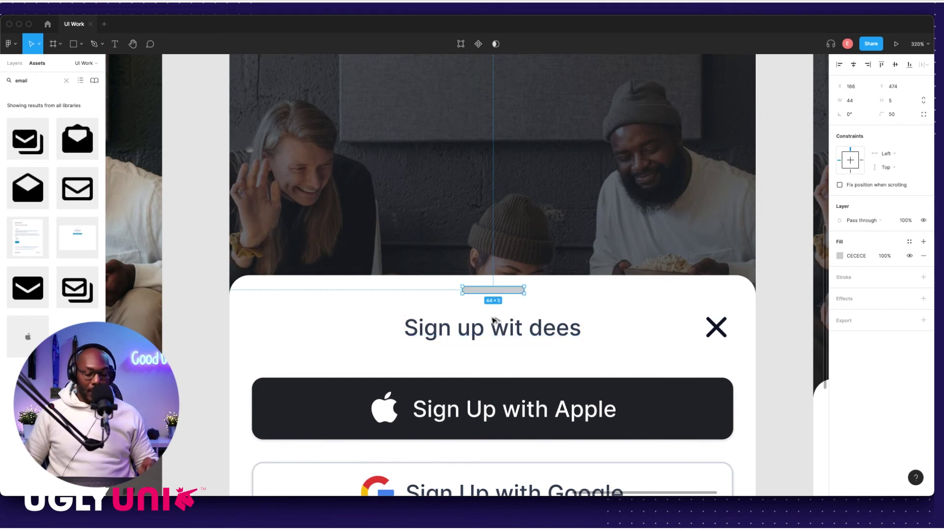
key(Down)
key(Down)
key(Down)
key(Down)
key(Down)
key(Down)
key(Down)
key(Down)
key(Up)
key(Up)
key(Up)
key(Up)
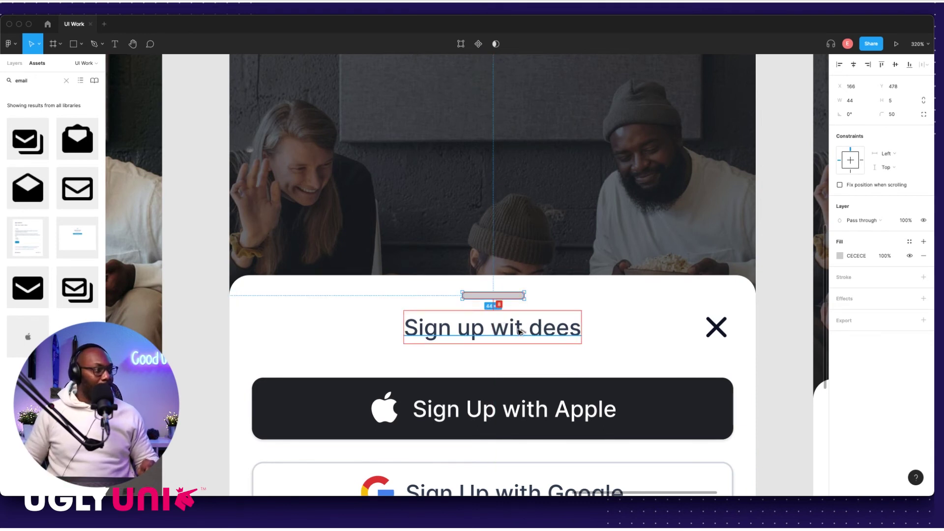
scroll(496, 285, up, 5)
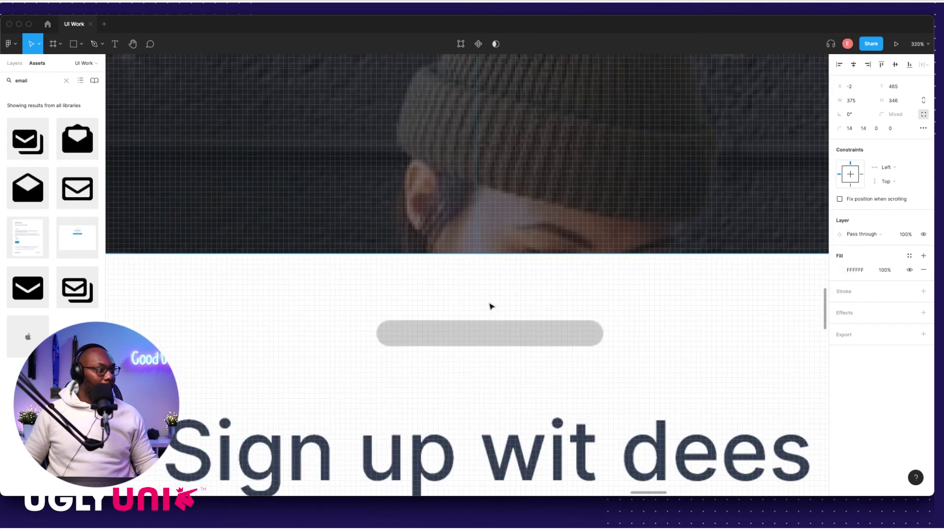
click(489, 263)
drag(489, 255, 489, 259)
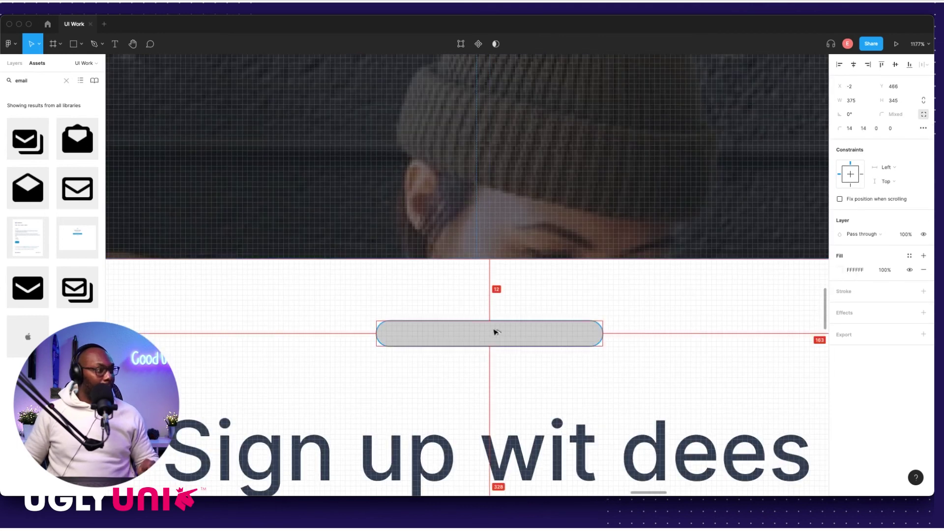
scroll(511, 332, down, 10)
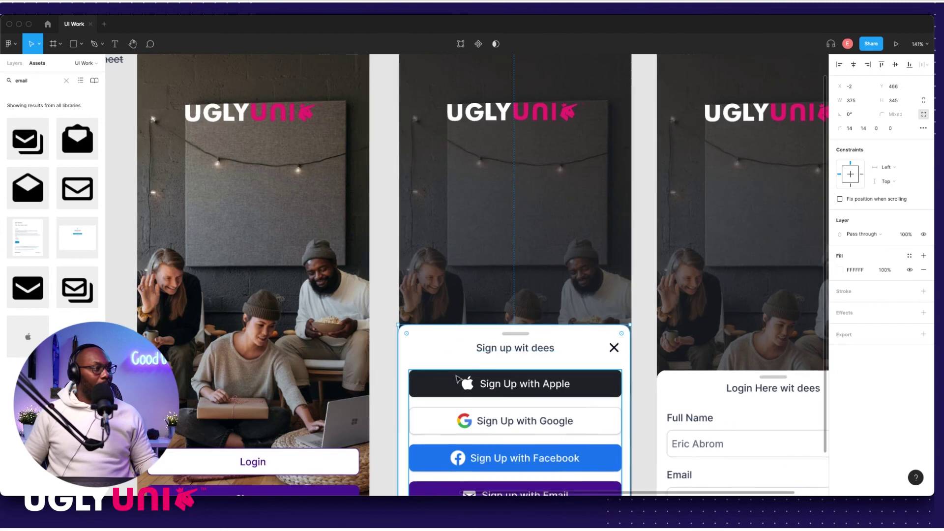
scroll(403, 472, down, 1)
click(404, 472)
Step: Move the sign-up sheet's close X up to X 333, Y 482
scroll(599, 274, up, 5)
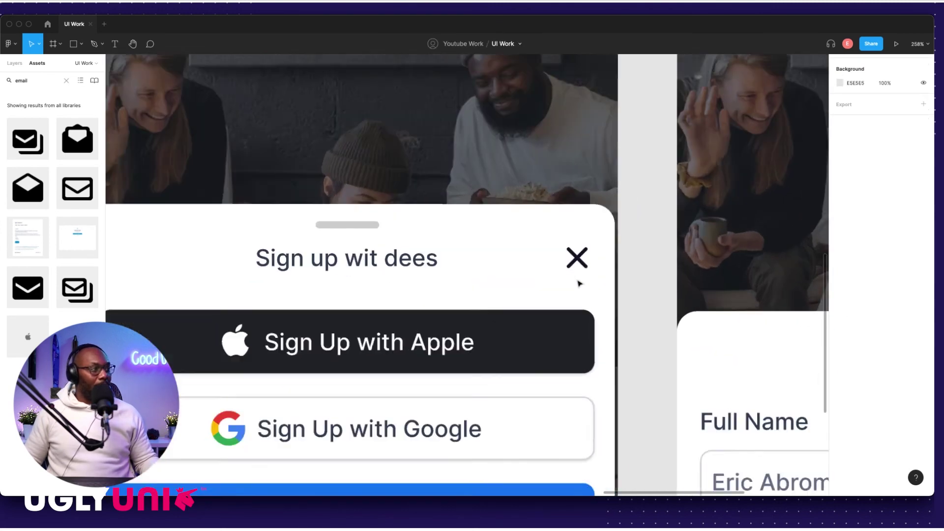
scroll(580, 283, up, 4)
click(576, 253)
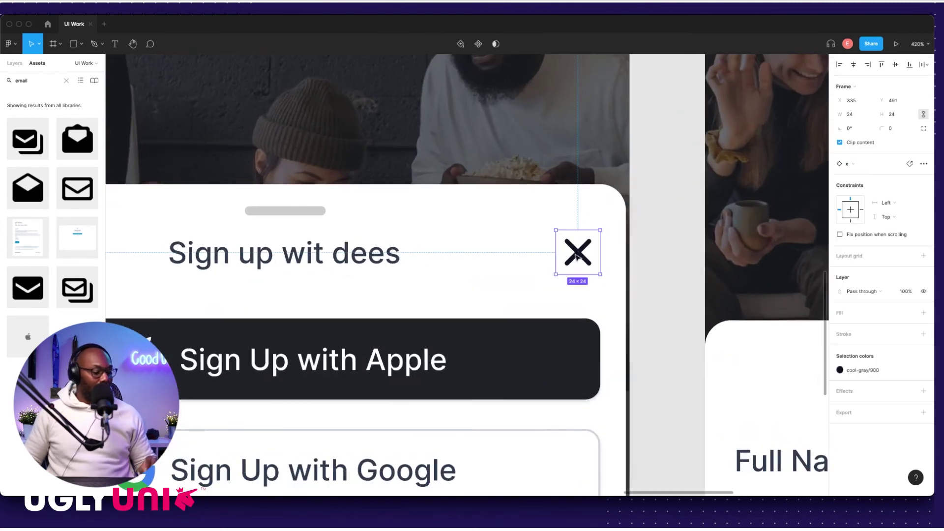
drag(576, 255, 580, 232)
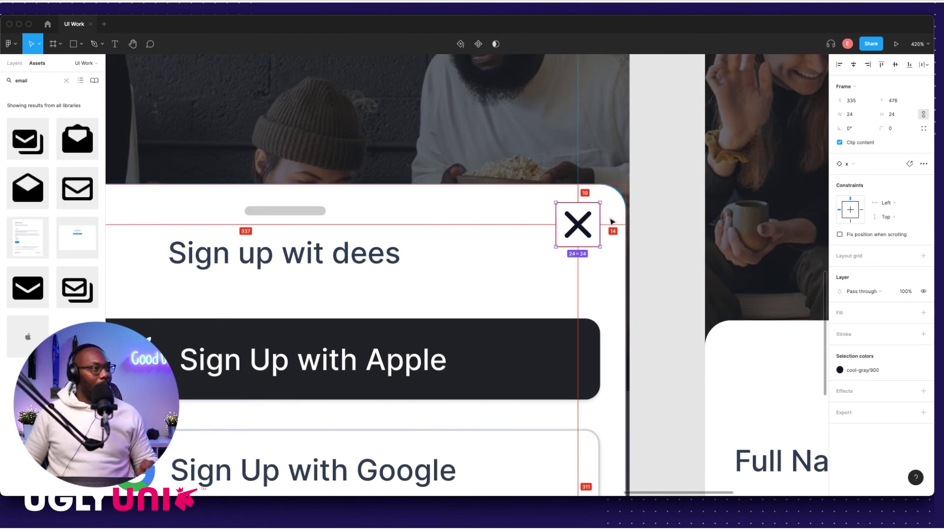
key(Down)
key(Down)
key(Down)
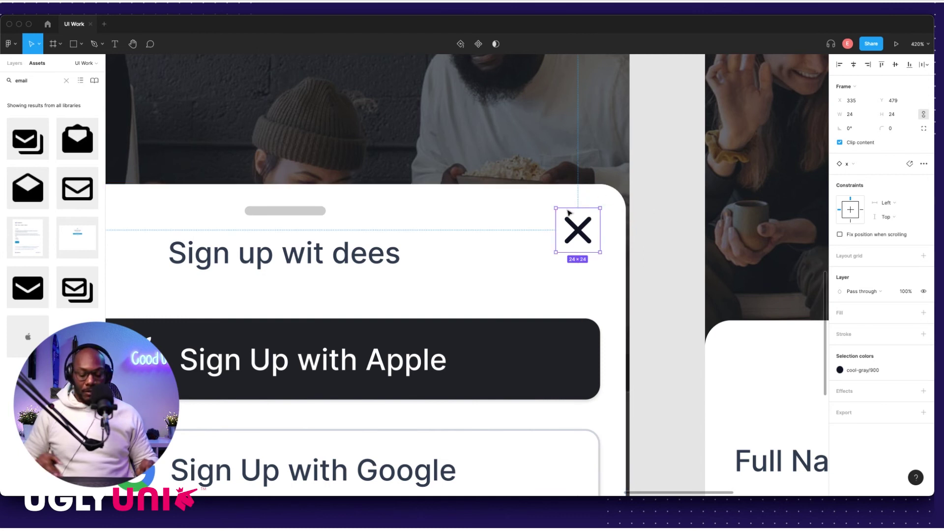
key(Down)
key(Down)
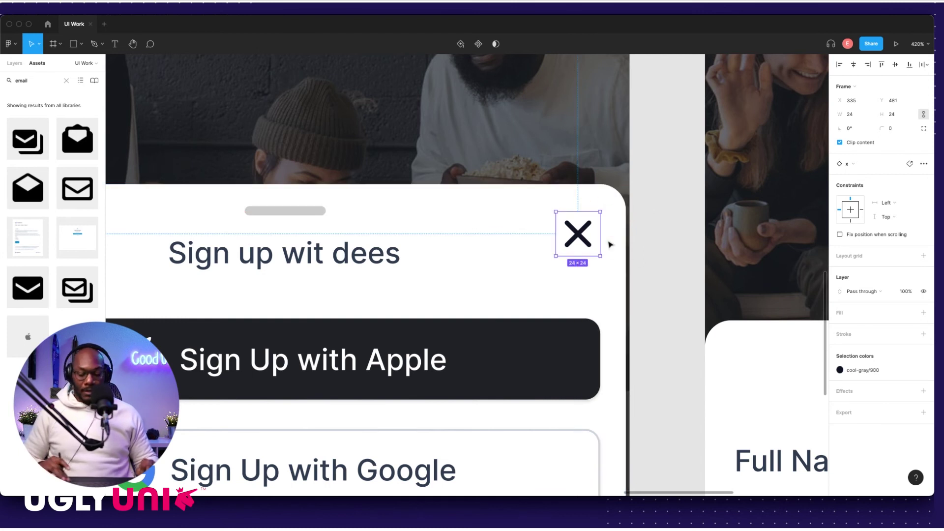
key(Left)
key(Down)
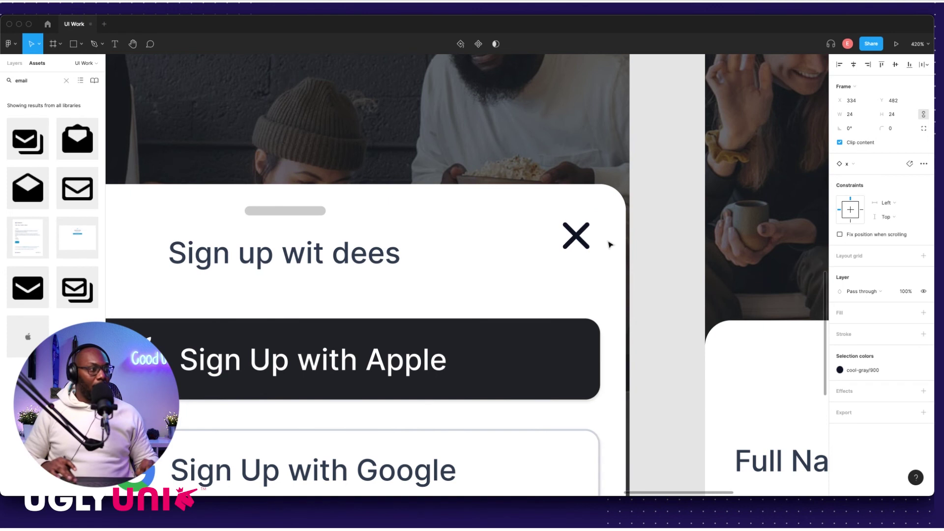
scroll(609, 245, down, 10)
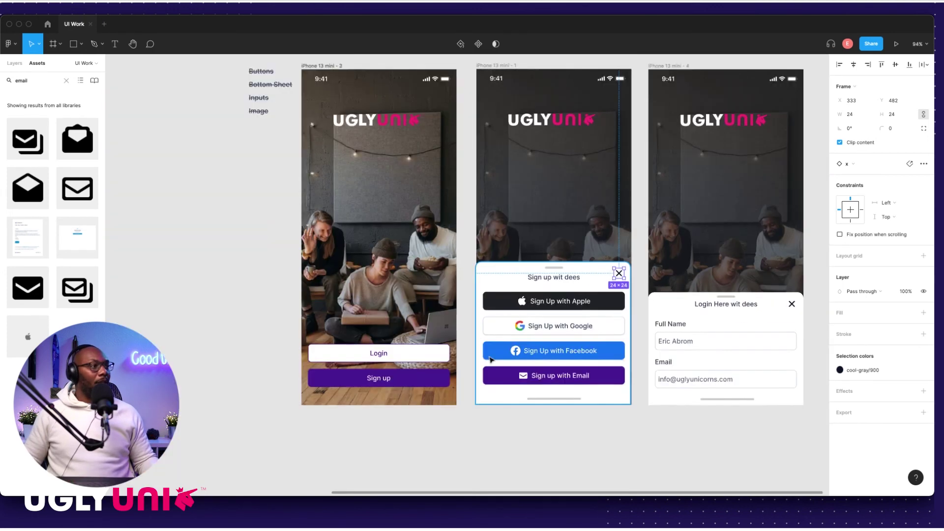
click(505, 413)
Step: Shift the grab bar and Sign up wit dees title down together
scroll(652, 285, up, 5)
click(460, 251)
shift+click(457, 269)
key(Down)
key(Down)
key(Down)
key(Down)
key(Down)
key(Down)
key(Down)
key(Down)
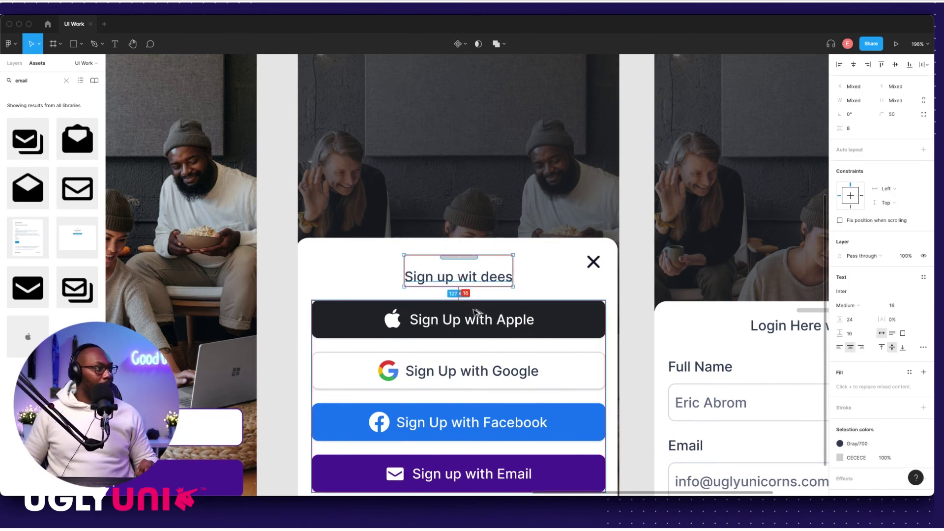
Step: Undo the grab bar and title shift on the sign-up sheet
scroll(692, 274, down, 10)
click(490, 386)
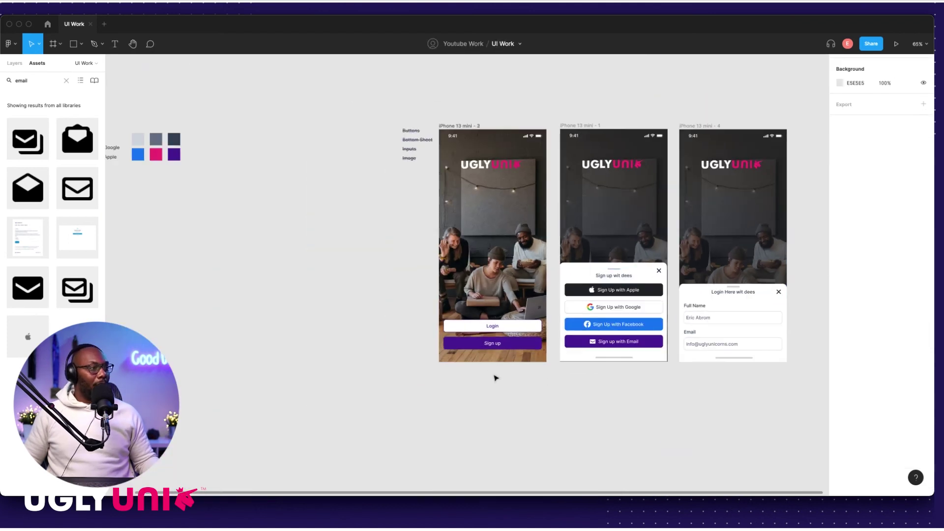
key(ctrl+z)
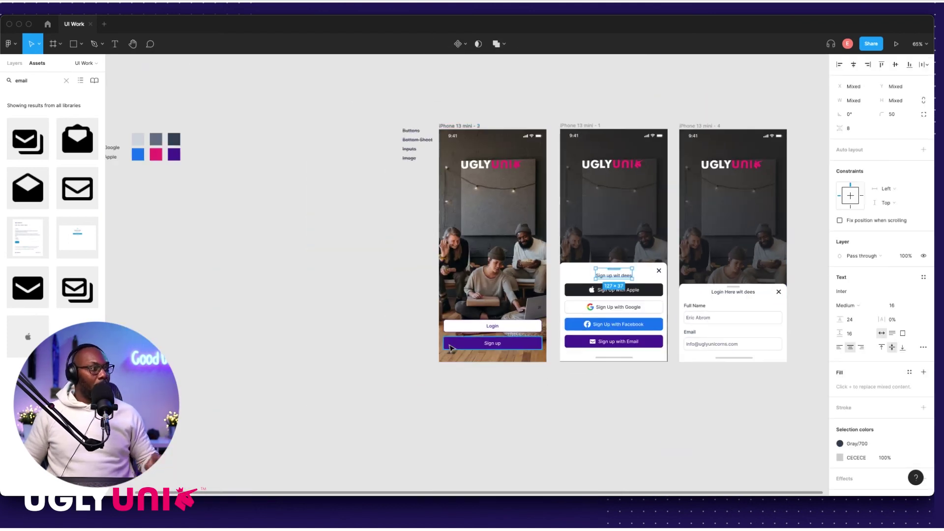
key(Escape)
Step: Align the login sheet's handle bar with the sign-up handle using 1 px nudges
scroll(662, 312, right, 5)
scroll(597, 322, up, 5)
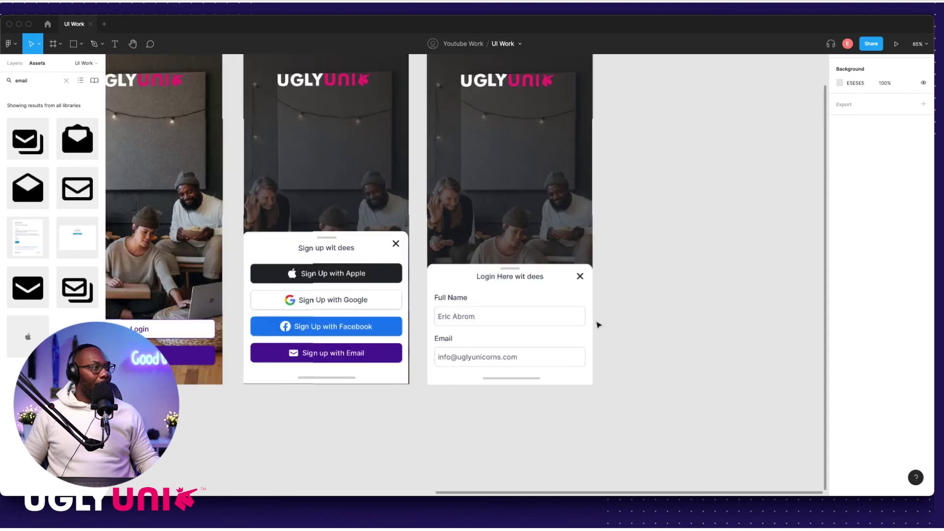
scroll(472, 270, left, 2)
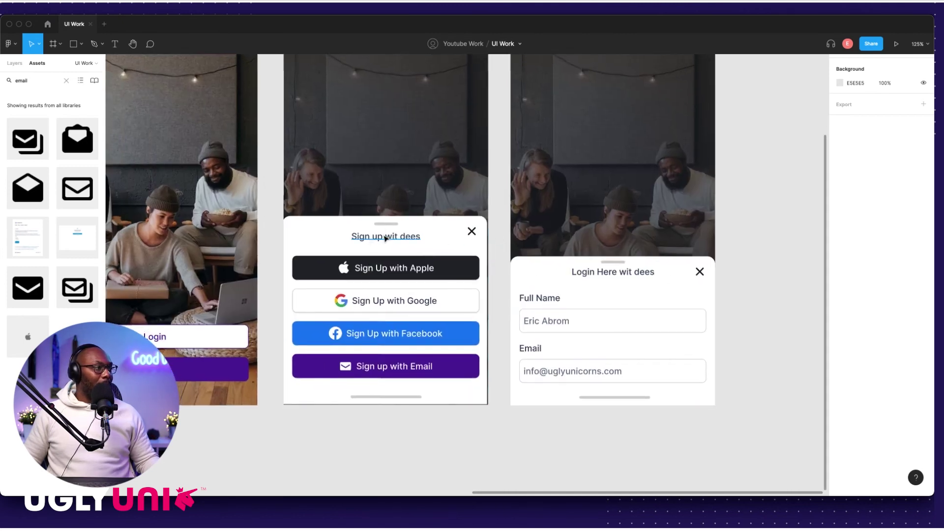
scroll(595, 264, up, 5)
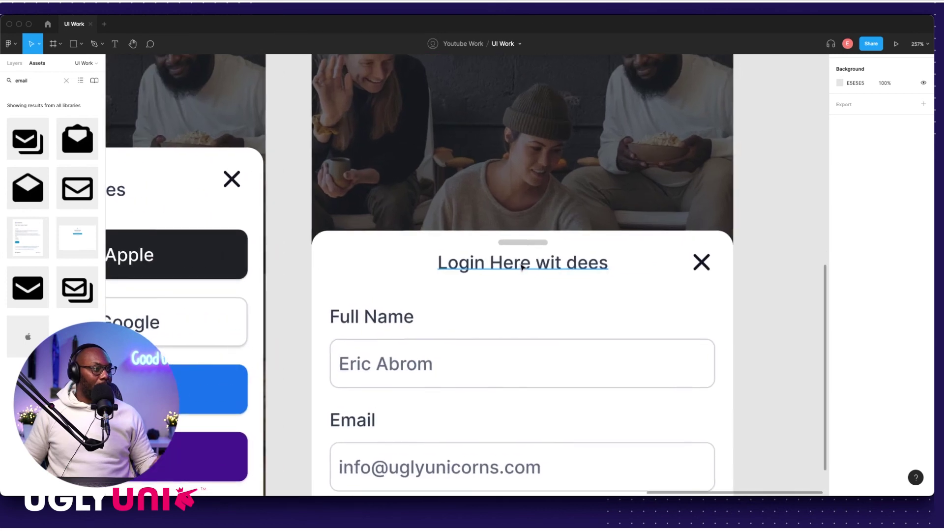
click(536, 264)
scroll(486, 269, left, 5)
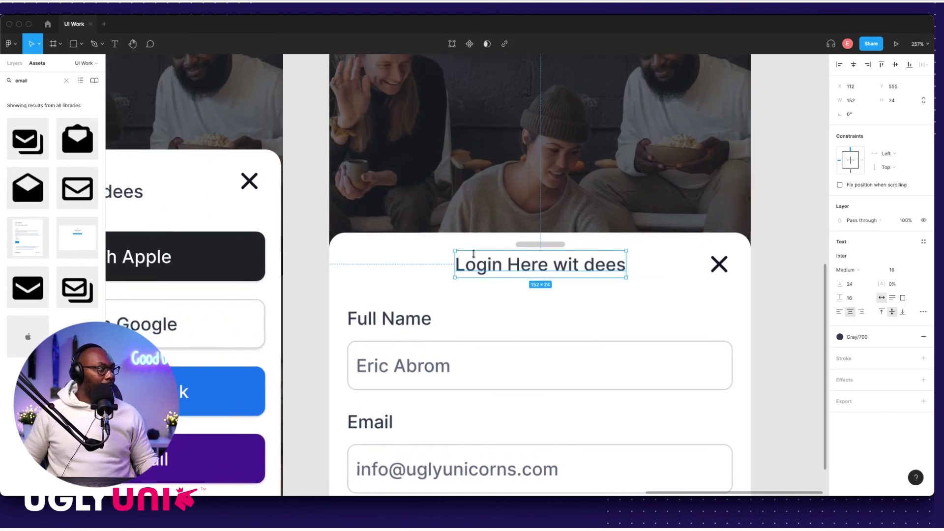
click(241, 183)
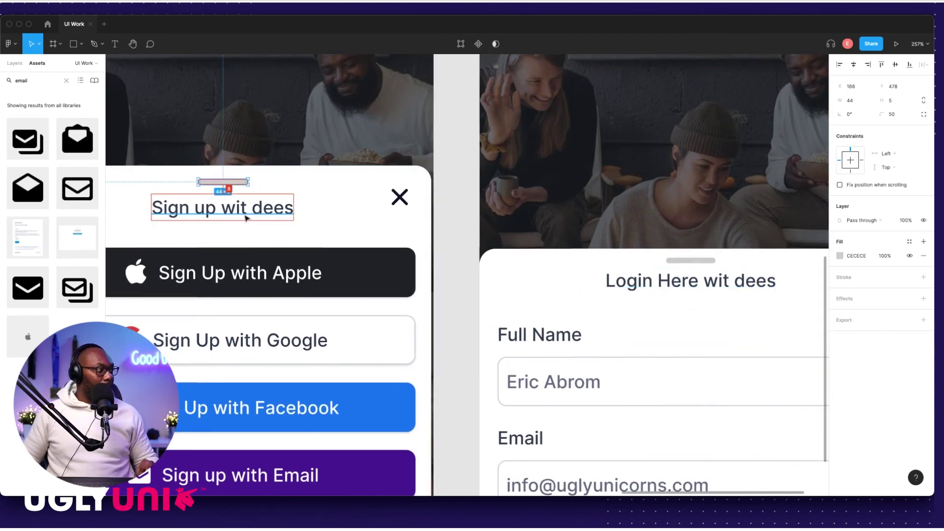
click(673, 260)
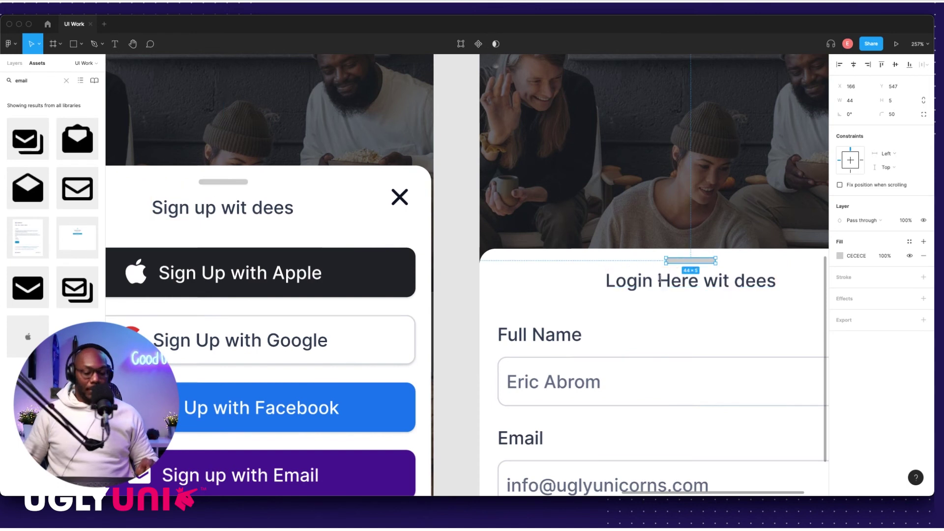
key(Up)
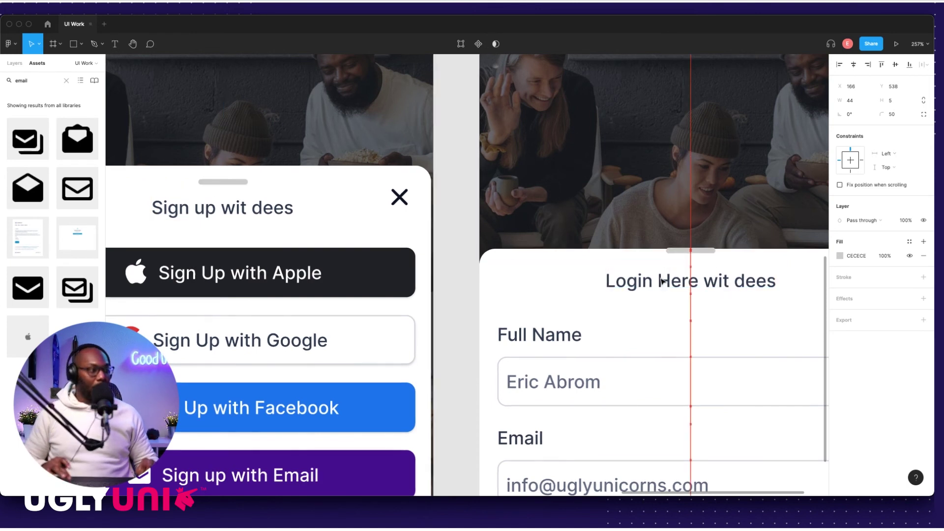
key(Down)
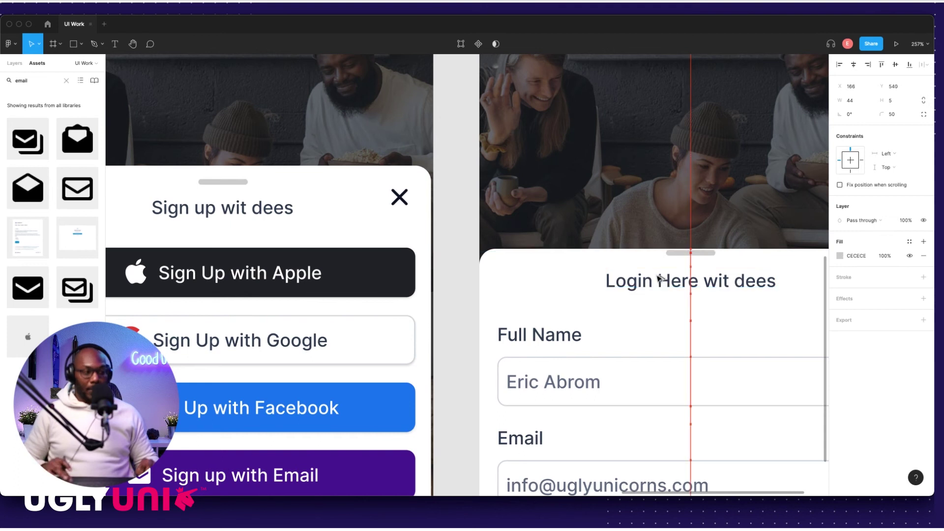
key(Down)
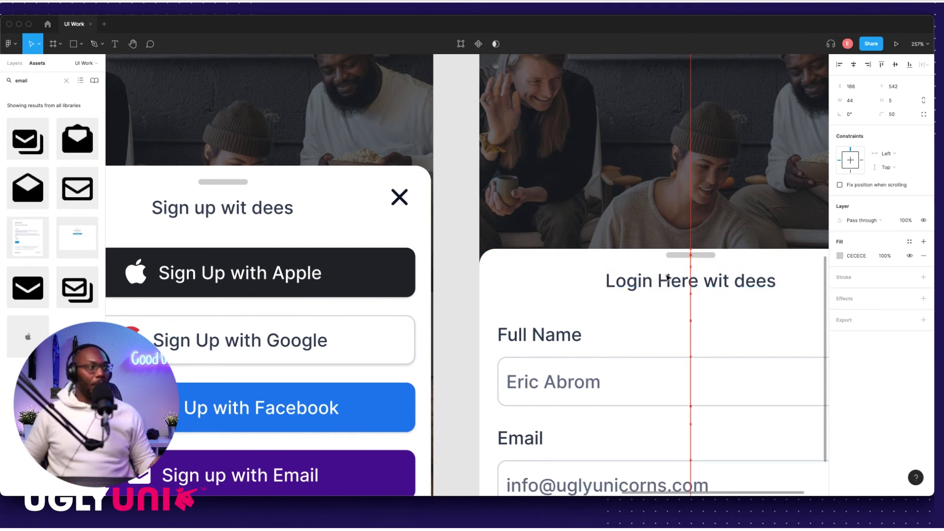
scroll(692, 260, right, 2)
Step: Lift the login sheet's top edge up to Y 530
click(196, 182)
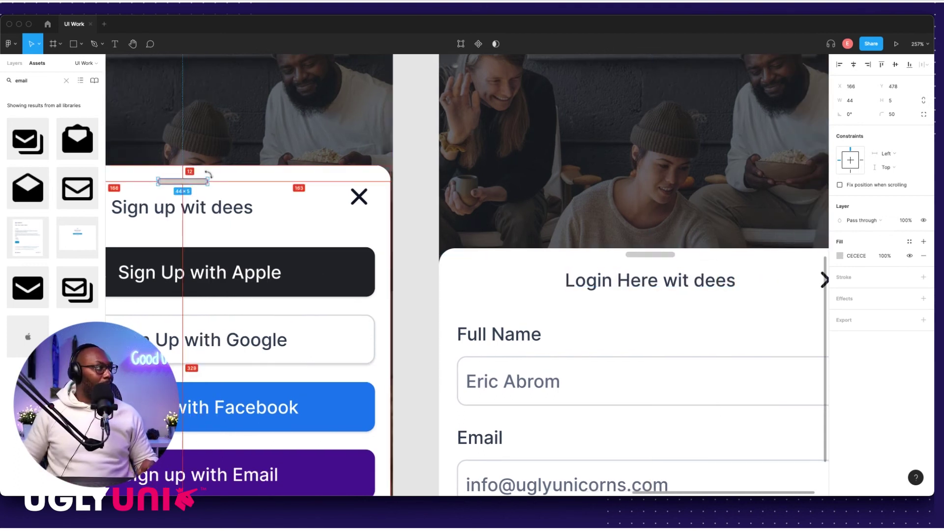
click(760, 255)
scroll(737, 266, up, 5)
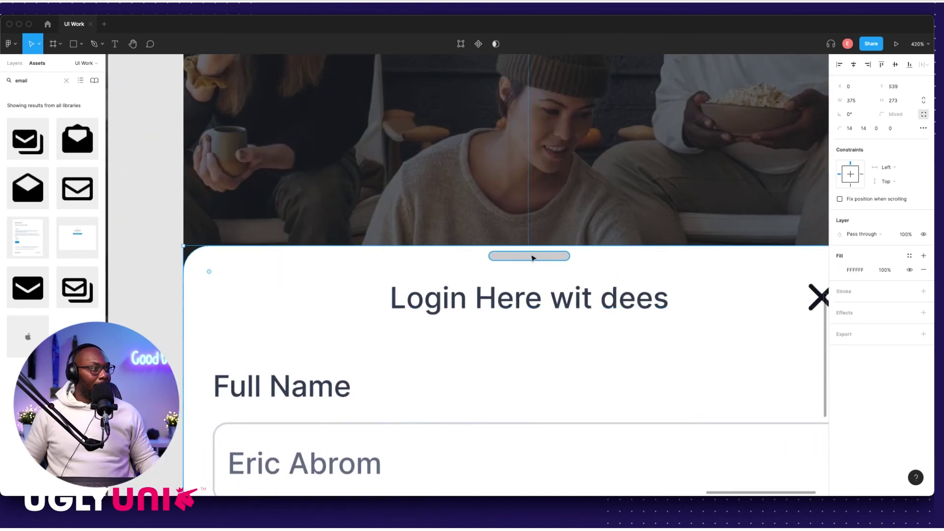
click(534, 253)
scroll(536, 244, up, 3)
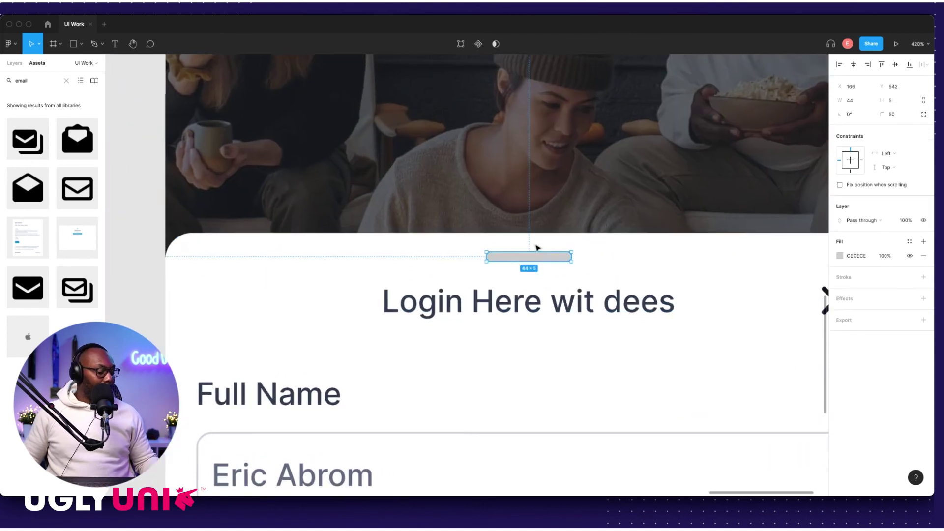
click(533, 238)
scroll(531, 228, up, 5)
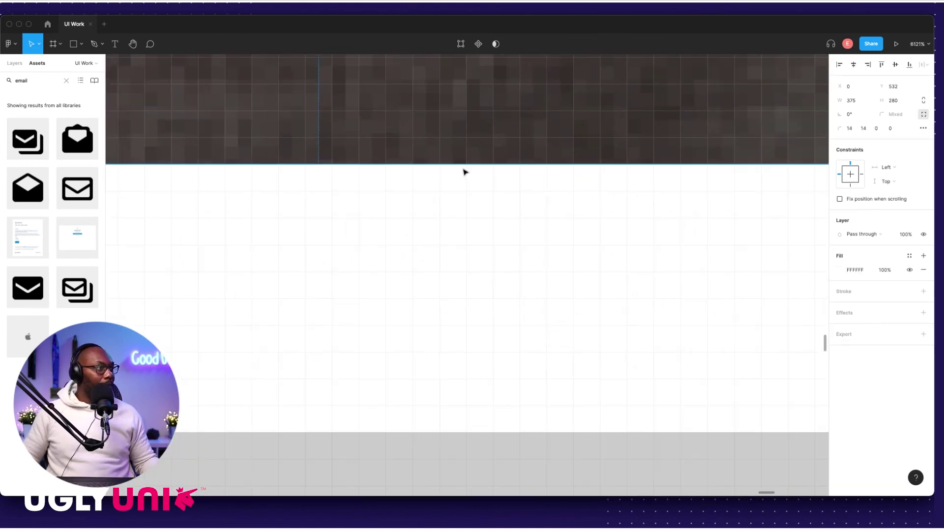
drag(462, 169, 465, 138)
scroll(462, 129, down, 10)
click(533, 213)
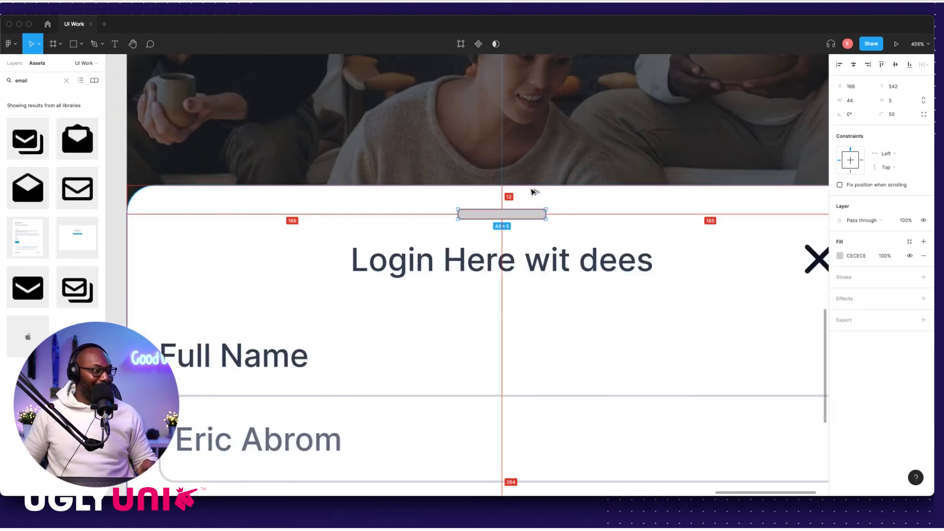
Step: Raise the login sheet's close X to Y 546 and fit all three frames in view
scroll(590, 221, right, 5)
click(701, 249)
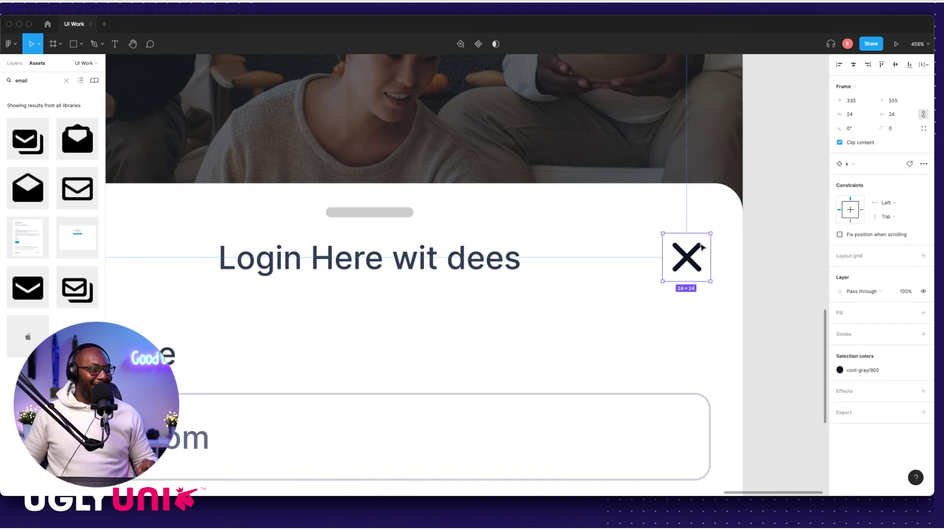
key(shift+Up)
key(shift+Down)
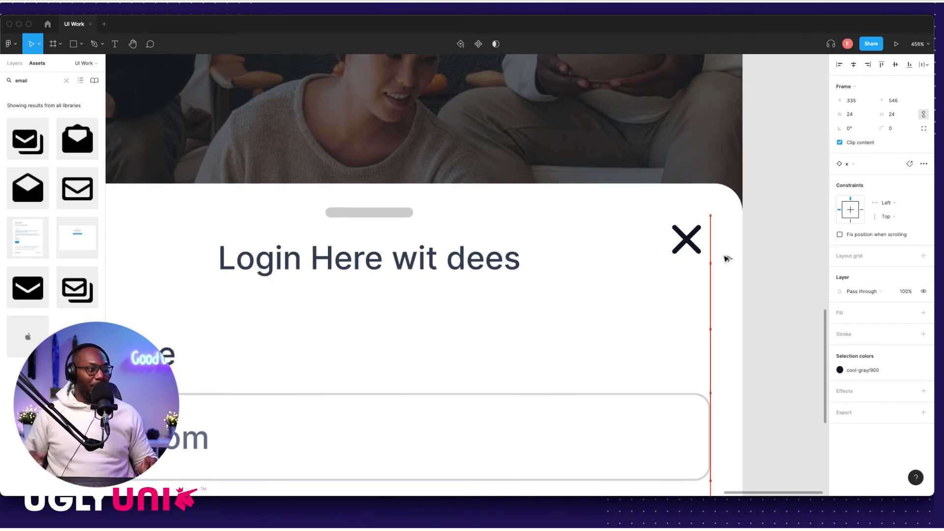
click(743, 254)
key(shift+1)
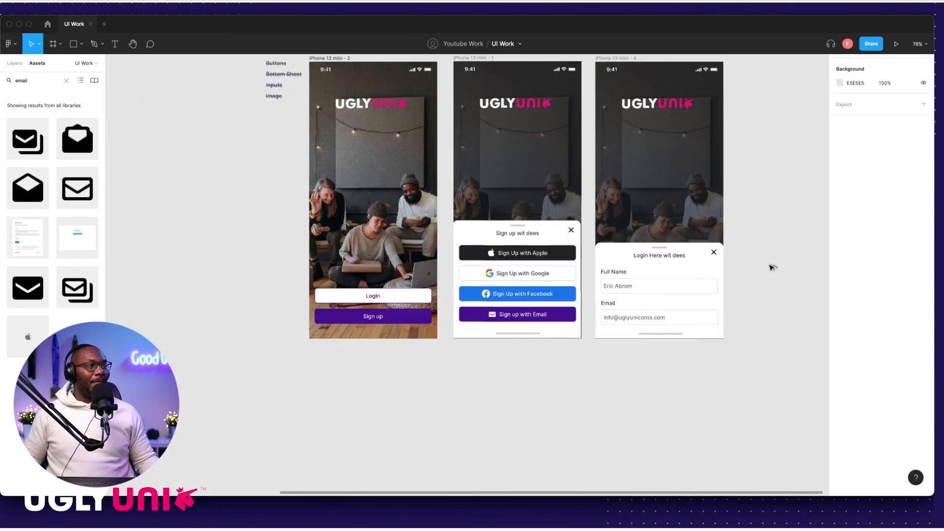
scroll(768, 264, right, 2)
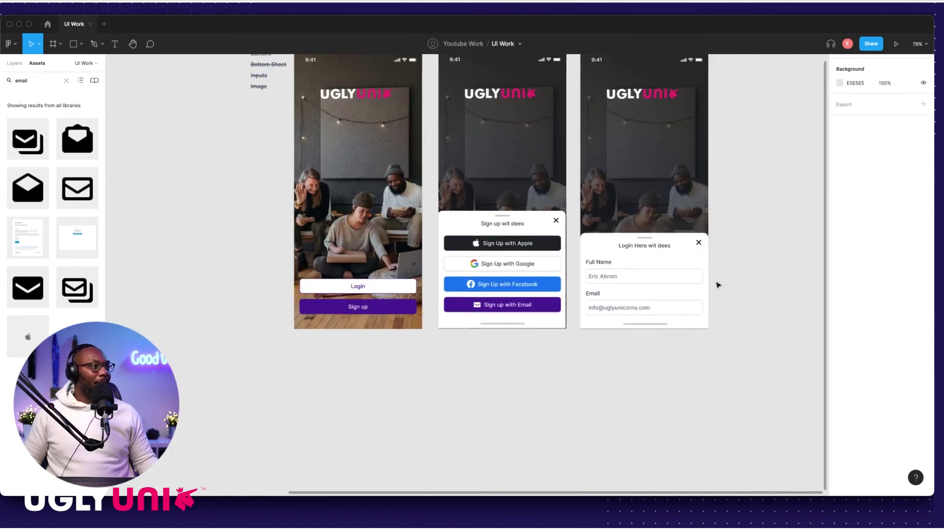
Step: Duplicate the purple Sign up with Email button below the login frame
scroll(602, 262, up, 5)
click(485, 196)
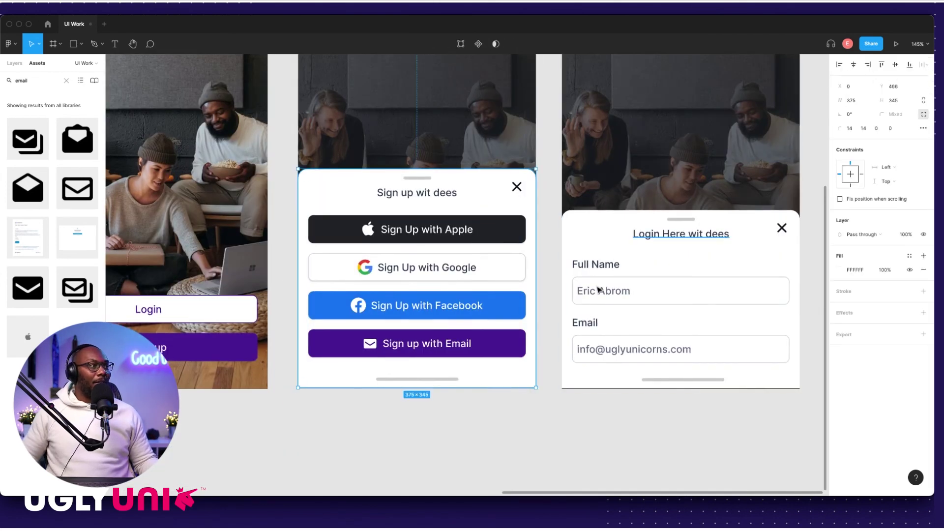
click(487, 423)
scroll(531, 327, down, 3)
scroll(541, 354, down, 4)
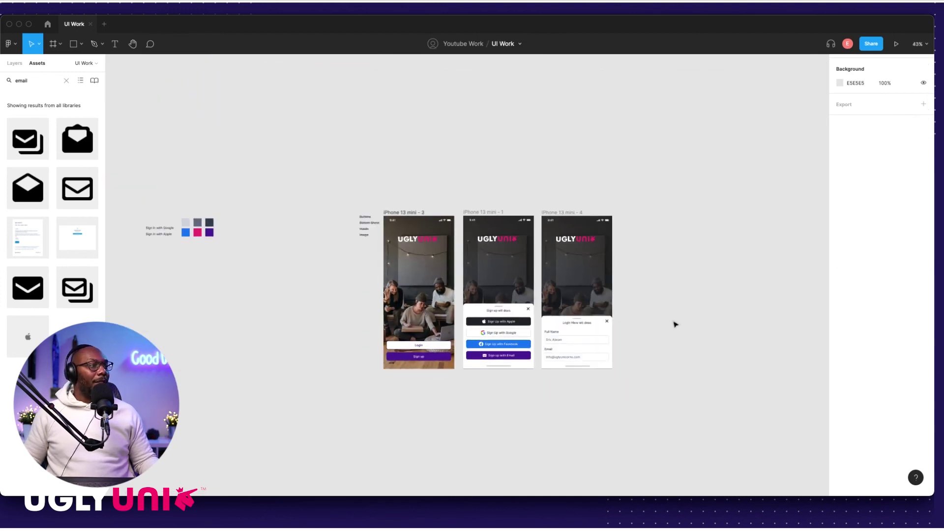
scroll(675, 324, up, 6)
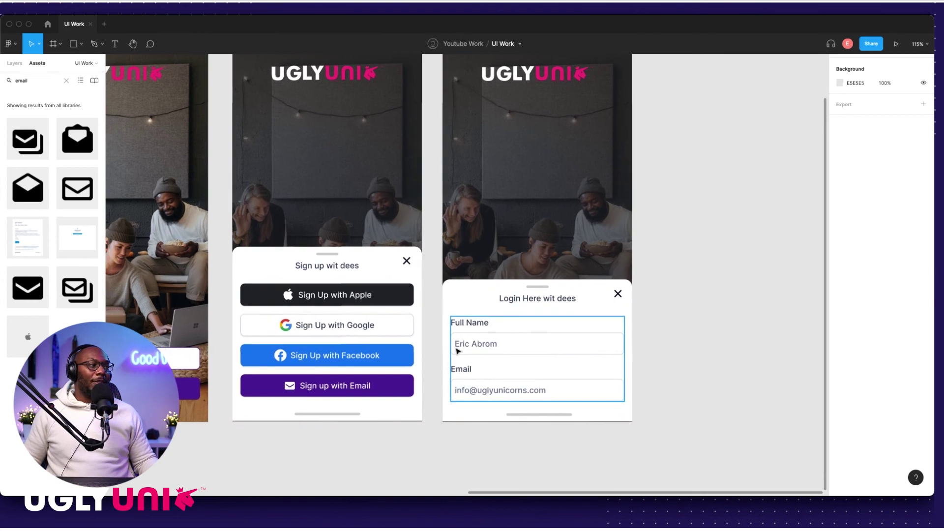
scroll(457, 350, down, 3)
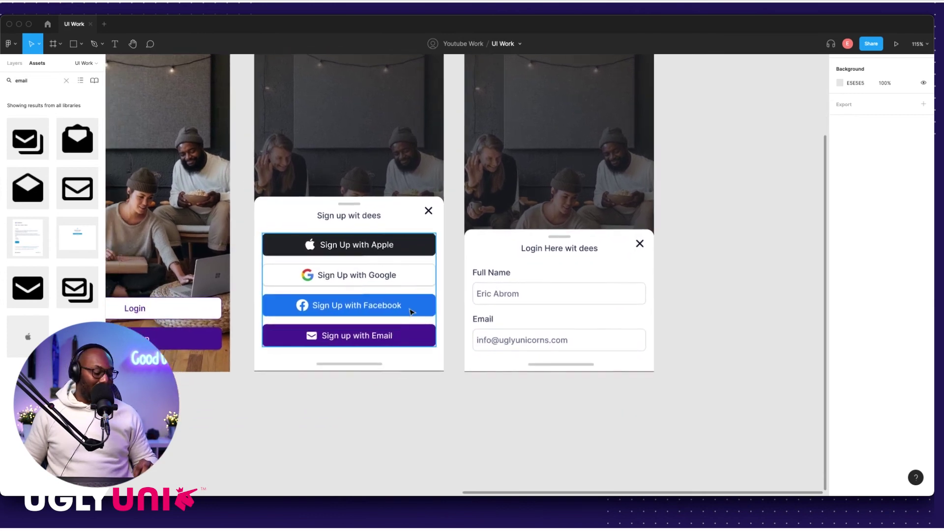
double_click(393, 343)
drag(403, 335, 620, 401)
double_click(558, 406)
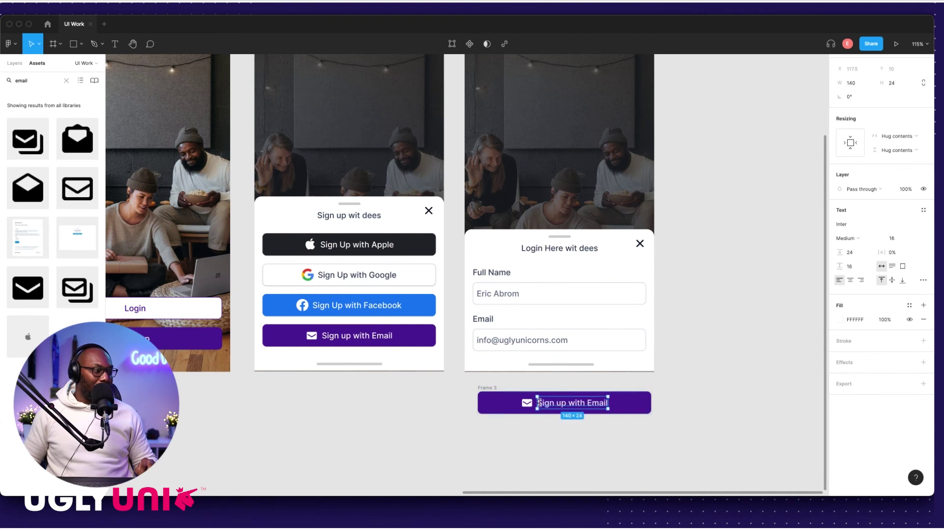
key(Escape)
click(482, 432)
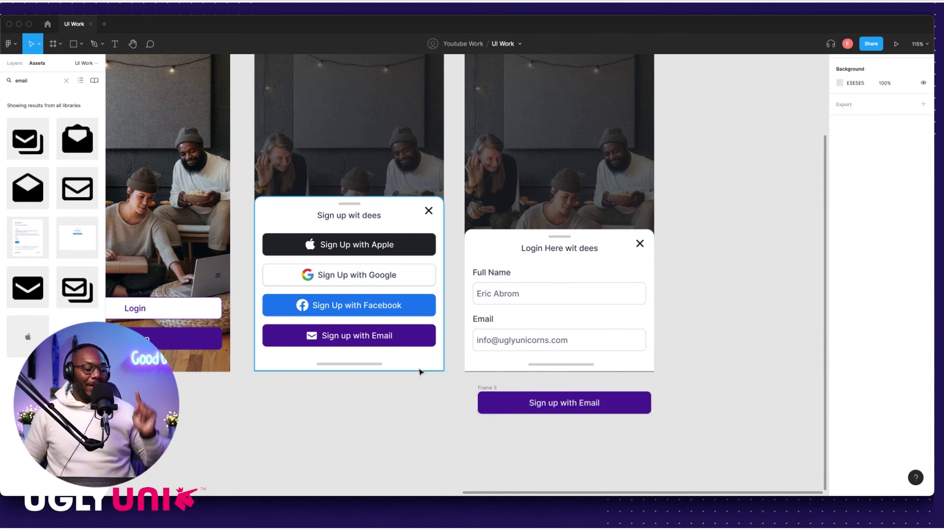
click(365, 364)
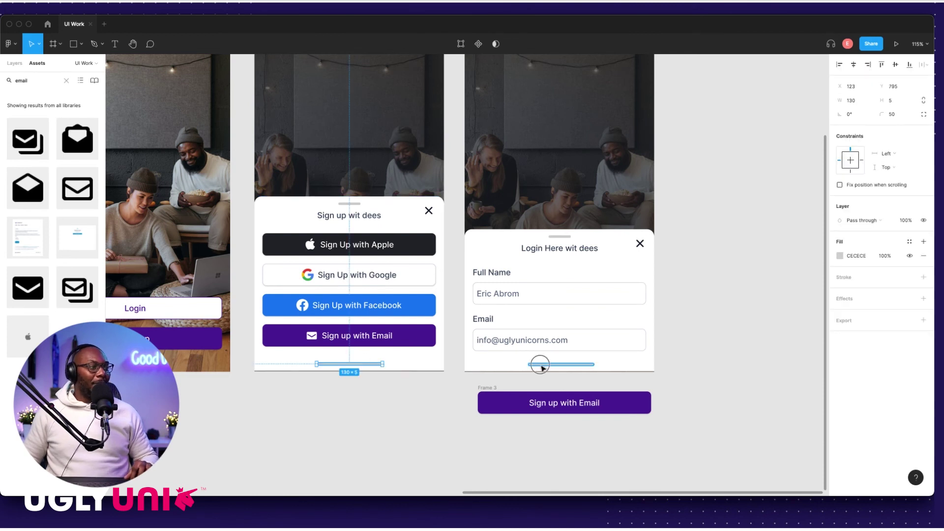
Step: Fill the sign-up and login bottom bars with dark grey 667085
shift+click(541, 364)
click(840, 256)
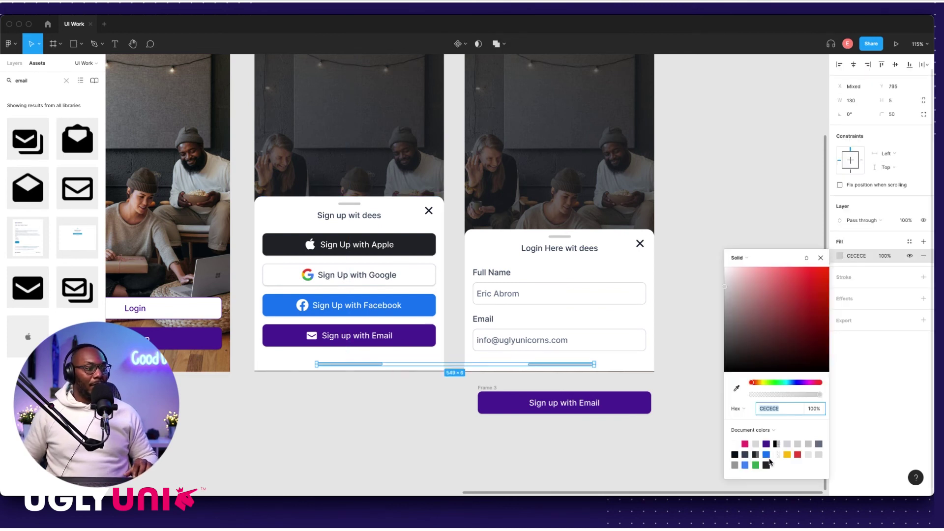
click(819, 444)
click(368, 438)
click(347, 364)
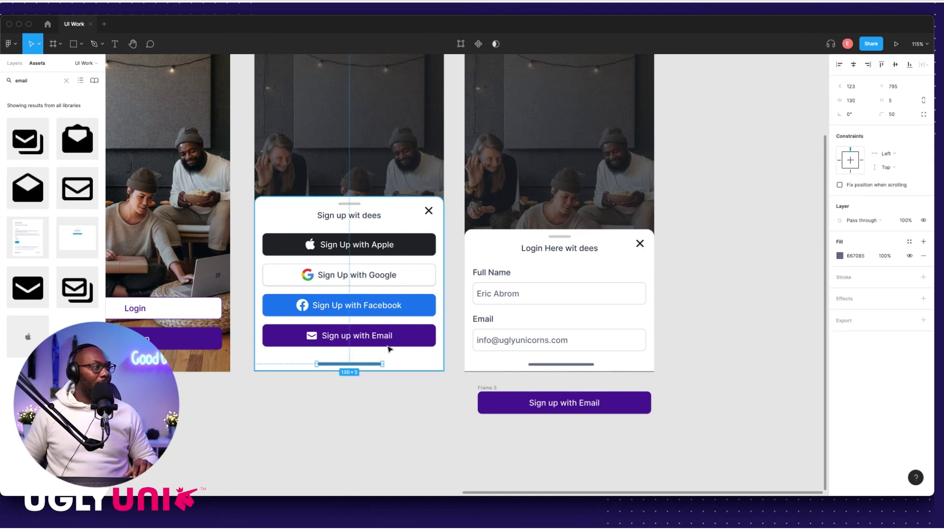
click(559, 365)
click(403, 395)
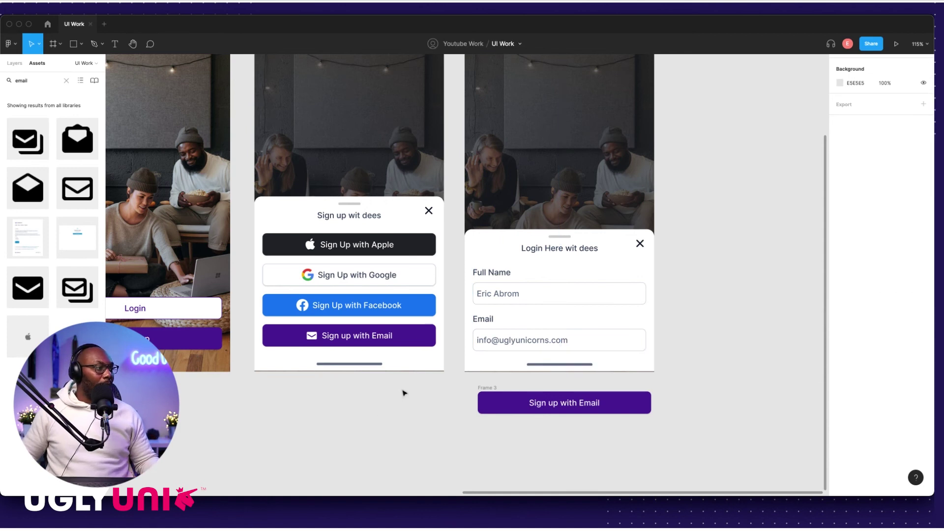
Step: Extend the sign-up sheet's bottom edge down to the frame bottom
scroll(403, 394, up, 5)
click(488, 326)
scroll(451, 349, up, 7)
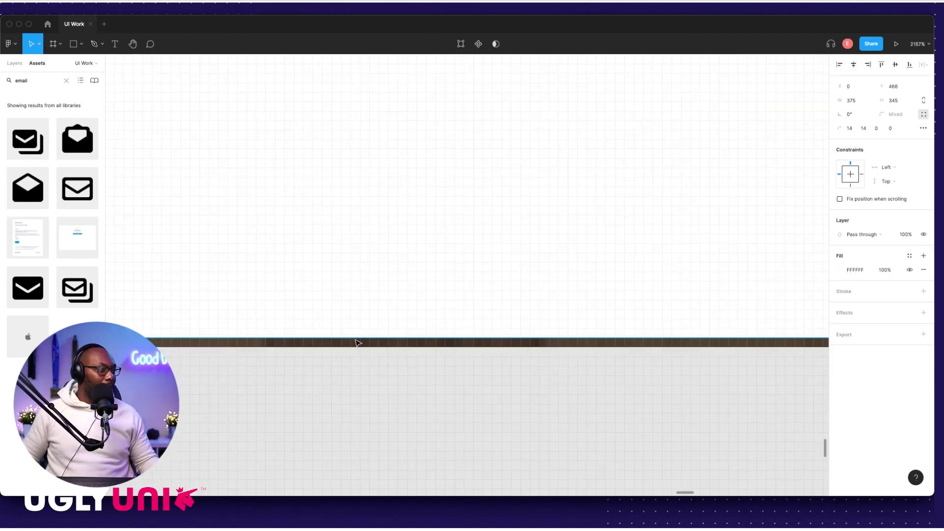
drag(352, 341, 352, 347)
scroll(360, 344, down, 6)
scroll(655, 324, right, 5)
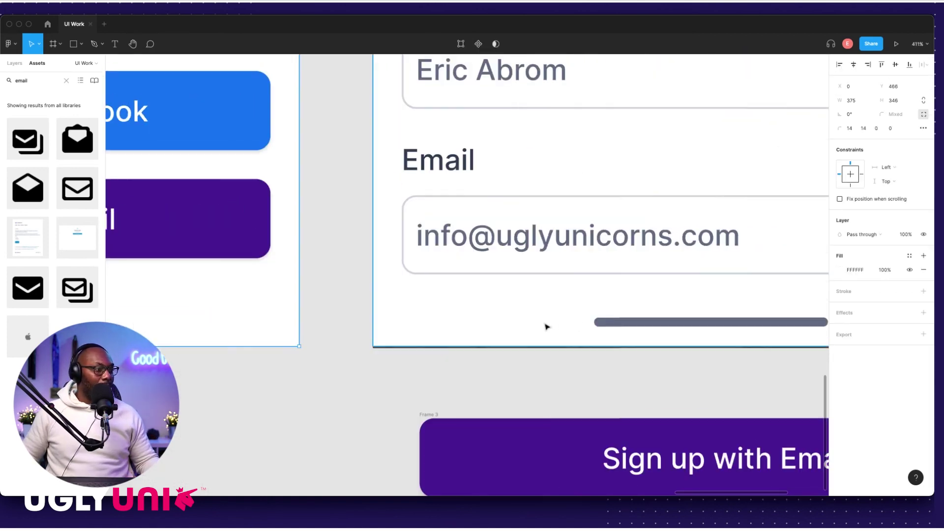
click(545, 327)
scroll(528, 345, up, 5)
scroll(529, 346, up, 4)
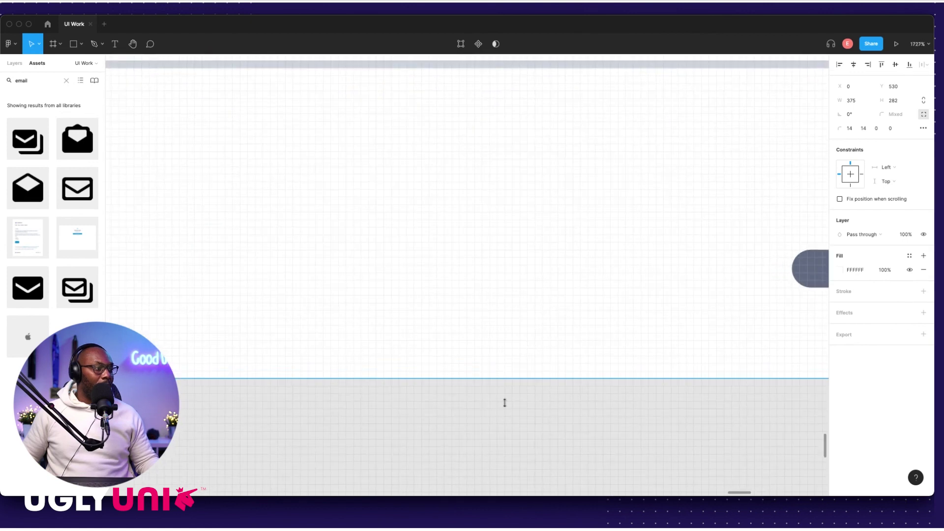
click(504, 400)
scroll(531, 386, down, 10)
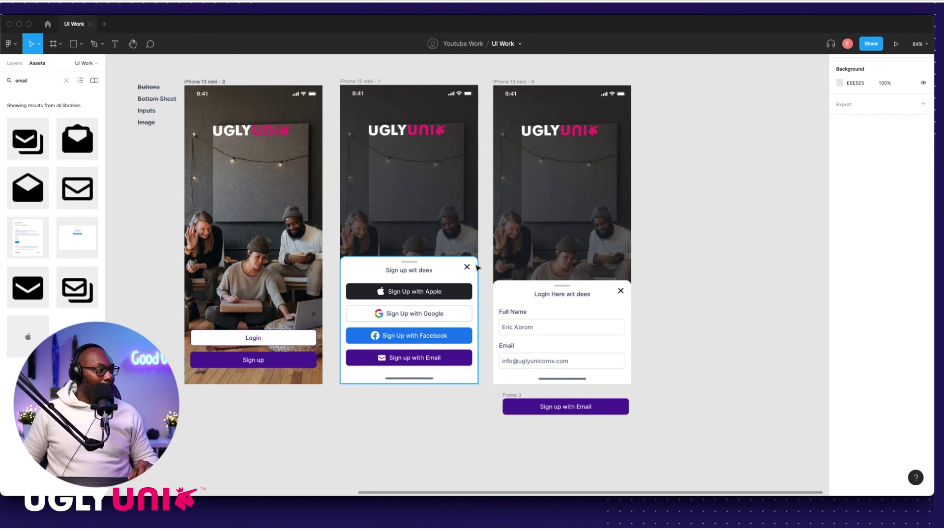
Step: Detach both close X icons' colour style and make them purple 4C1D95
click(468, 266)
key(Escape)
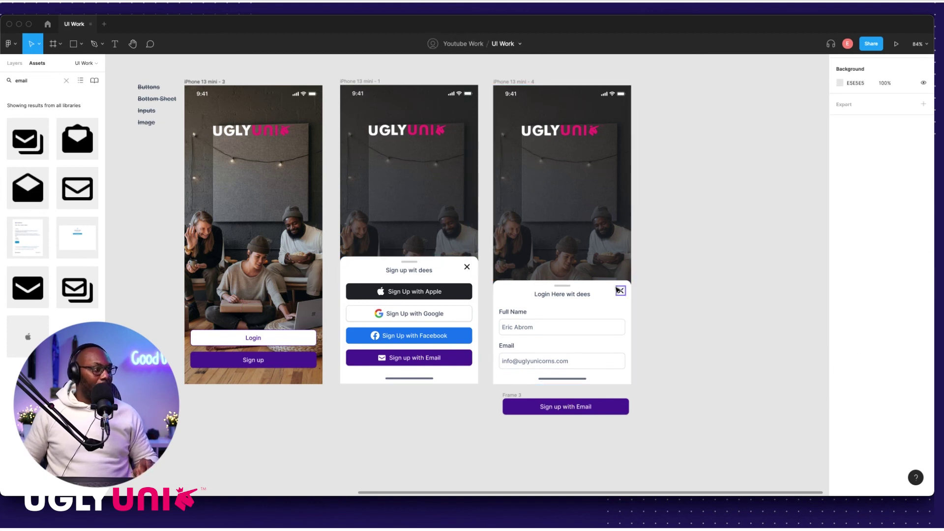
click(621, 291)
shift+click(468, 267)
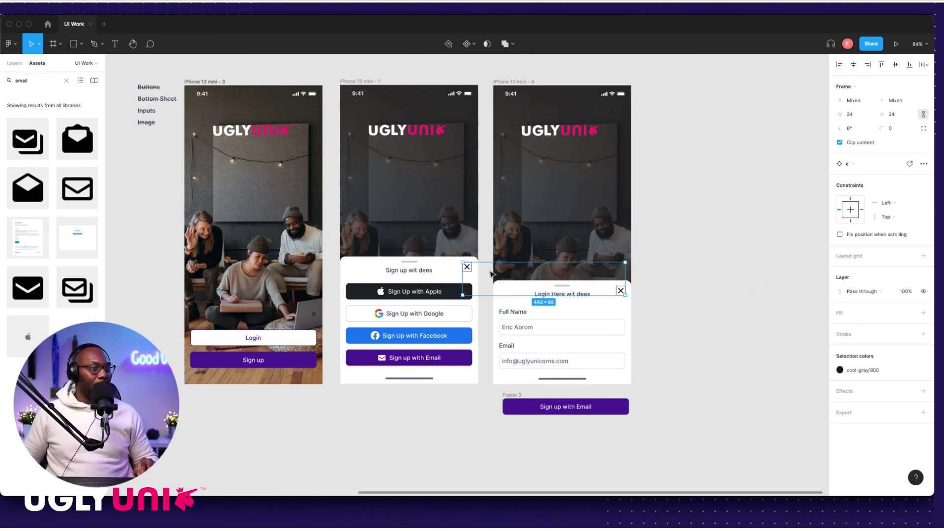
click(911, 370)
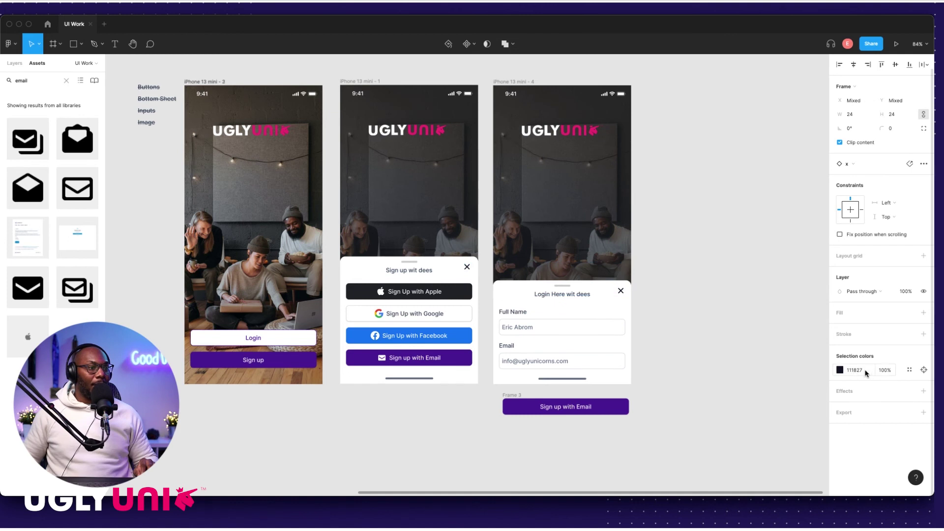
click(841, 370)
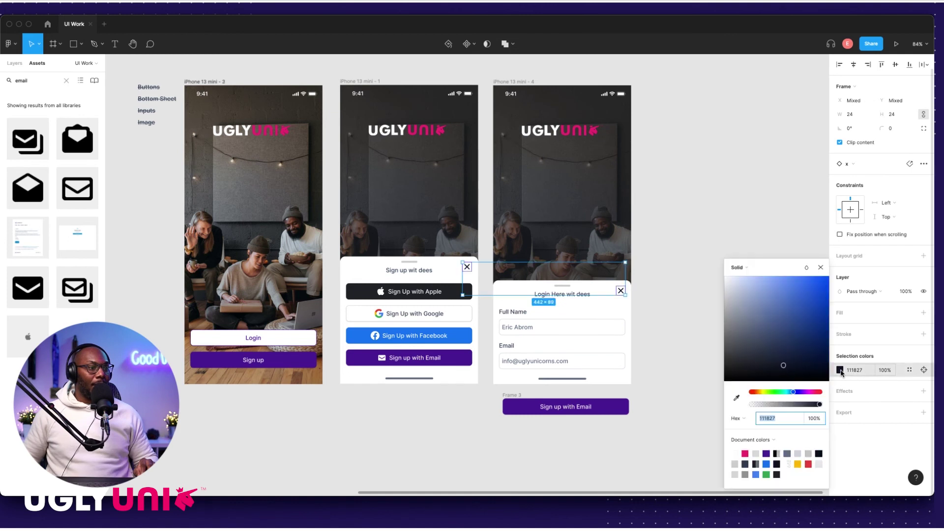
click(767, 454)
click(659, 334)
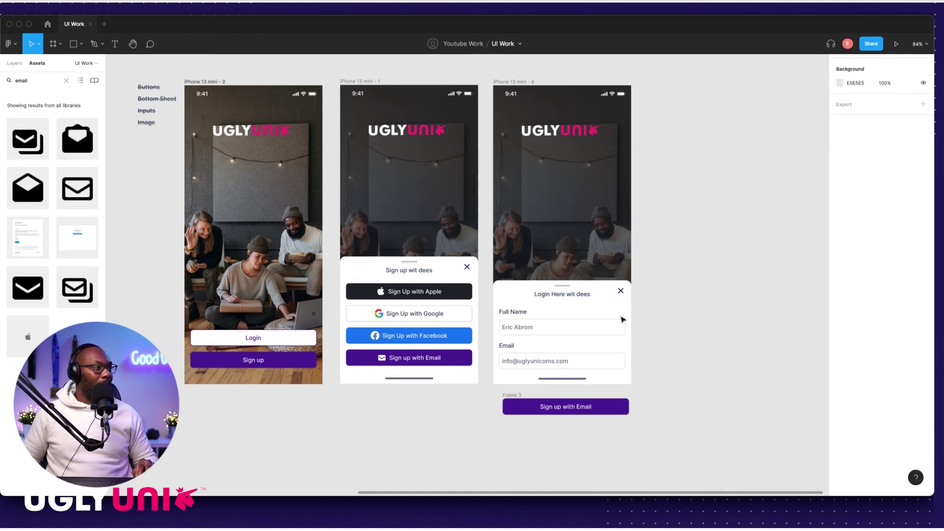
Step: Colour both sheet headings purple 4C1D95 by sampling the button's fill
click(421, 275)
shift+click(552, 295)
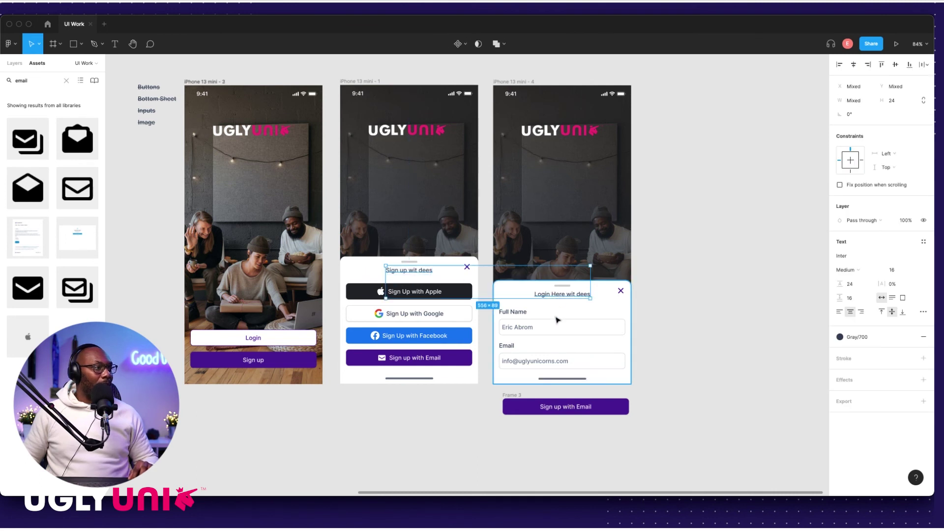
key(i)
click(621, 407)
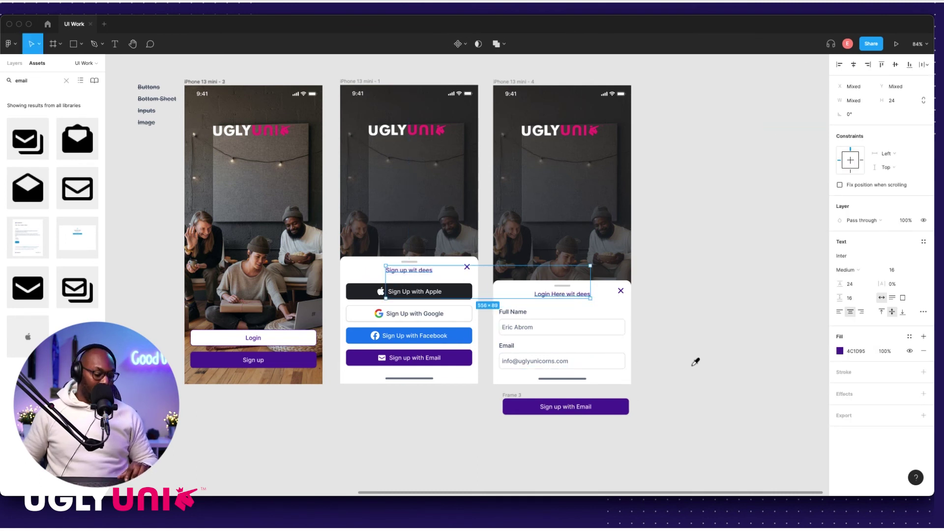
key(Escape)
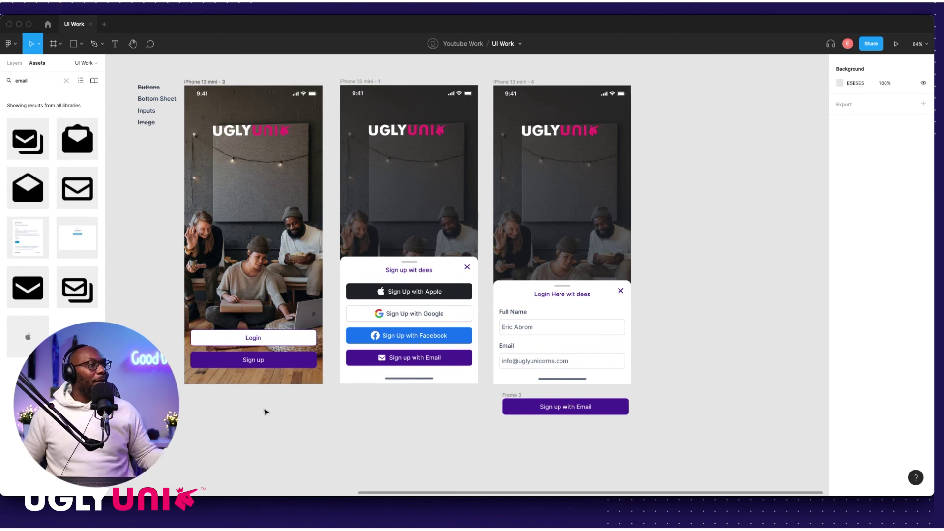
scroll(311, 382, up, 3)
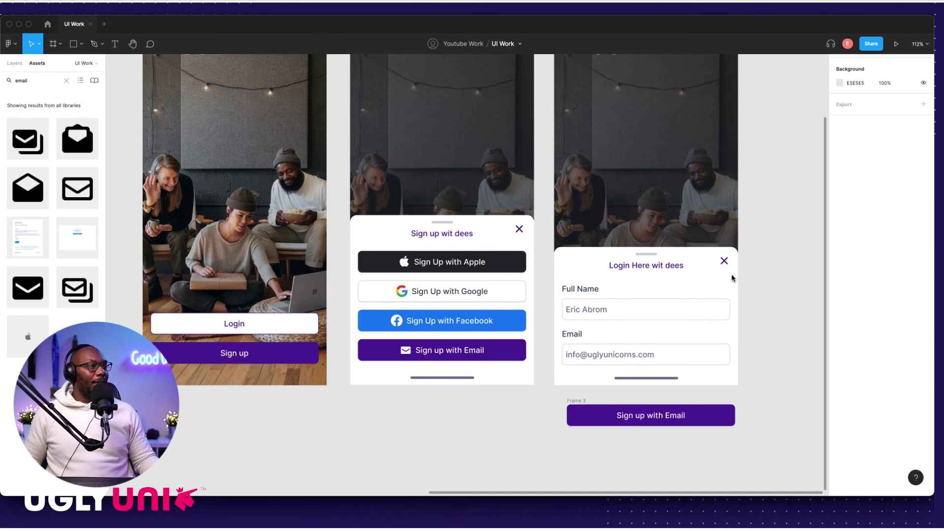
Step: Try moving the Sign up with Email button into the login sheet, then undo it
scroll(725, 265, down, 5)
scroll(463, 290, left, 5)
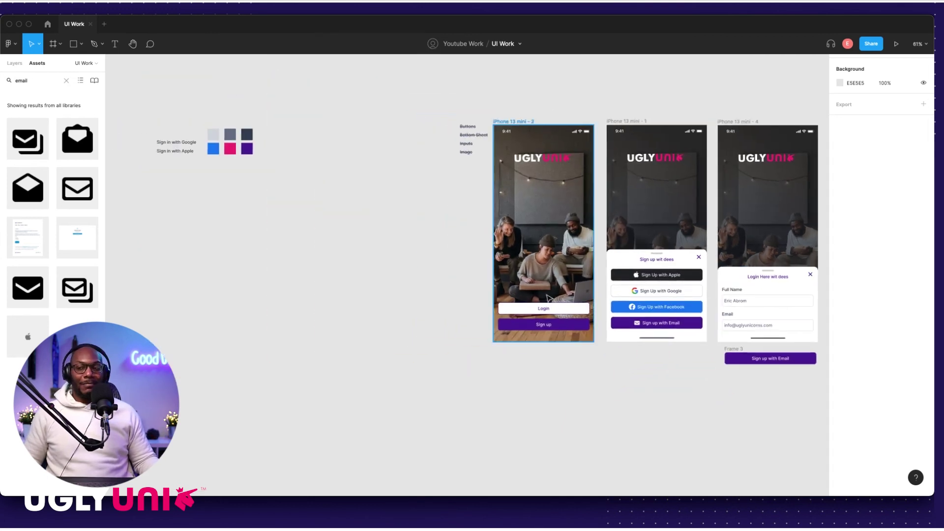
scroll(518, 305, right, 6)
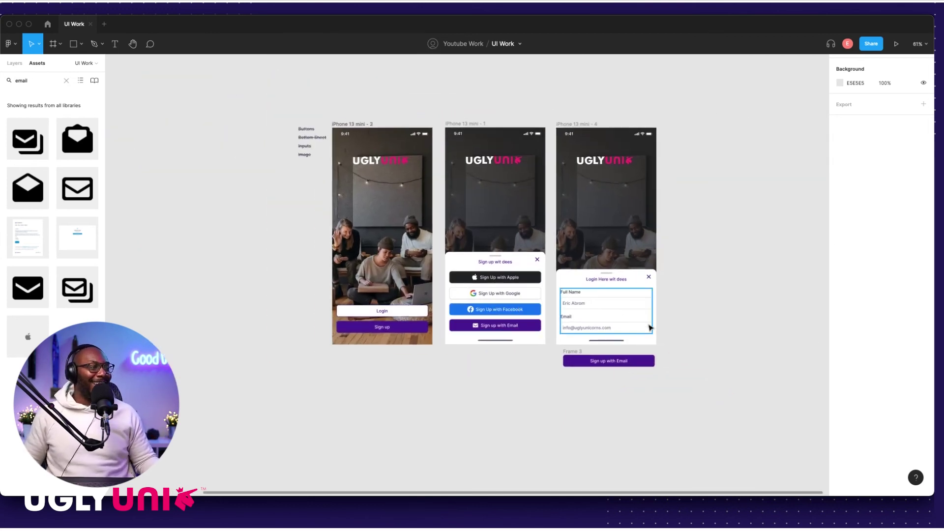
scroll(484, 322, up, 5)
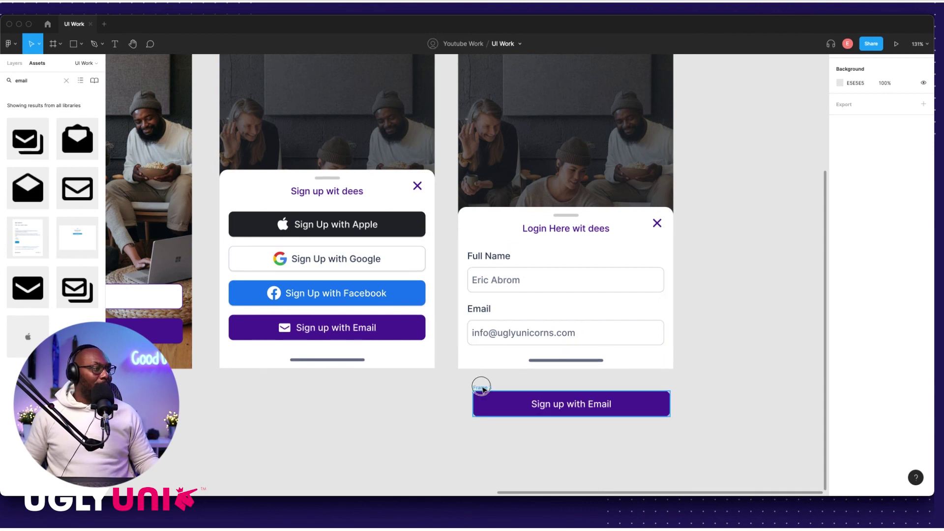
drag(481, 387, 473, 344)
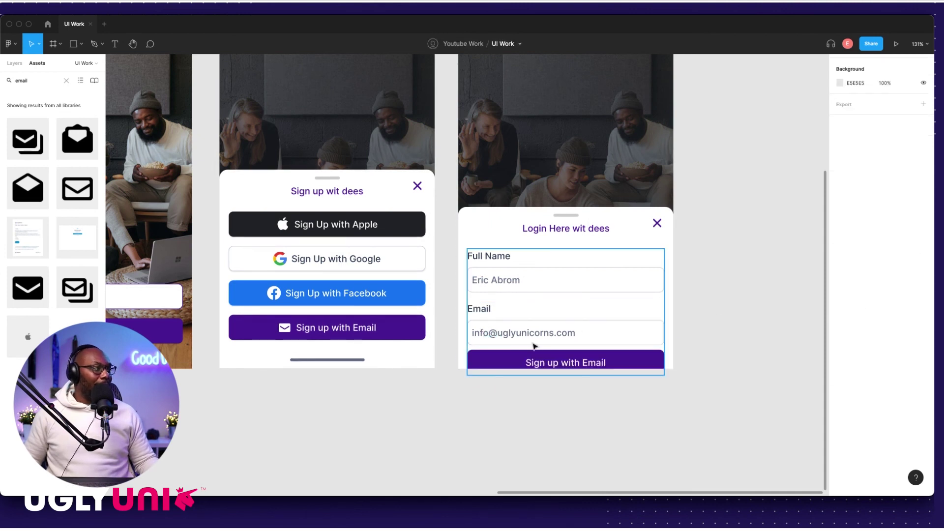
click(509, 352)
click(723, 316)
click(528, 360)
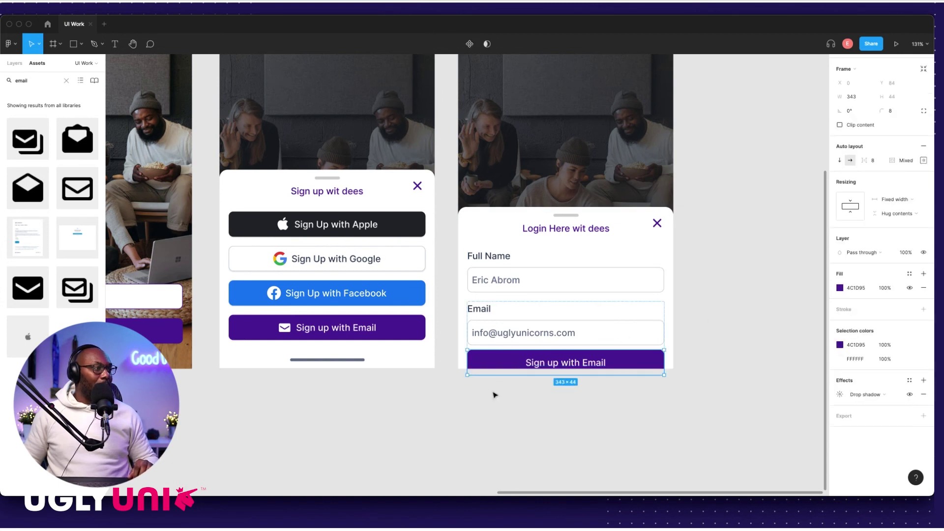
key(ctrl+z)
click(420, 398)
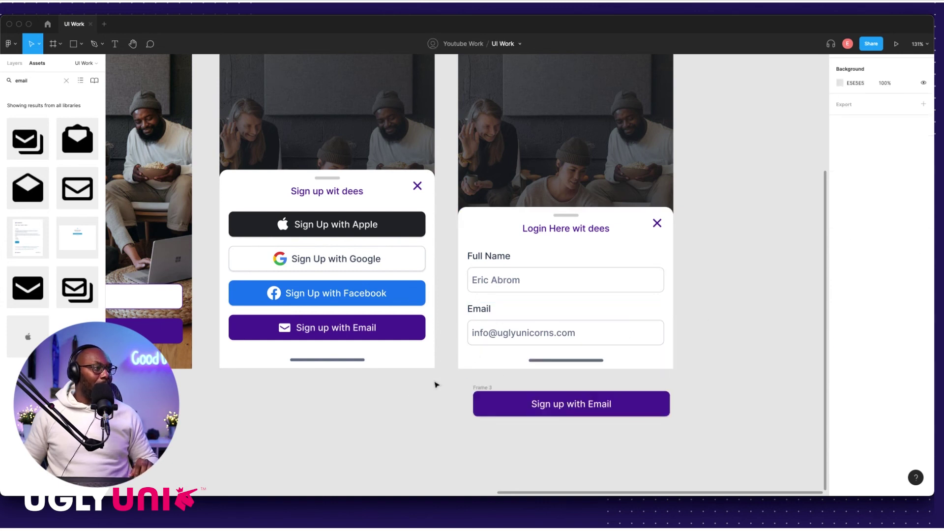
Step: Move the Login Here wit dees heading, form fields and white sheet up about 40 px
click(506, 337)
drag(714, 197, 536, 289)
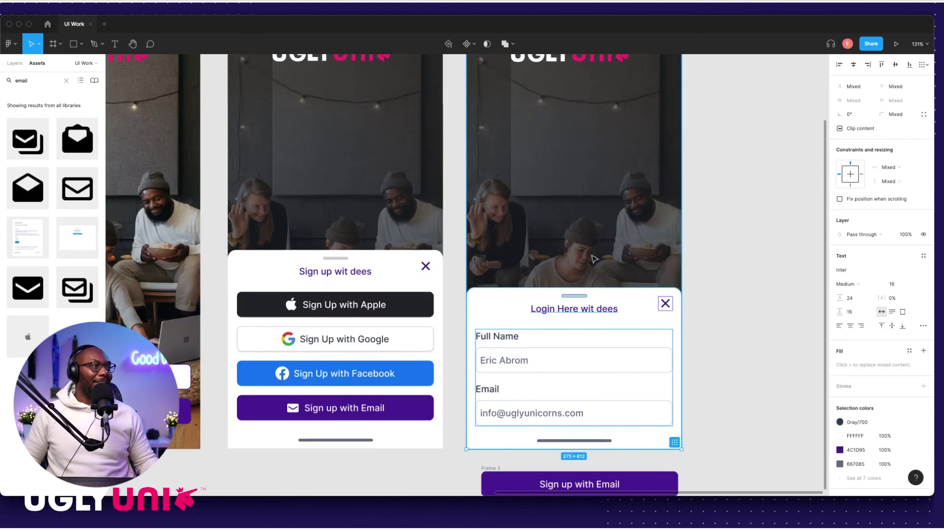
scroll(541, 320, up, 5)
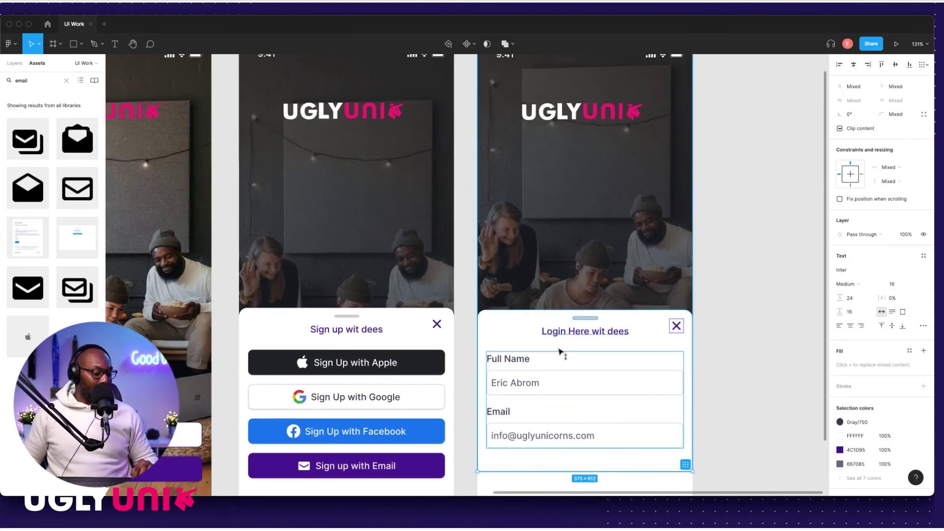
scroll(561, 356, up, 1)
scroll(593, 338, down, 5)
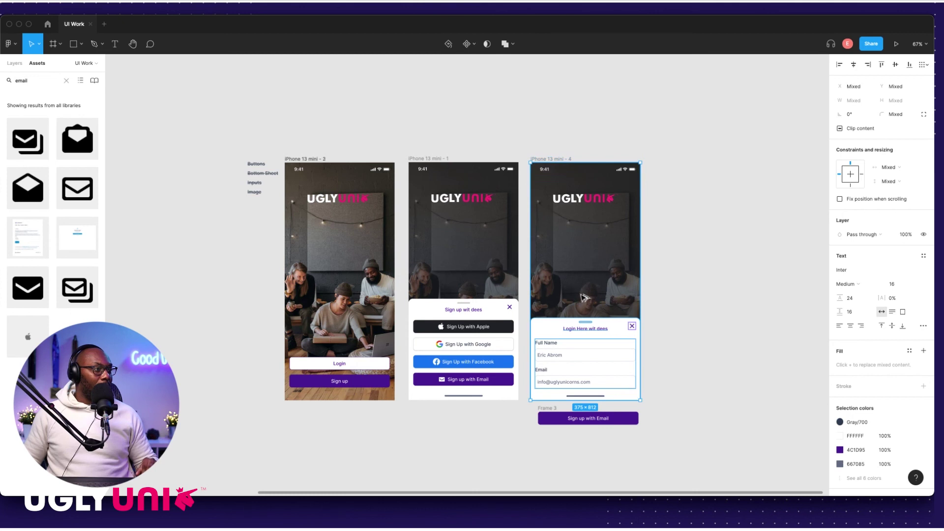
click(644, 295)
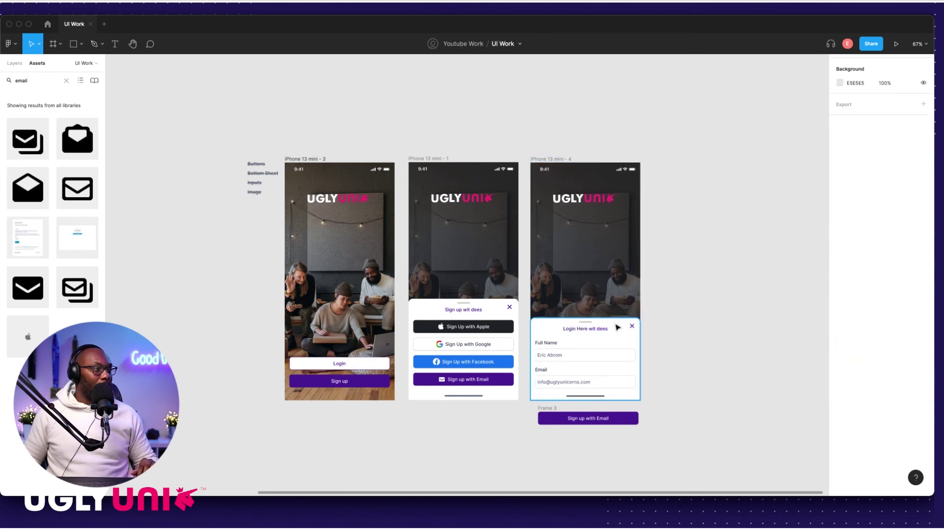
click(590, 327)
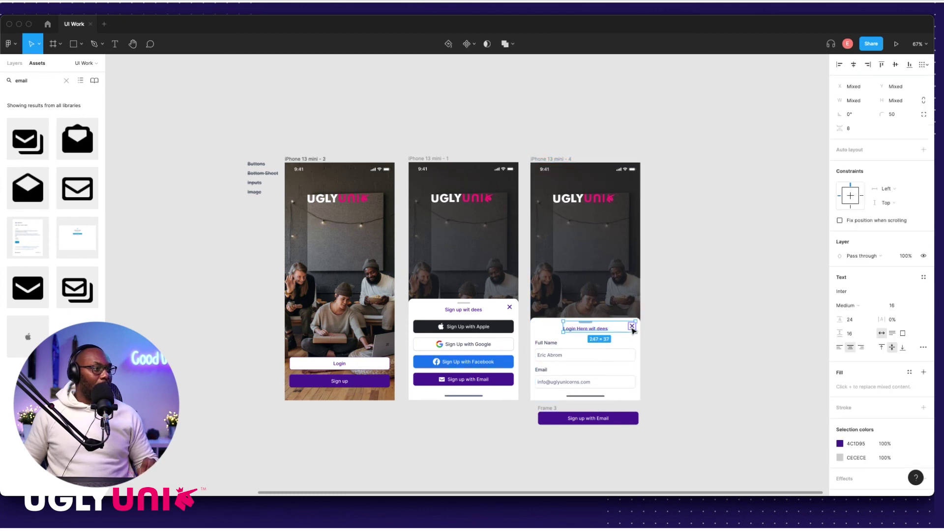
shift+click(562, 347)
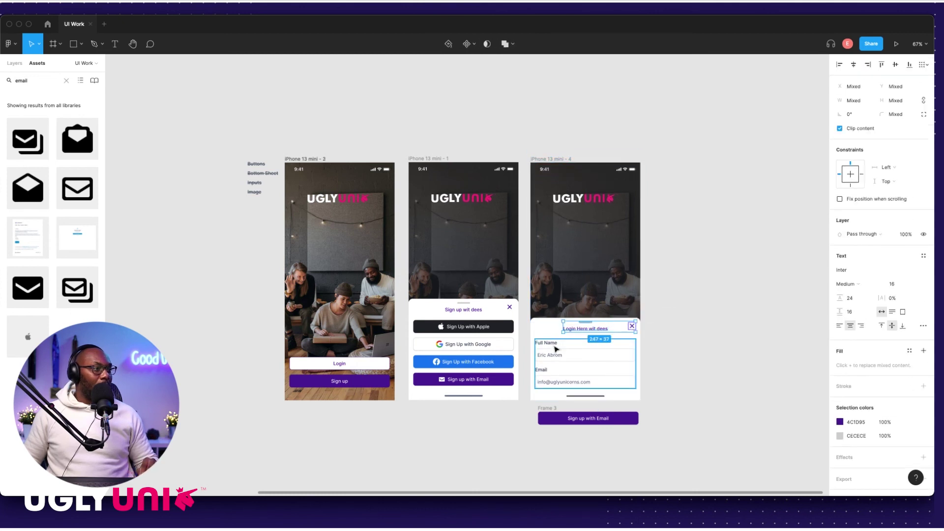
shift+click(543, 397)
drag(571, 358, 570, 339)
click(650, 356)
Step: Place the Sign up with Email button beneath the Email field
scroll(630, 378, up, 8)
scroll(492, 442, down, 2)
scroll(491, 443, left, 2)
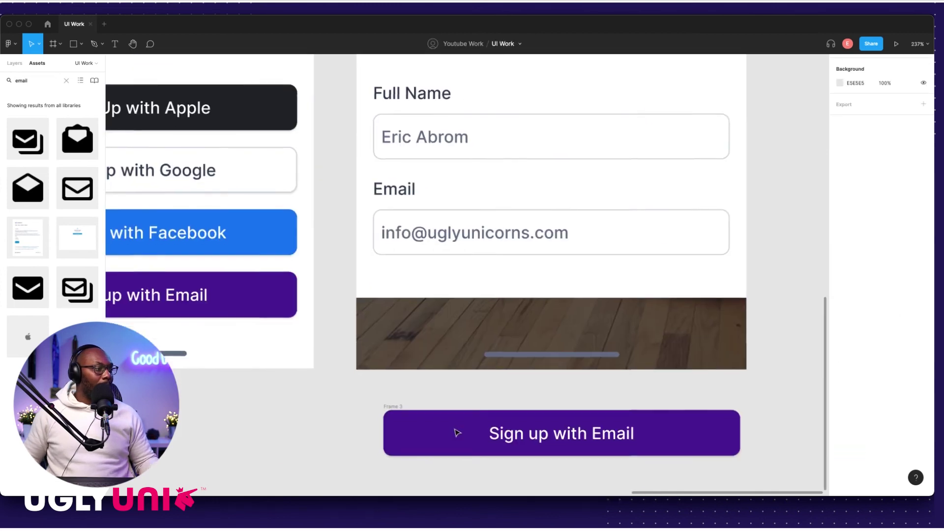
drag(400, 407, 424, 259)
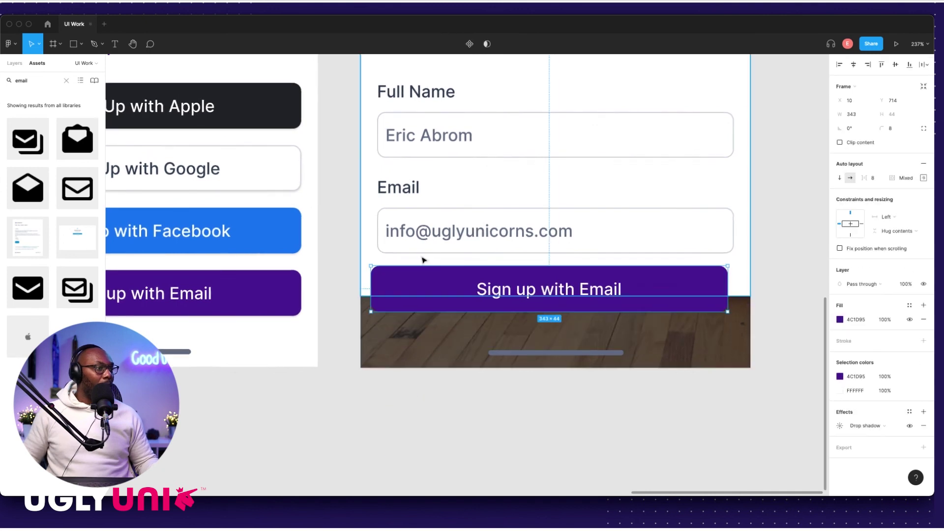
Step: Wrap the form fields and button in a horizontally centred auto layout frame with 24 spacing
shift+click(435, 246)
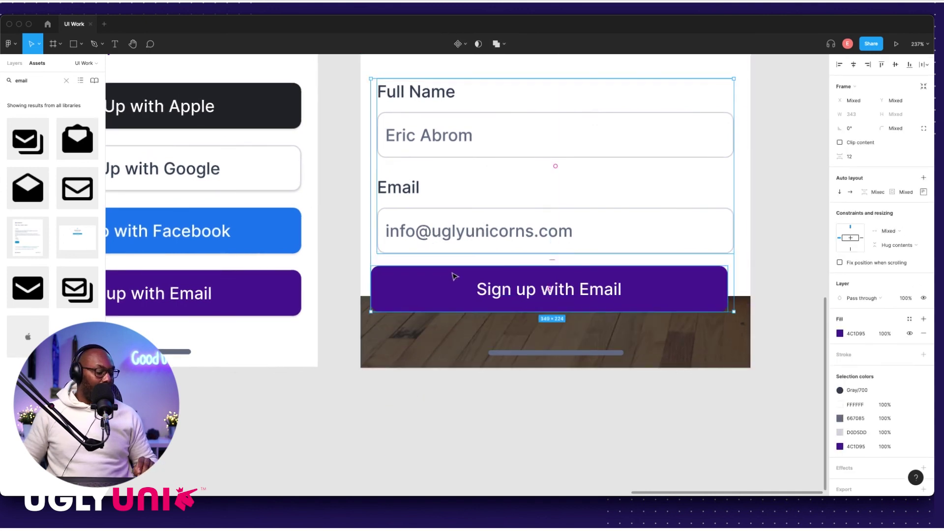
key(shift+a)
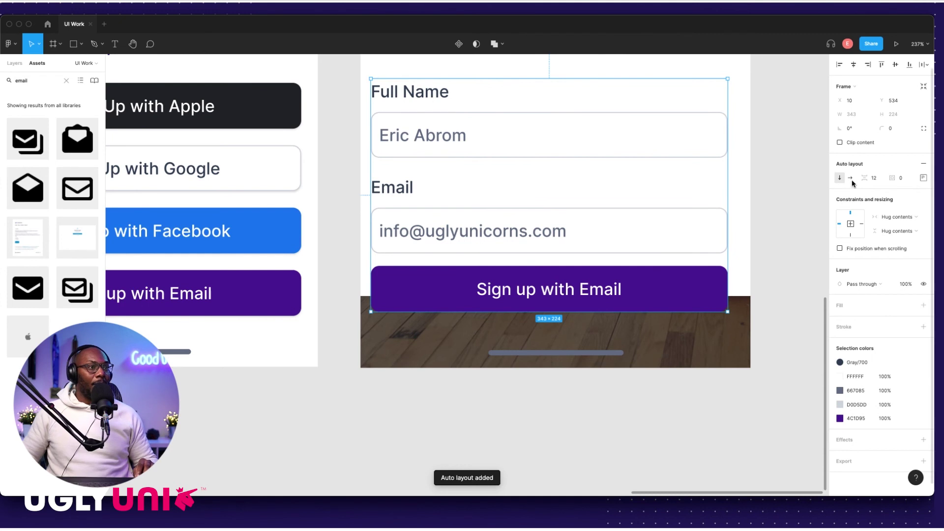
click(853, 65)
click(759, 149)
click(664, 248)
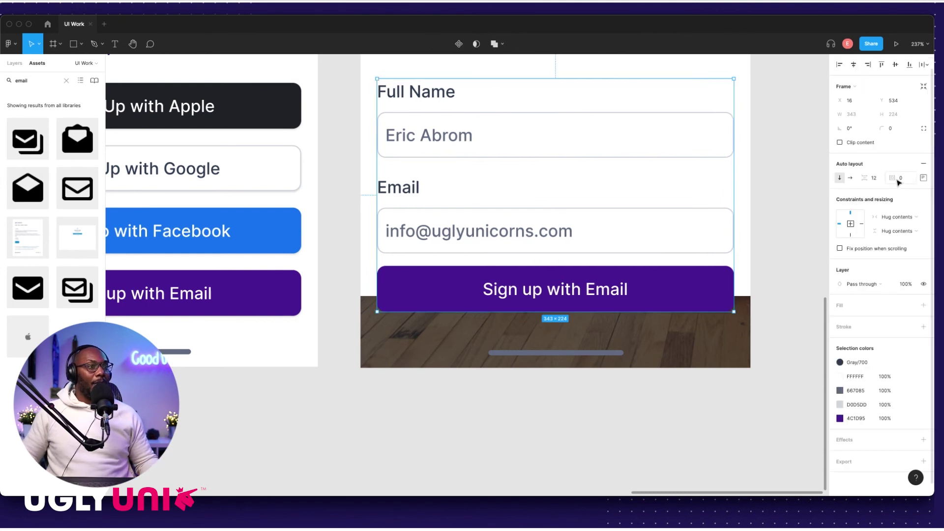
click(859, 182)
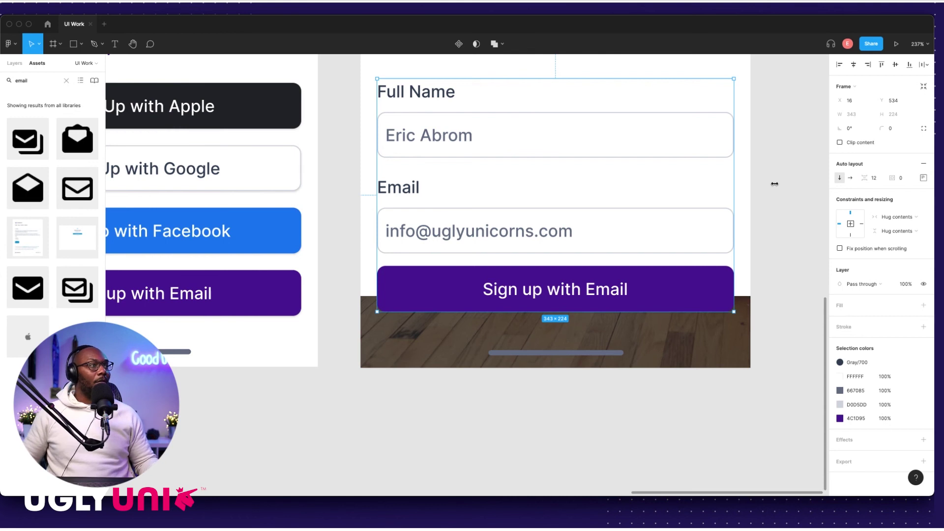
click(551, 380)
click(609, 289)
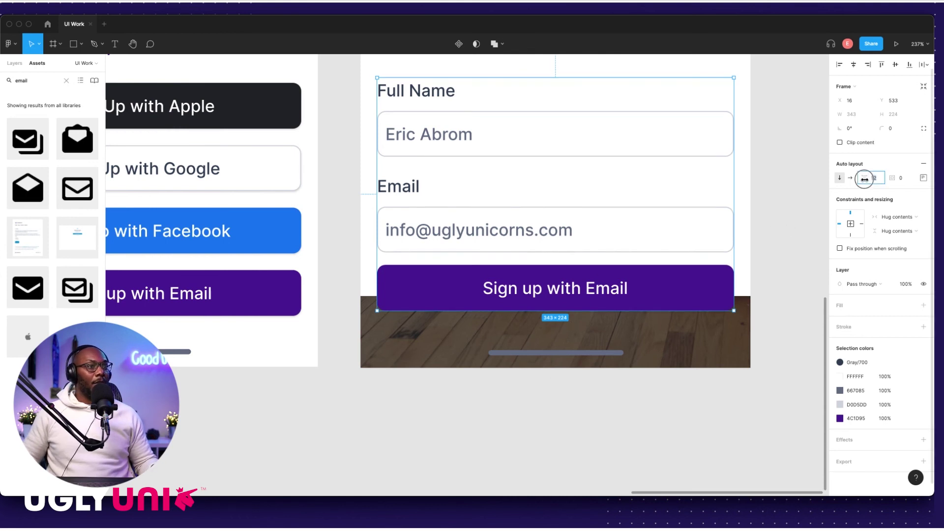
click(870, 178)
text(24)
key(Return)
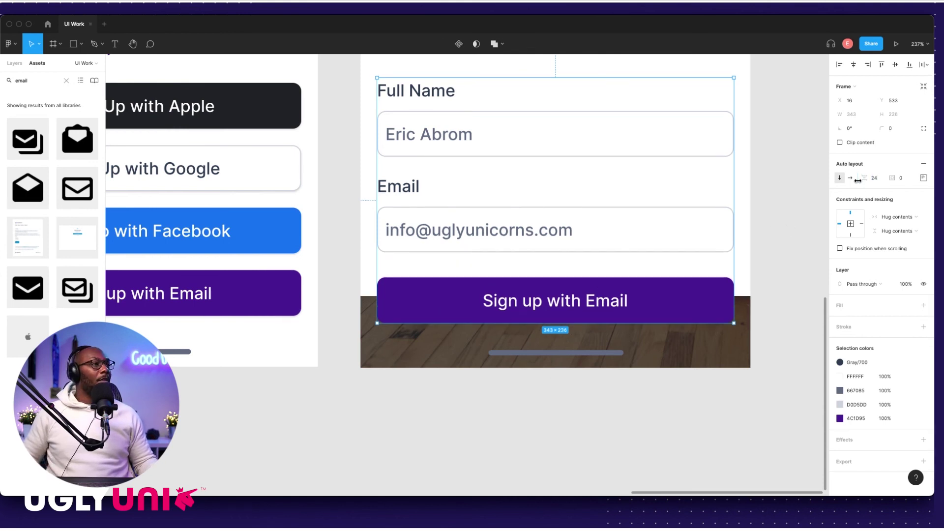
click(742, 228)
Step: Stretch the login card's bottom edge down to the phone's bottom, about 351 high
scroll(742, 228, down, 5)
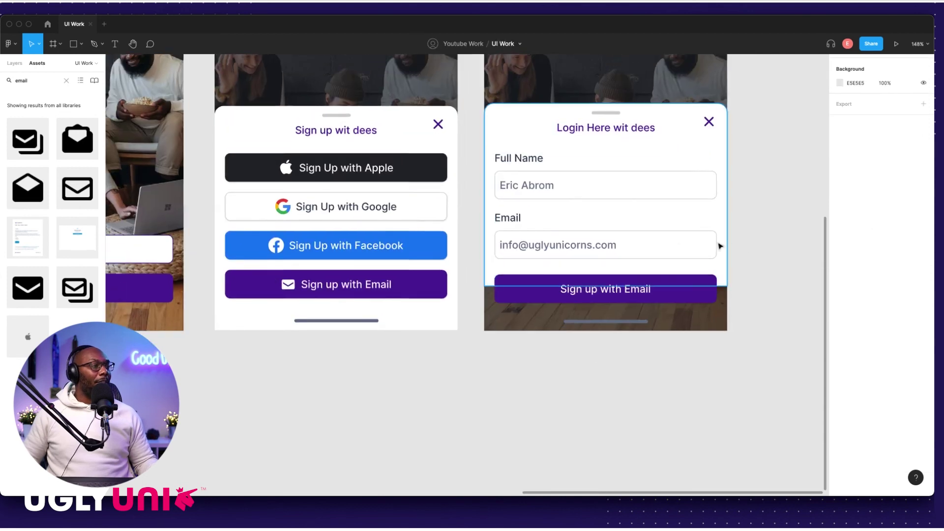
click(511, 223)
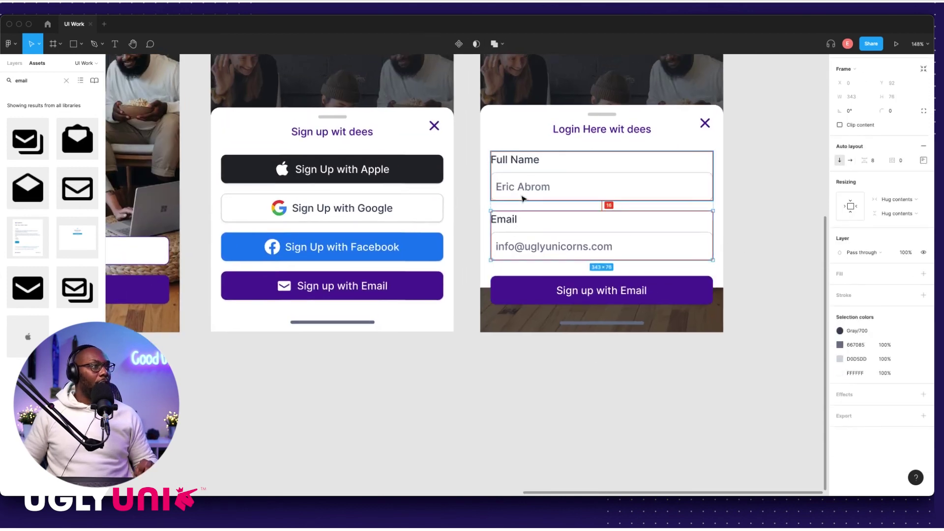
key(Escape)
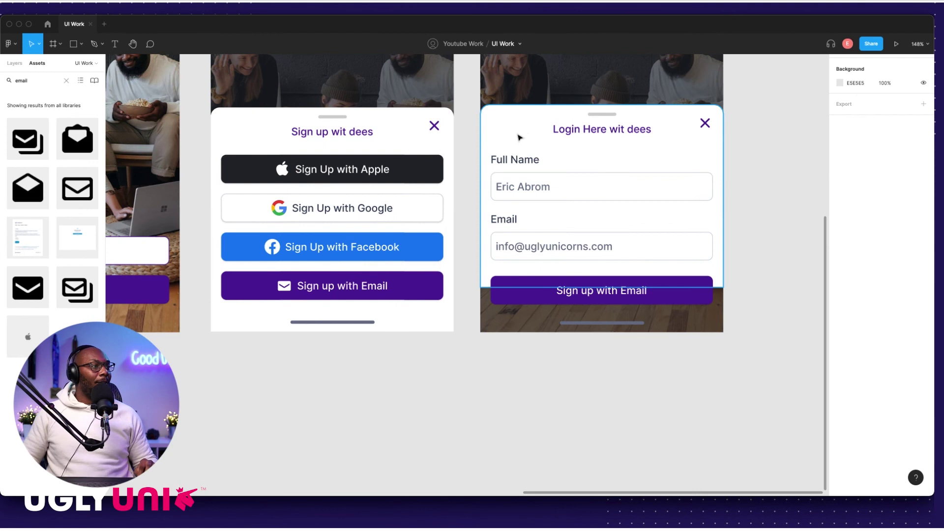
click(519, 136)
drag(487, 288, 491, 331)
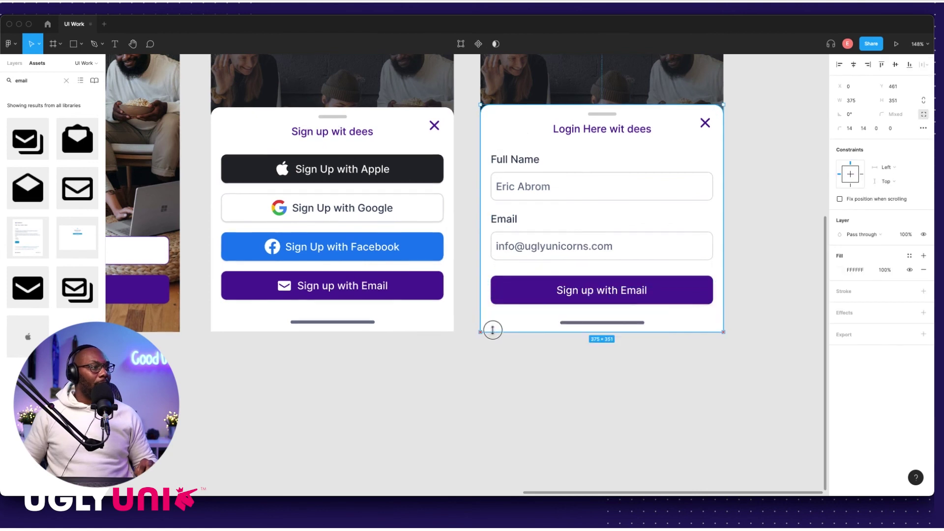
click(511, 347)
scroll(506, 338, up, 10)
click(472, 331)
drag(472, 331, 473, 342)
click(460, 385)
scroll(459, 374, down, 10)
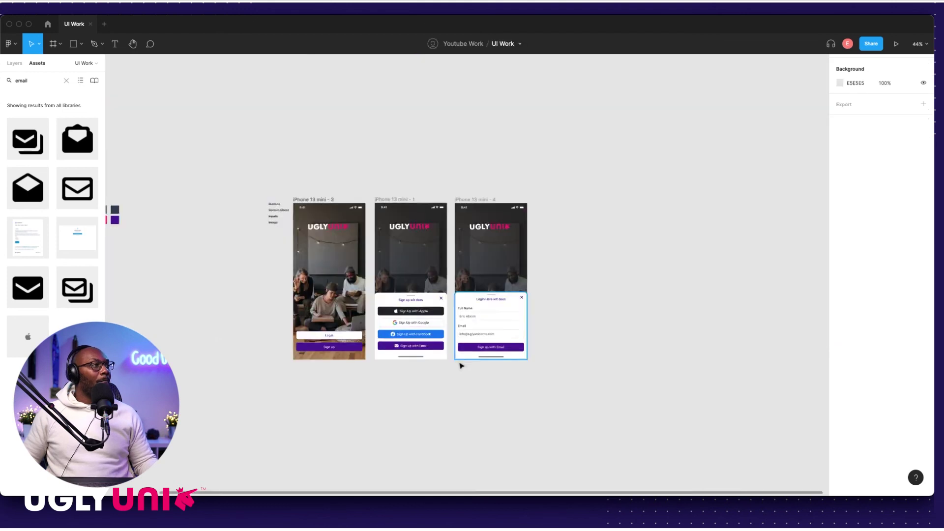
Step: Nudge the login form group up and measure its gap to the home bar
scroll(567, 337, up, 4)
scroll(502, 343, left, 5)
scroll(501, 343, down, 2)
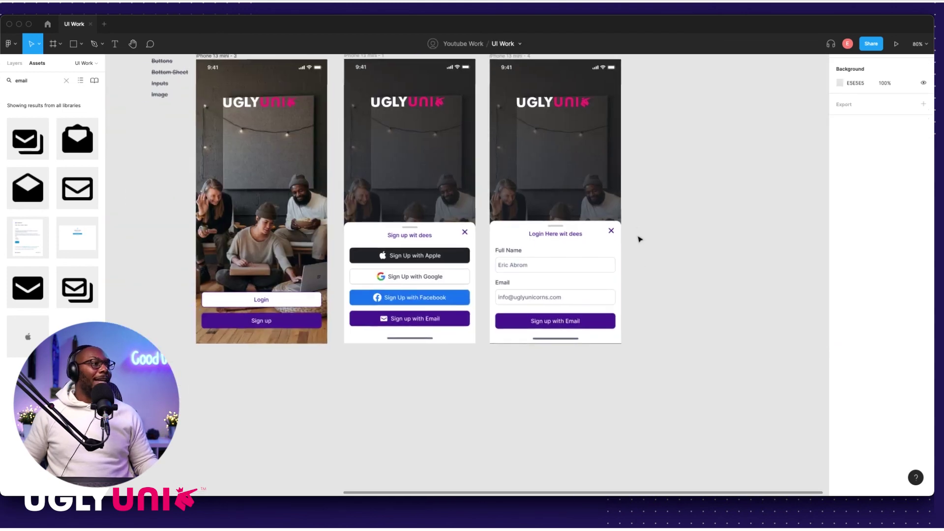
scroll(522, 257, up, 4)
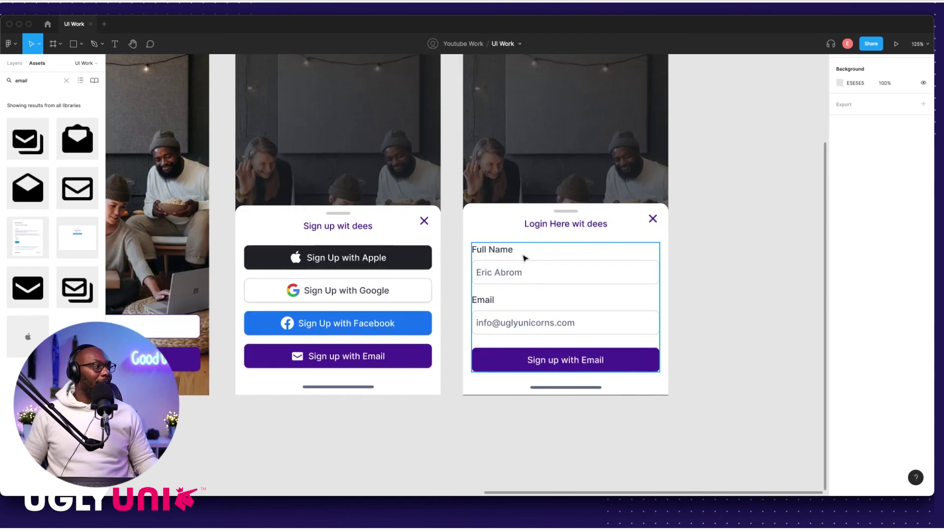
scroll(554, 347, down, 1)
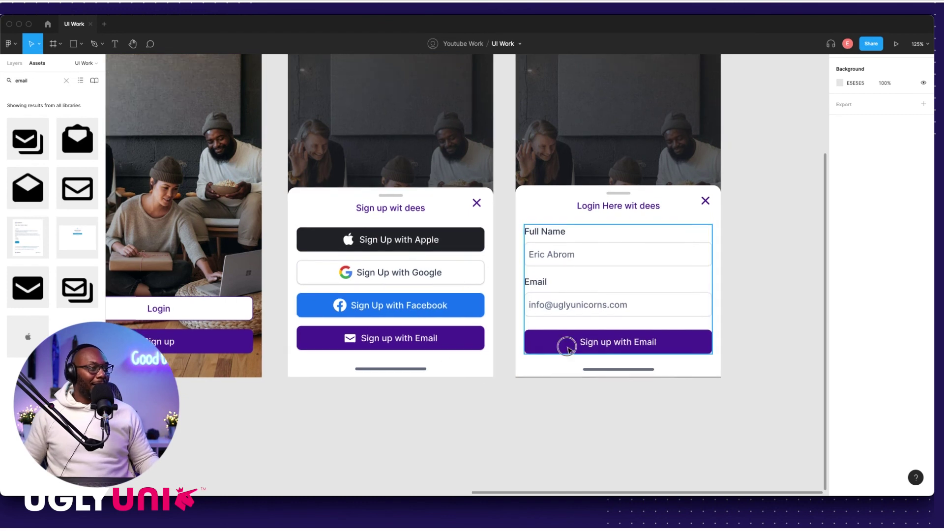
click(565, 341)
click(468, 346)
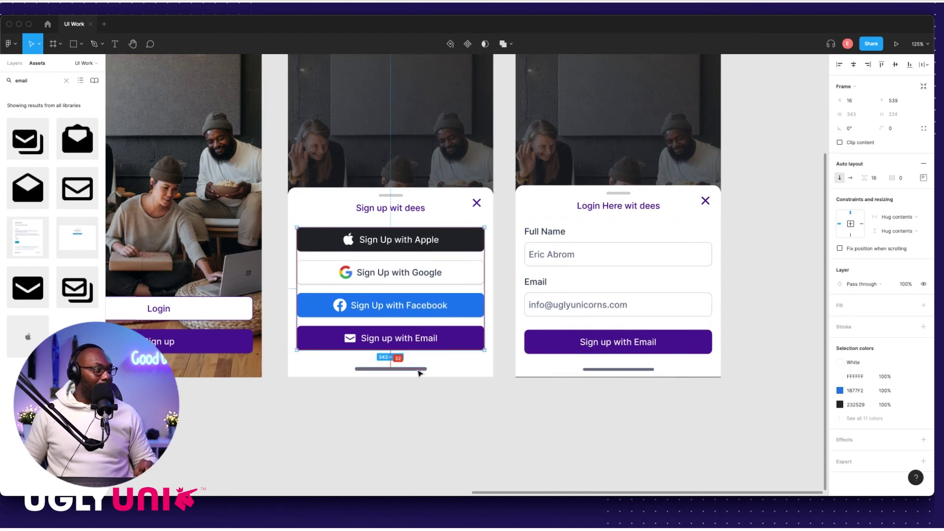
click(567, 350)
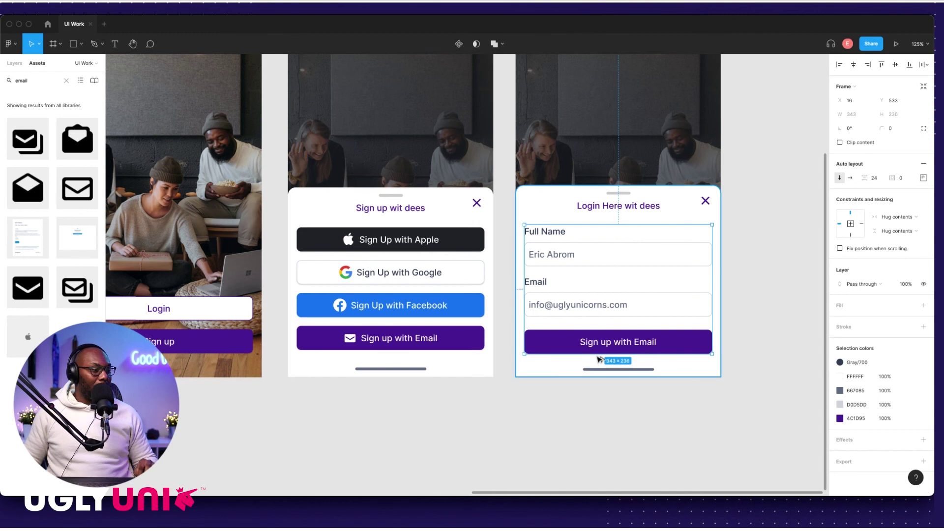
key(Up)
key(Up)
key(Up)
key(Up)
key(Up)
key(Up)
key(alt)
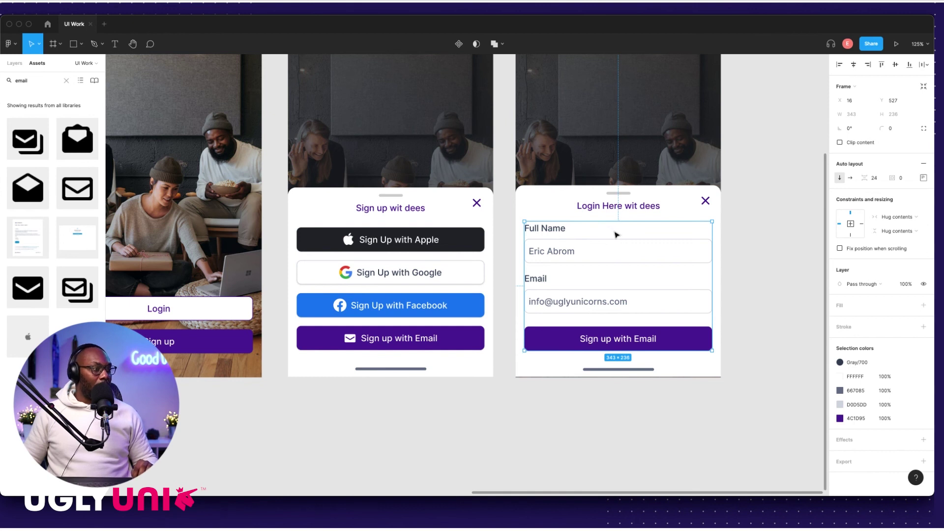
Step: Check the form's spacing against the Login Here wit dees title and the sign-up button stack
click(612, 211)
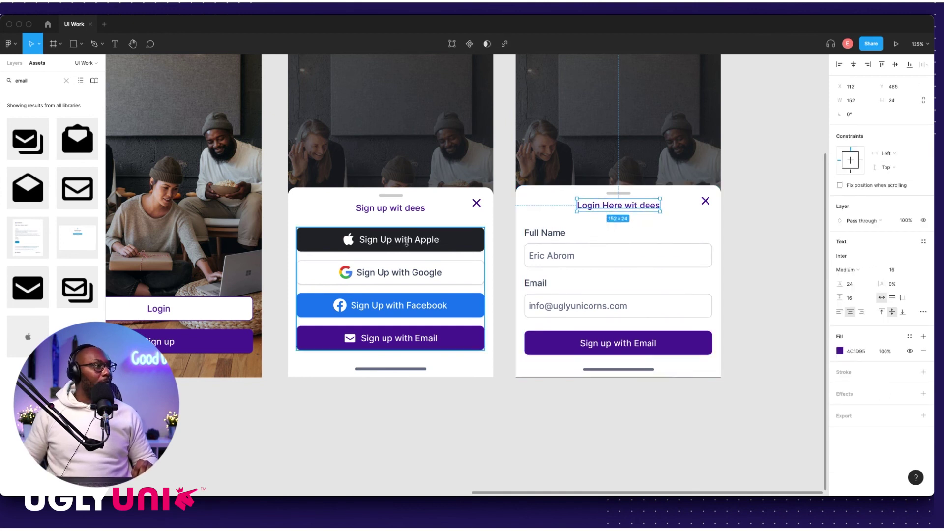
click(406, 243)
click(580, 231)
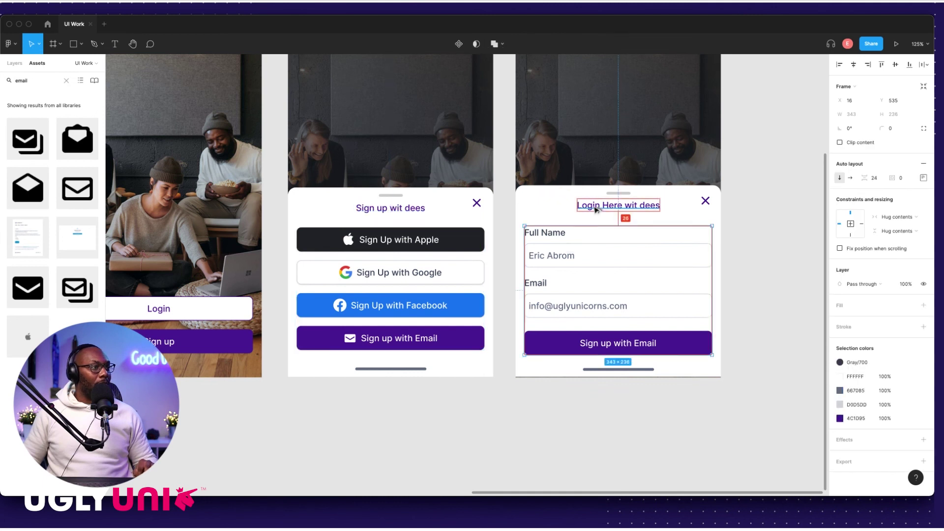
click(609, 247)
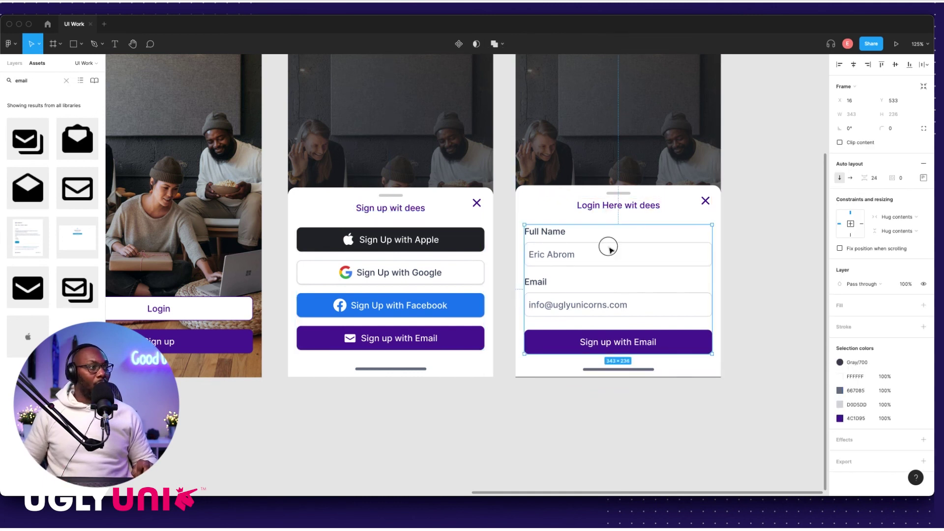
click(638, 206)
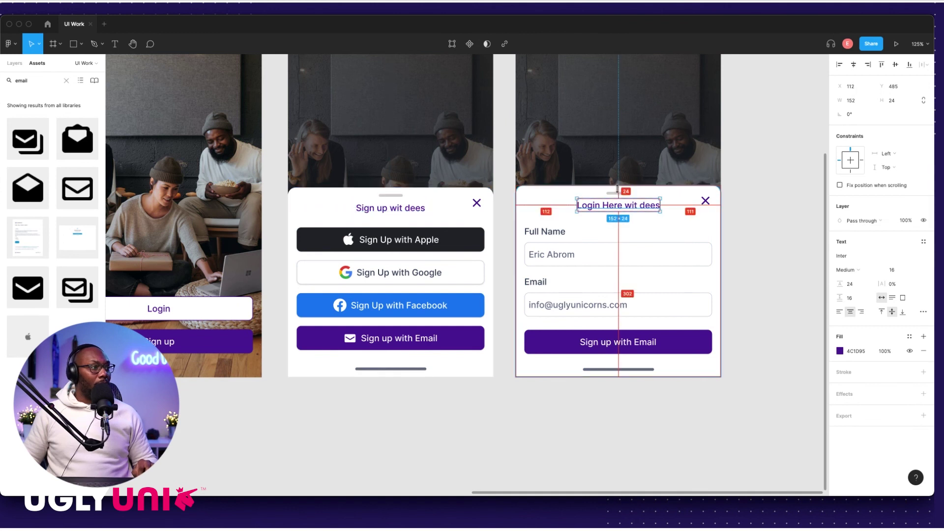
scroll(619, 191, up, 5)
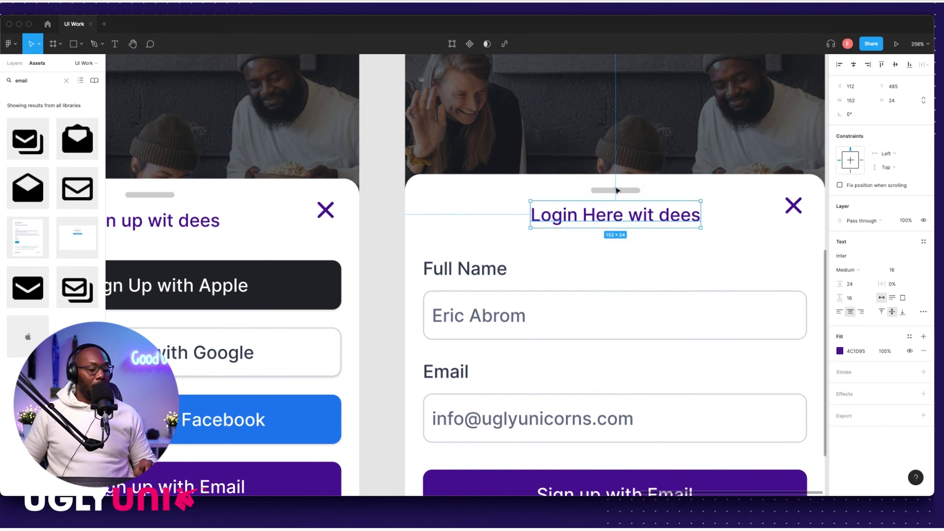
Step: Nudge the login form group down slightly, checking its spacing against the close X
click(501, 321)
key(shift+a)
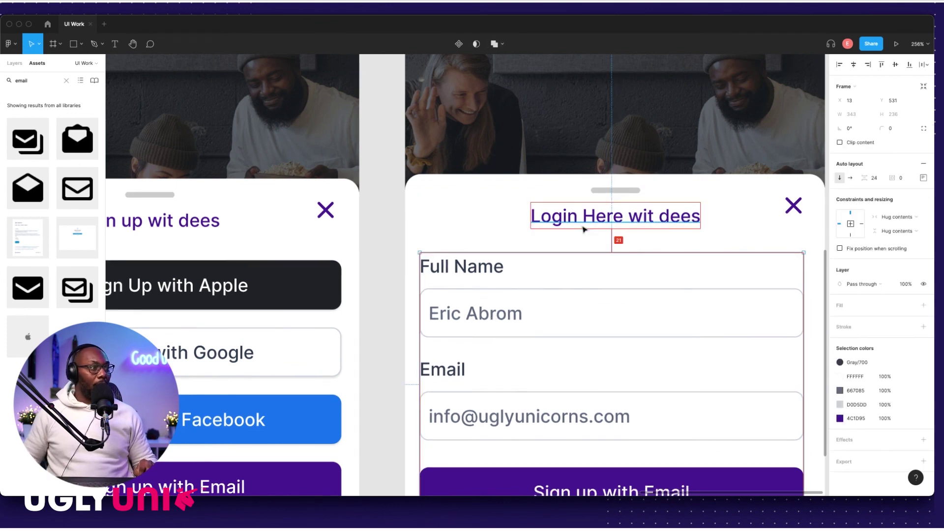
key(Down)
key(Down)
key(Down)
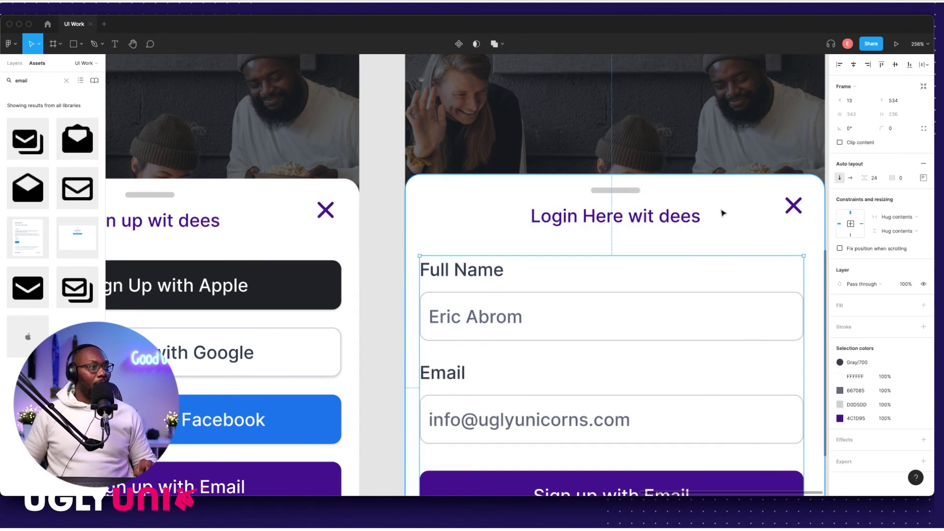
click(787, 206)
scroll(571, 308, down, 5)
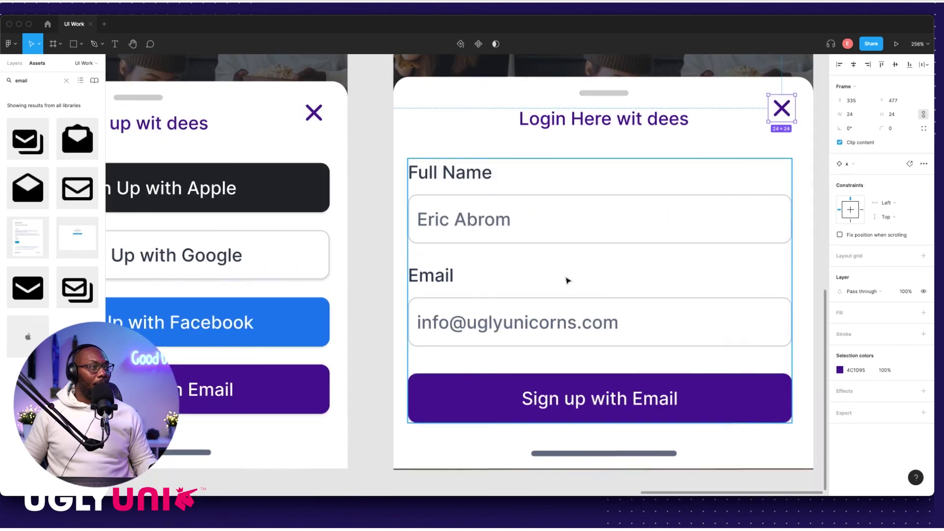
click(581, 345)
Step: Raise the login card's home-indicator bar by 1 px and compare it with the sign-up card's bar
click(595, 430)
scroll(595, 415, up, 2)
scroll(531, 418, down, 2)
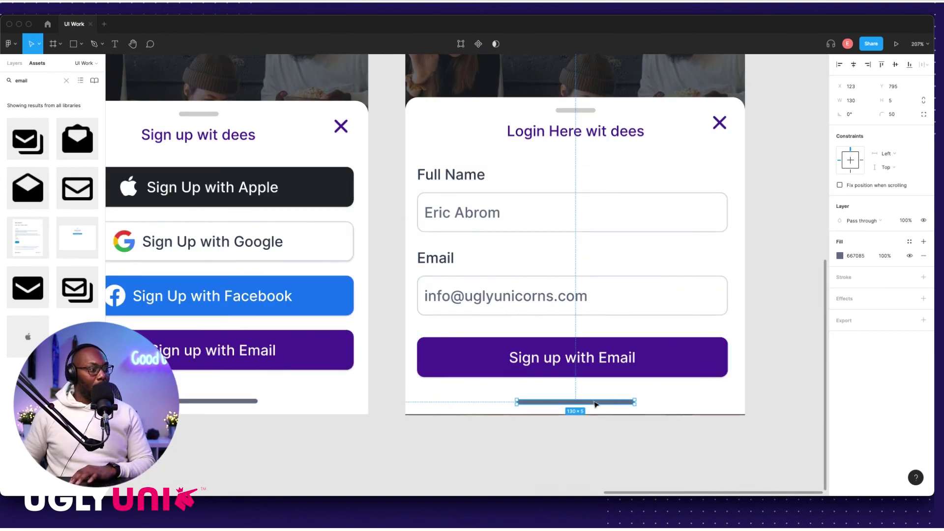
key(Up)
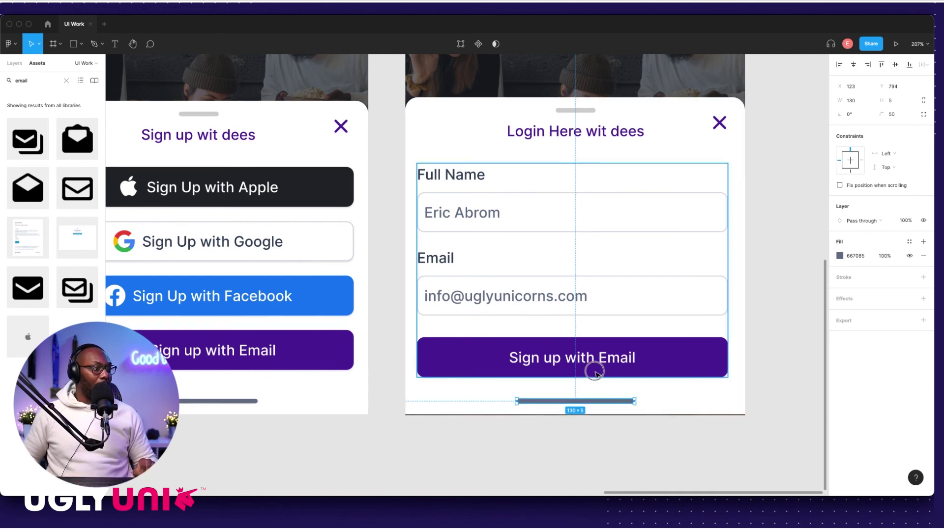
key(super+a)
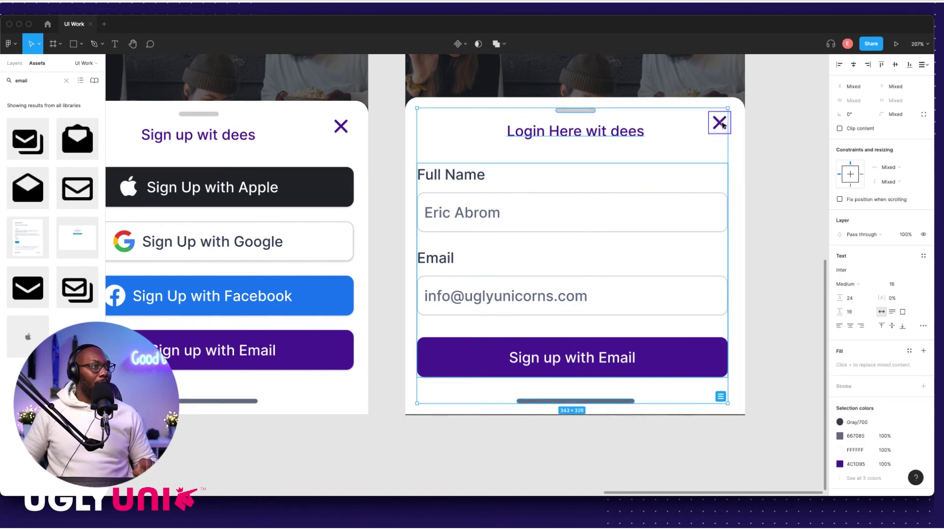
shift+click(732, 121)
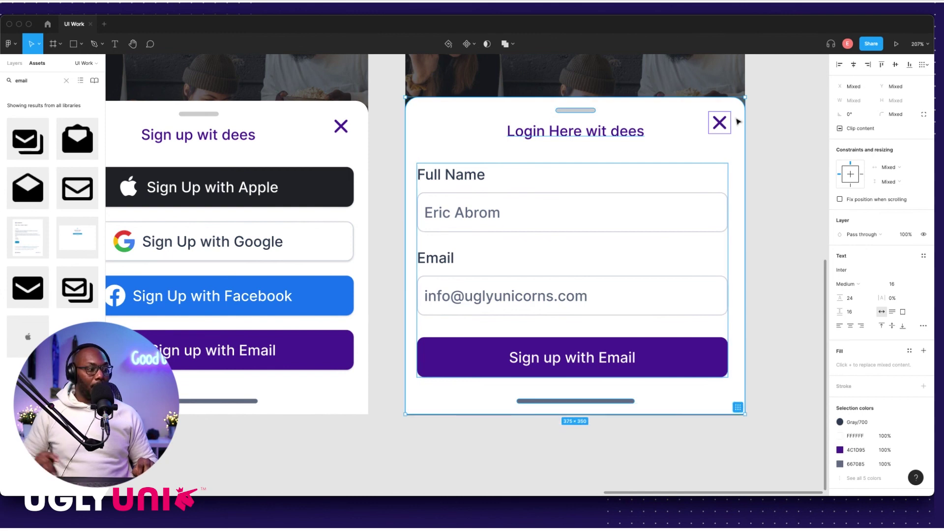
click(548, 433)
click(546, 401)
click(236, 401)
key(Escape)
scroll(581, 316, down, 5)
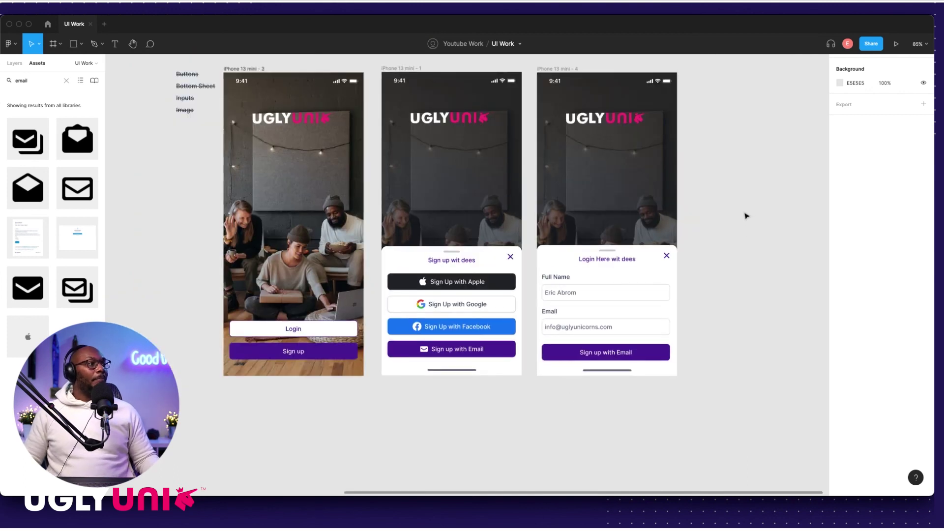
scroll(746, 215, left, 3)
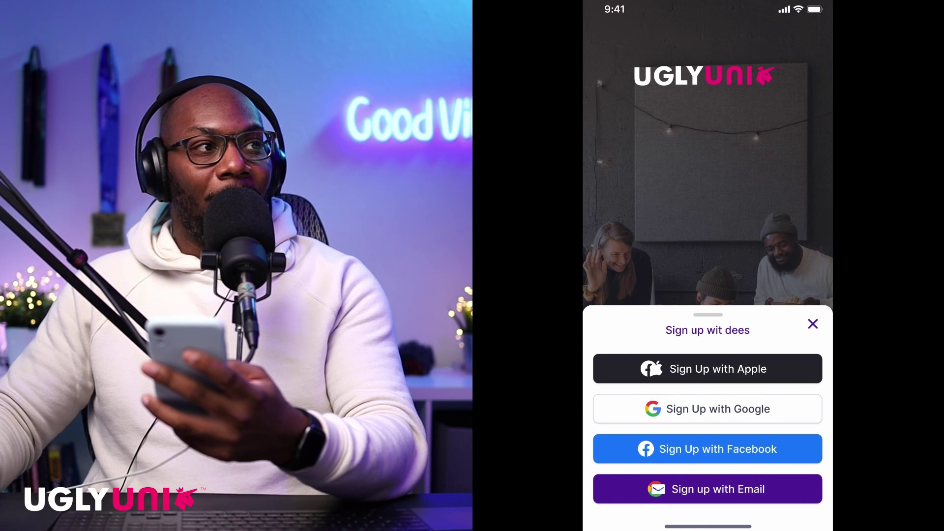
Step: On the phone preview, tap Sign up with Email to open the email form
click(707, 489)
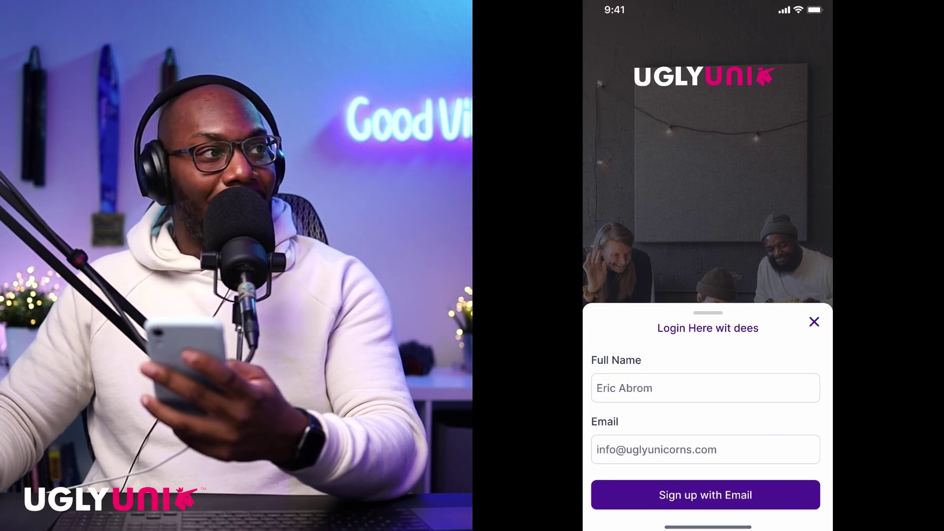
Step: Tap the X to close the email form and return to the sign-up options
click(814, 322)
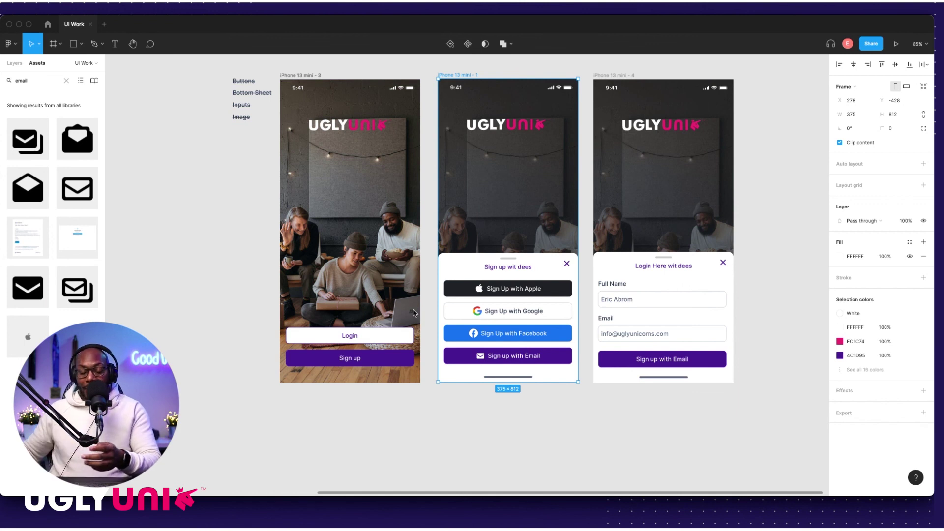
Step: Delete the swatches and labels left of the three phones, then clear the Assets search box
click(467, 424)
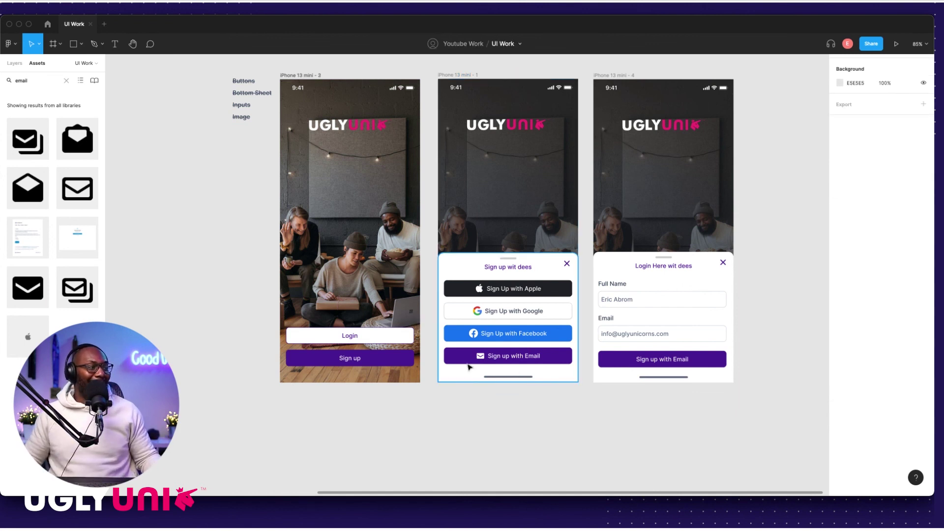
scroll(483, 362, up, 5)
scroll(484, 363, up, 5)
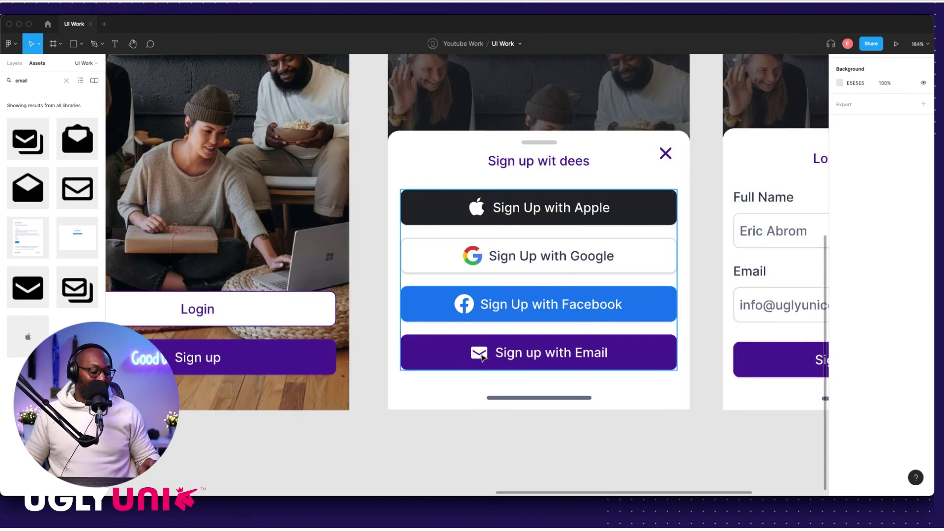
scroll(487, 243, down, 5)
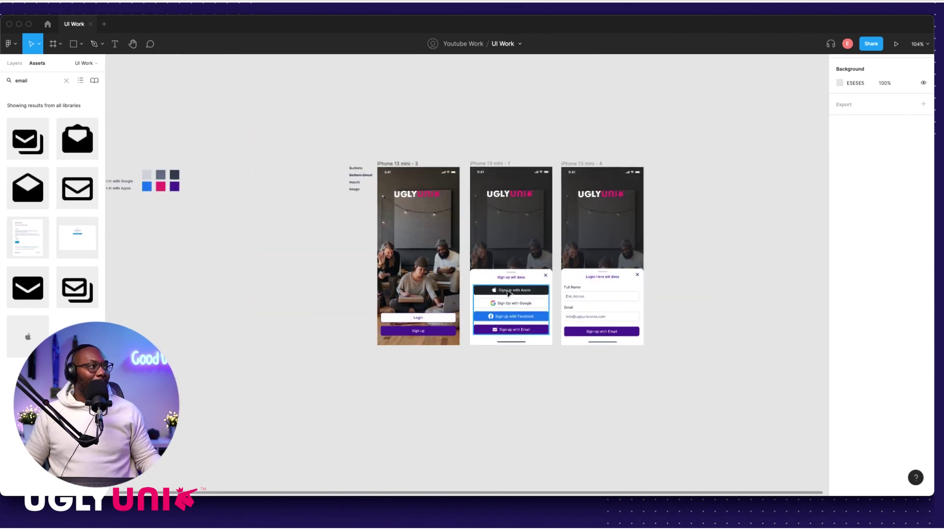
scroll(295, 192, left, 5)
drag(200, 135, 520, 249)
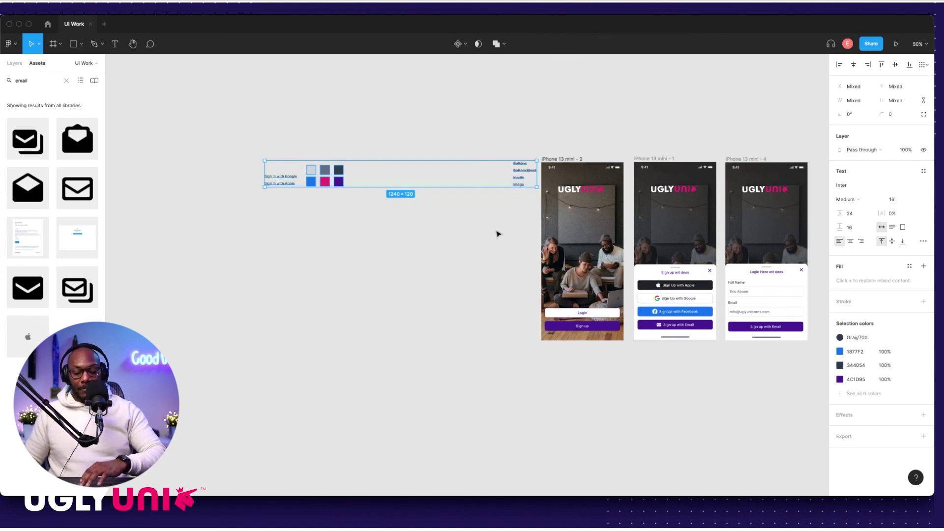
key(Delete)
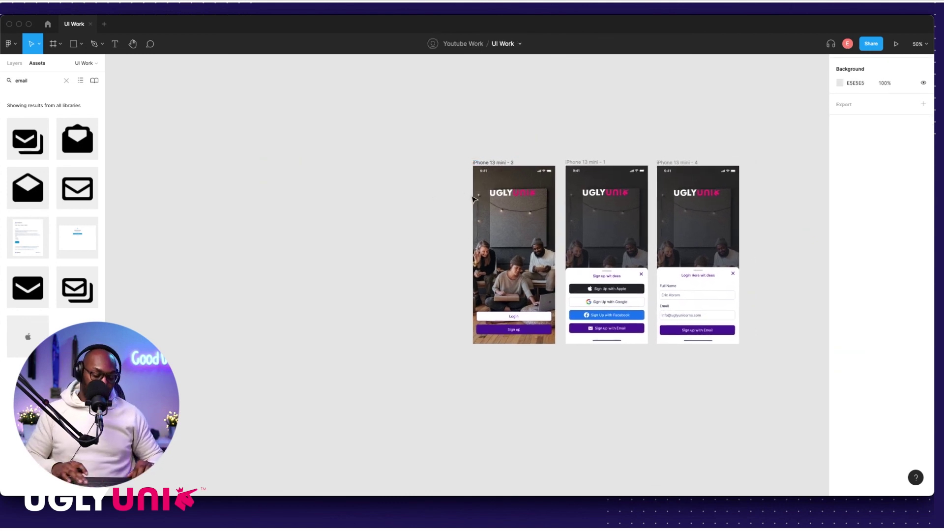
scroll(191, 137, right, 4)
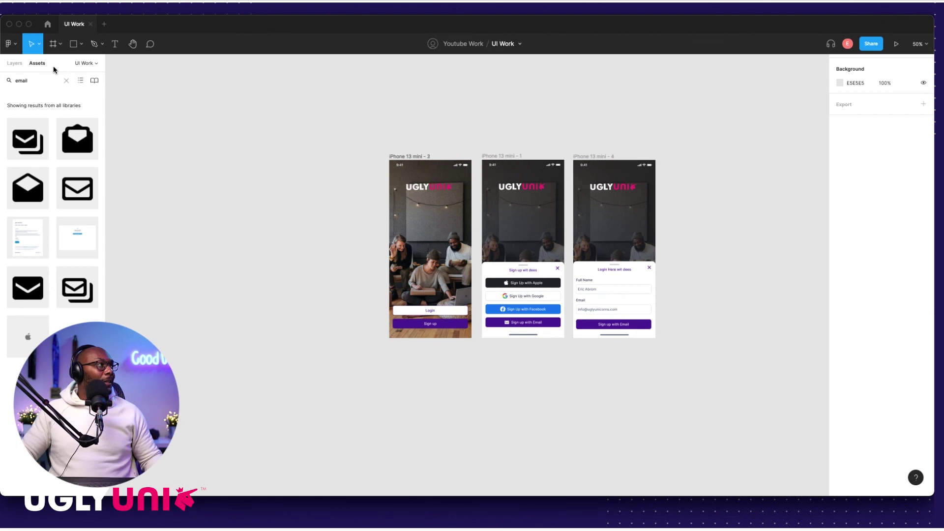
click(65, 81)
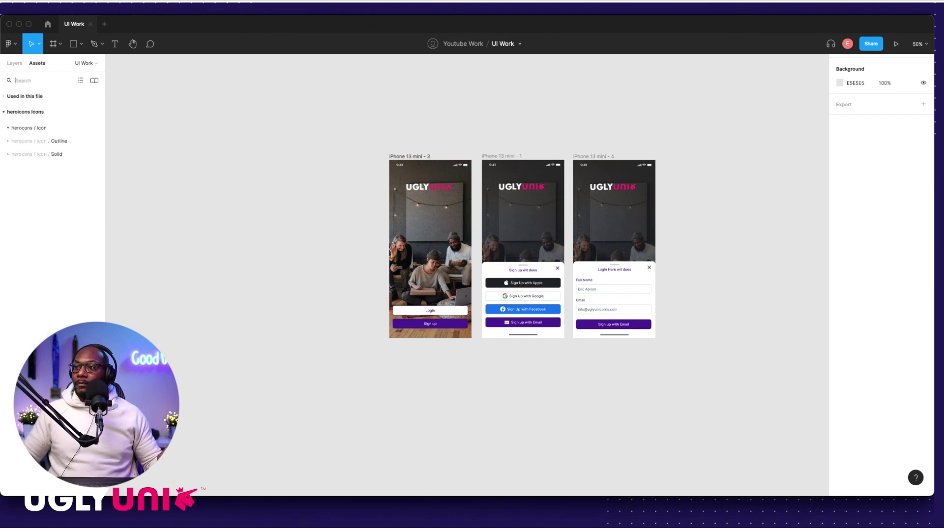